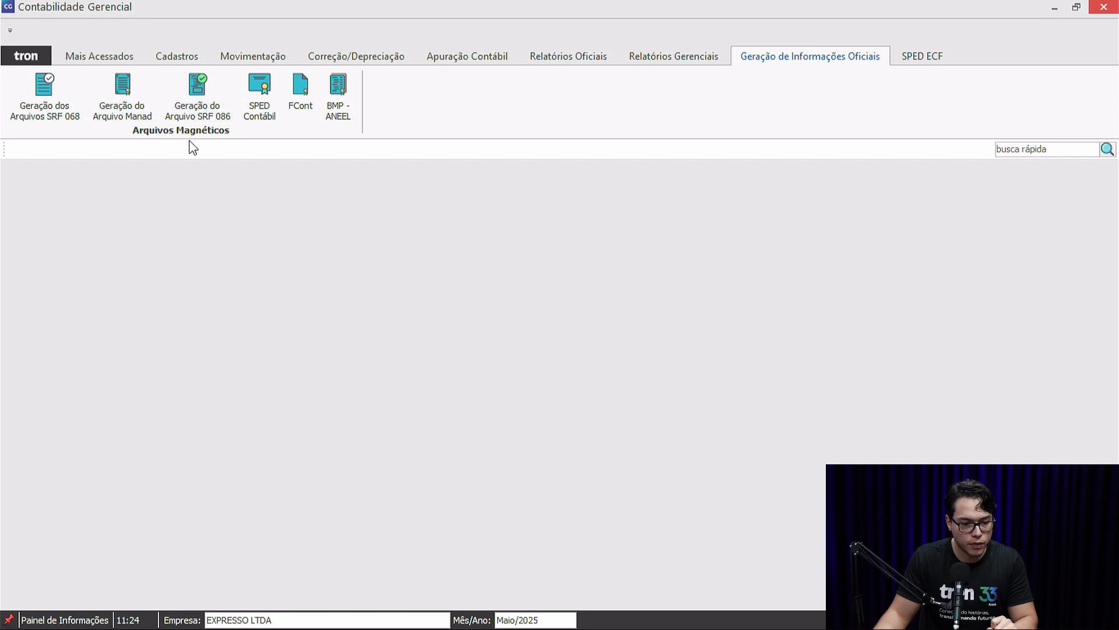
Step: Mark all five file types in the SRF 068 file generation form, and cancel it without generating anything
{"action": "left_click", "coordinate": [56, 90]}
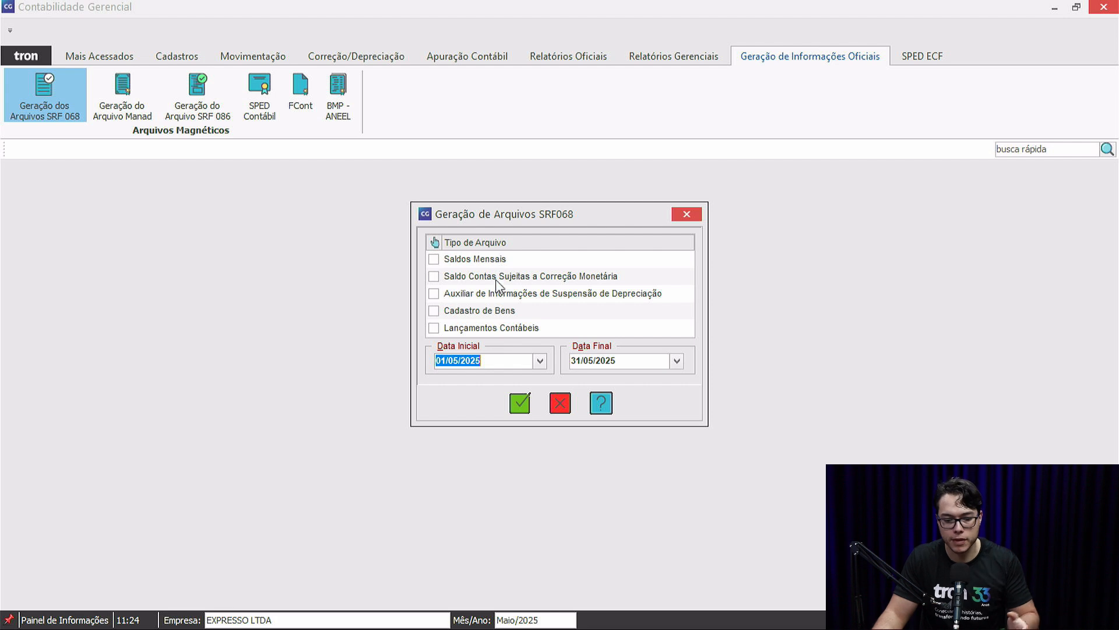
{"action": "left_click", "coordinate": [457, 257]}
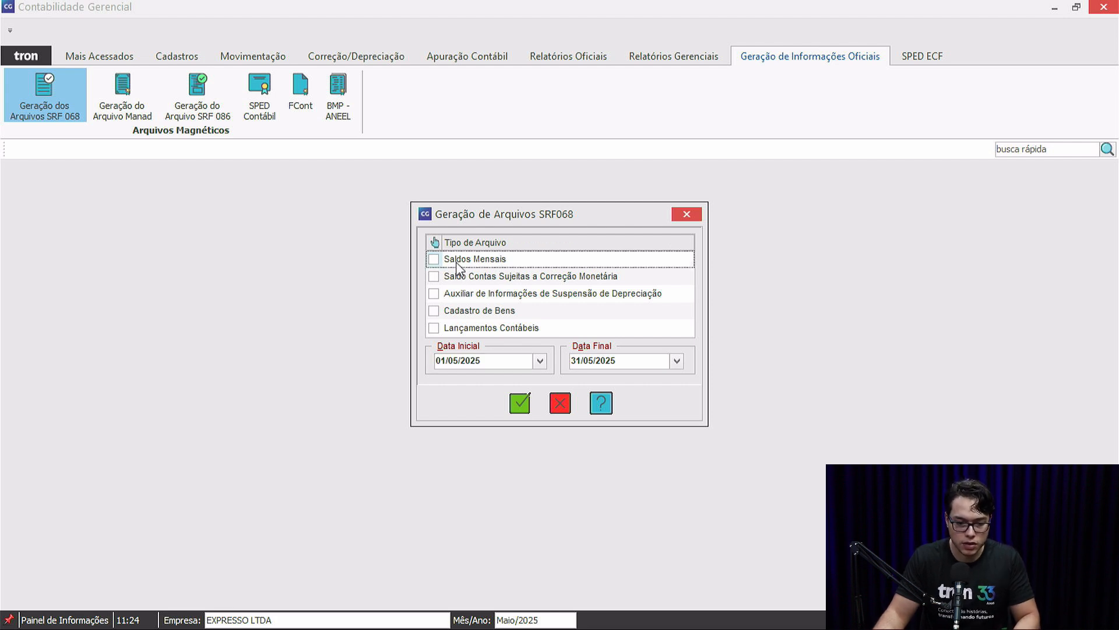
{"action": "left_click", "coordinate": [434, 259]}
{"action": "left_click", "coordinate": [434, 276]}
{"action": "left_click", "coordinate": [433, 294]}
{"action": "left_click", "coordinate": [434, 310]}
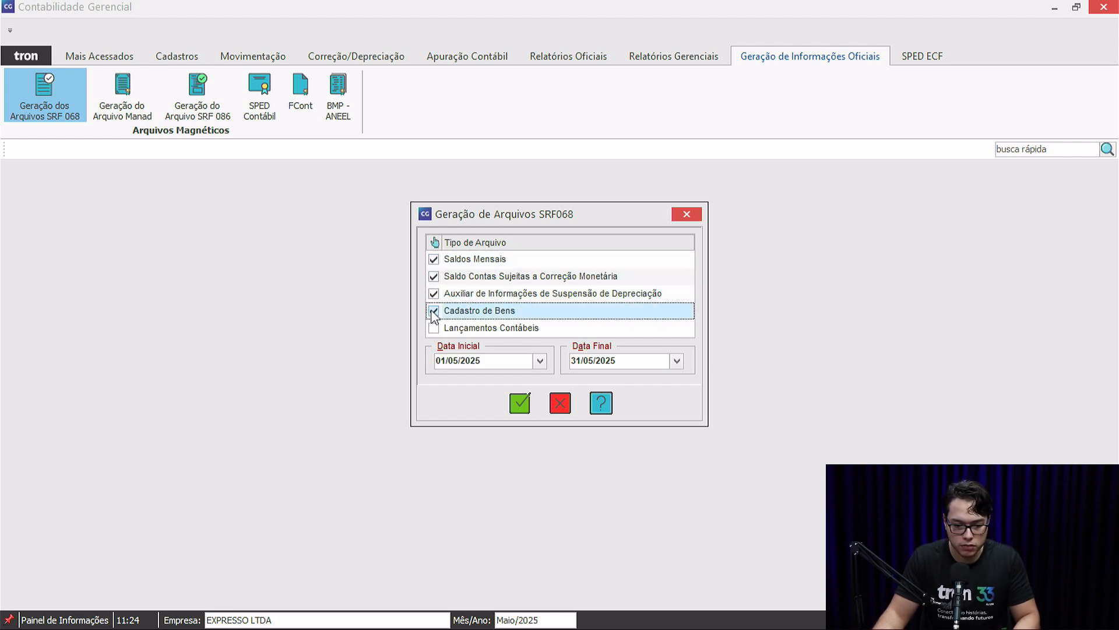
{"action": "left_click_drag", "start_coordinate": [487, 362], "coordinate": [432, 362]}
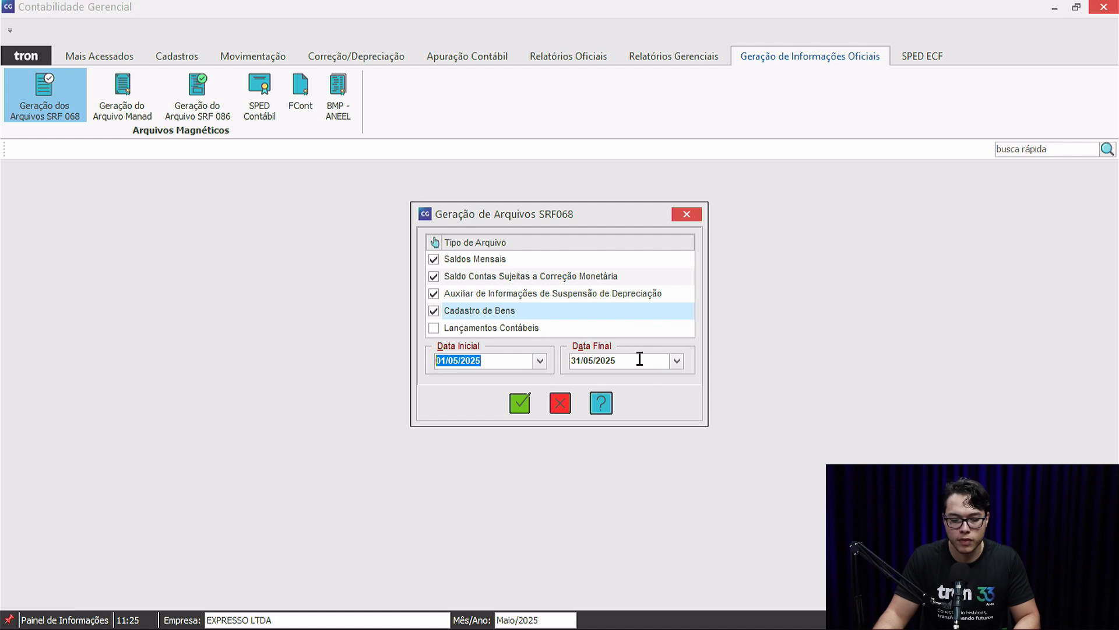
{"action": "left_click_drag", "start_coordinate": [639, 359], "coordinate": [569, 360]}
{"action": "left_click", "coordinate": [434, 328]}
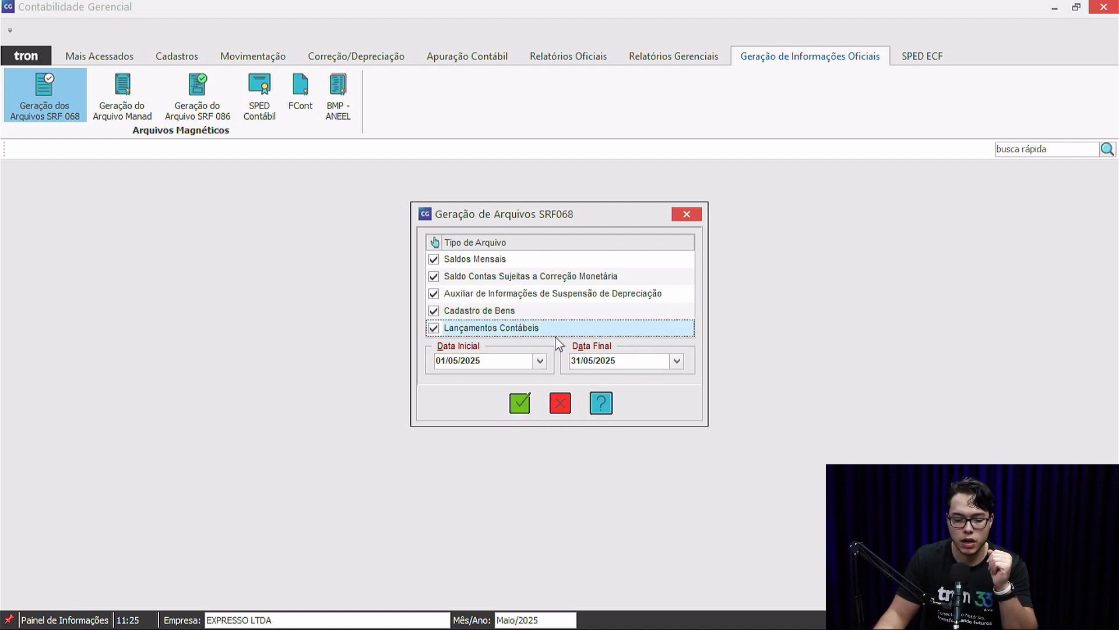
{"action": "left_click", "coordinate": [558, 401]}
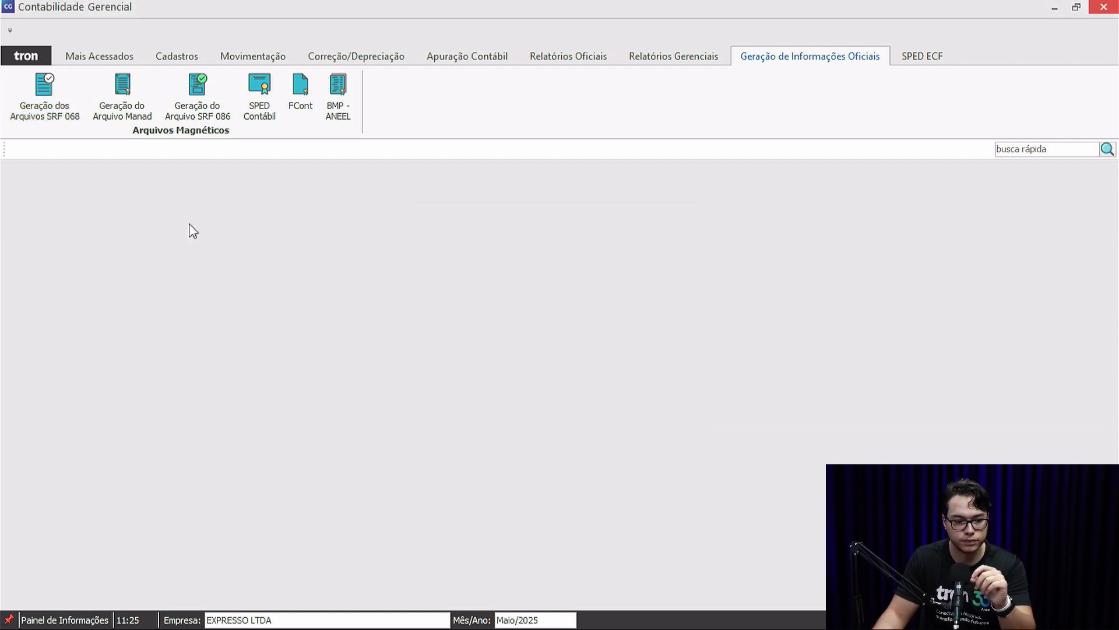
Step: Examine the month, registration number and service date fields of the Manad file generation form, and close it
{"action": "left_click", "coordinate": [145, 96]}
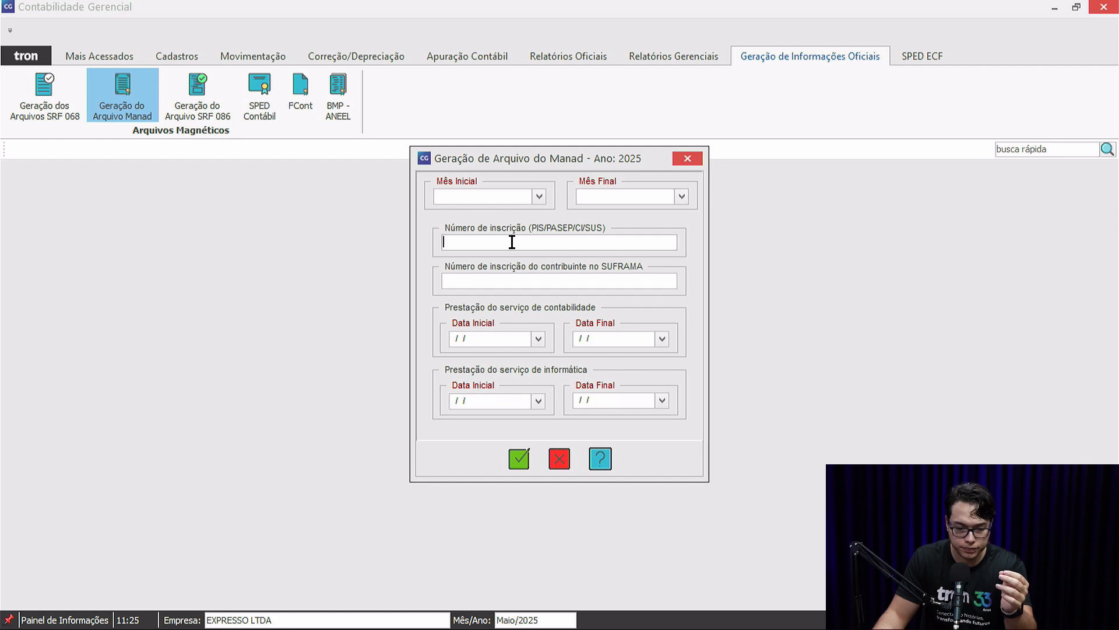
{"action": "left_click", "coordinate": [489, 339]}
{"action": "key", "text": "Tab"}
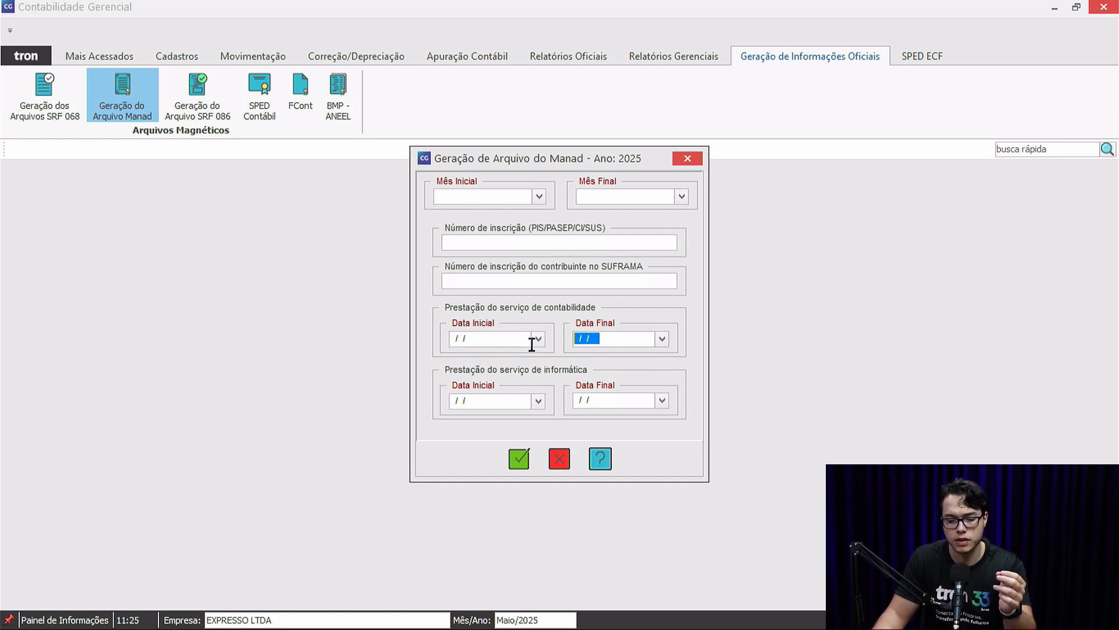
{"action": "left_click", "coordinate": [561, 459]}
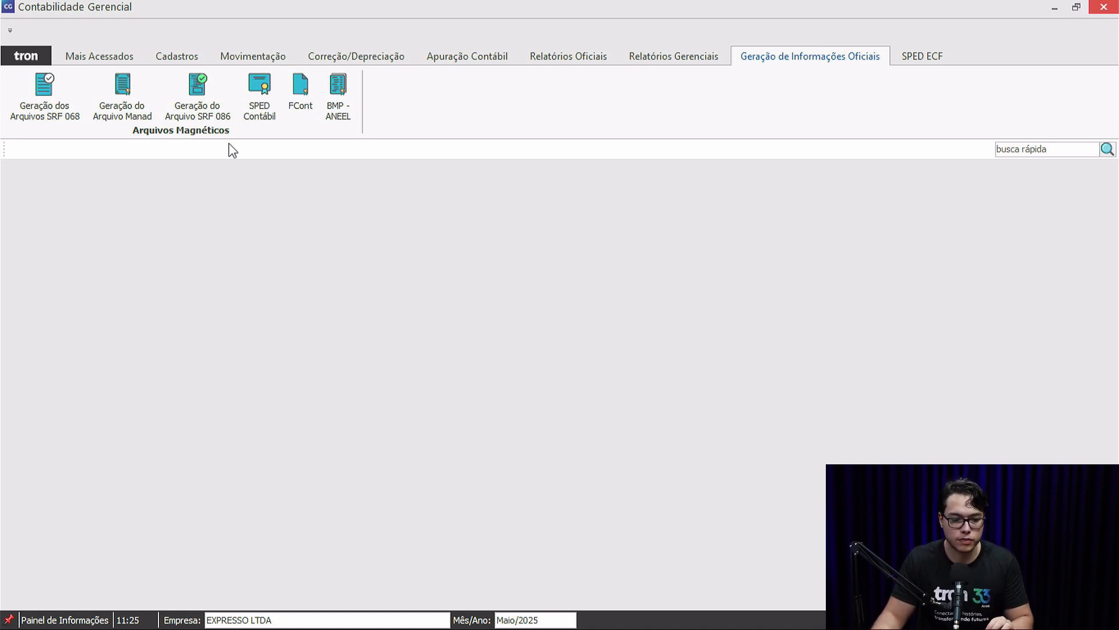
Step: Check the date and output path fields of the SRF 086 file generation form, and close it
{"action": "left_click", "coordinate": [203, 82]}
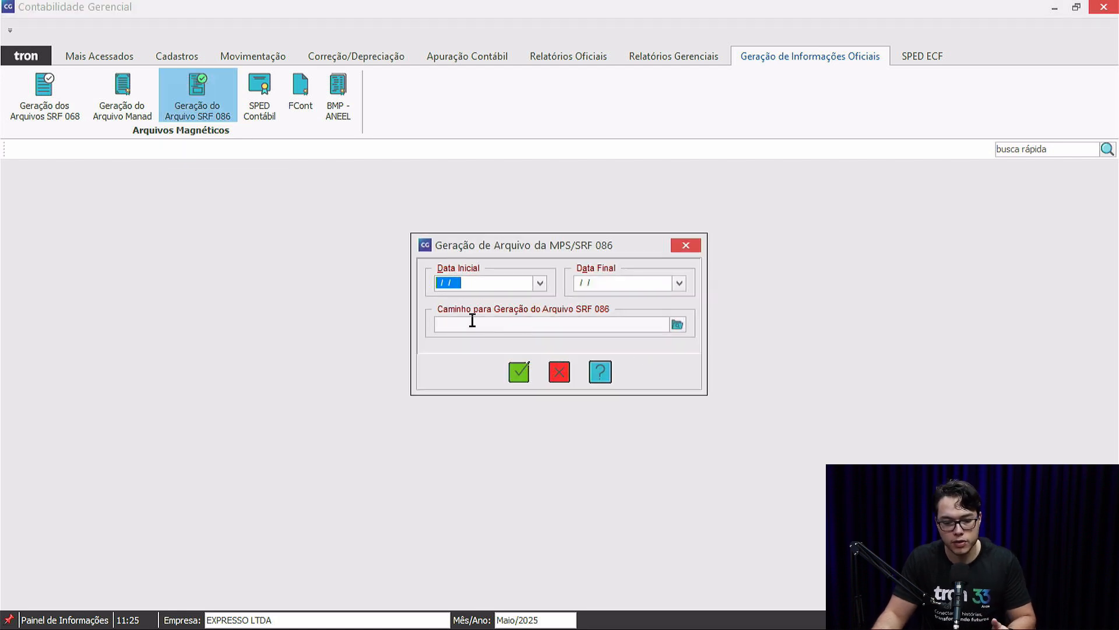
{"action": "left_click", "coordinate": [519, 325]}
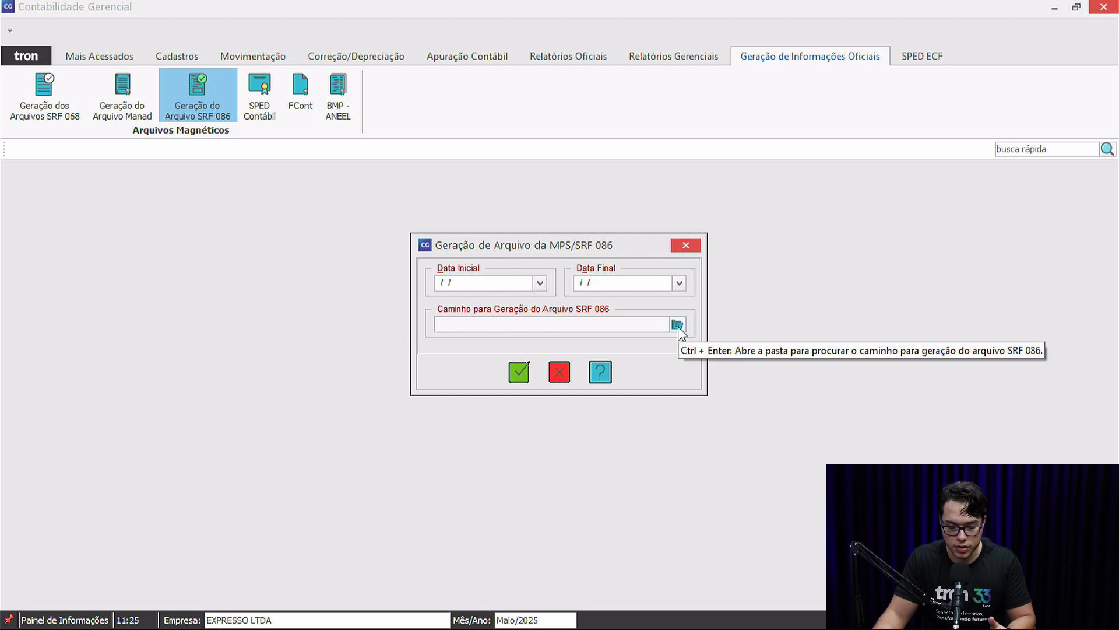
{"action": "left_click", "coordinate": [561, 369]}
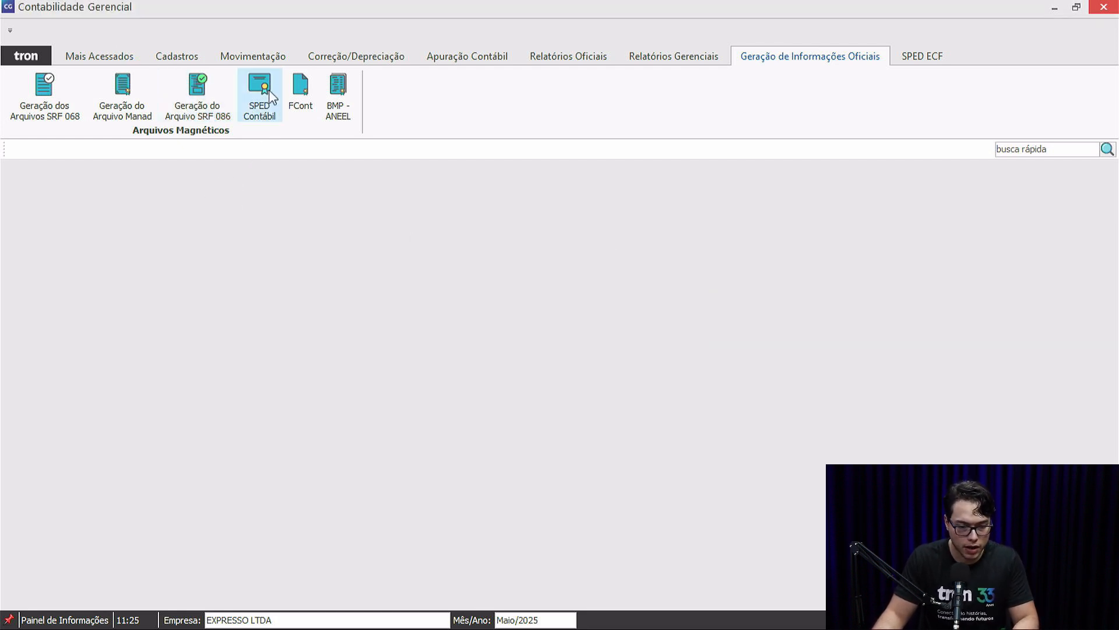
Step: Review the FCont file generation parameters, including the start date, end date and output directory, and close the form
{"action": "left_click", "coordinate": [307, 85]}
{"action": "left_click", "coordinate": [355, 200]}
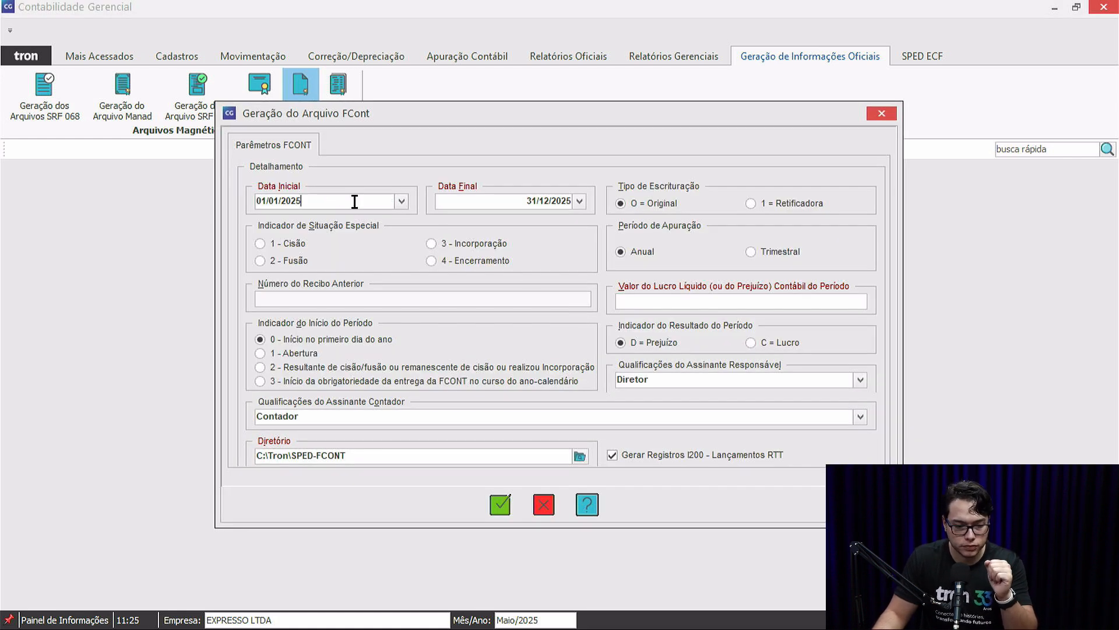
{"action": "left_click_drag", "start_coordinate": [355, 200], "coordinate": [215, 203]}
{"action": "left_click", "coordinate": [559, 200]}
{"action": "left_click_drag", "start_coordinate": [560, 200], "coordinate": [380, 229]}
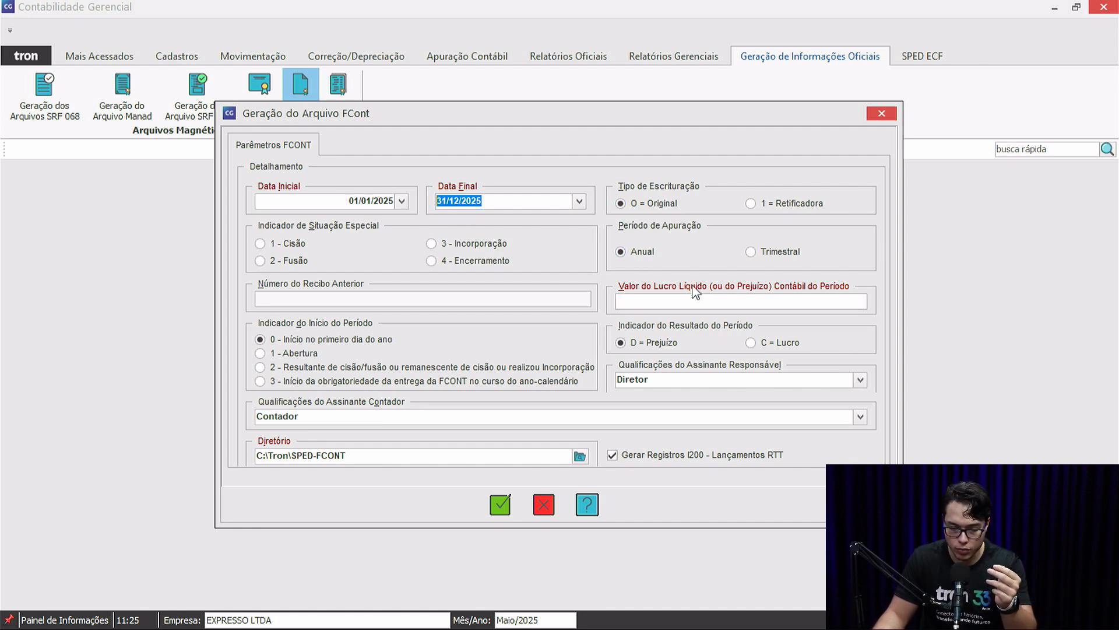
{"action": "left_click", "coordinate": [402, 457]}
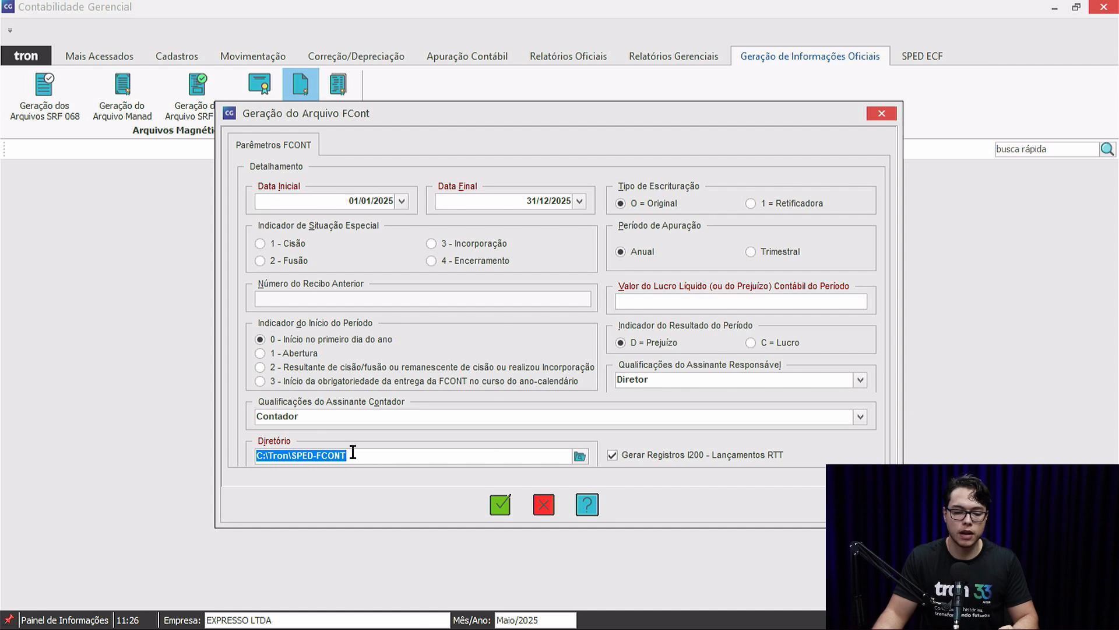
{"action": "left_click_drag", "start_coordinate": [367, 460], "coordinate": [132, 456]}
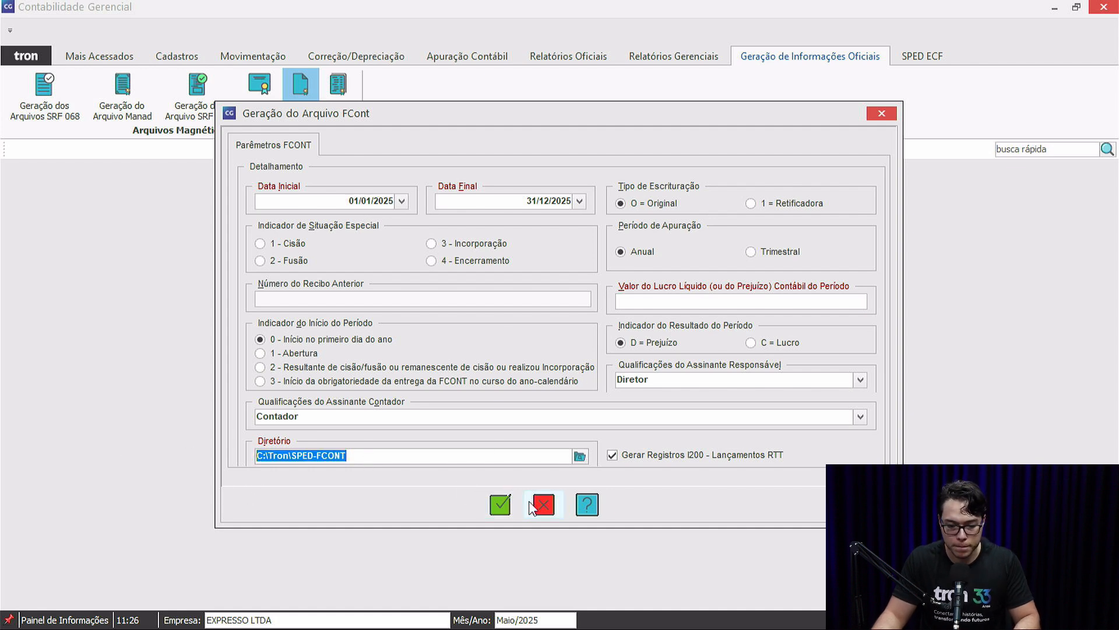
{"action": "left_click", "coordinate": [544, 505]}
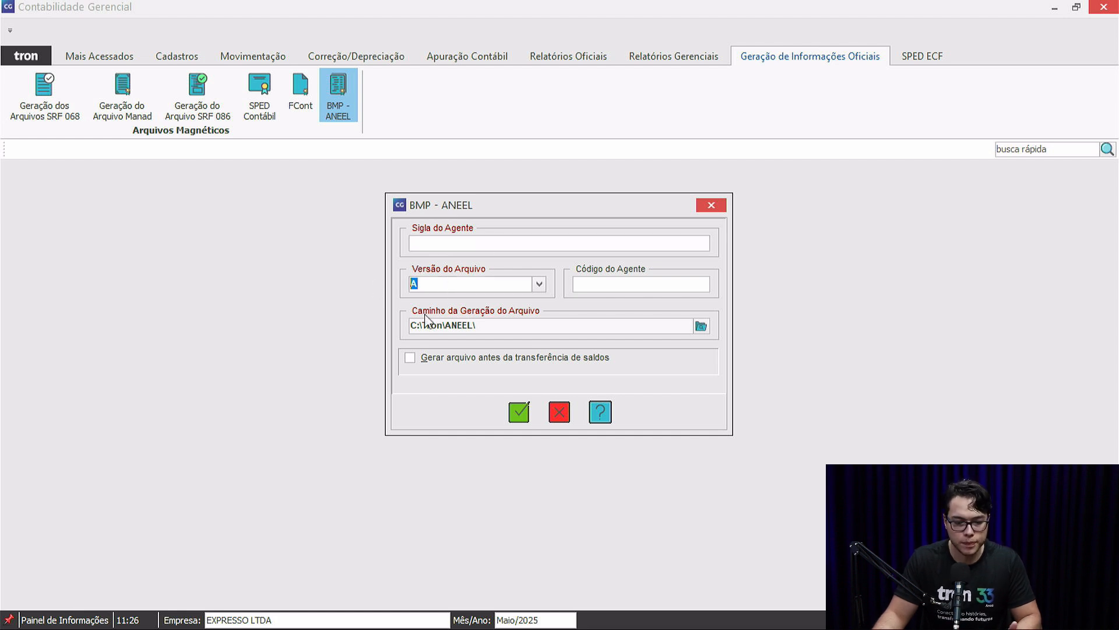
Step: Review the BMP - ANEEL form's file version options, agent code and generation path, and close it
{"action": "left_click", "coordinate": [614, 284]}
{"action": "left_click", "coordinate": [540, 284]}
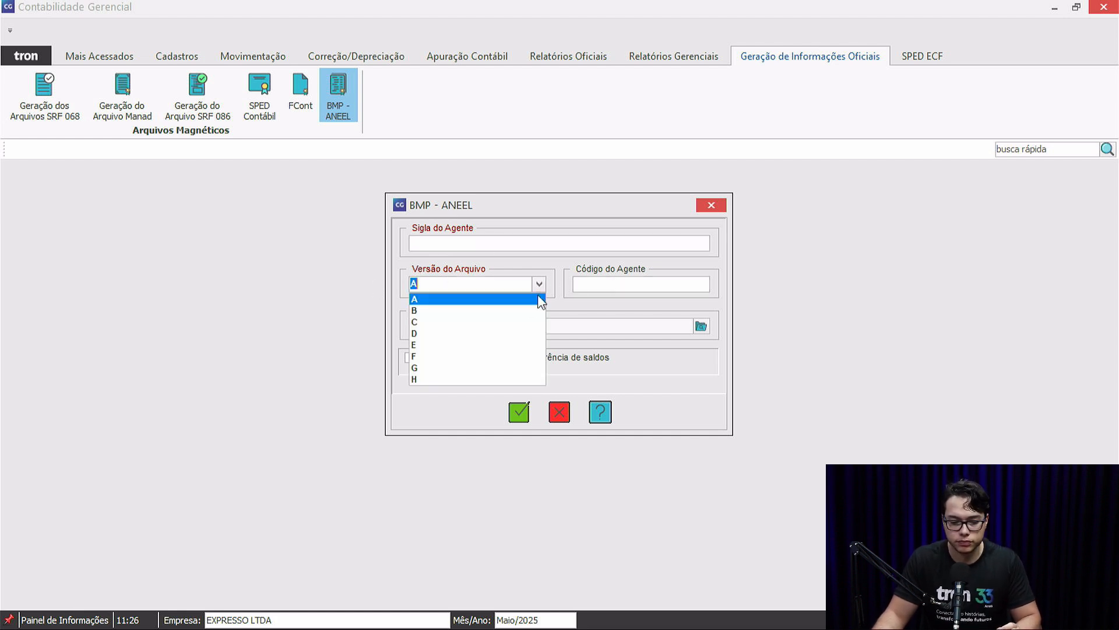
{"action": "left_click", "coordinate": [604, 286]}
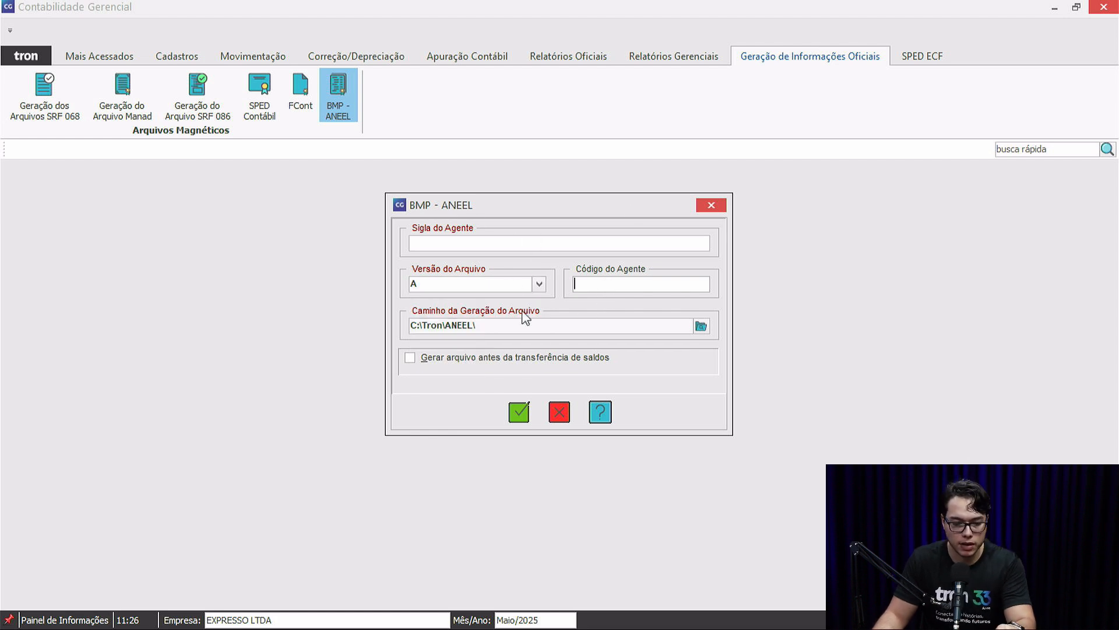
{"action": "left_click_drag", "start_coordinate": [492, 329], "coordinate": [342, 325]}
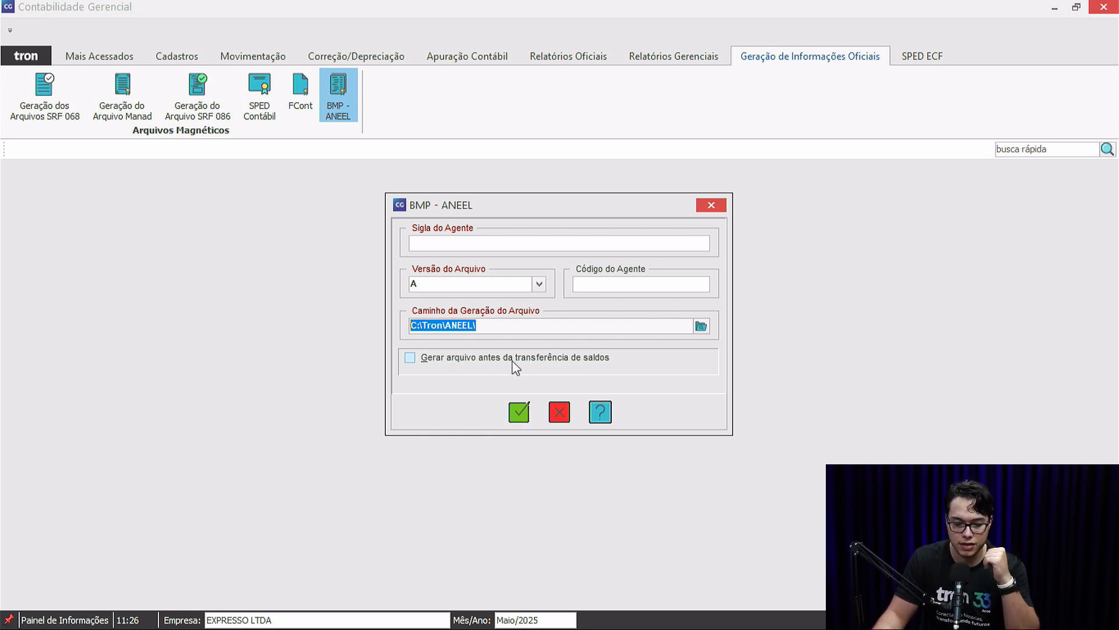
{"action": "left_click", "coordinate": [558, 412]}
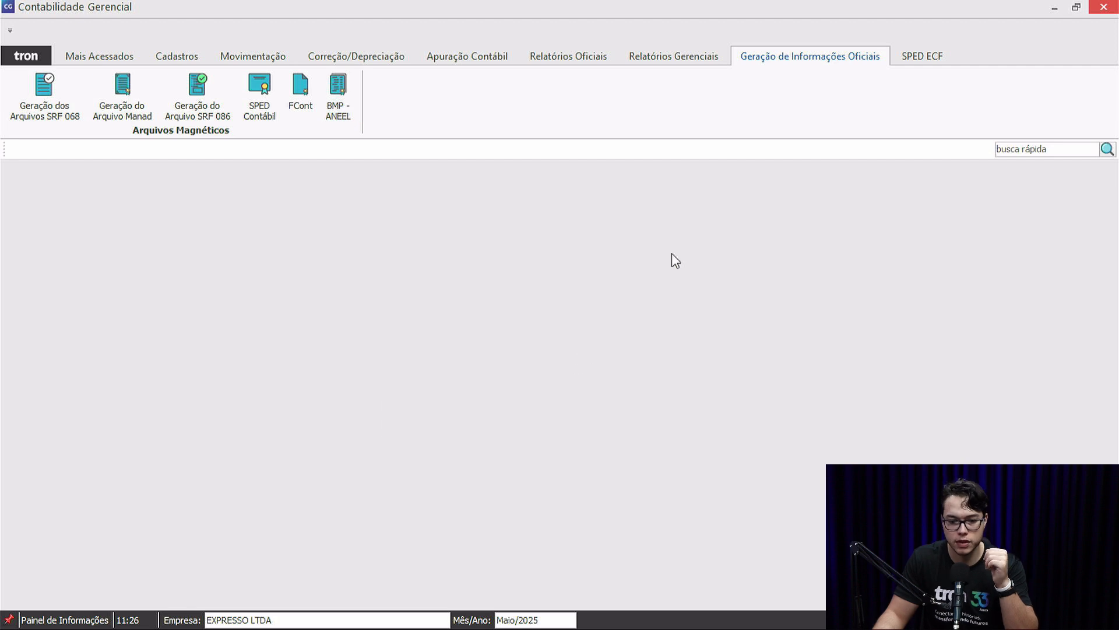
Step: Look over the Balancete settings among the official reports, and close the form without printing
{"action": "left_click", "coordinate": [656, 58]}
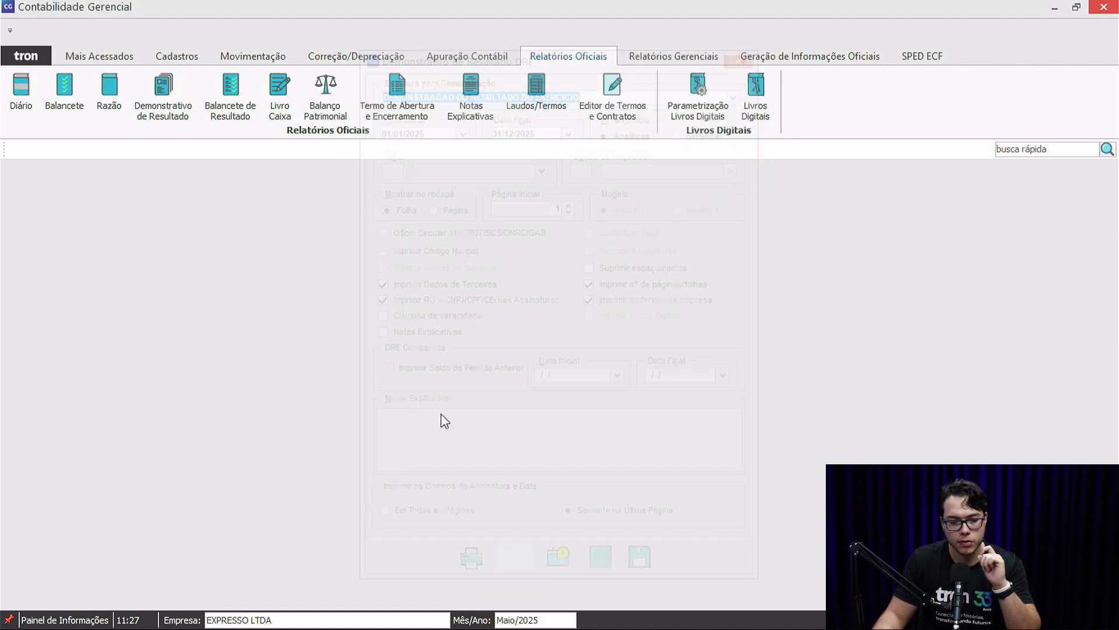
{"action": "left_click", "coordinate": [75, 98]}
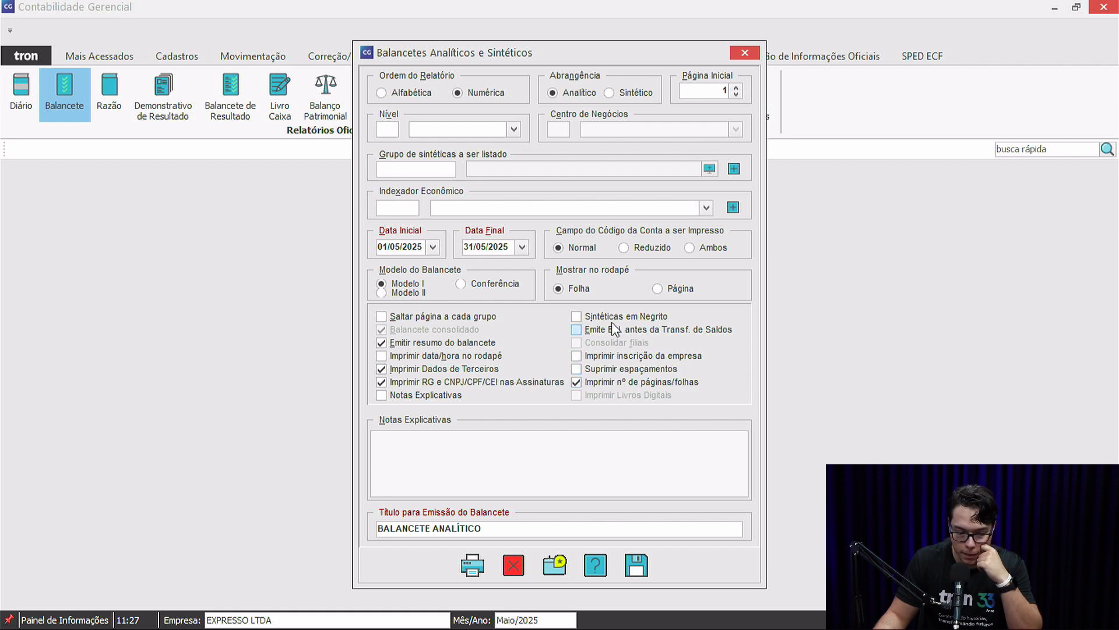
{"action": "left_click", "coordinate": [514, 563]}
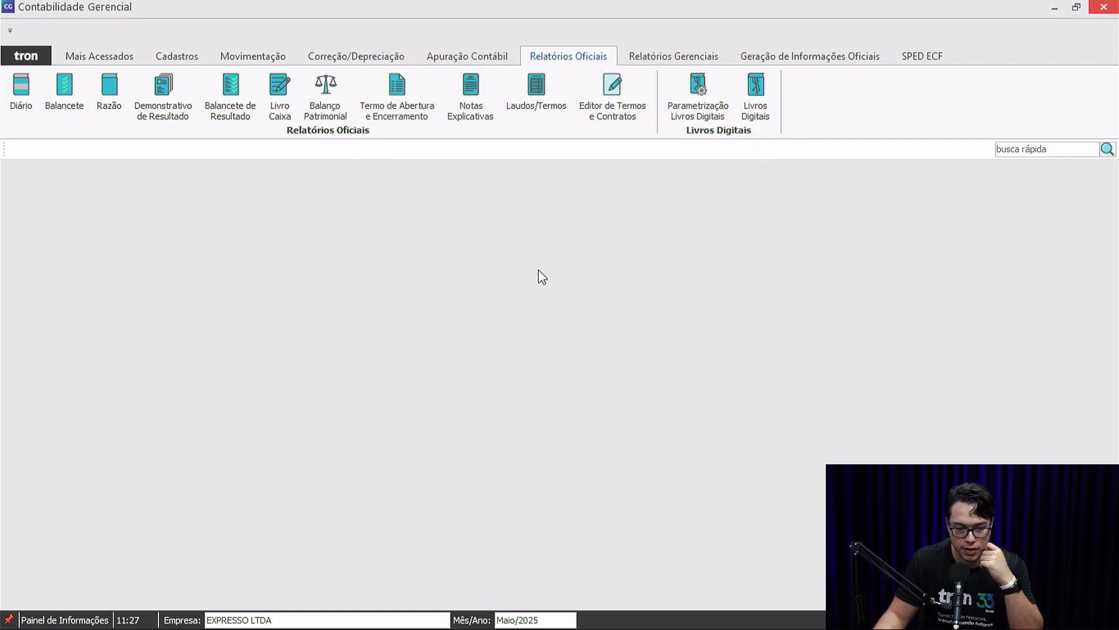
Step: Look through the managerial and official report options, and return to Geração de Informações Oficiais
{"action": "left_click", "coordinate": [693, 59]}
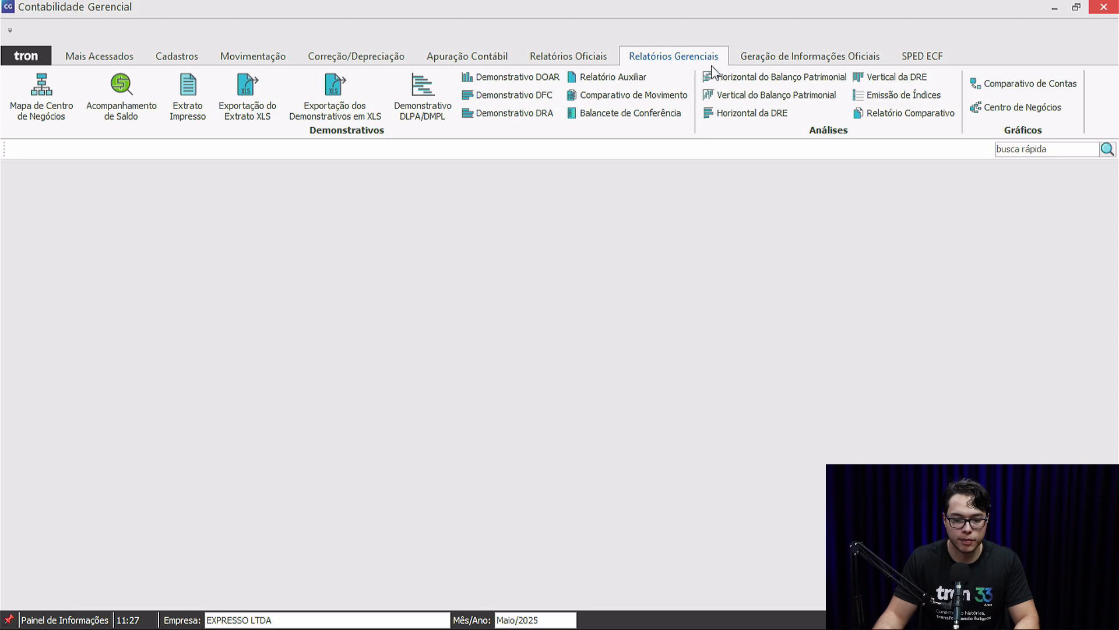
{"action": "left_click", "coordinate": [781, 58]}
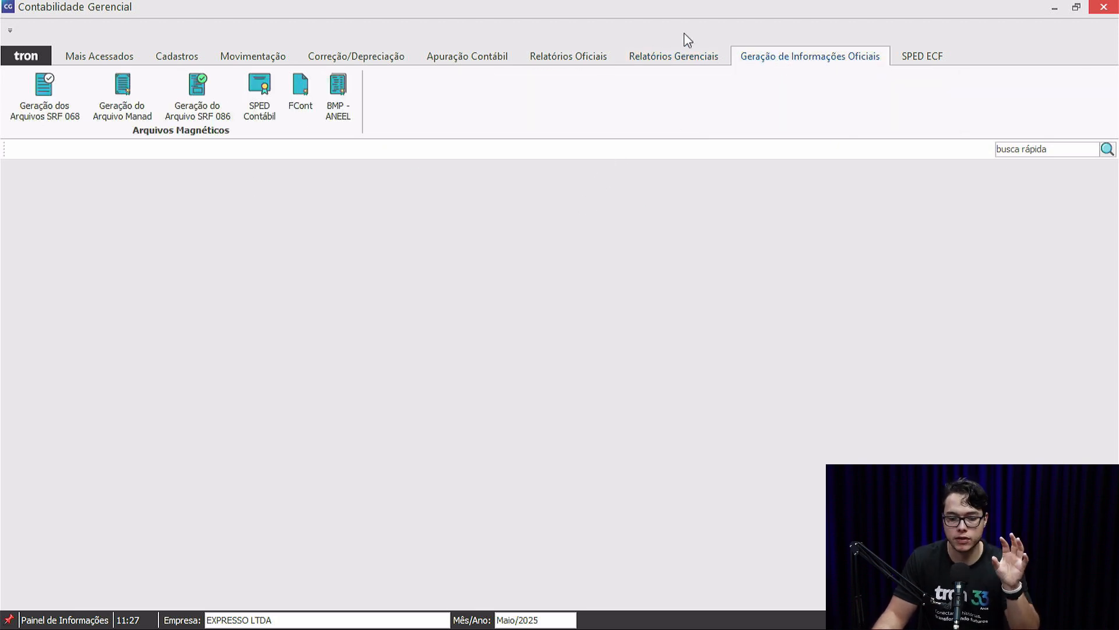
{"action": "left_click", "coordinate": [676, 58]}
{"action": "left_click", "coordinate": [593, 58]}
{"action": "left_click", "coordinate": [650, 58]}
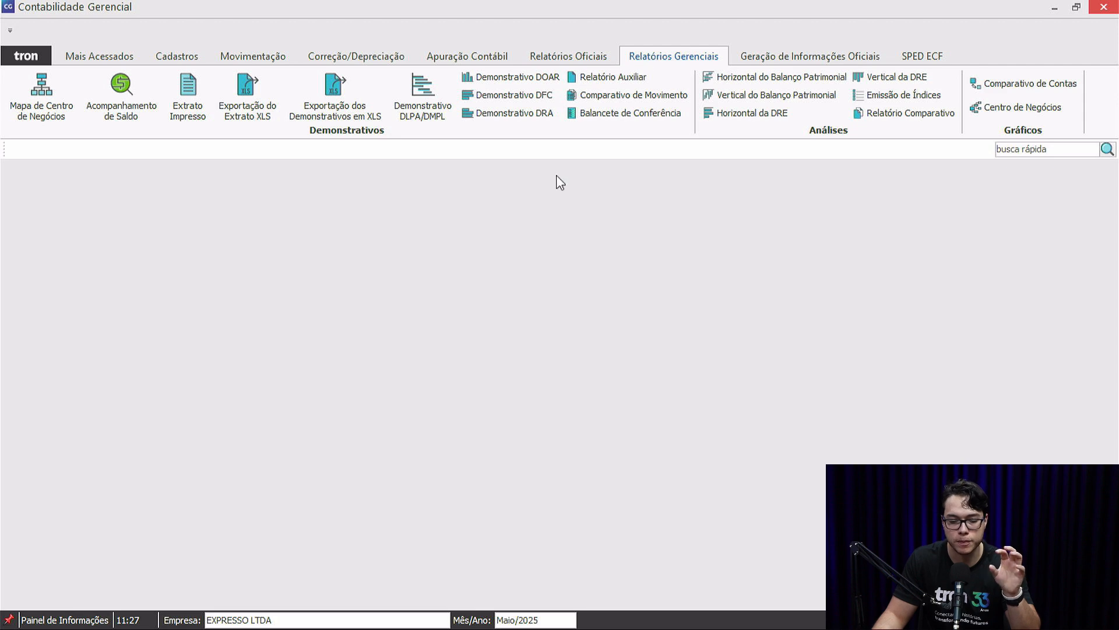
{"action": "left_click", "coordinate": [583, 58]}
{"action": "left_click", "coordinate": [795, 58]}
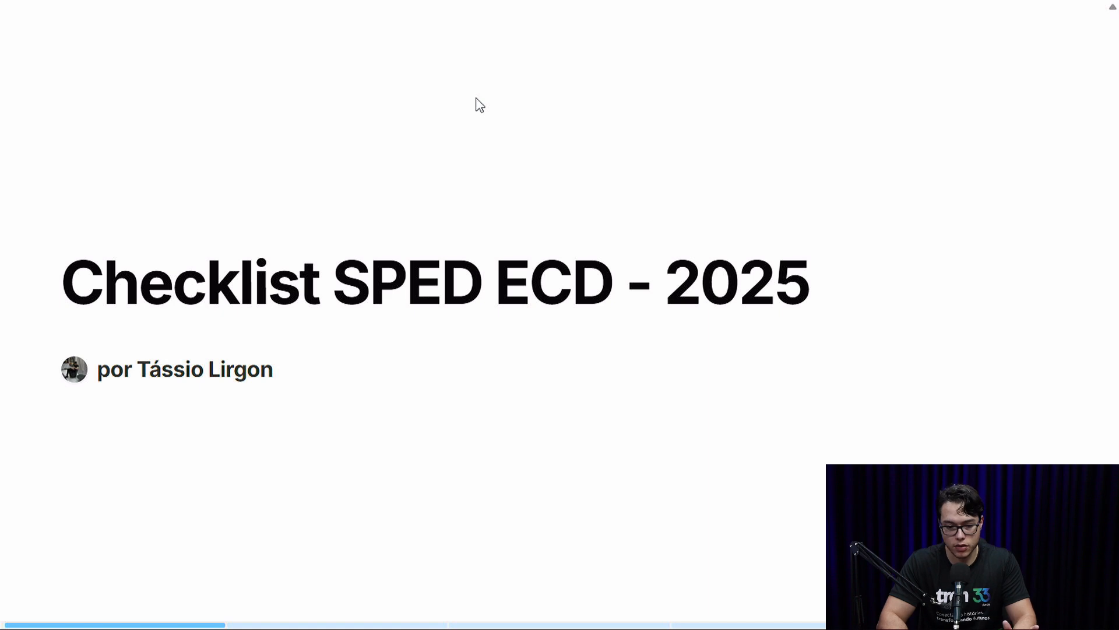
Step: Switch from the Checklist SPED ECD - 2025 slides to the SPED portal, inspect its sped.rfb.gov.br address, and return to full-screen view
{"action": "key", "text": "Right"}
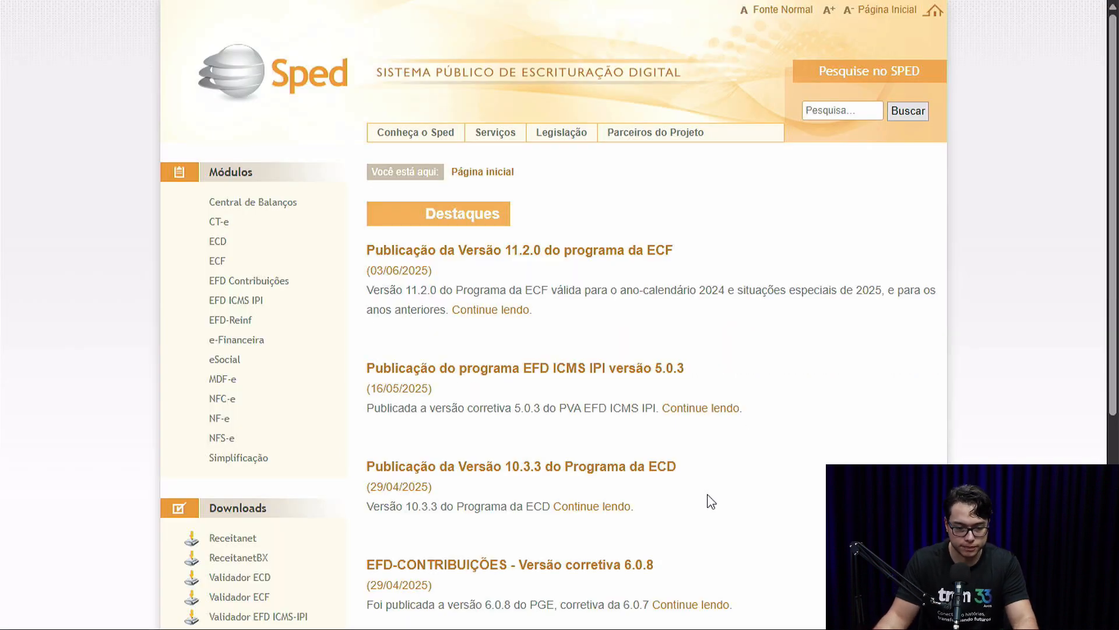
{"action": "left_click", "coordinate": [551, 50]}
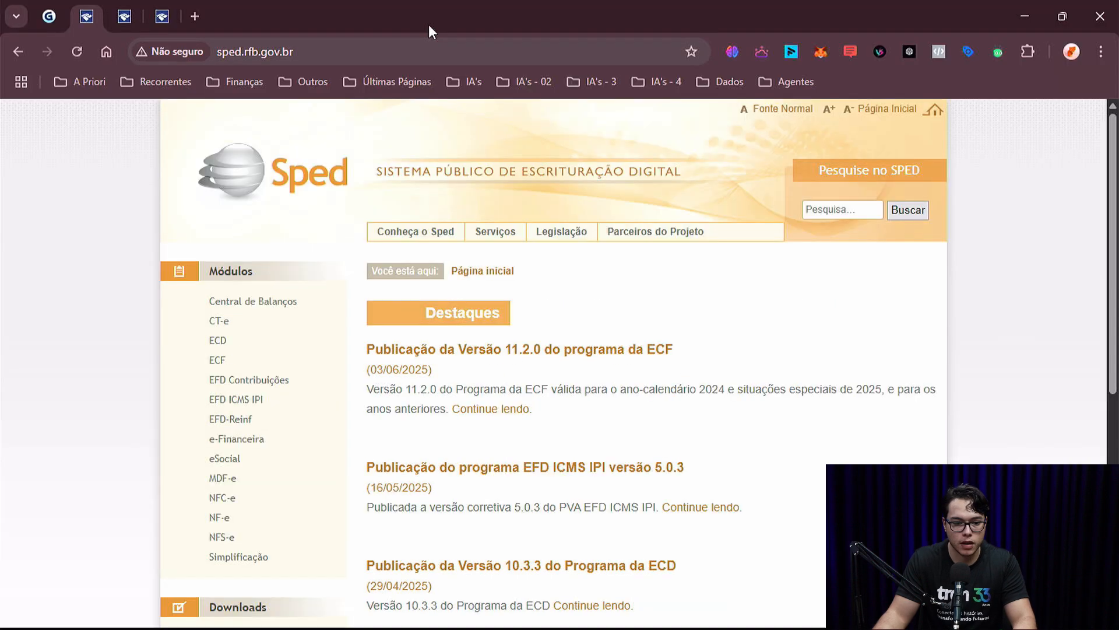
{"action": "left_click_drag", "start_coordinate": [320, 51], "coordinate": [217, 52]}
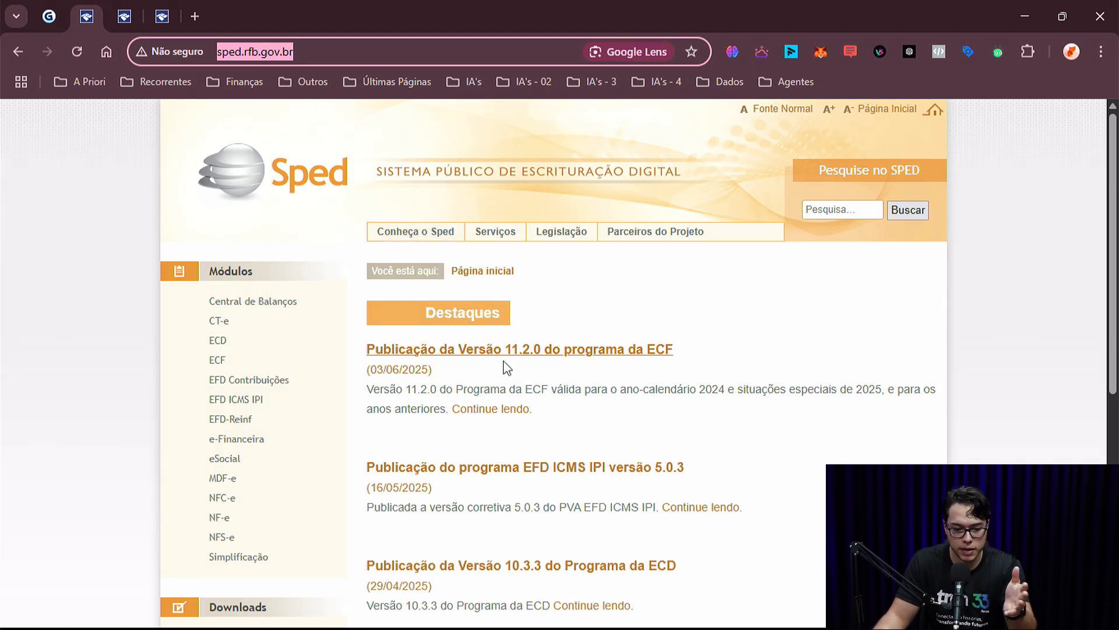
{"action": "left_click", "coordinate": [309, 59]}
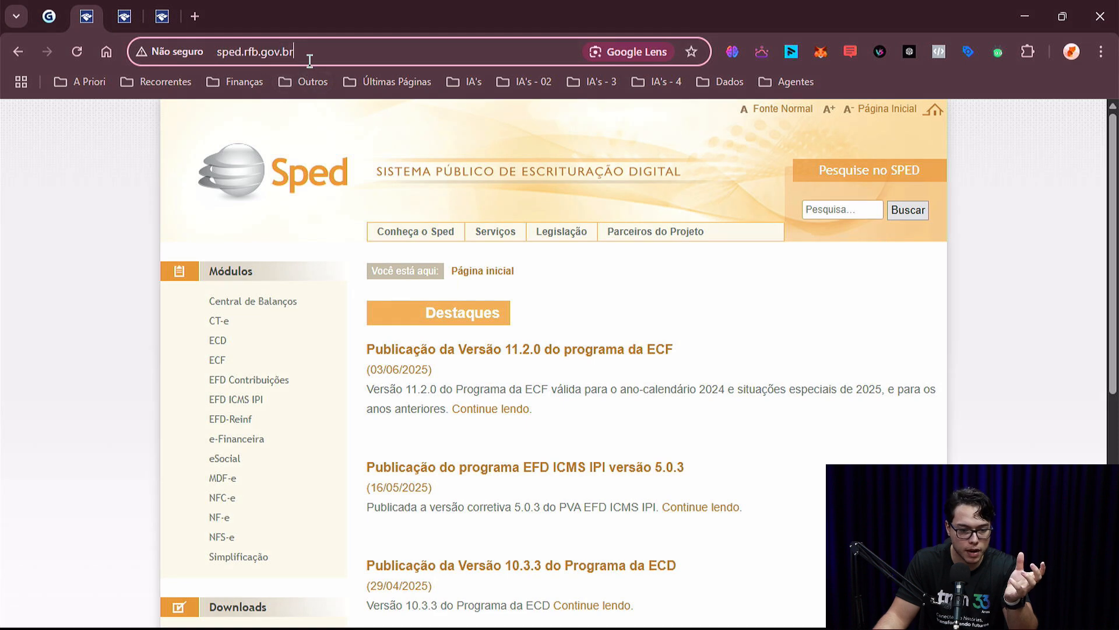
{"action": "left_click_drag", "start_coordinate": [309, 59], "coordinate": [192, 57]}
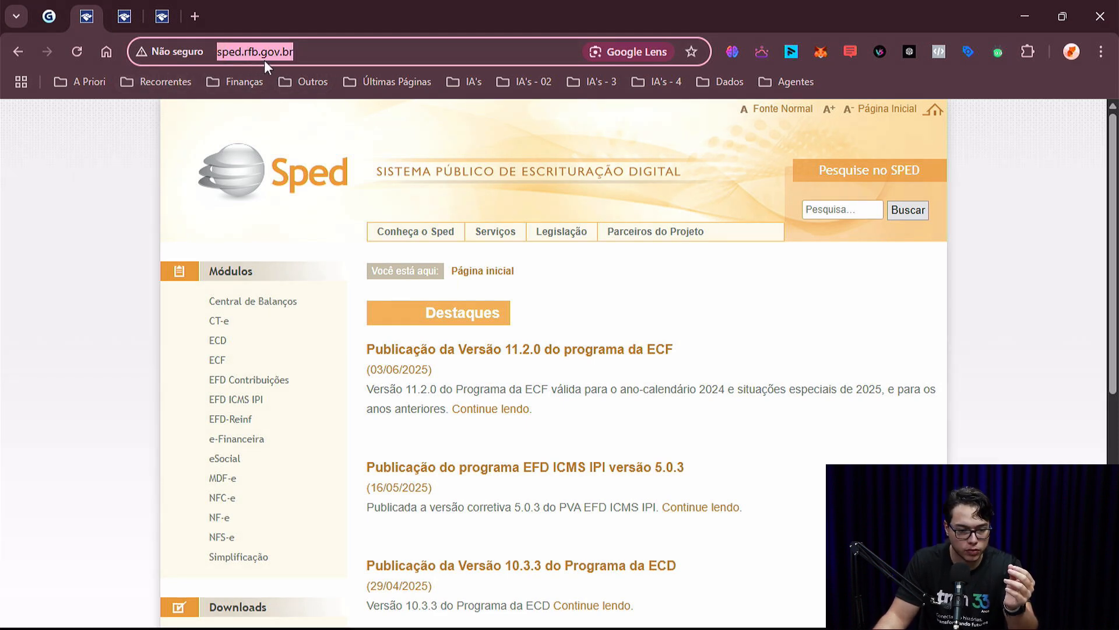
{"action": "left_click", "coordinate": [307, 52]}
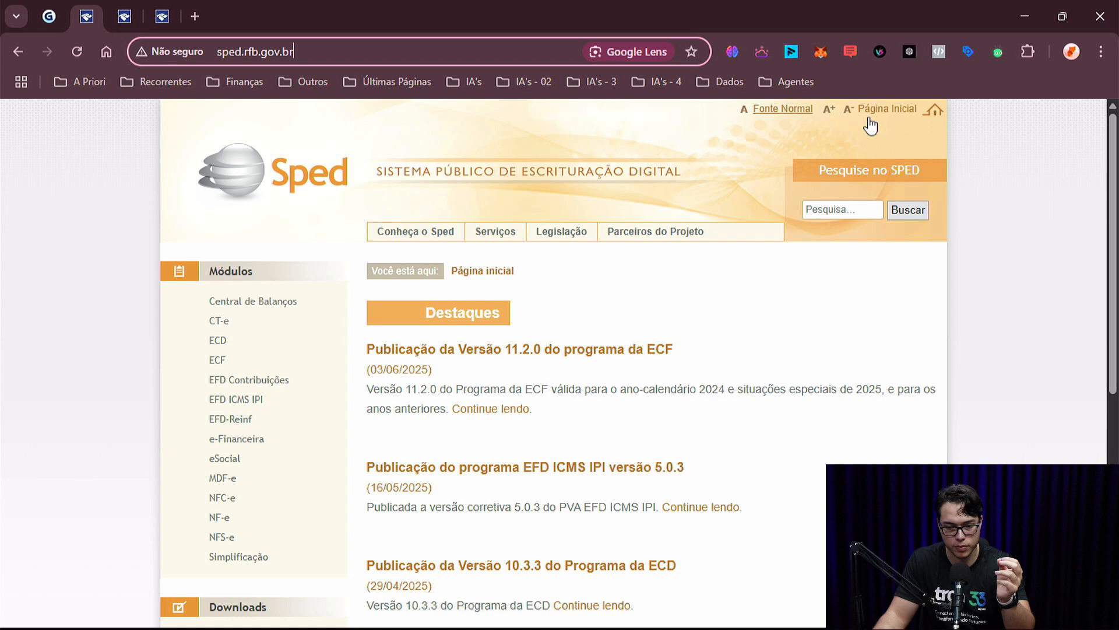
{"action": "left_click", "coordinate": [1100, 52]}
{"action": "left_click", "coordinate": [1097, 417]}
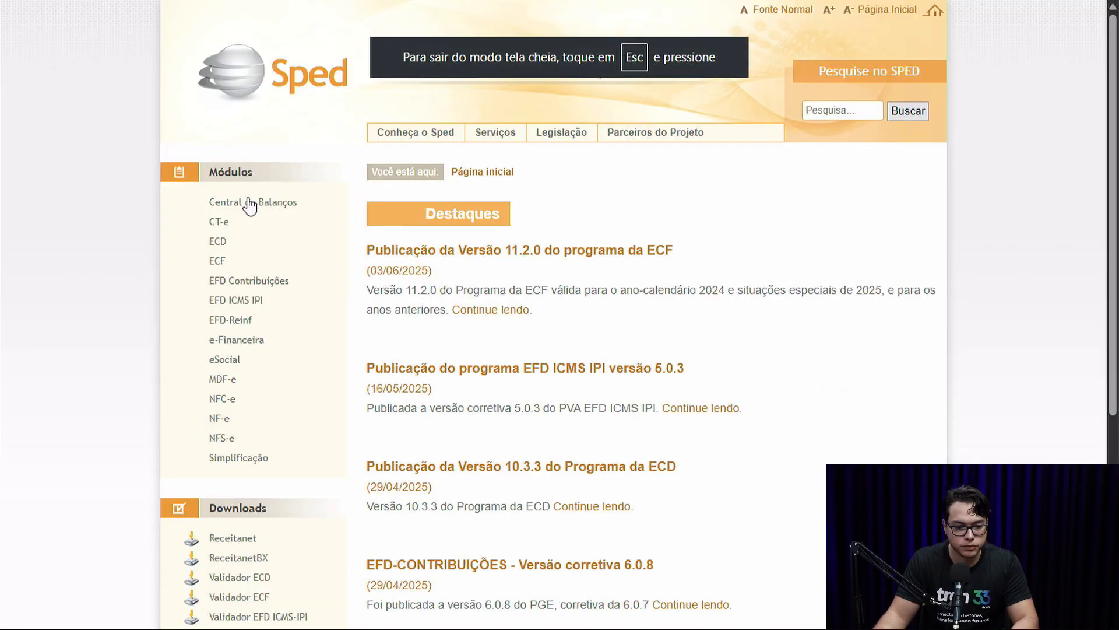
Step: Open the manuals download section of the ECD module on the SPED portal
{"action": "left_click", "coordinate": [218, 243]}
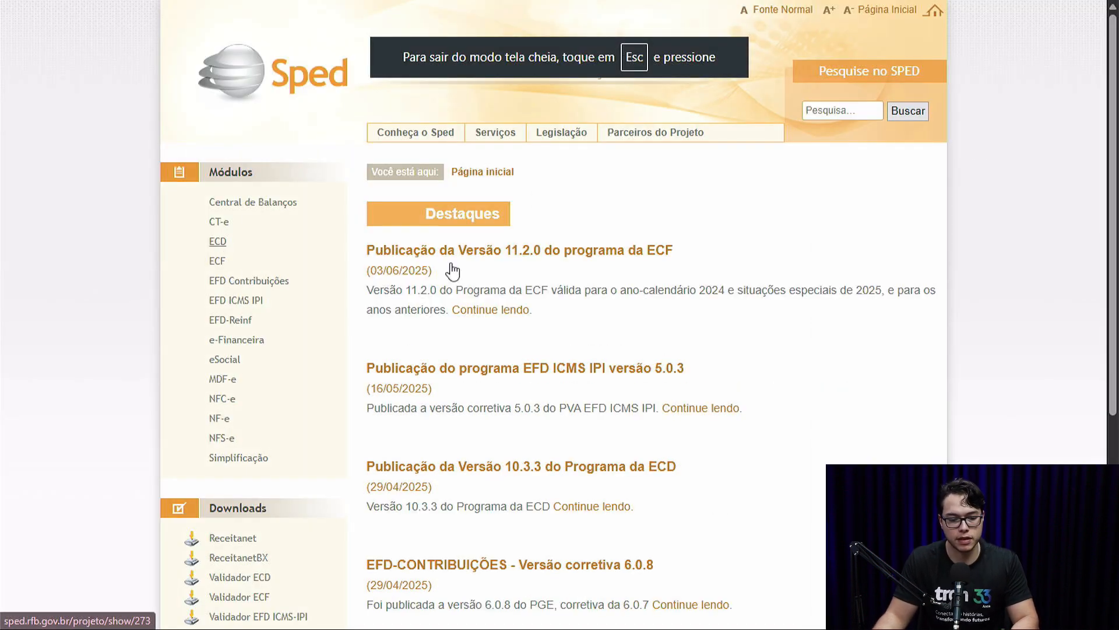
{"action": "mouse_move", "coordinate": [449, 252]}
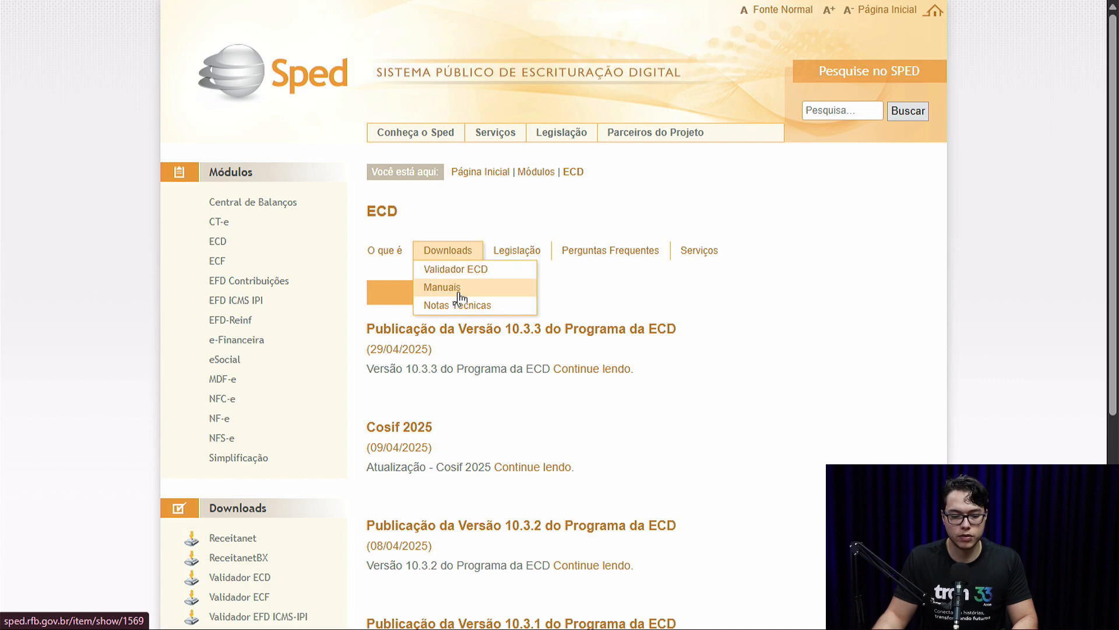
{"action": "left_click", "coordinate": [453, 290]}
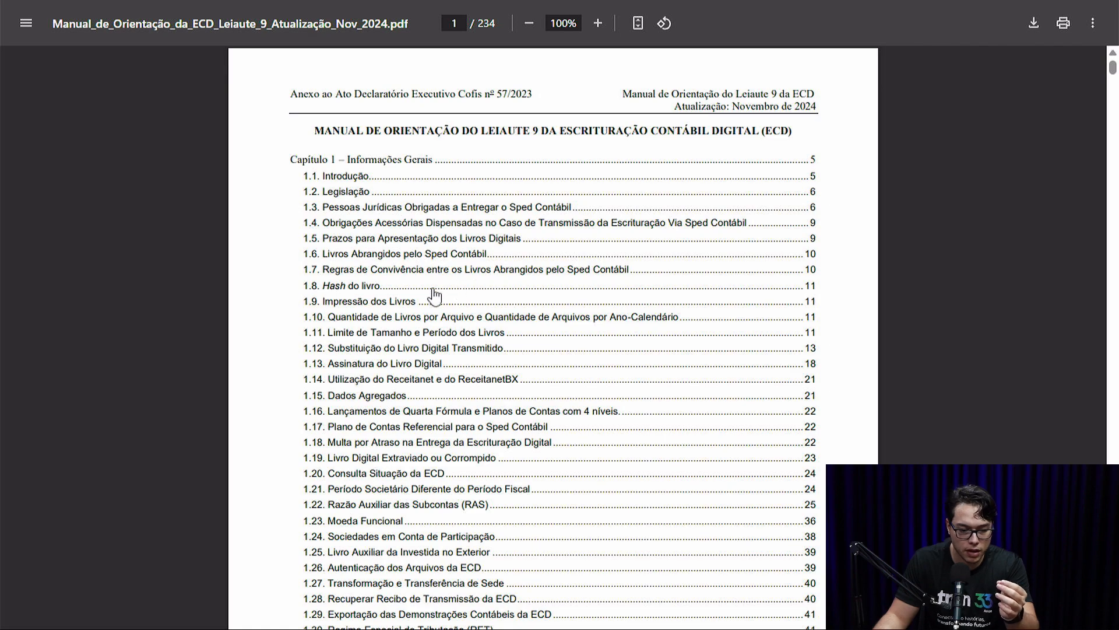
Step: Look through the table of contents of the Manual de Orientação do Leiaute 9 da ECD, from Capítulo 1 to the register blocks
{"action": "scroll", "coordinate": [368, 276], "scroll_direction": "down", "scroll_amount": 1}
{"action": "scroll", "coordinate": [367, 276], "scroll_direction": "down", "scroll_amount": 10}
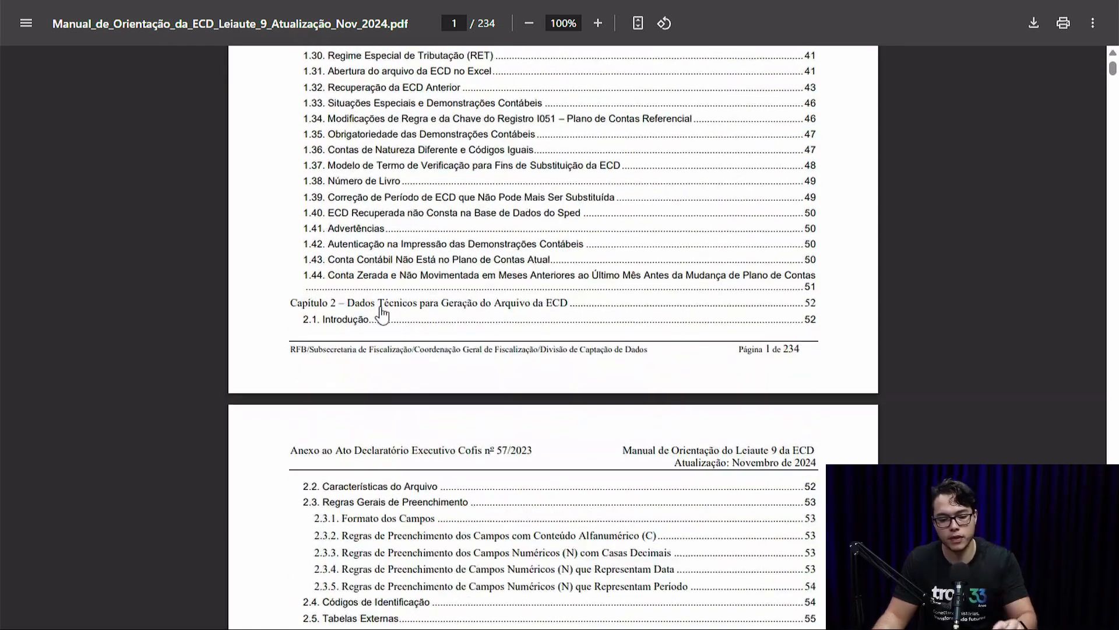
{"action": "scroll", "coordinate": [385, 310], "scroll_direction": "up", "scroll_amount": 15}
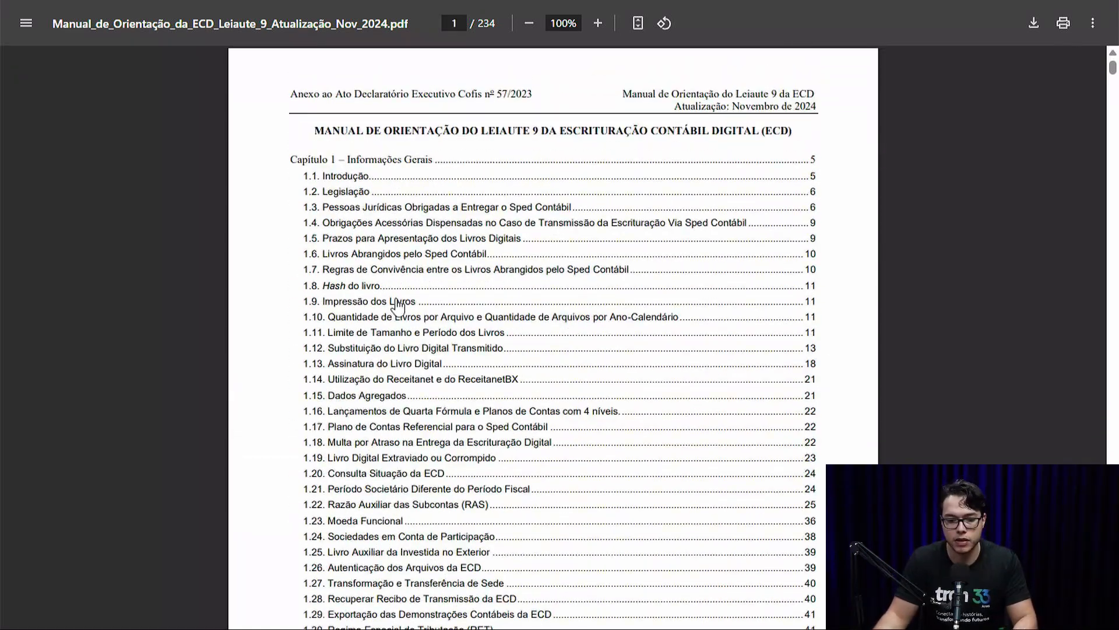
{"action": "scroll", "coordinate": [396, 306], "scroll_direction": "down", "scroll_amount": 5}
{"action": "scroll", "coordinate": [397, 306], "scroll_direction": "down", "scroll_amount": 20}
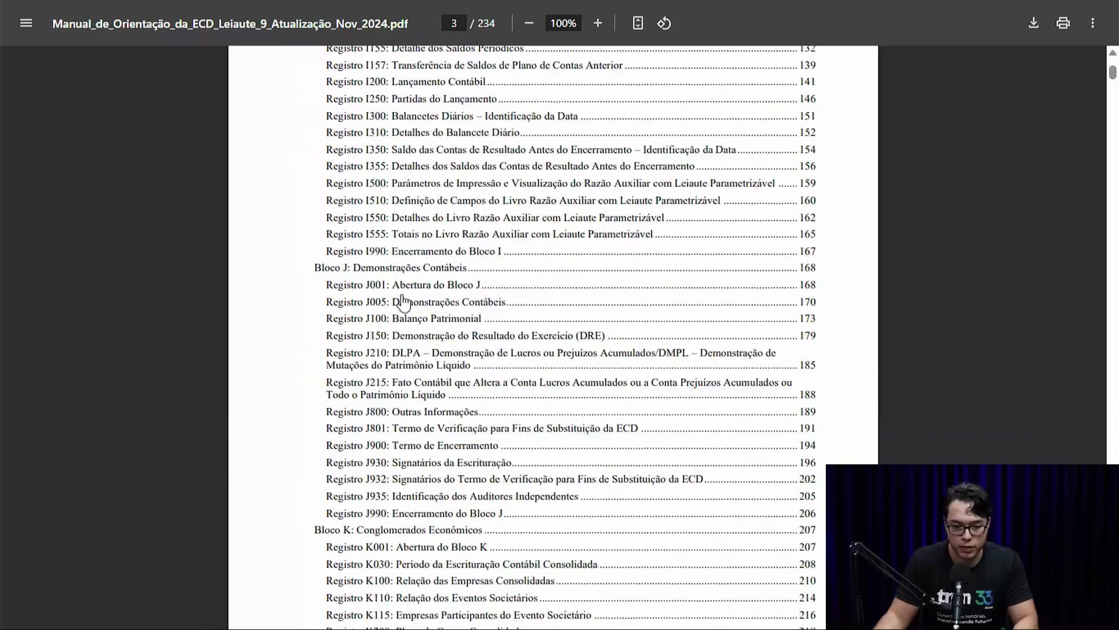
{"action": "scroll", "coordinate": [404, 301], "scroll_direction": "up", "scroll_amount": 20}
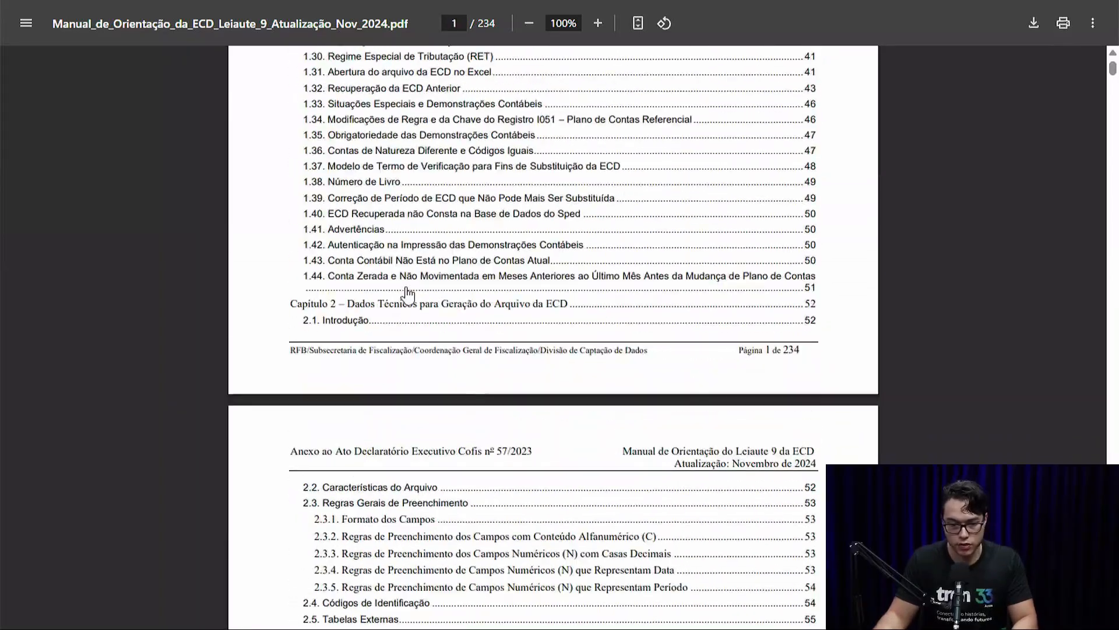
{"action": "scroll", "coordinate": [404, 297], "scroll_direction": "up", "scroll_amount": 2}
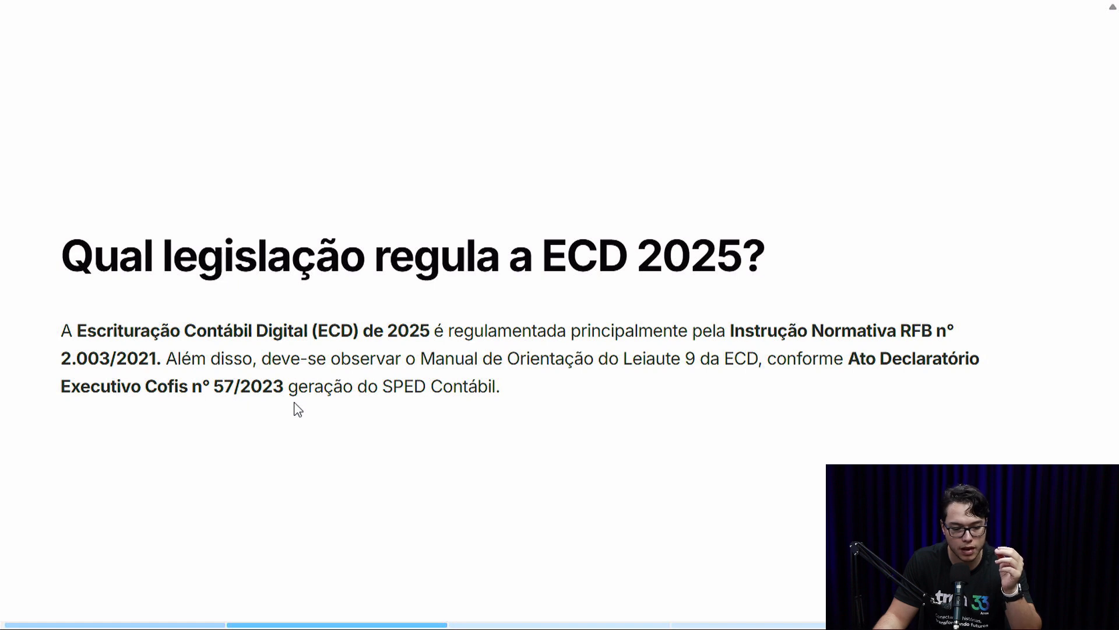
Step: Preview the checklist slides for Etapa 01, 02 and 03, and return to Etapa 01 - Conferências Cadastrais
{"action": "key", "text": "Right"}
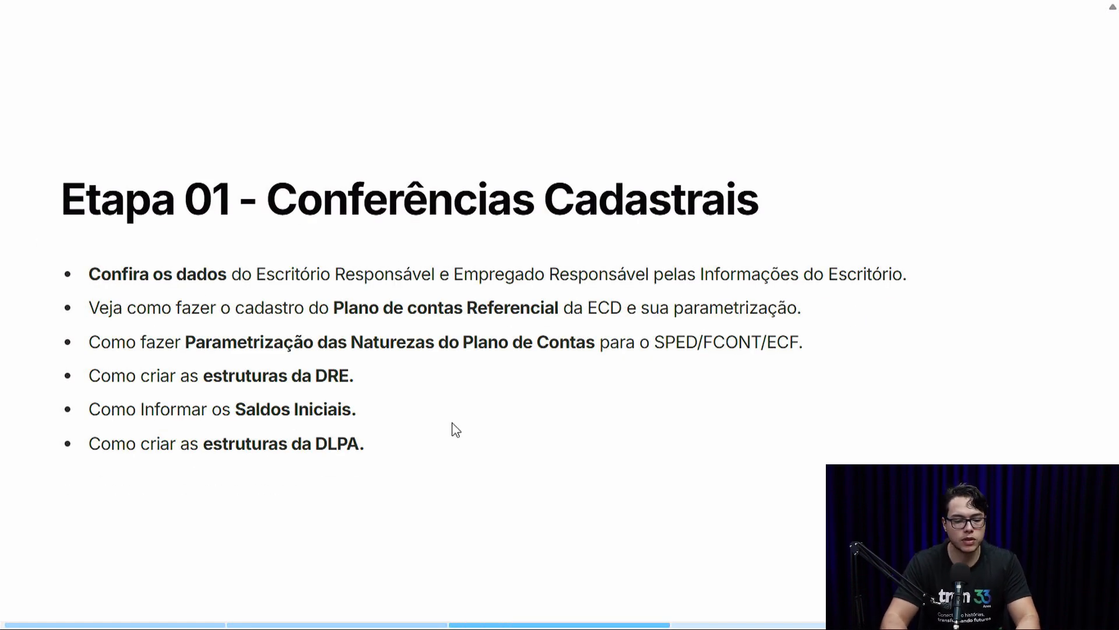
{"action": "key", "text": "Right"}
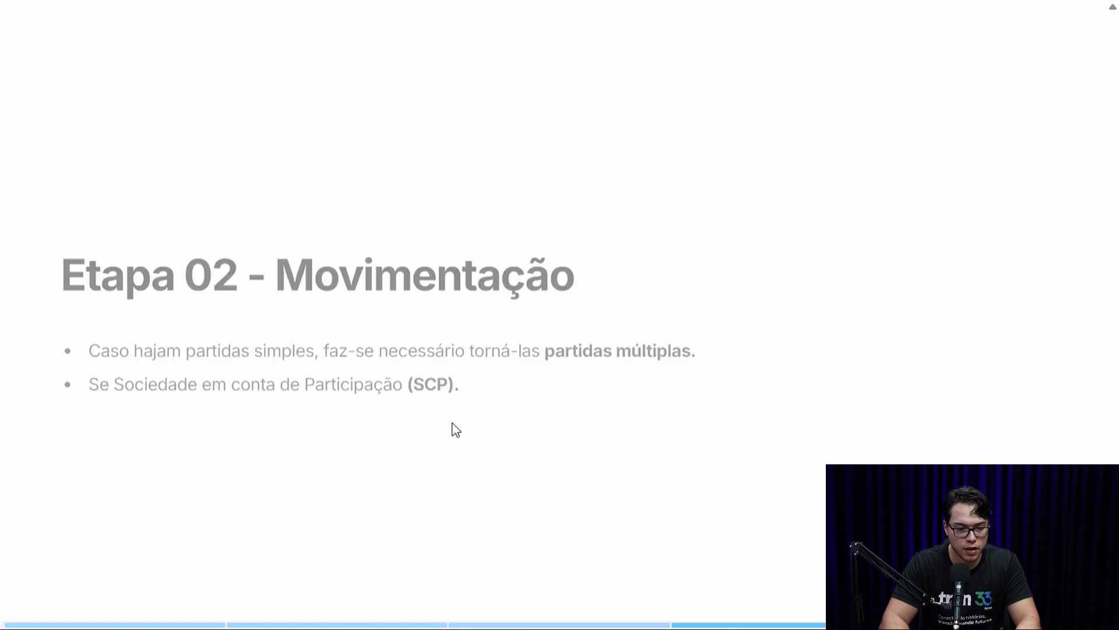
{"action": "key", "text": "Right"}
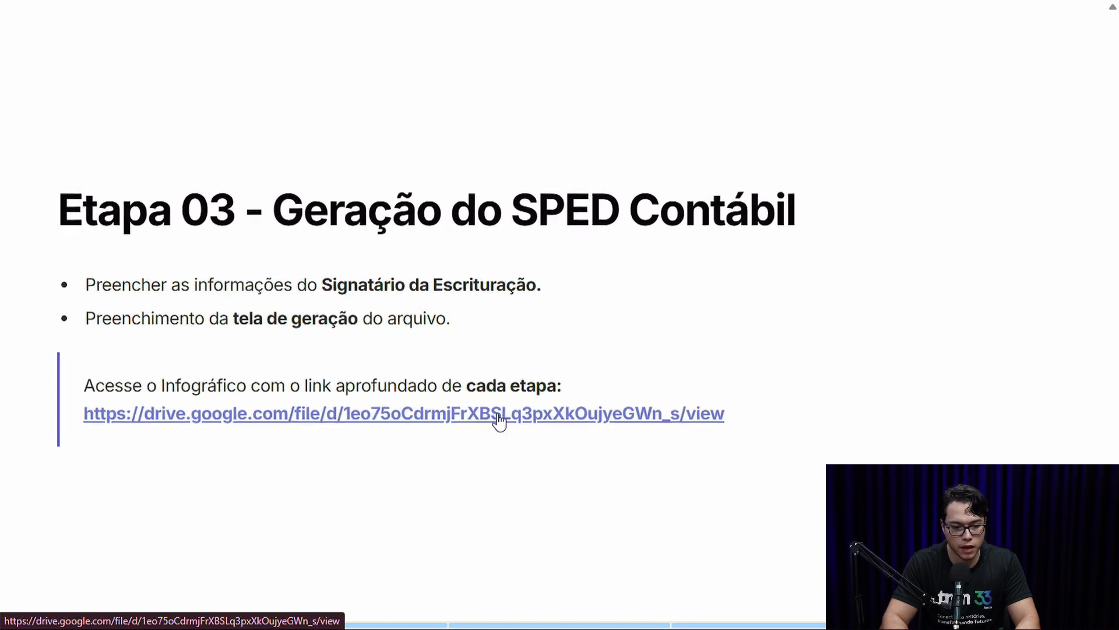
{"action": "key", "text": "Left"}
{"action": "key", "text": "Left"}
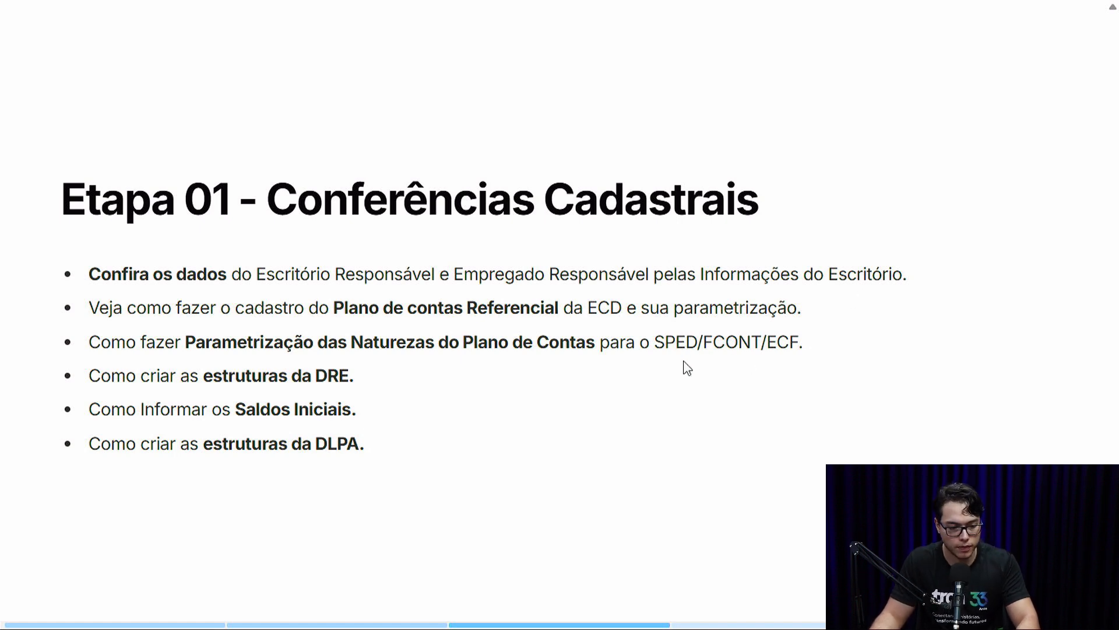
Step: Switch to Contabilidade Gerencial, check the Responsável and Escritório Contábil / Contador fields in the EXPRESSO LTDA company record, and close it without saving
{"action": "key", "text": "alt+Tab"}
{"action": "left_click", "coordinate": [186, 58]}
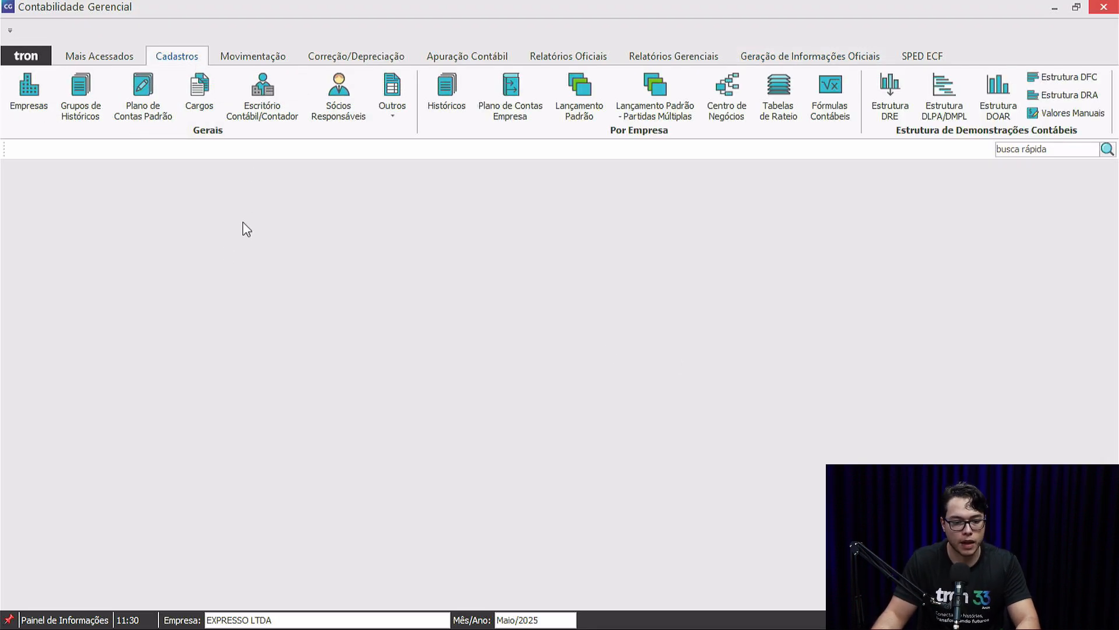
{"action": "left_click", "coordinate": [24, 98]}
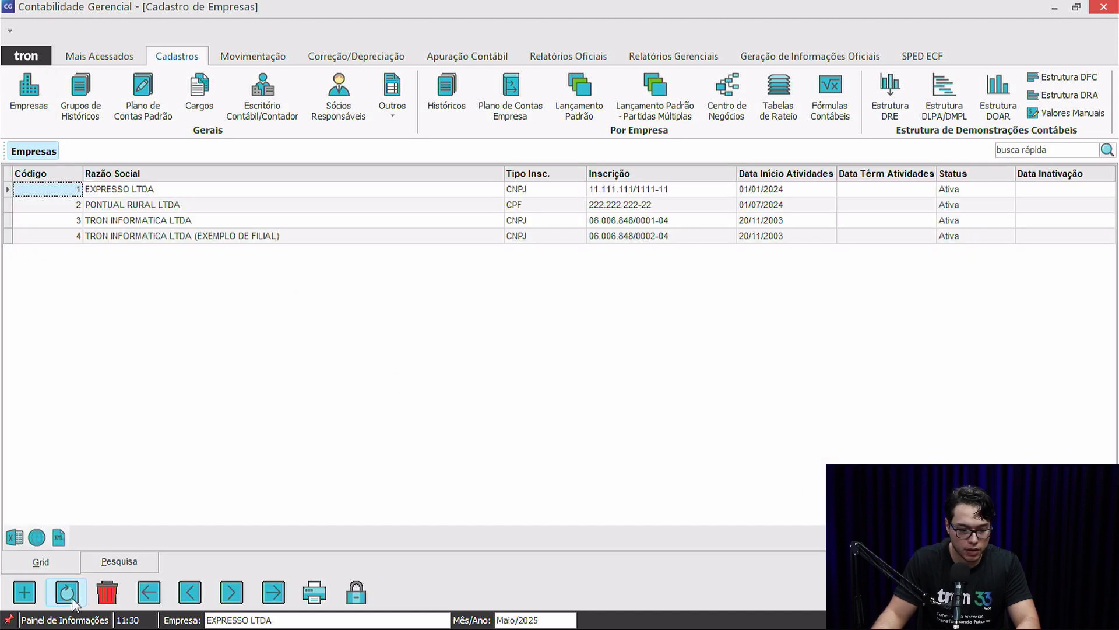
{"action": "double_click", "coordinate": [65, 190]}
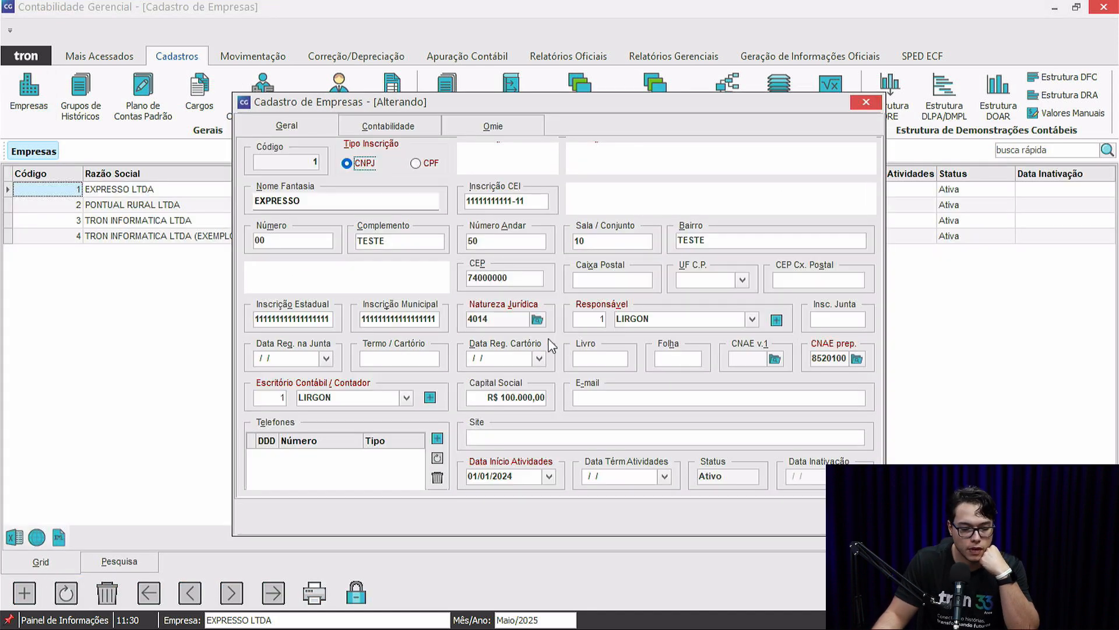
{"action": "left_click", "coordinate": [670, 320]}
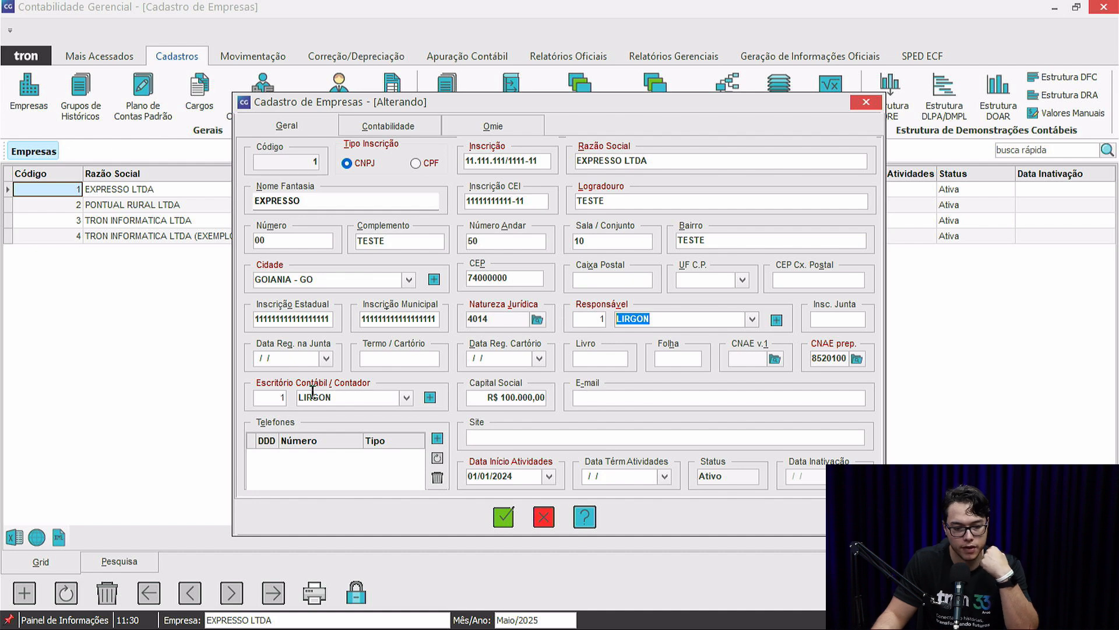
{"action": "left_click", "coordinate": [344, 399]}
{"action": "left_click", "coordinate": [635, 321]}
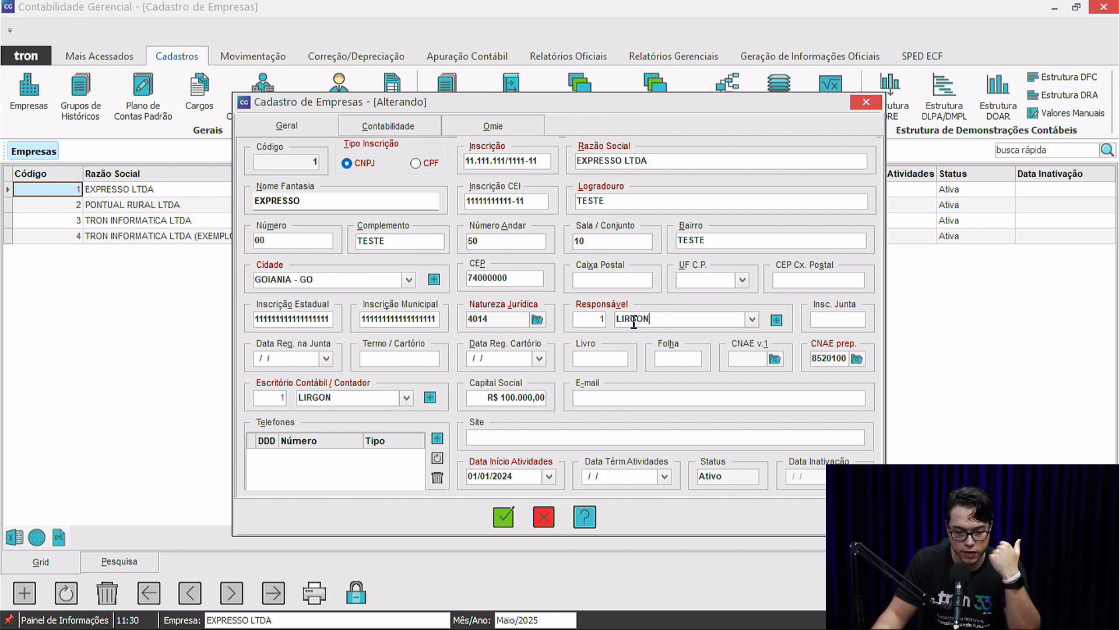
{"action": "left_click", "coordinate": [306, 400]}
{"action": "left_click", "coordinate": [545, 519]}
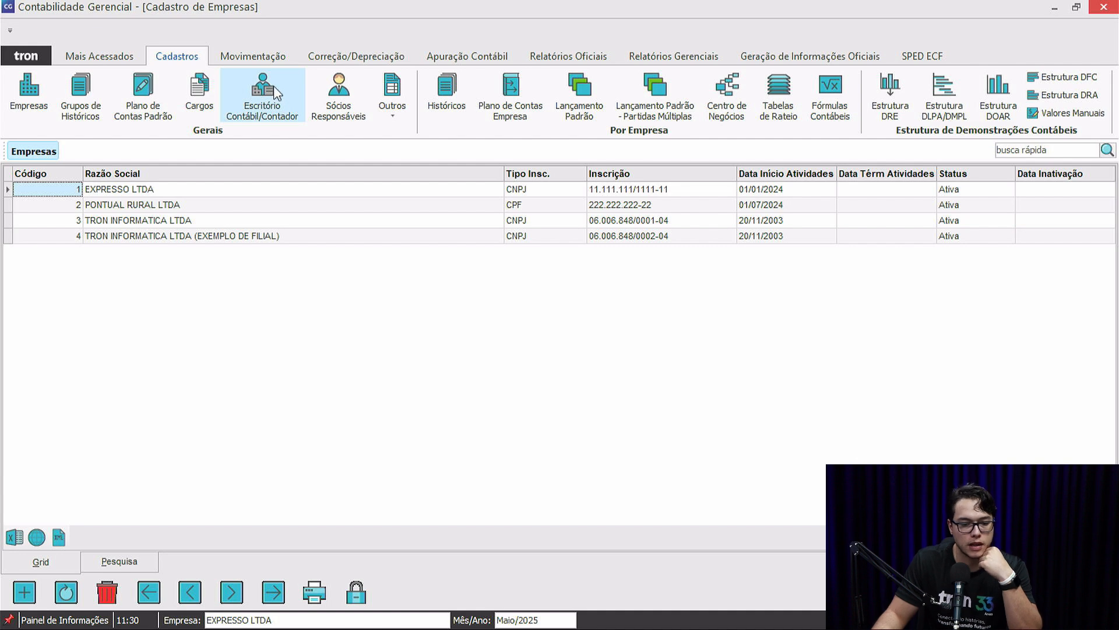
Step: Open the registered accountant's record in Escritório Contábil/Contador for editing and inspect its Descrição / Nome and Inscrição fields
{"action": "left_click", "coordinate": [274, 88]}
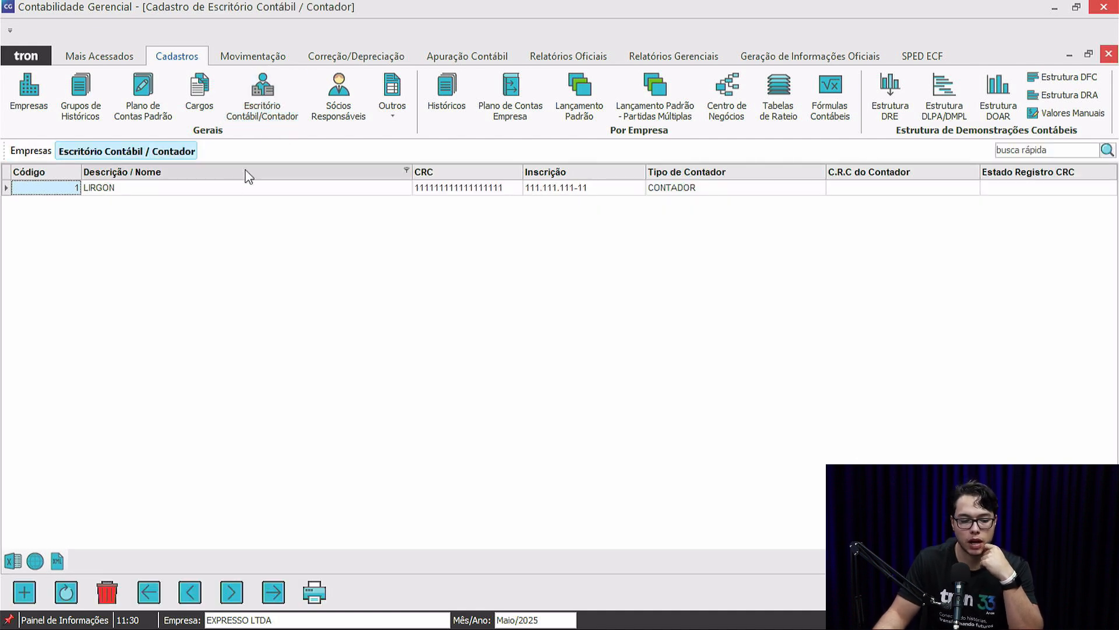
{"action": "left_click", "coordinate": [214, 189]}
{"action": "left_click", "coordinate": [67, 592]}
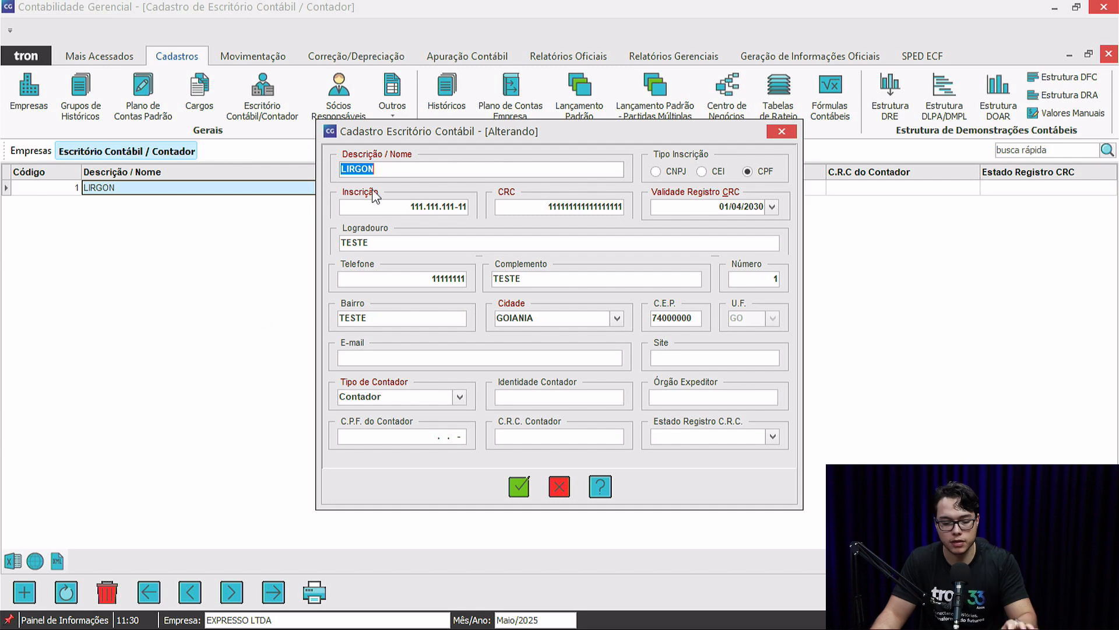
{"action": "left_click", "coordinate": [412, 170]}
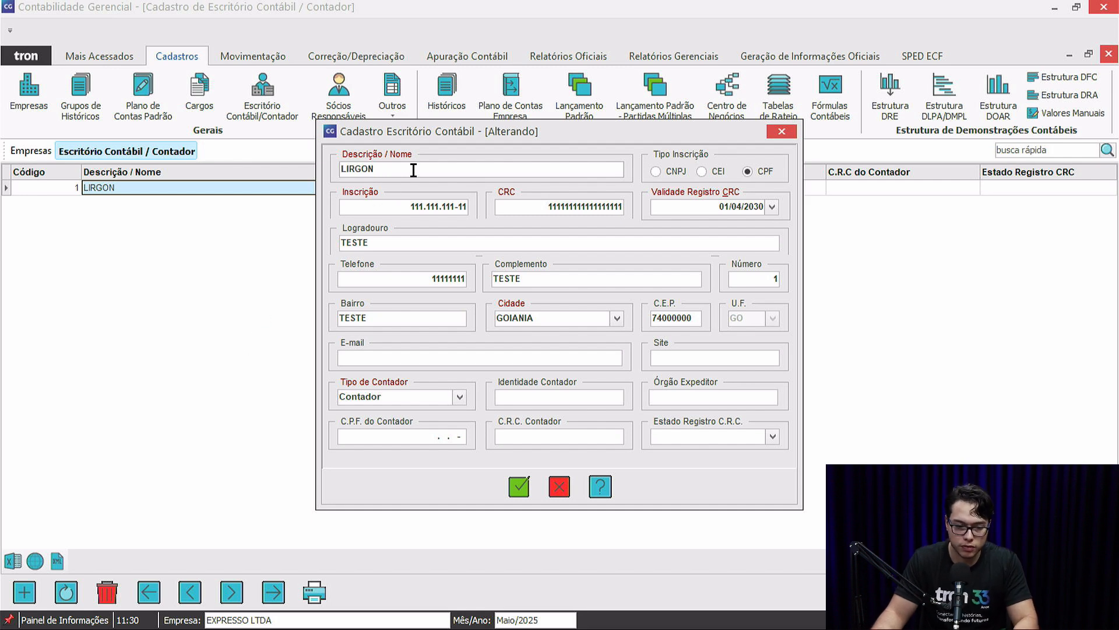
{"action": "double_click", "coordinate": [358, 171]}
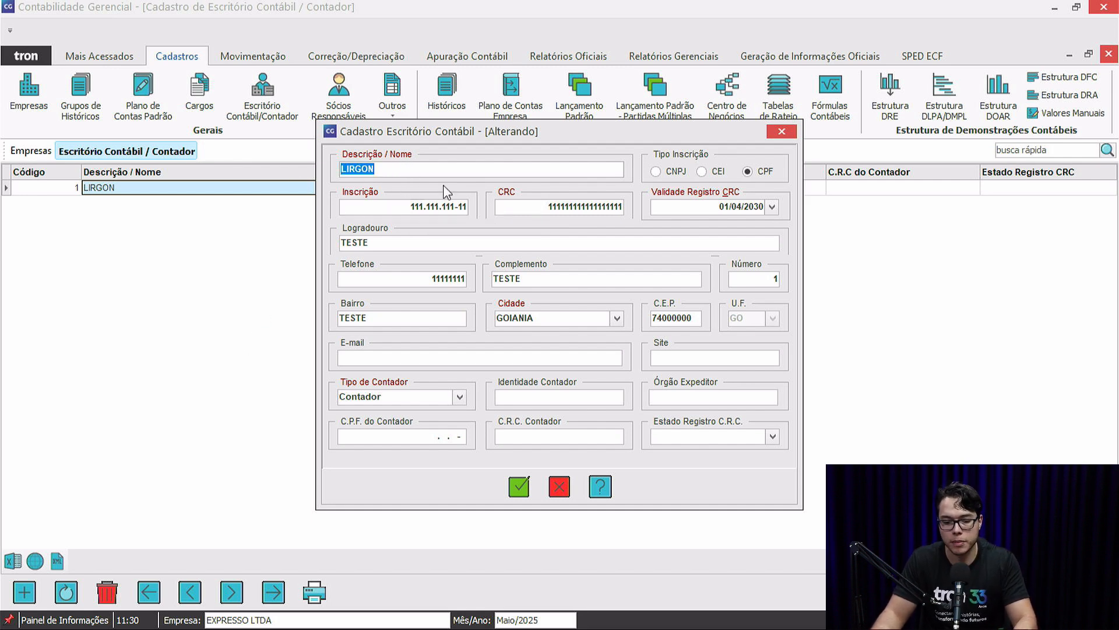
{"action": "left_click", "coordinate": [438, 169]}
{"action": "left_click", "coordinate": [400, 206]}
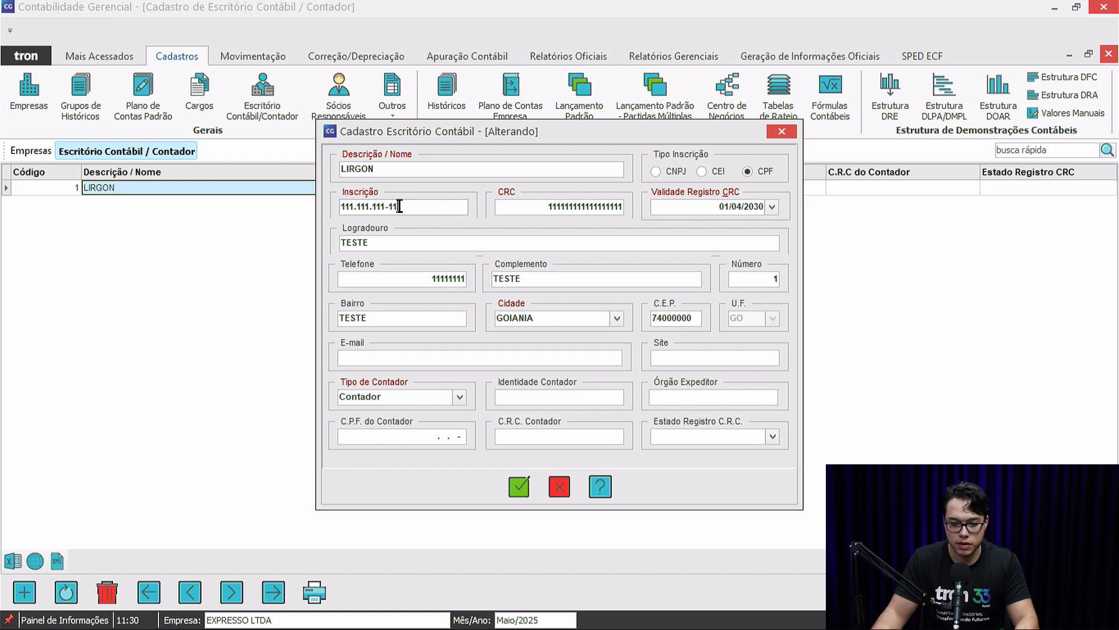
Step: Demonstrate improper name entry by adding a leading space and the characters "*&" to the accountant's Descrição / Nome field
{"action": "left_click", "coordinate": [420, 169]}
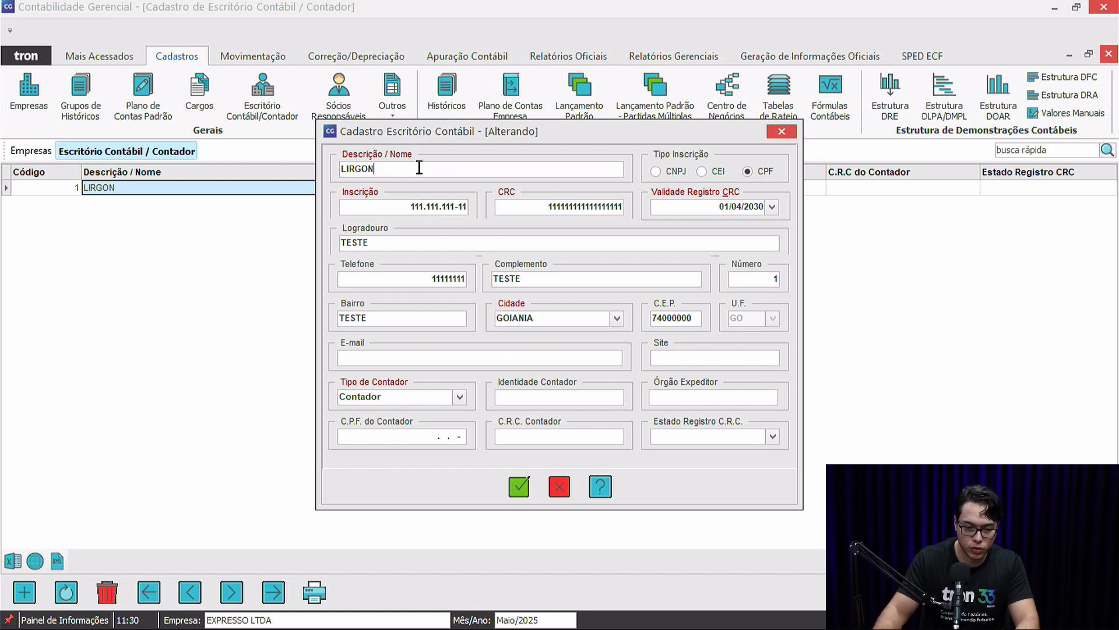
{"action": "left_click", "coordinate": [341, 169]}
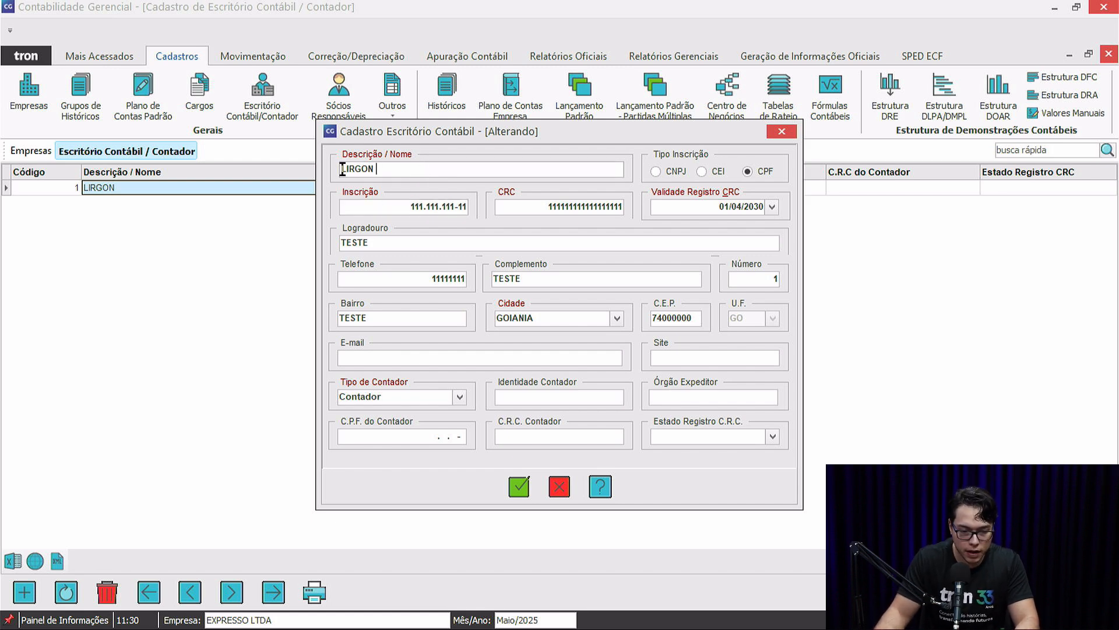
{"action": "left_click", "coordinate": [387, 169]}
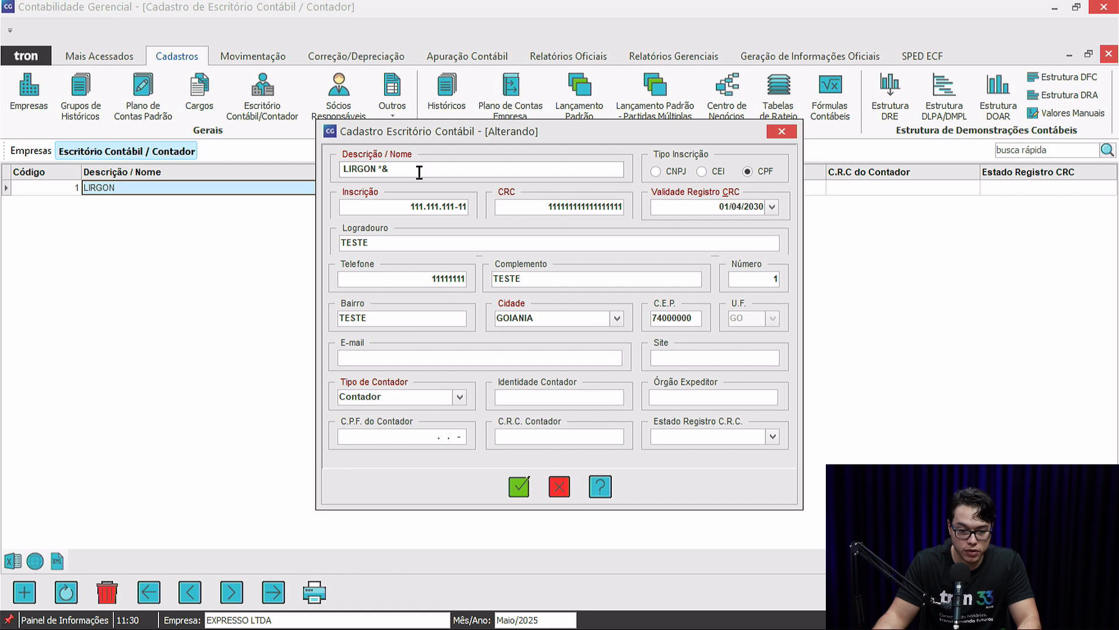
{"action": "left_click_drag", "start_coordinate": [389, 173], "coordinate": [381, 177]}
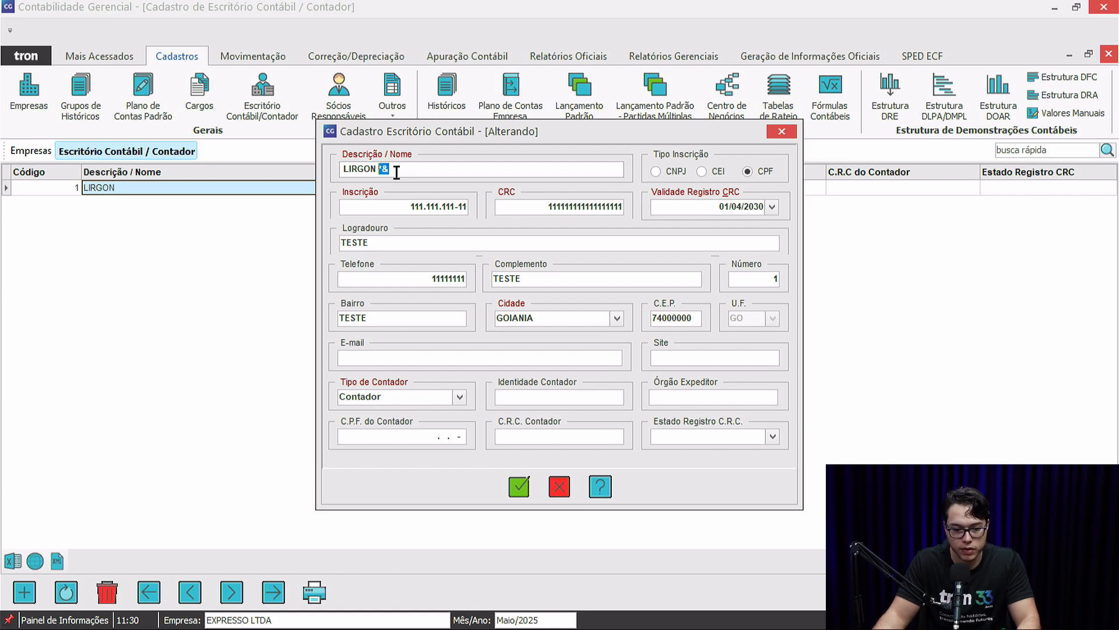
{"action": "left_click", "coordinate": [396, 171]}
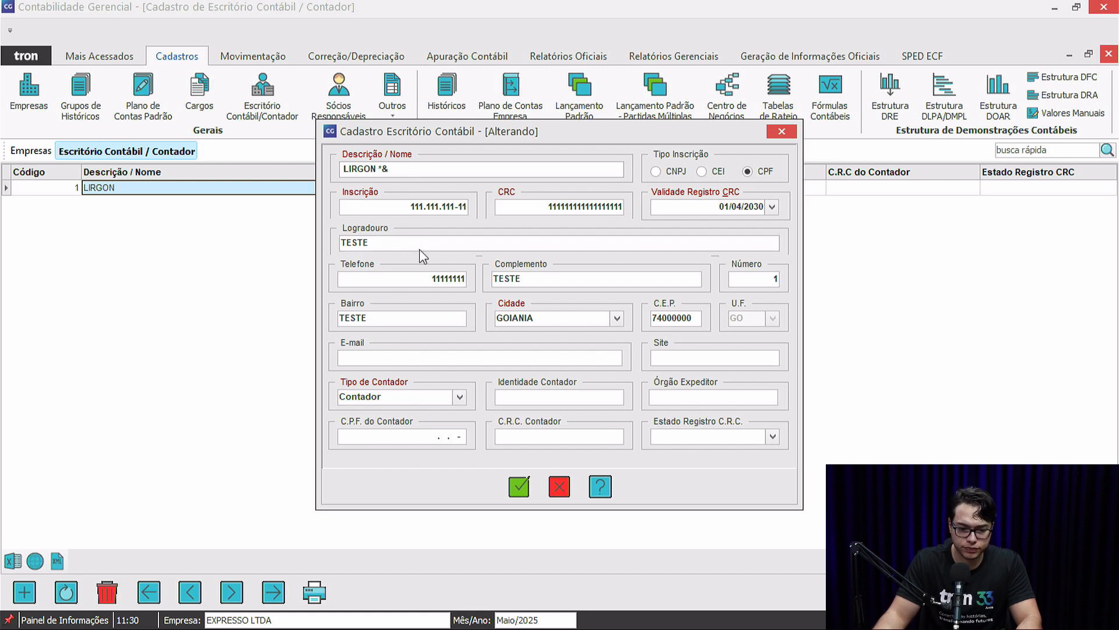
Step: Review the accountant's Logradouro and Telefone fields, and discard the changes to the record
{"action": "left_click", "coordinate": [402, 241]}
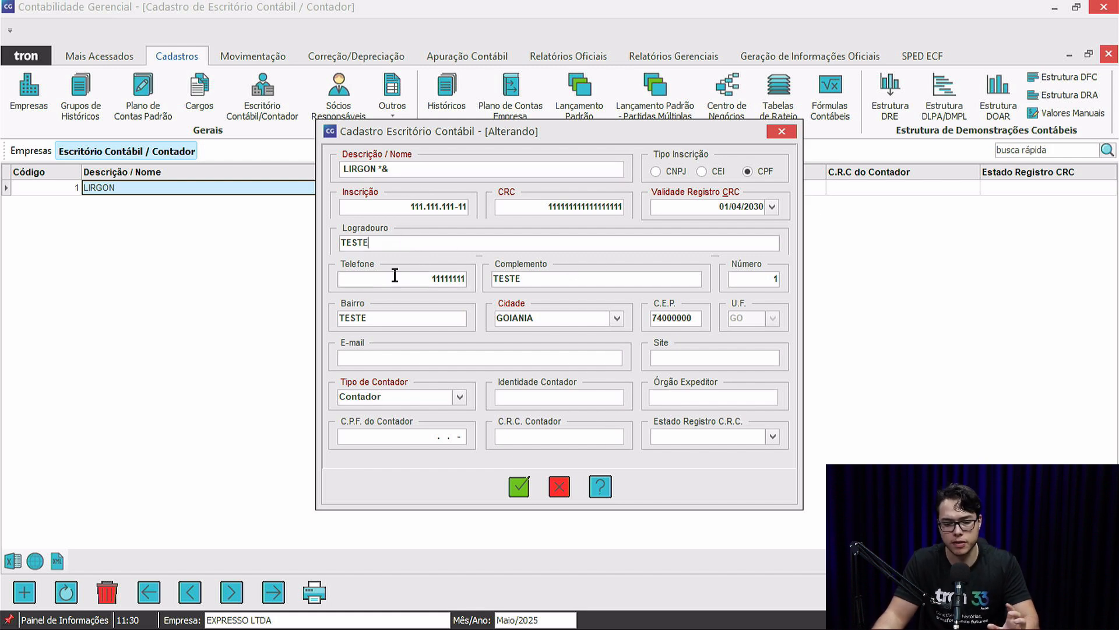
{"action": "left_click", "coordinate": [417, 280]}
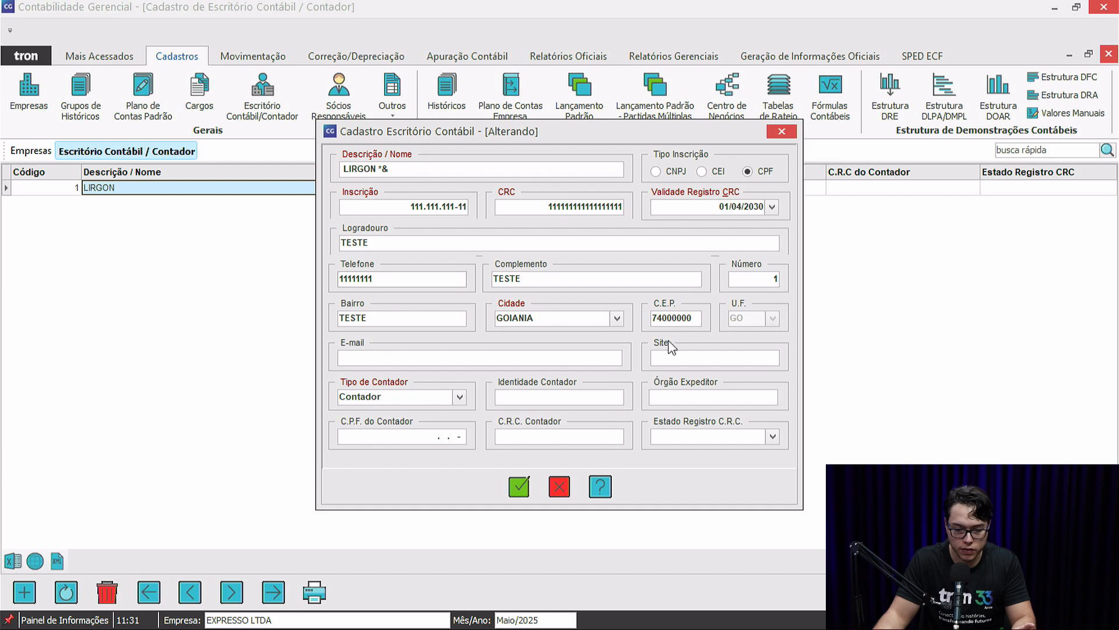
{"action": "left_click", "coordinate": [562, 484]}
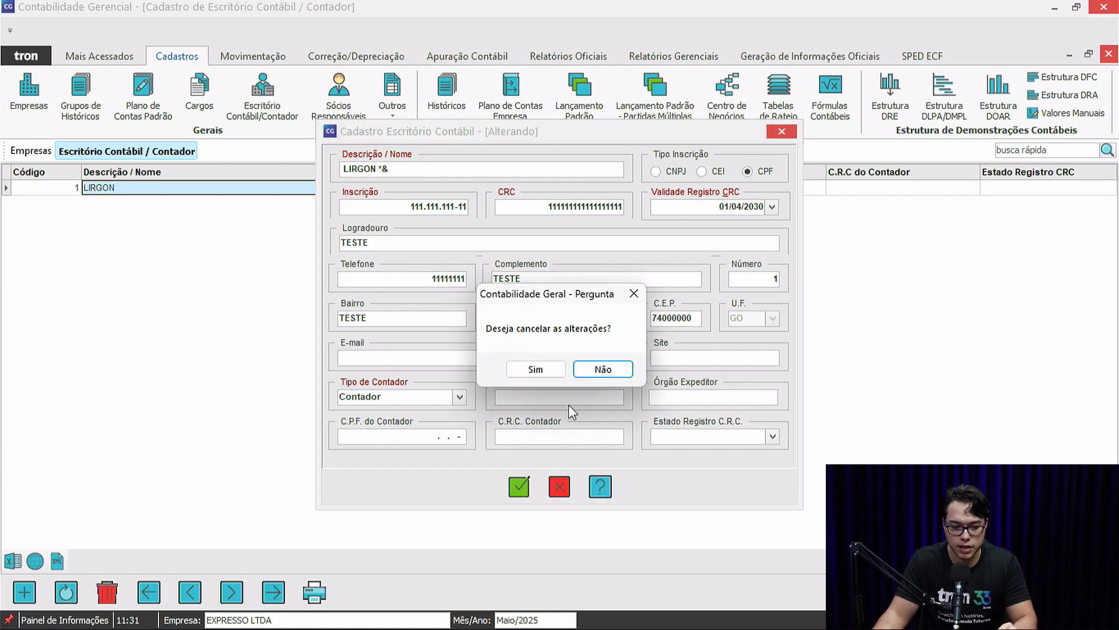
{"action": "left_click", "coordinate": [551, 370]}
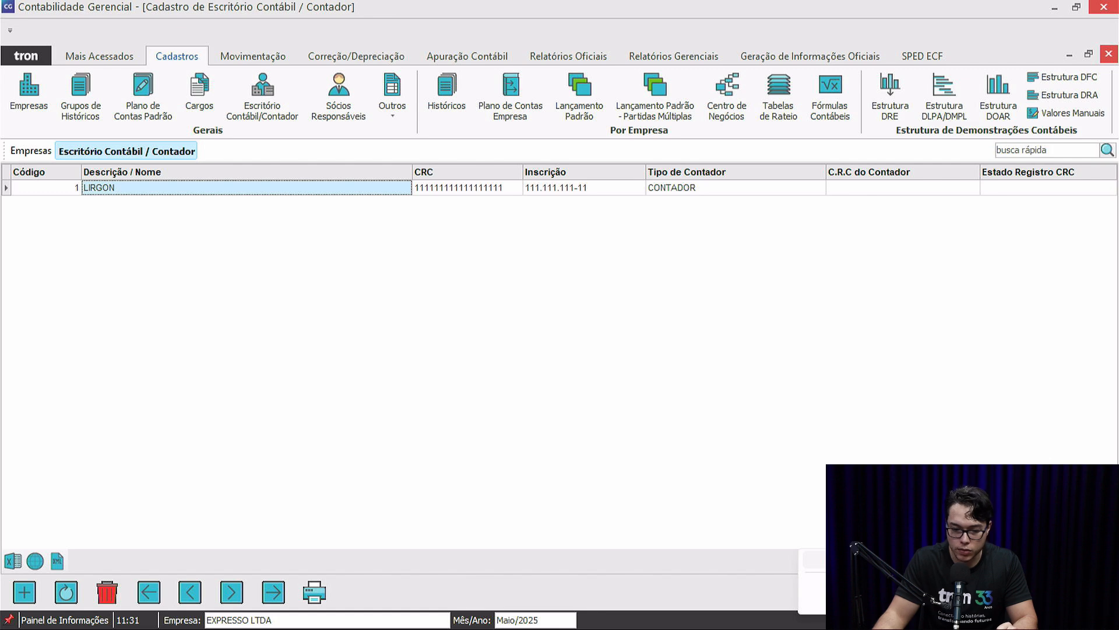
Step: Review the Cadastro do Empregado do Escritório record, and close it along with the open registration lists
{"action": "left_click", "coordinate": [845, 560]}
{"action": "left_click", "coordinate": [428, 205]}
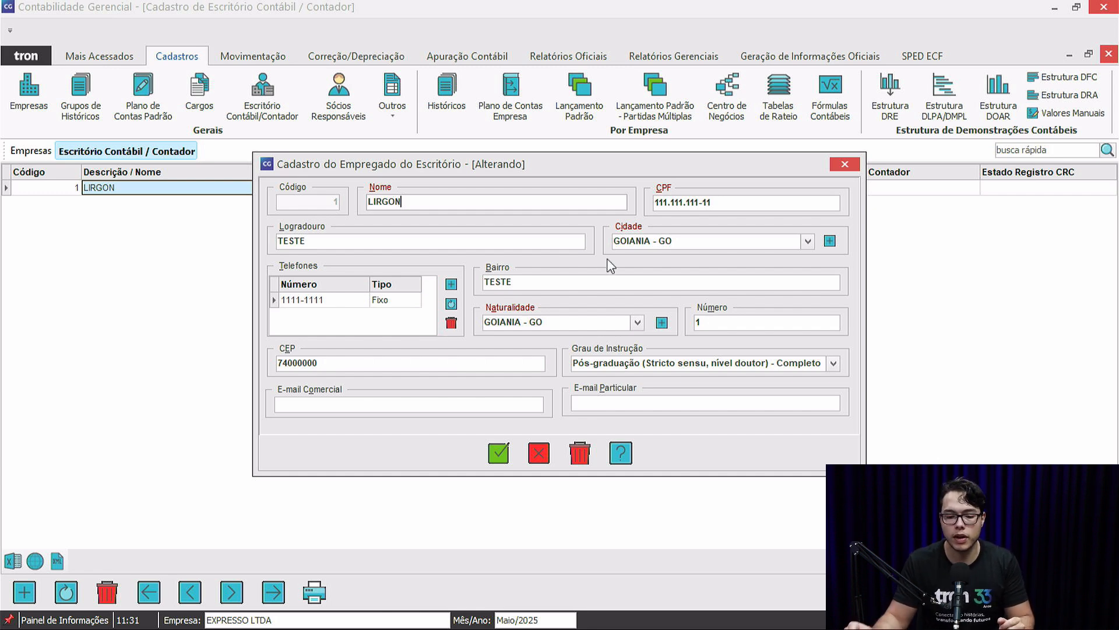
{"action": "left_click", "coordinate": [539, 455]}
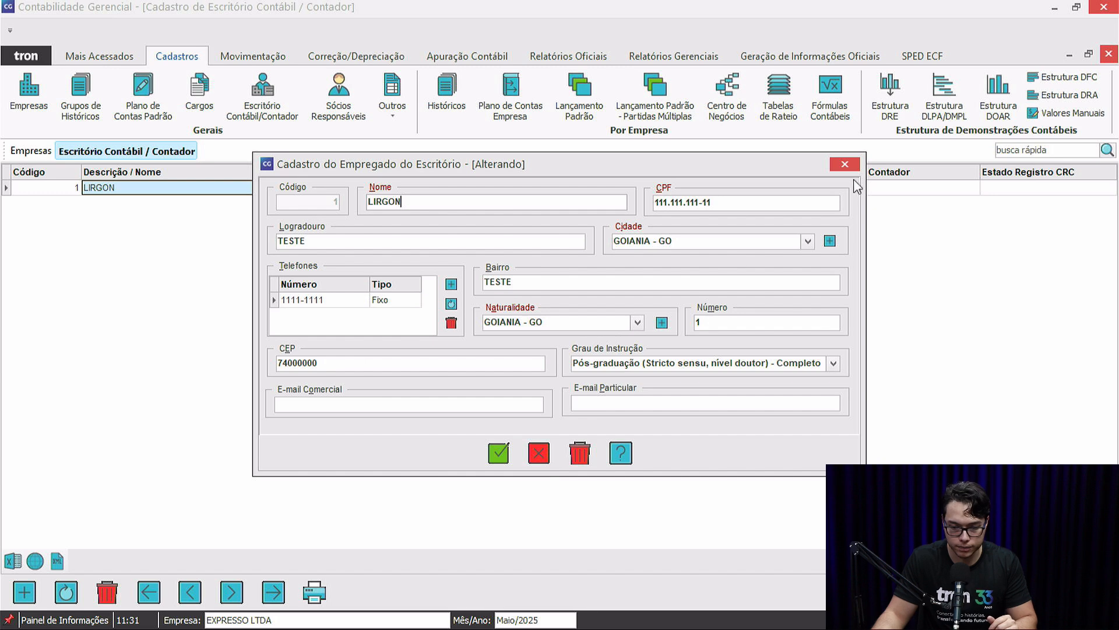
{"action": "key", "text": "Escape"}
{"action": "key", "text": "Escape"}
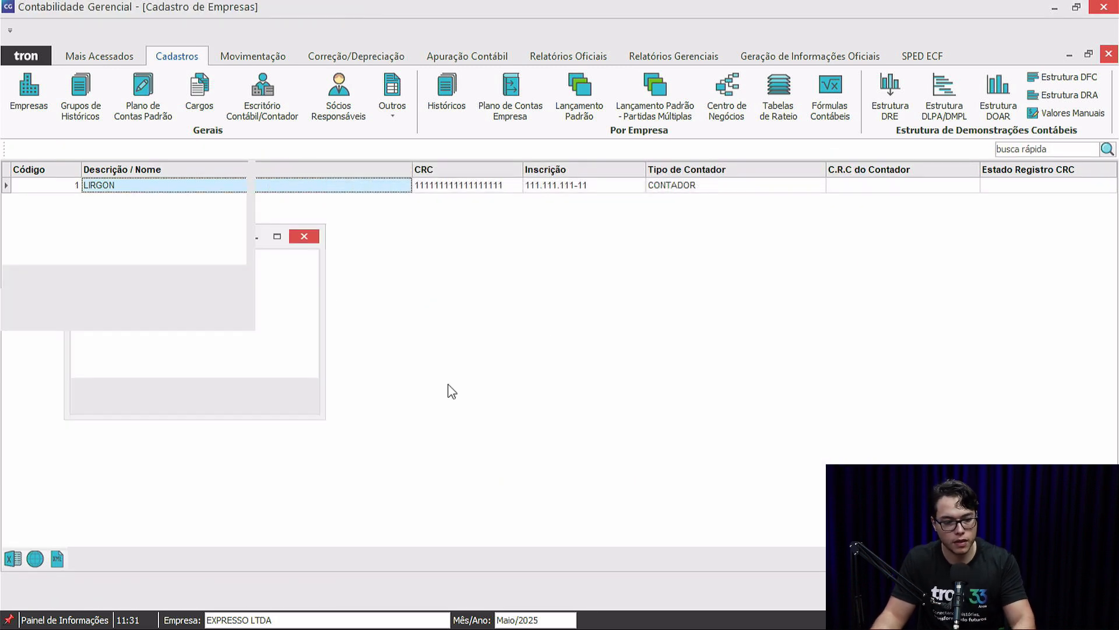
Step: Open the Empresas register and bring up the Períodos Contábeis of EXPRESSO LTDA
{"action": "key", "text": "alt+Tab"}
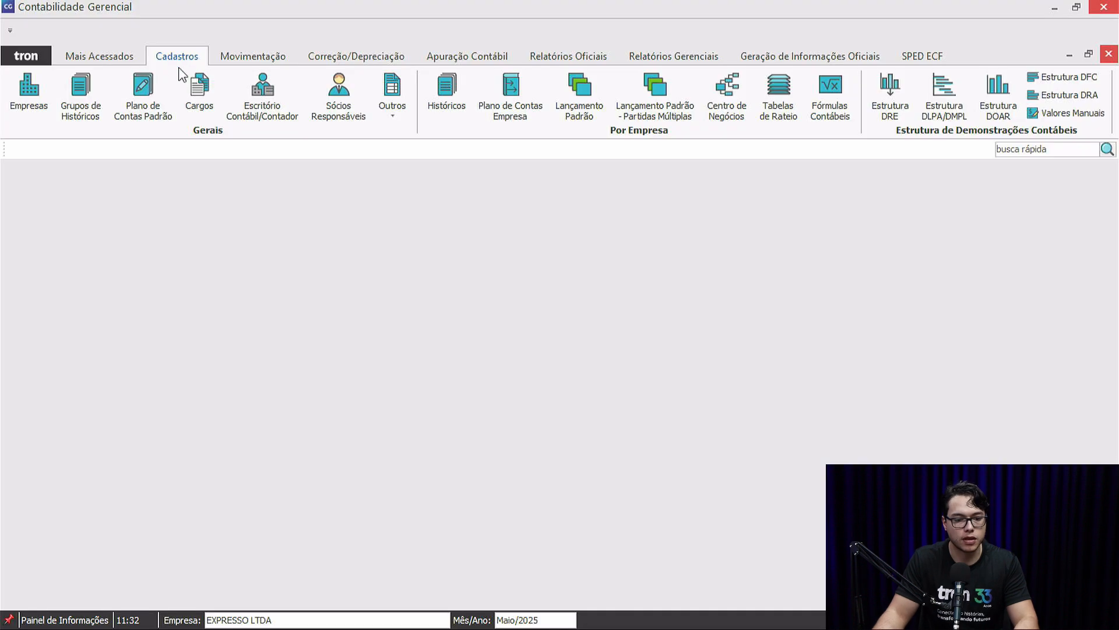
{"action": "left_click", "coordinate": [36, 114]}
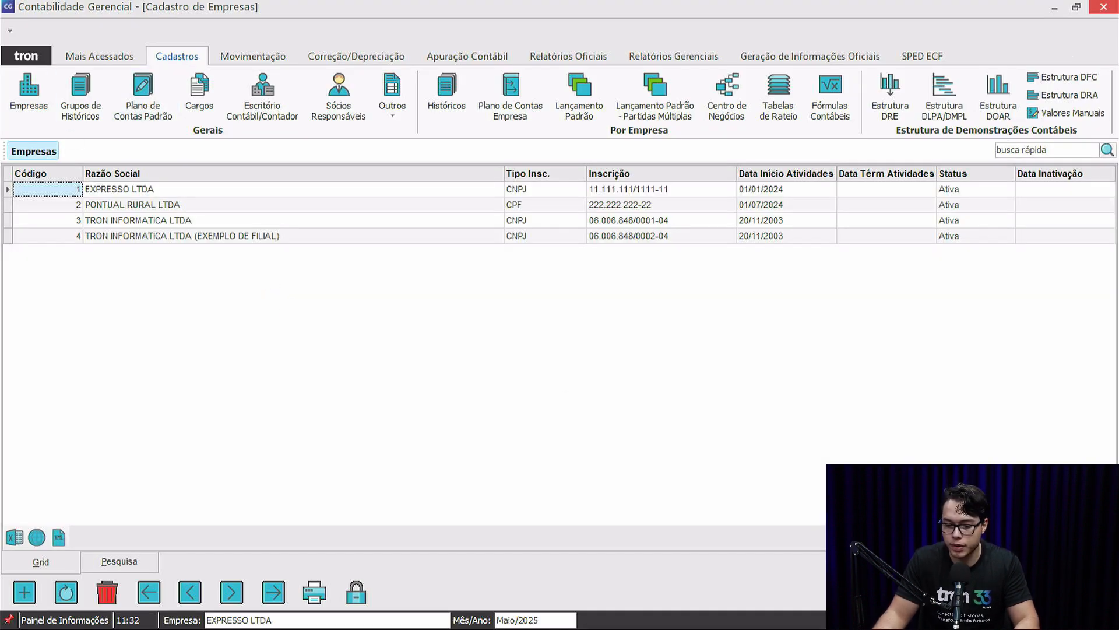
{"action": "left_click", "coordinate": [490, 268]}
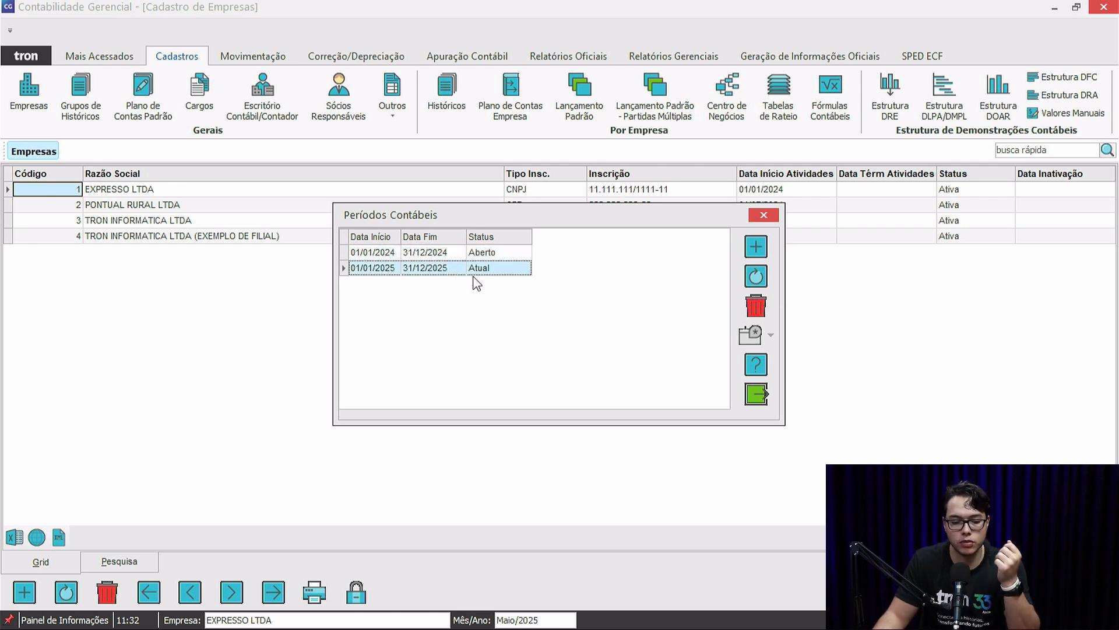
Step: Start a new accounting period for the company running from 01/01/2026 to 31/12/2026
{"action": "left_click", "coordinate": [744, 247]}
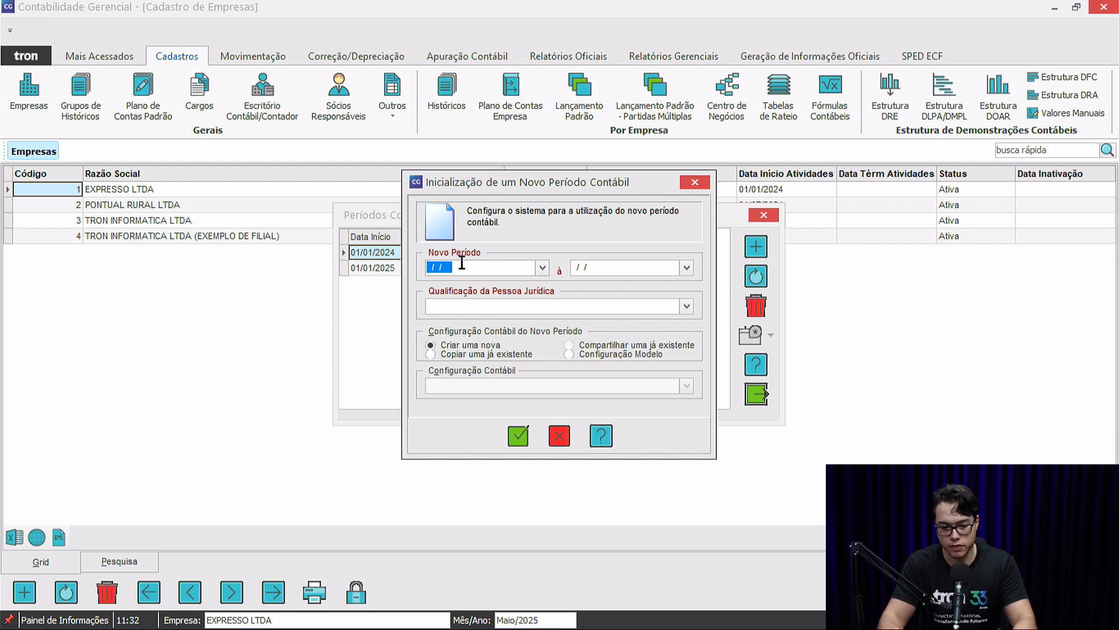
{"action": "type", "text": "01/"}
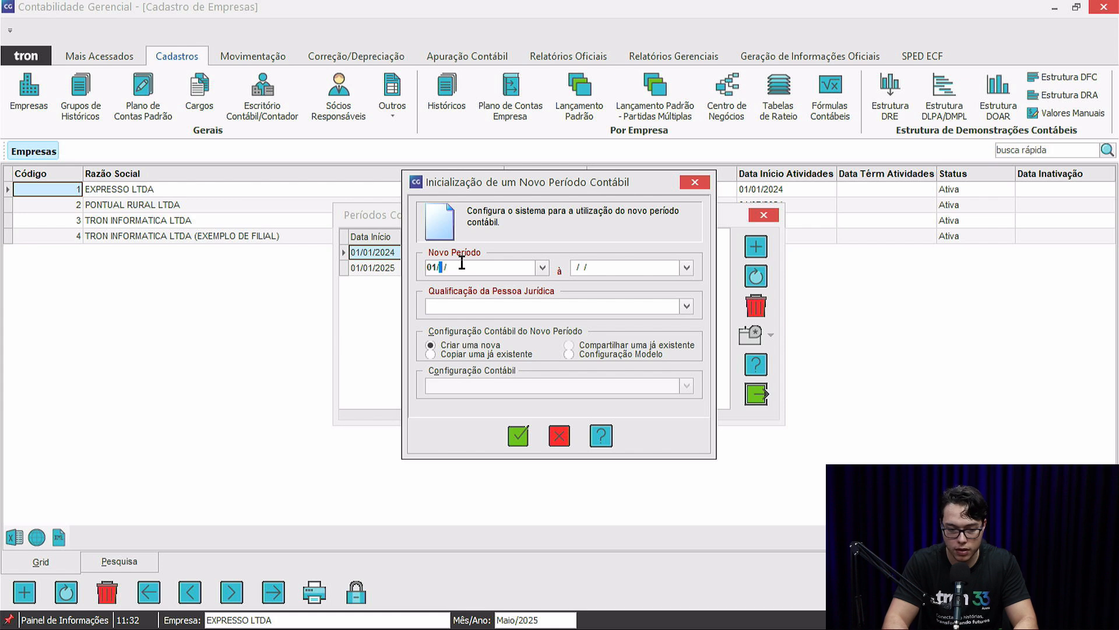
{"action": "type", "text": "01/"}
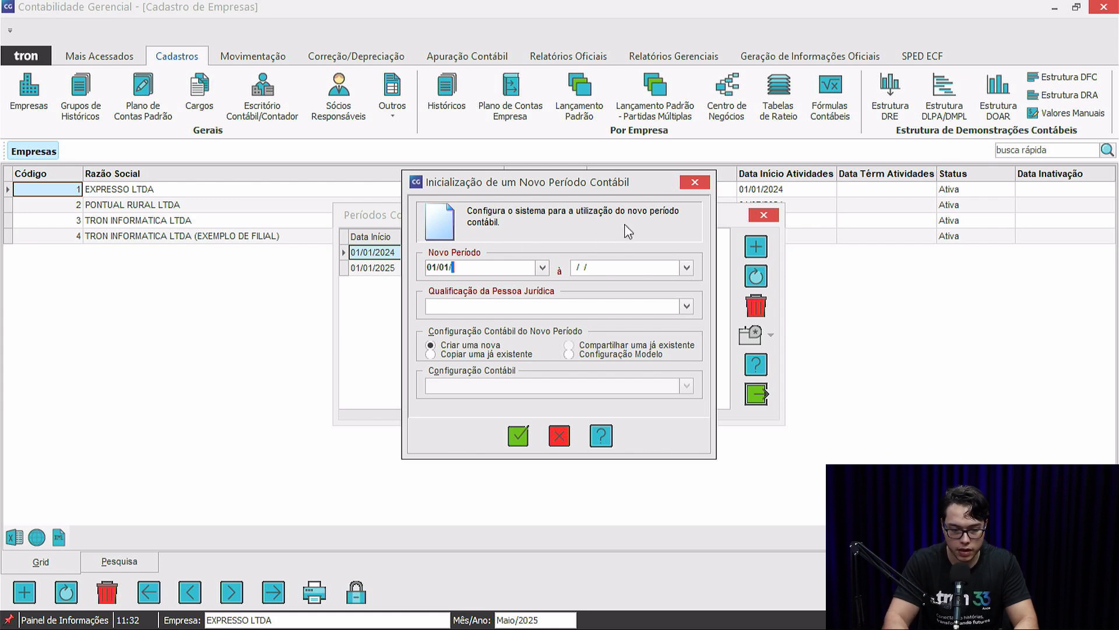
{"action": "type", "text": "2026"}
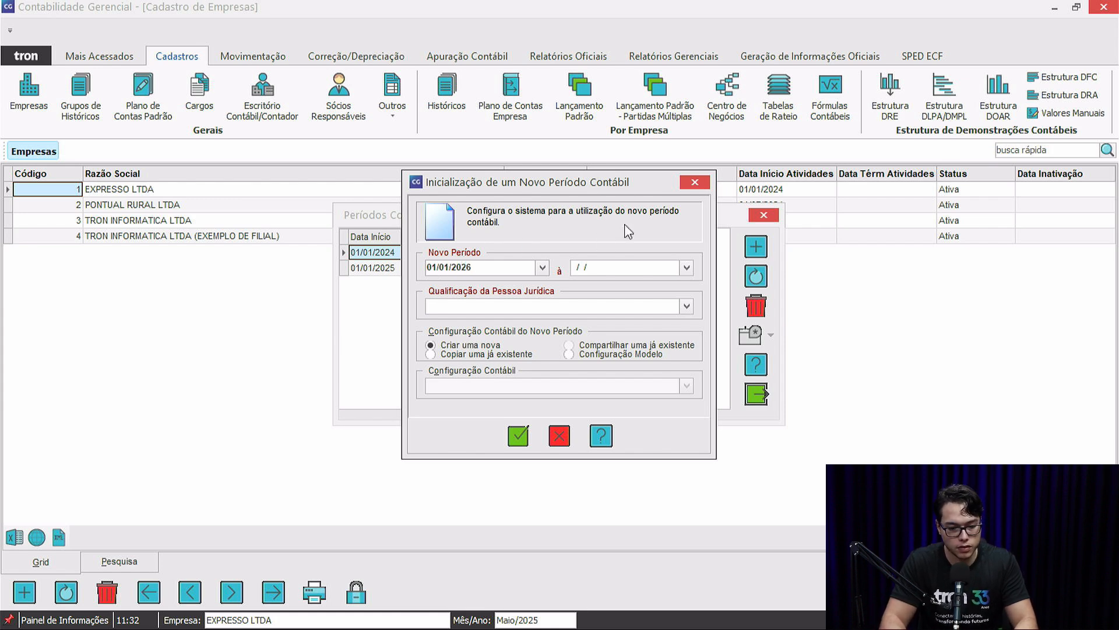
{"action": "key", "text": "Tab"}
{"action": "type", "text": "31/12/"}
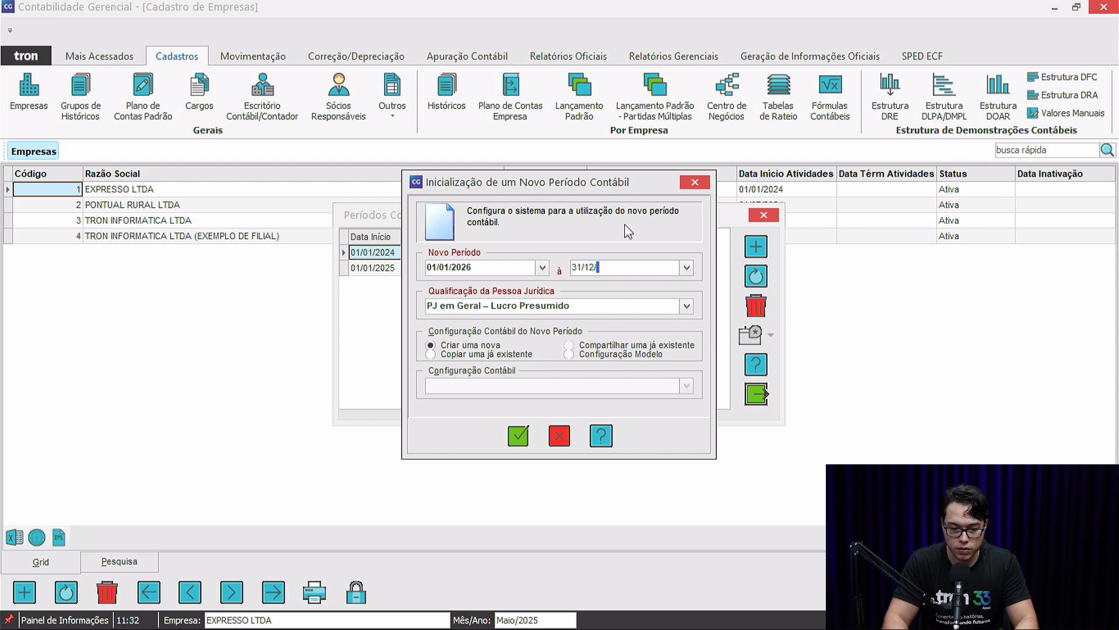
{"action": "type", "text": "202"}
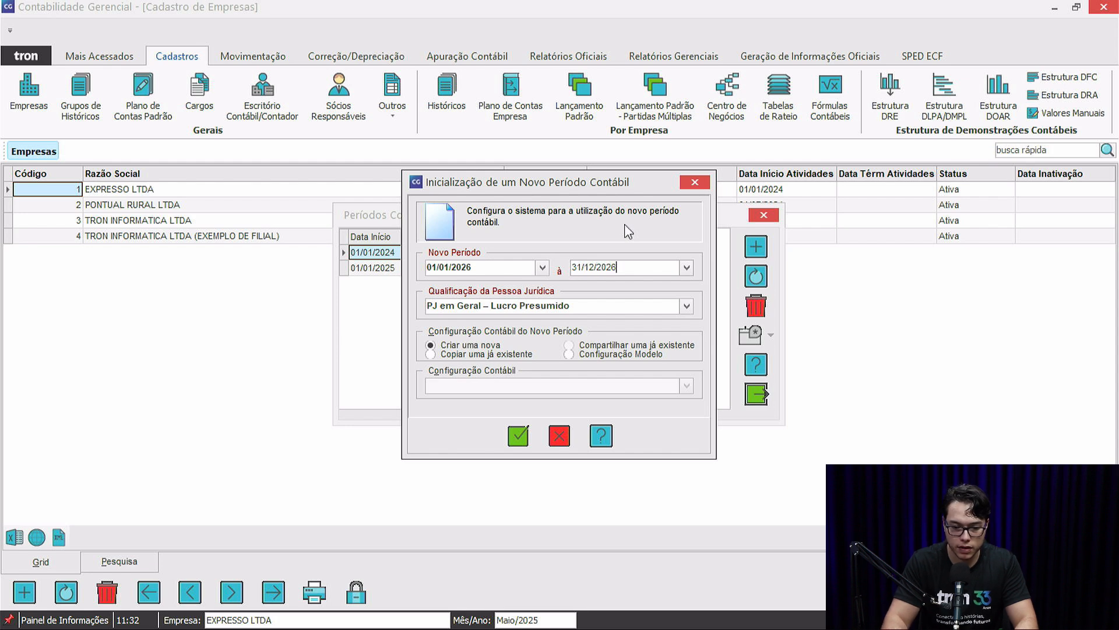
Step: Review the Qualificação da Pessoa Jurídica options and set the new period's qualification to PJ em Geral
{"action": "left_click_drag", "start_coordinate": [577, 306], "coordinate": [391, 312]}
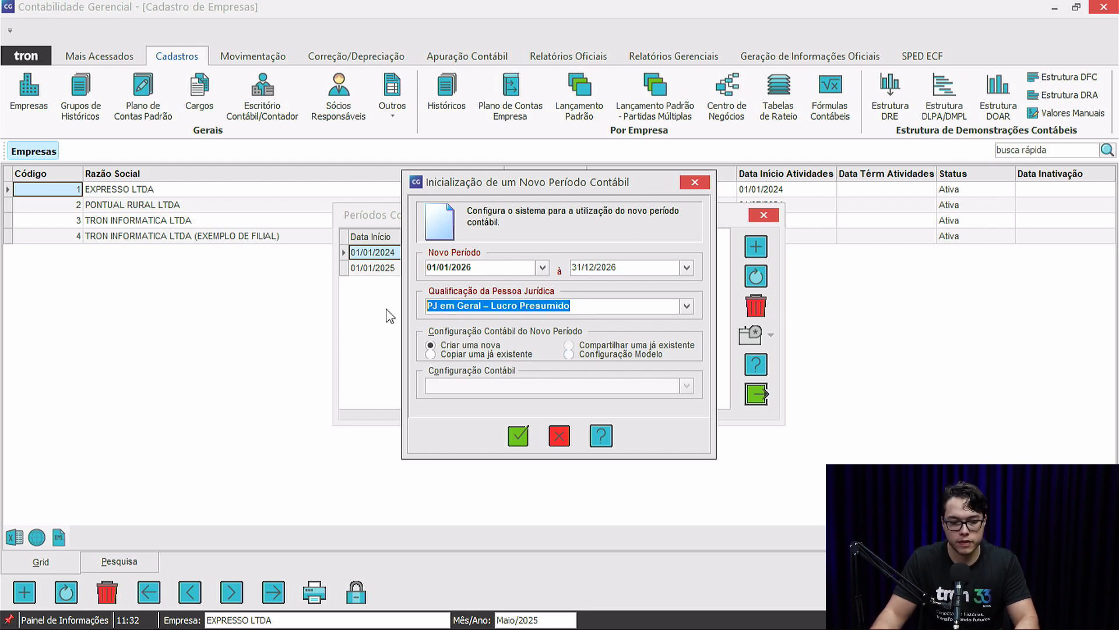
{"action": "left_click", "coordinate": [687, 307]}
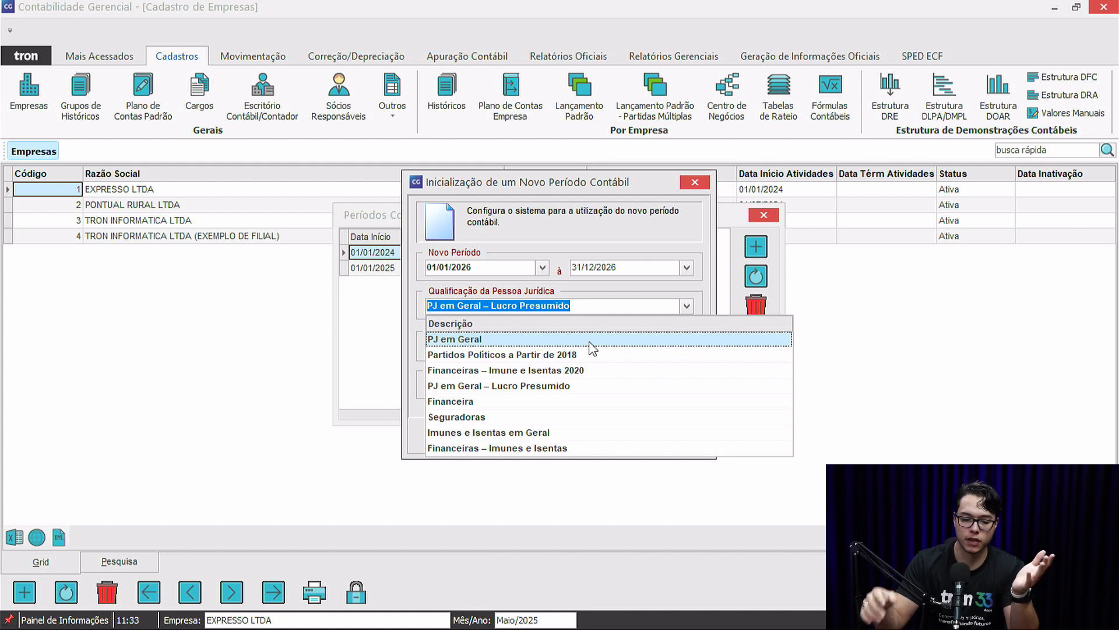
{"action": "scroll", "coordinate": [583, 364], "scroll_direction": "down", "scroll_amount": 2}
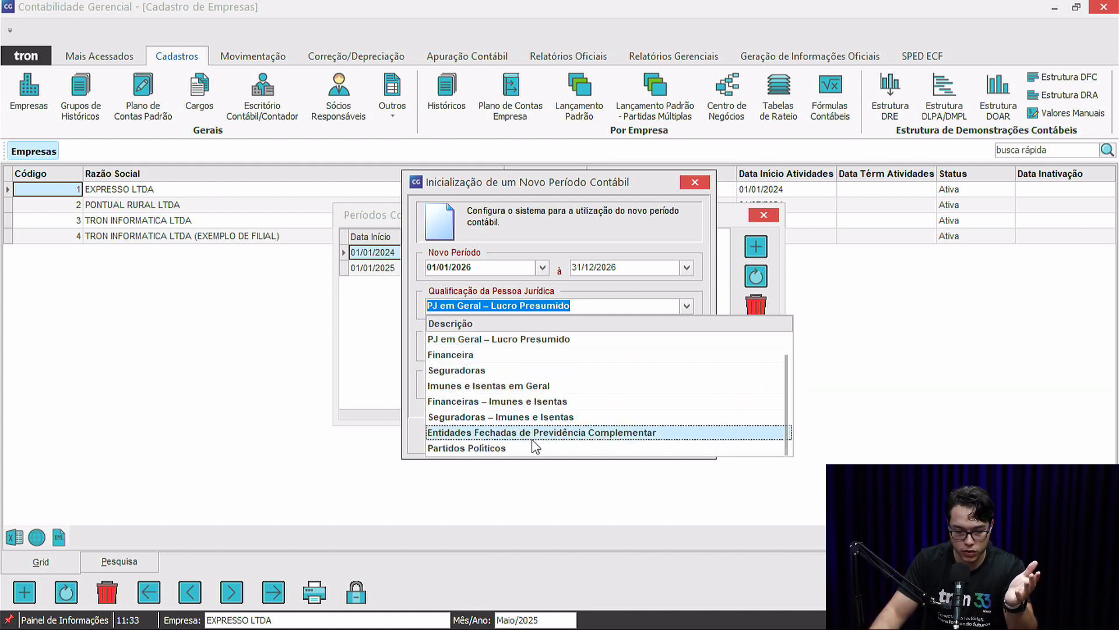
{"action": "scroll", "coordinate": [496, 384], "scroll_direction": "up", "scroll_amount": 2}
{"action": "scroll", "coordinate": [490, 368], "scroll_direction": "down", "scroll_amount": 1}
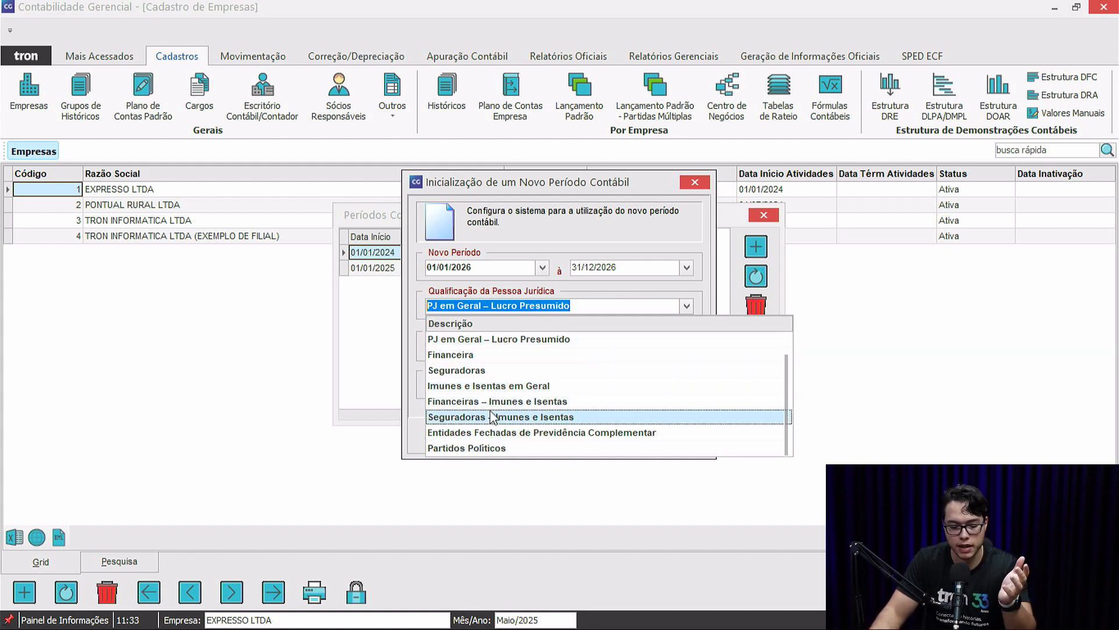
{"action": "scroll", "coordinate": [502, 379], "scroll_direction": "up", "scroll_amount": 1}
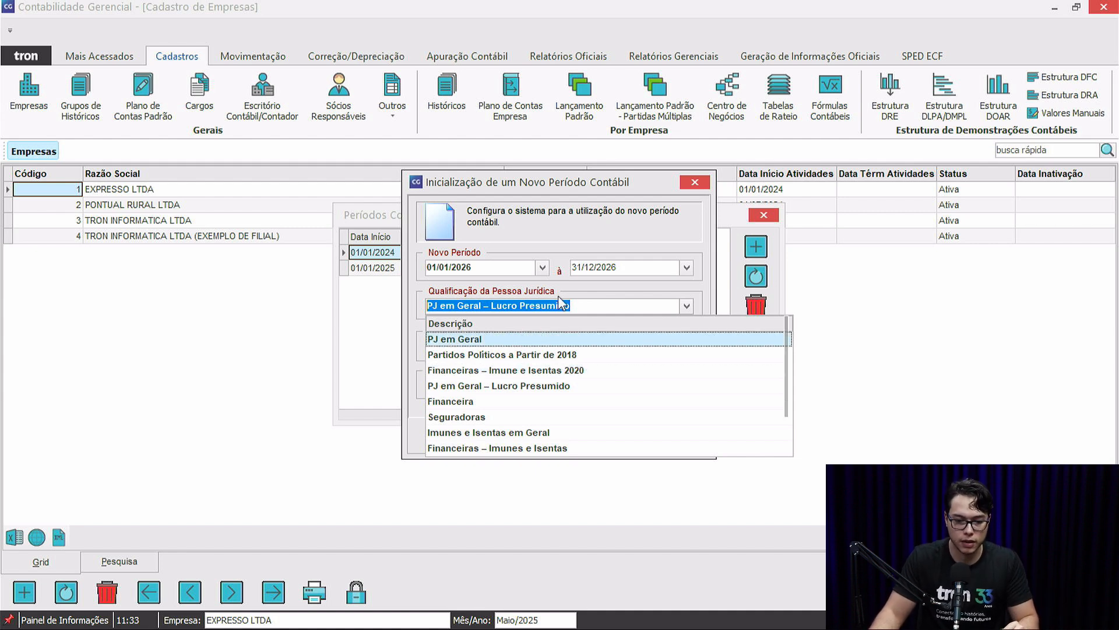
{"action": "left_click", "coordinate": [583, 304]}
{"action": "left_click", "coordinate": [688, 308]}
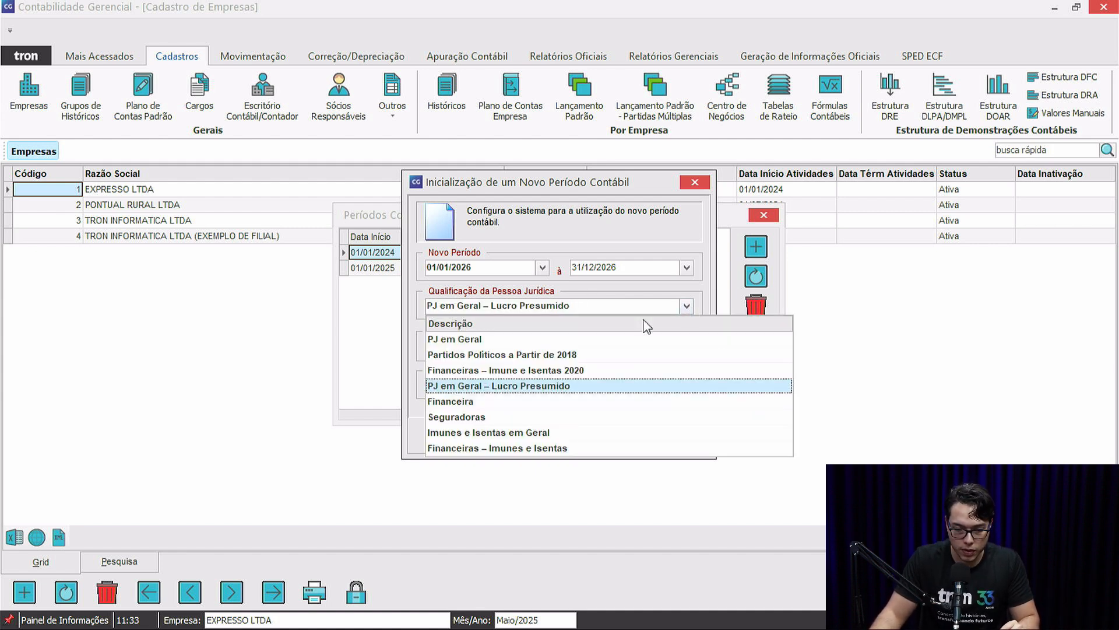
{"action": "left_click", "coordinate": [491, 340]}
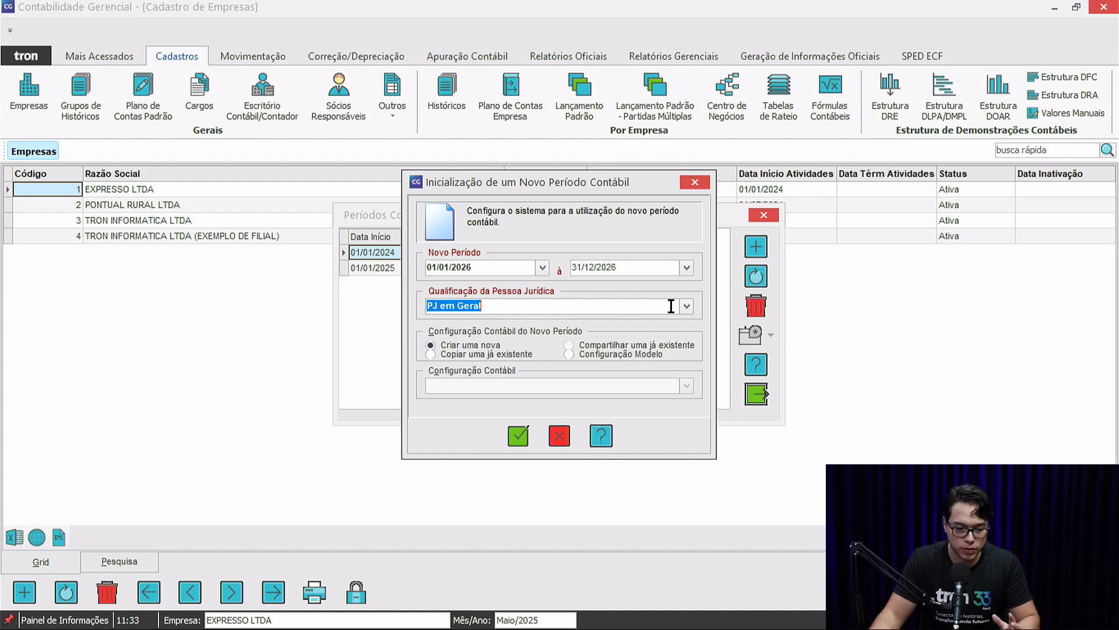
{"action": "left_click", "coordinate": [541, 304]}
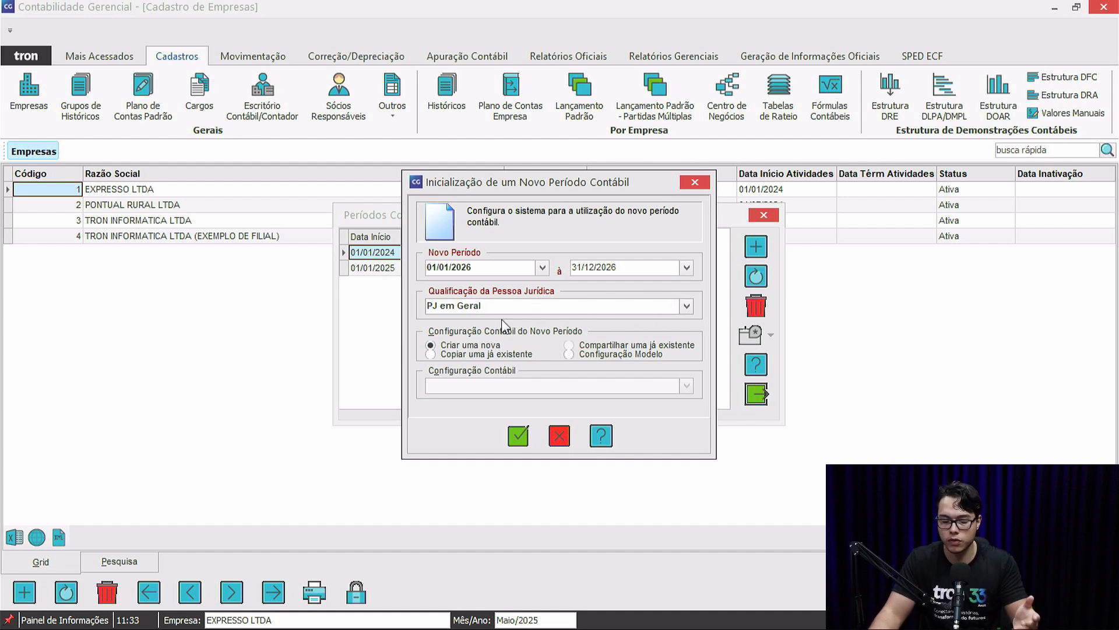
{"action": "left_click_drag", "start_coordinate": [492, 309], "coordinate": [389, 308]}
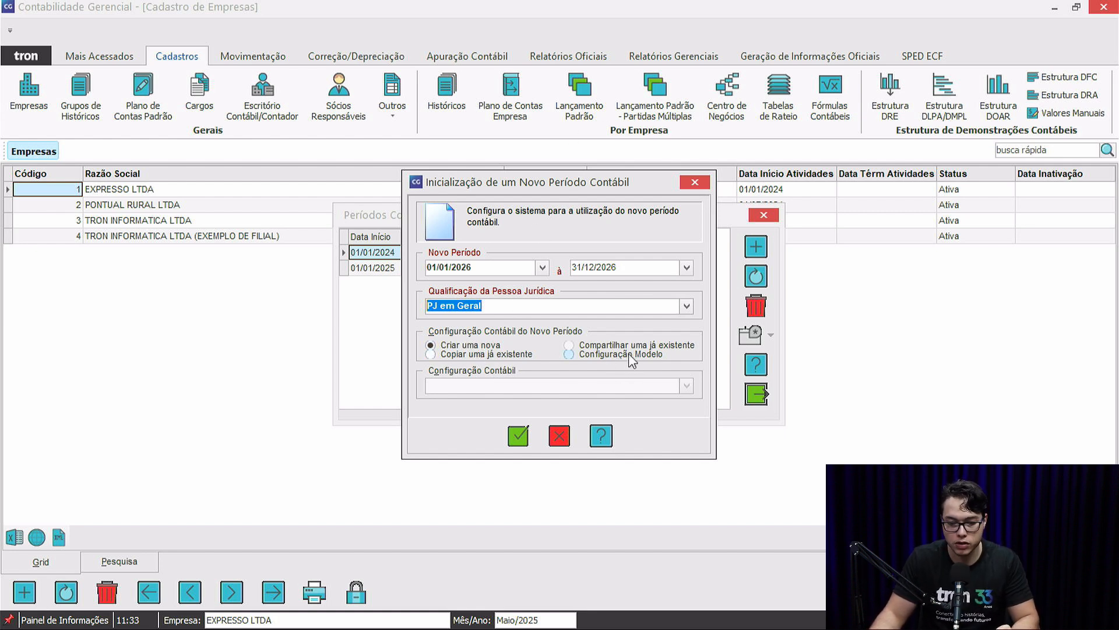
Step: Choose Copiar uma já existente for the new period and browse the existing accounting configurations available to copy
{"action": "left_click", "coordinate": [503, 353]}
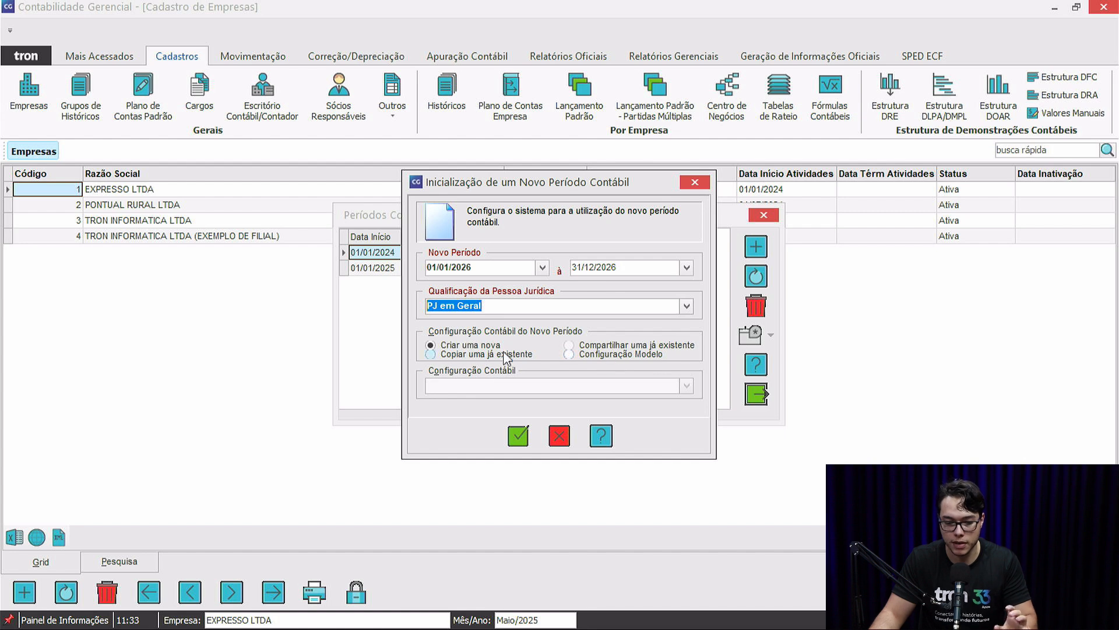
{"action": "left_click", "coordinate": [687, 386]}
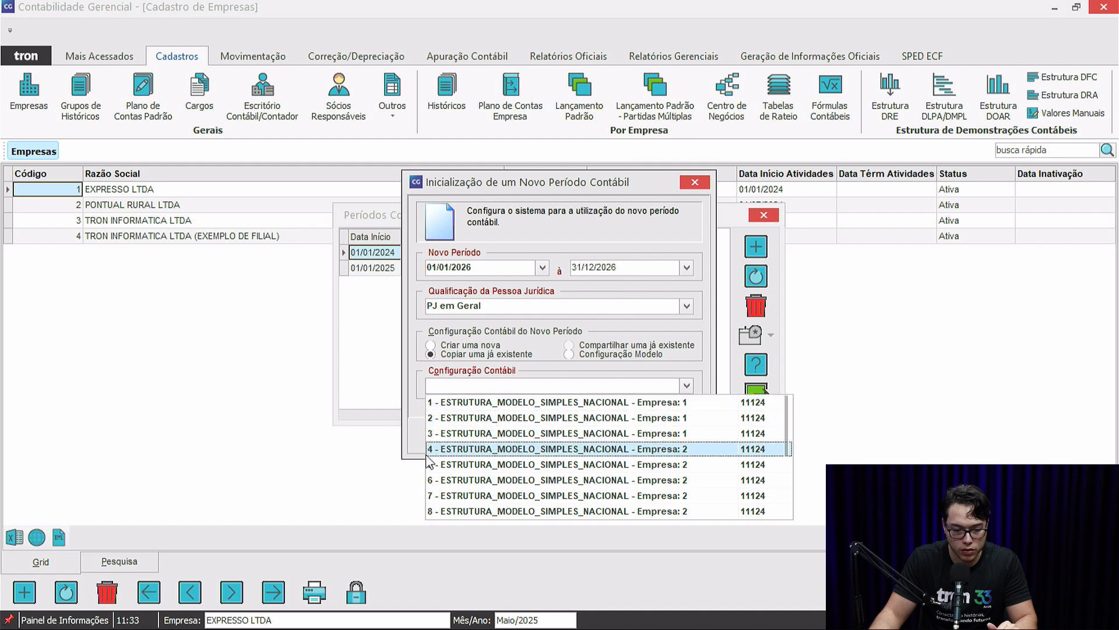
{"action": "scroll", "coordinate": [600, 461], "scroll_direction": "down", "scroll_amount": 2}
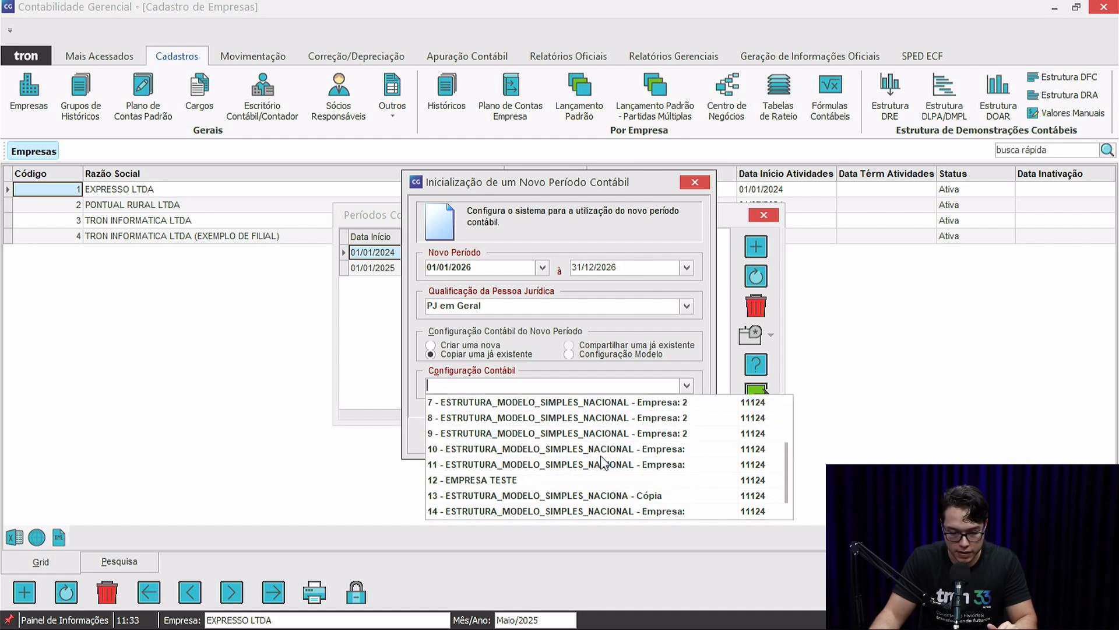
{"action": "scroll", "coordinate": [609, 463], "scroll_direction": "up", "scroll_amount": 2}
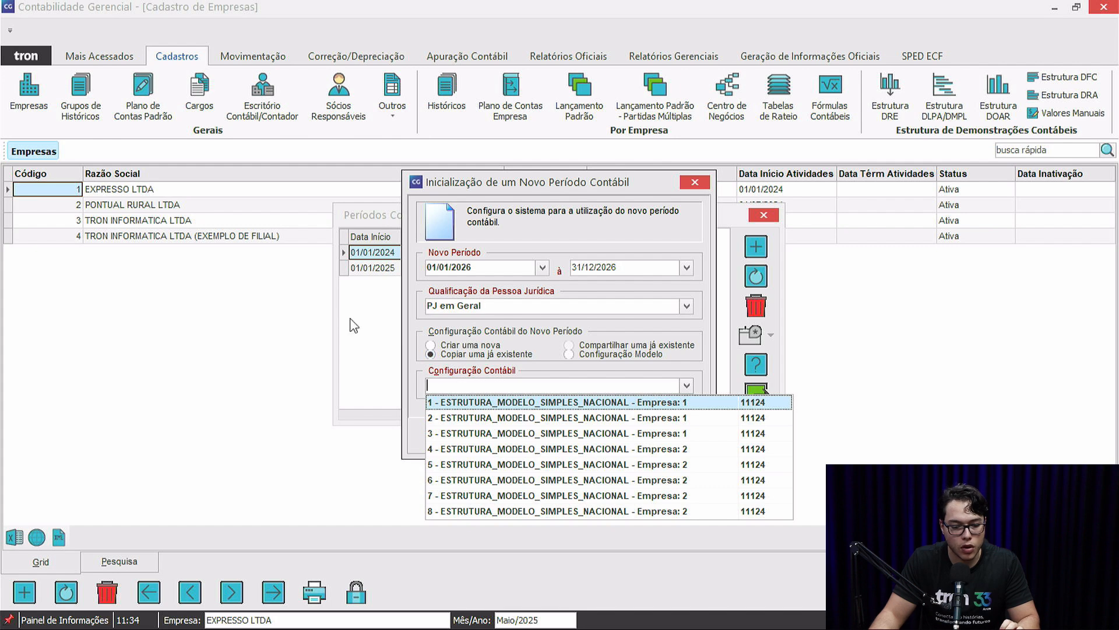
{"action": "key", "text": "Down"}
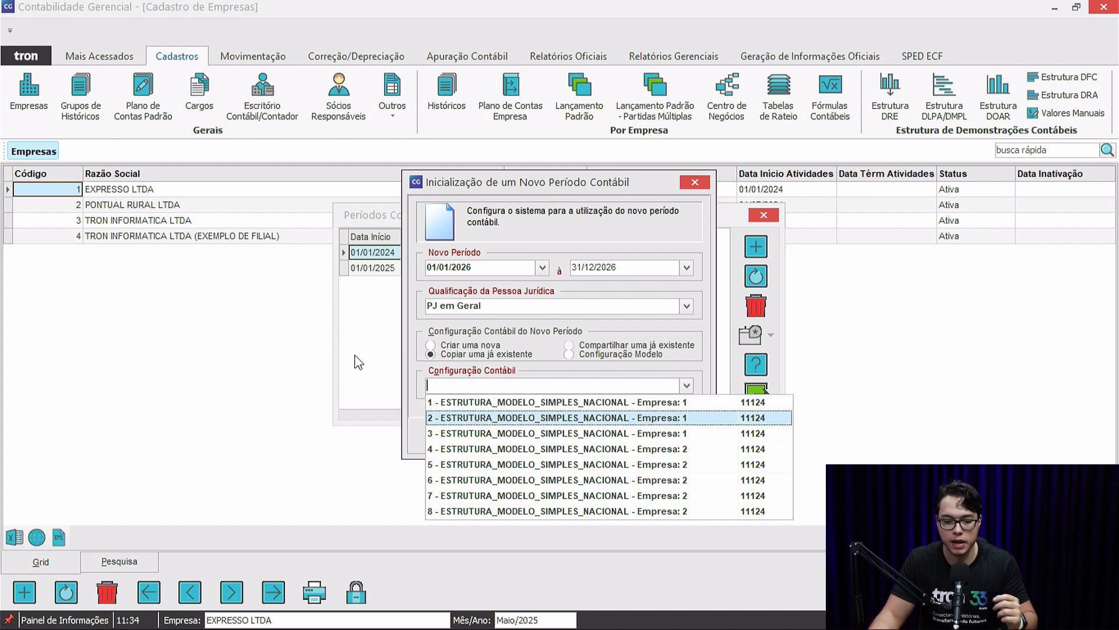
{"action": "key", "text": "Up"}
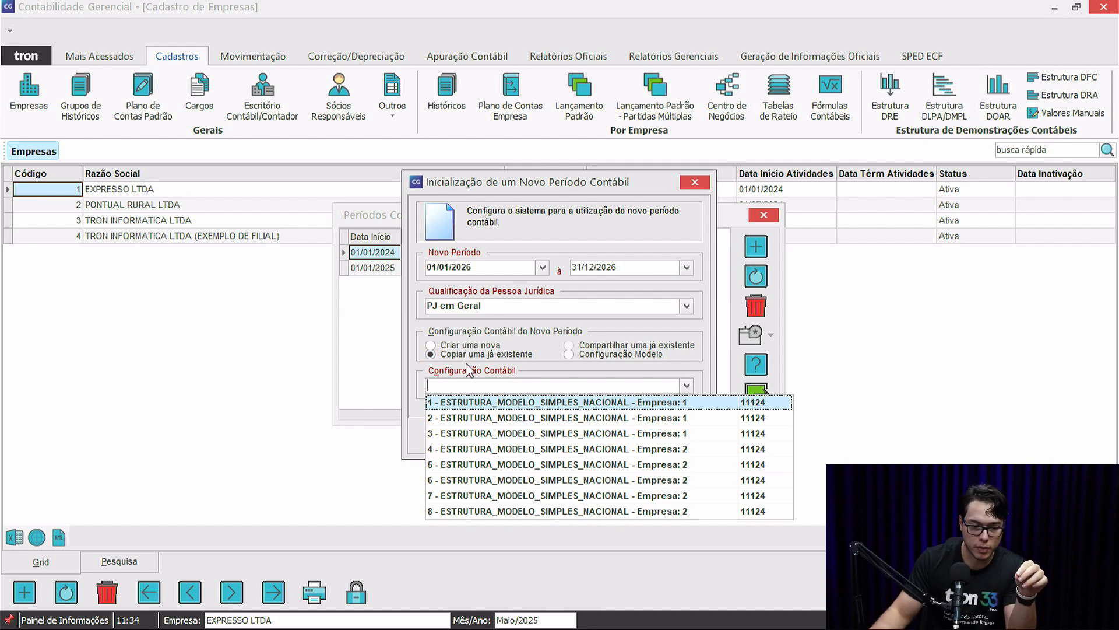
{"action": "scroll", "coordinate": [563, 465], "scroll_direction": "down", "scroll_amount": 3}
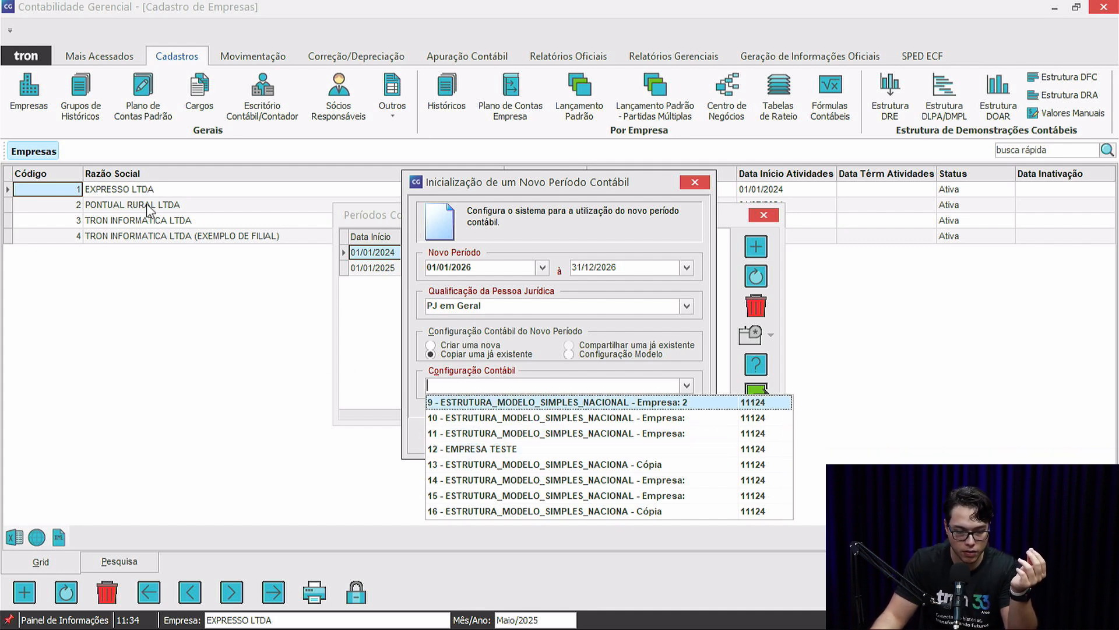
Step: Base the new period on Configuração Modelo, using the Simples Nacional model
{"action": "left_click", "coordinate": [606, 353]}
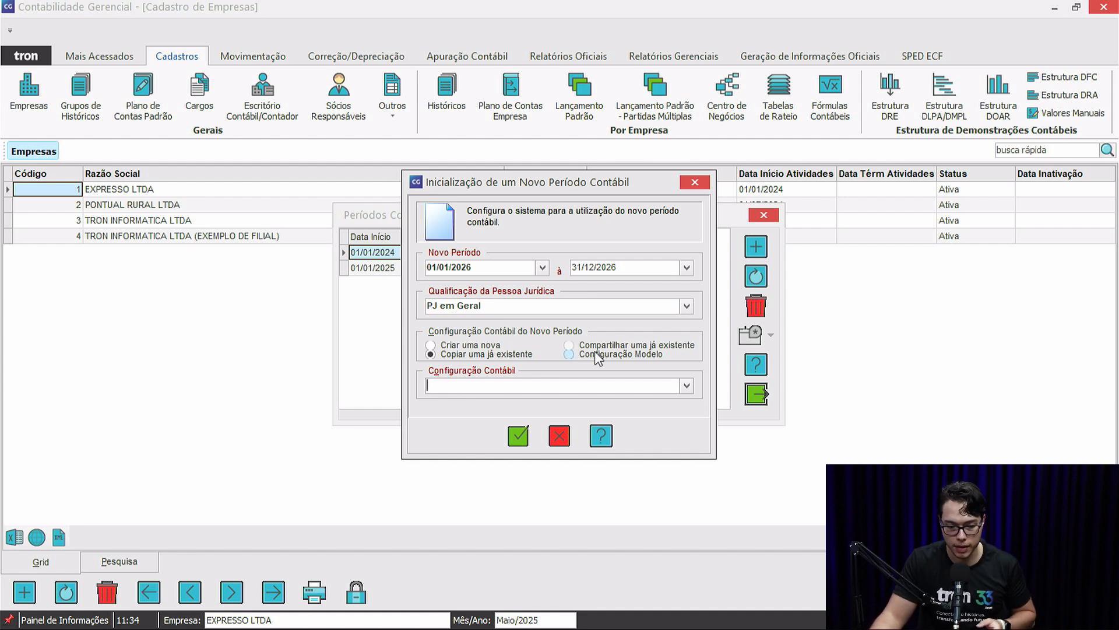
{"action": "left_click", "coordinate": [589, 356]}
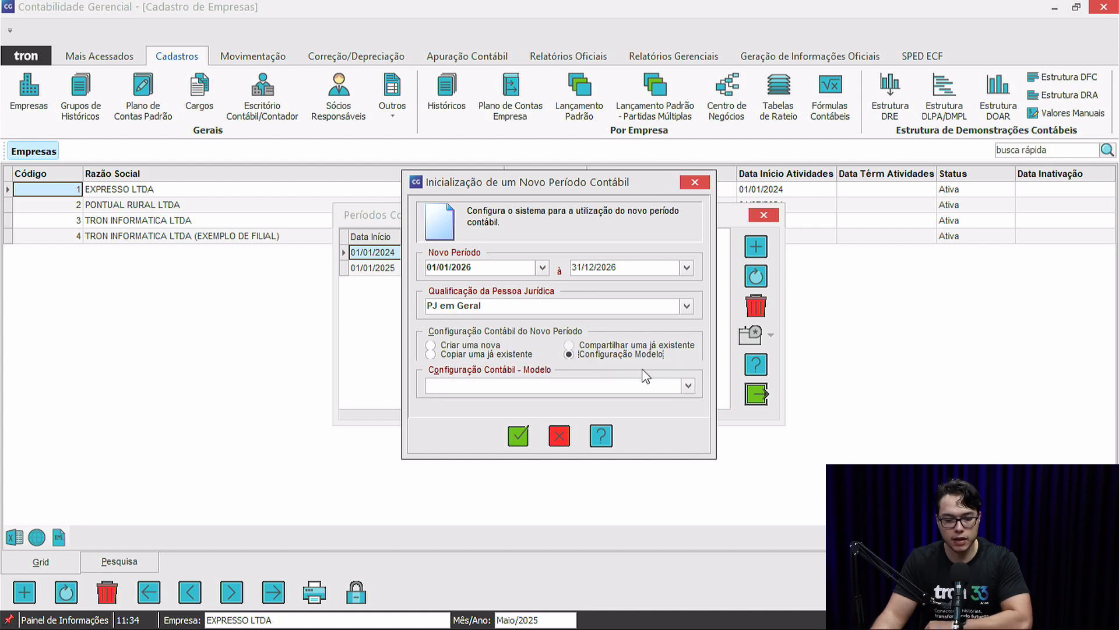
{"action": "left_click", "coordinate": [690, 383]}
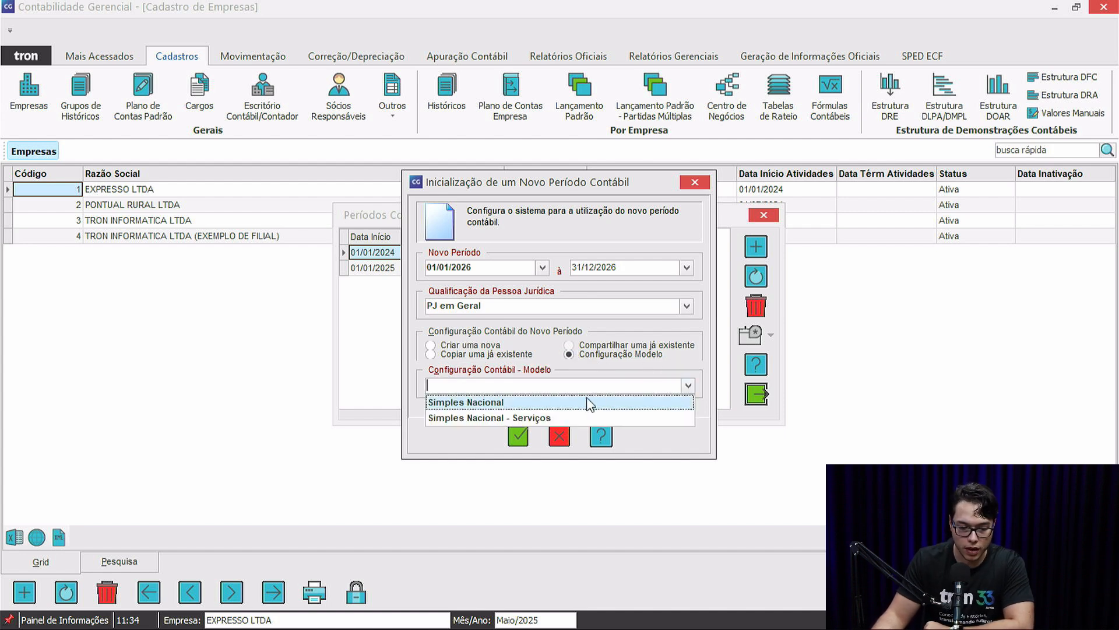
{"action": "left_click", "coordinate": [488, 406]}
{"action": "left_click", "coordinate": [688, 384]}
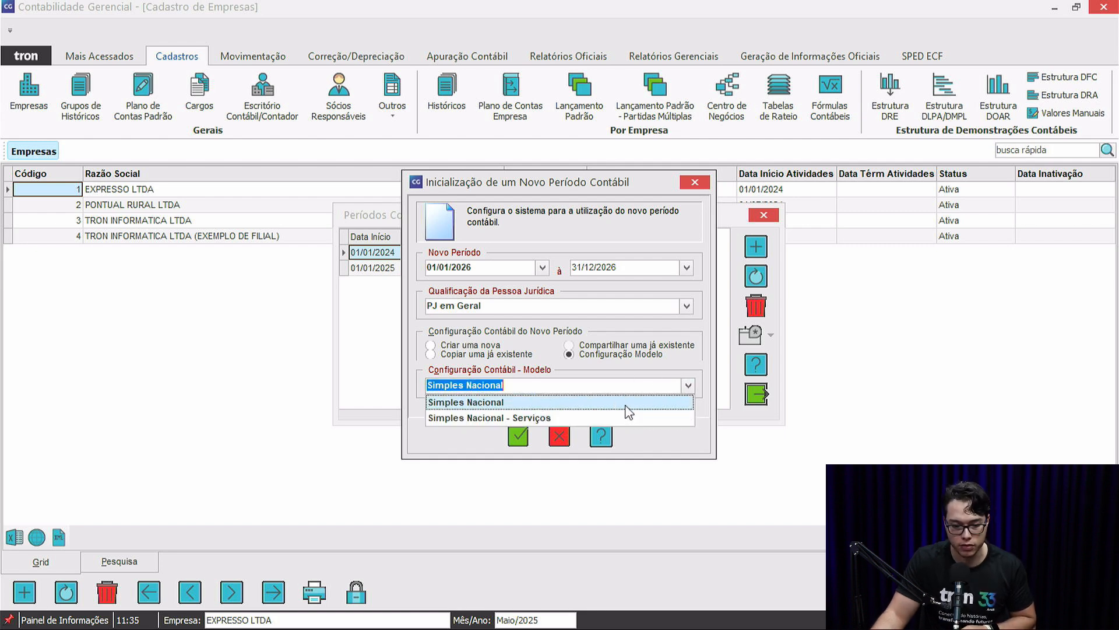
{"action": "key", "text": "Escape"}
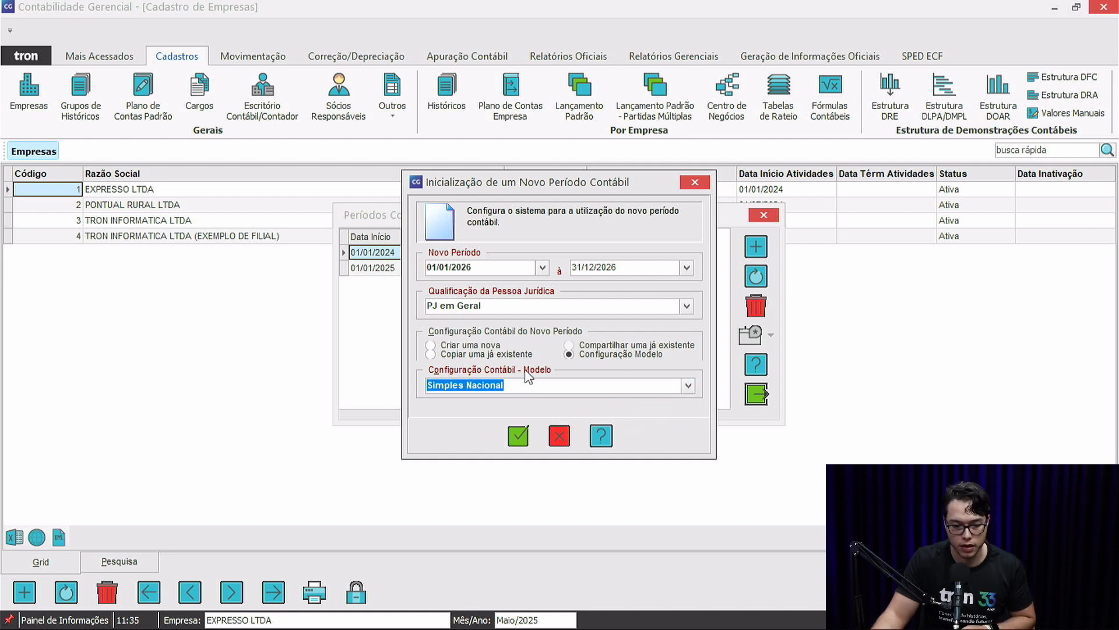
Step: Create the new accounting period, accepting the use of the available Lançamentos Padrões models
{"action": "left_click", "coordinate": [518, 437]}
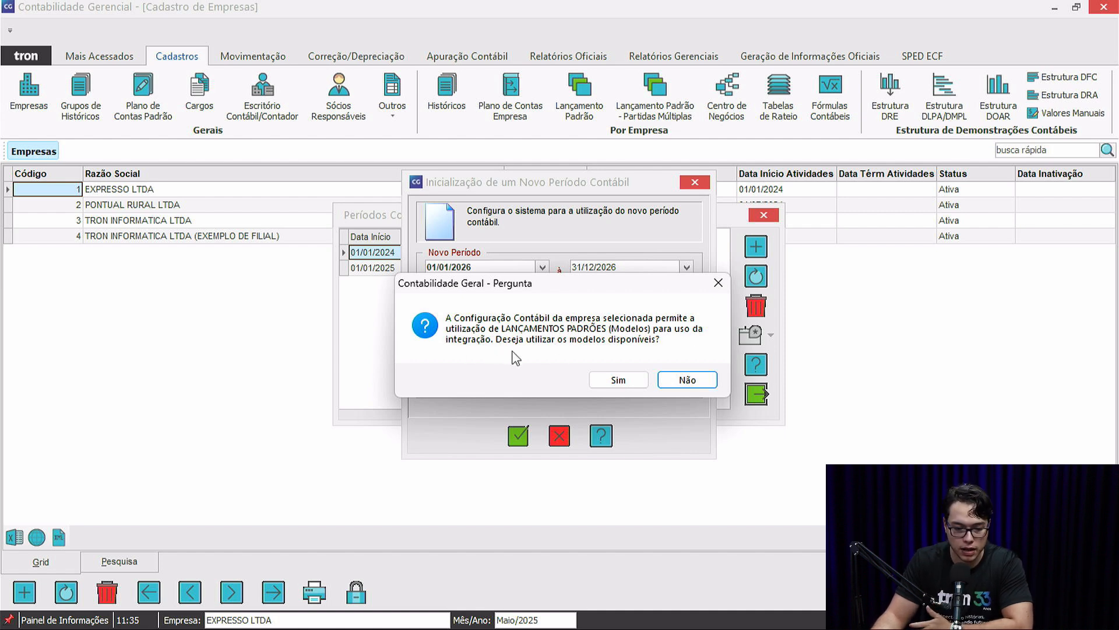
{"action": "left_click", "coordinate": [620, 379]}
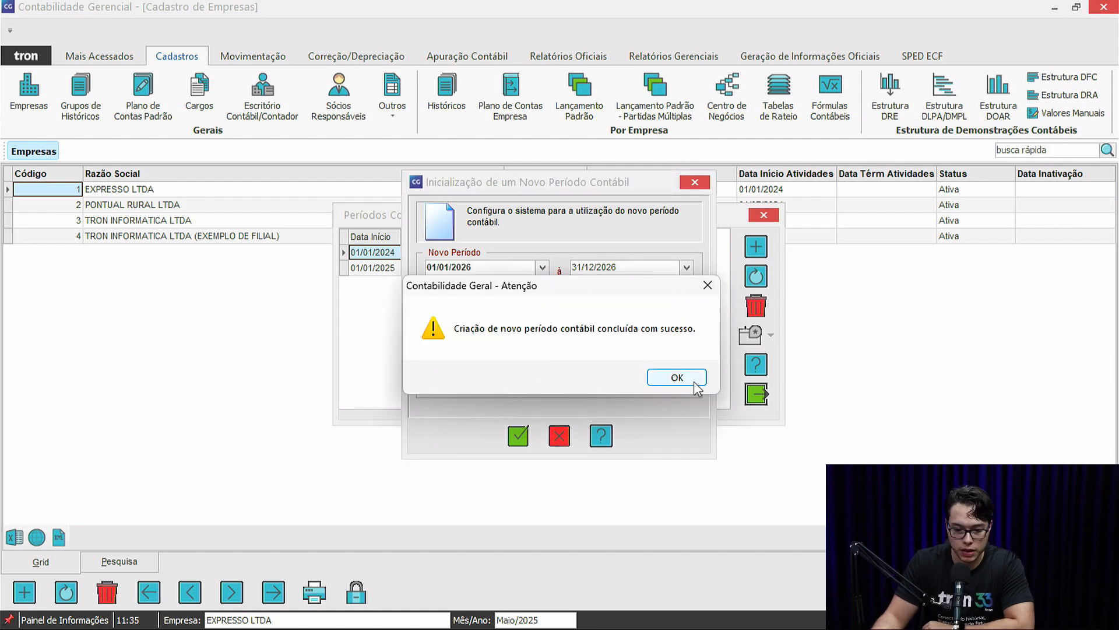
{"action": "left_click", "coordinate": [678, 377]}
Step: Open the 2025 accounting period for editing, review its configuration and Qualificação da Pessoa Jurídica, and close it without changes
{"action": "left_click", "coordinate": [481, 269]}
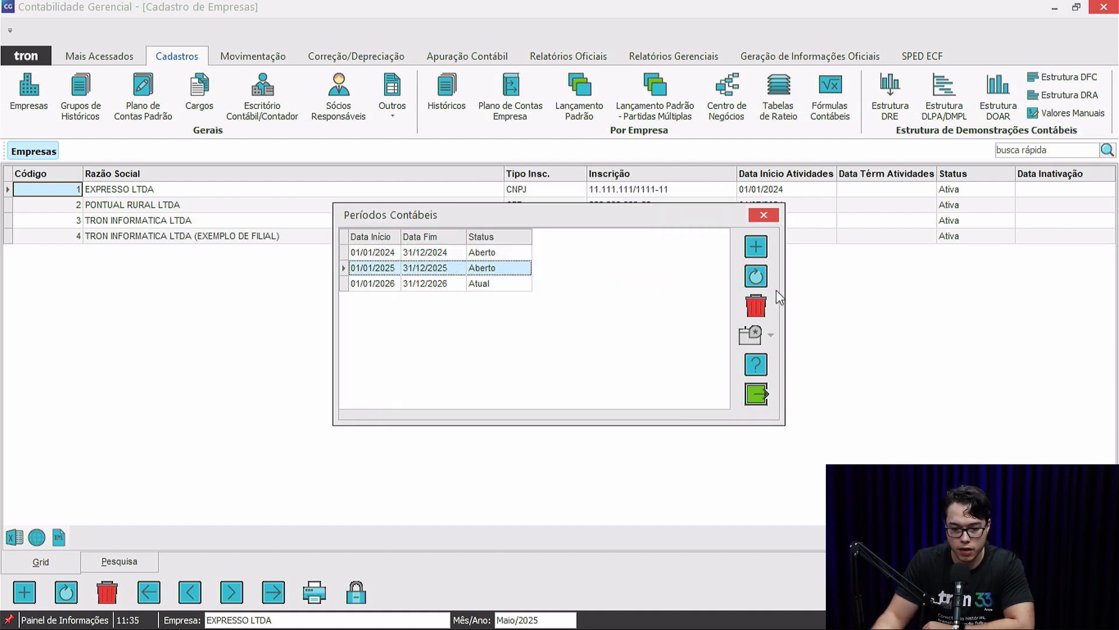
{"action": "left_click", "coordinate": [756, 277]}
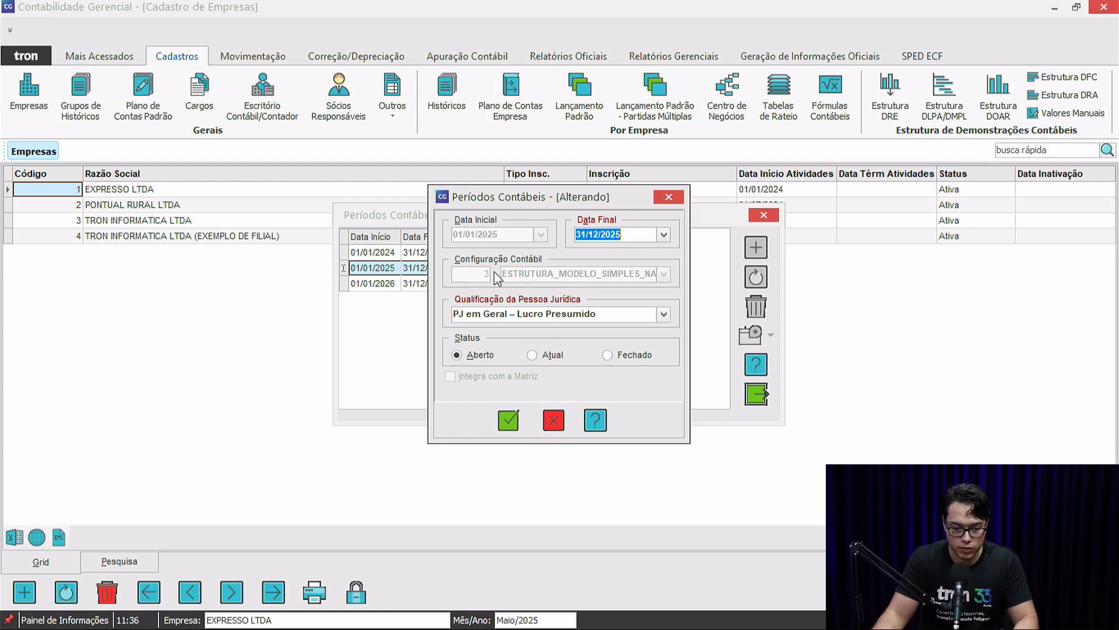
{"action": "left_click", "coordinate": [553, 420]}
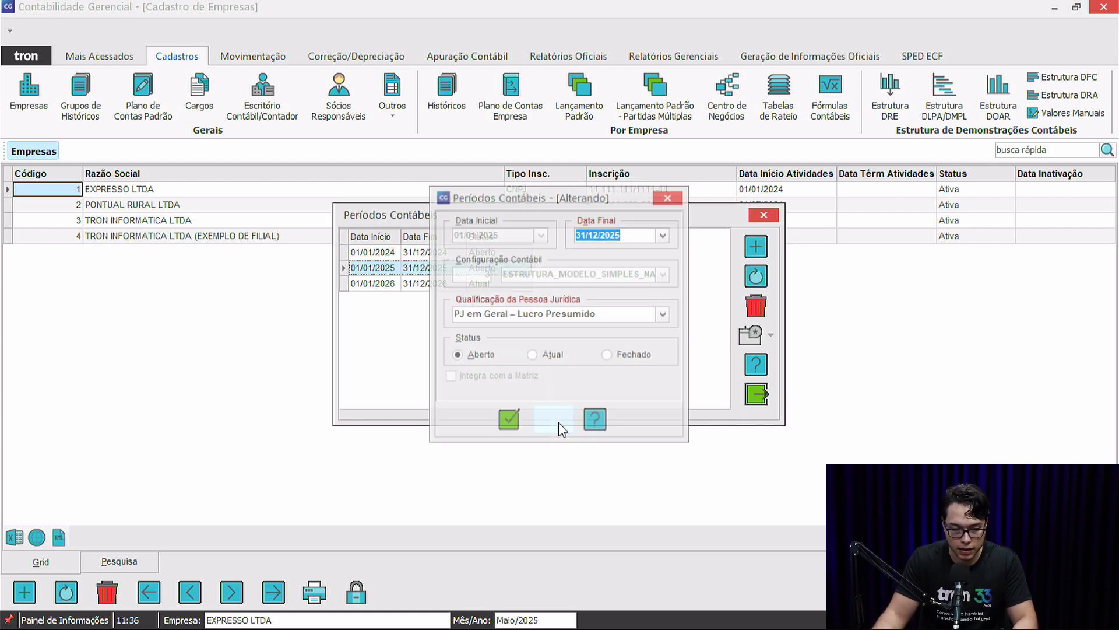
Step: Review the options for initializing a new accounting period, cancel it, and close the accounting periods of EXPRESSO LTDA
{"action": "left_click", "coordinate": [768, 248]}
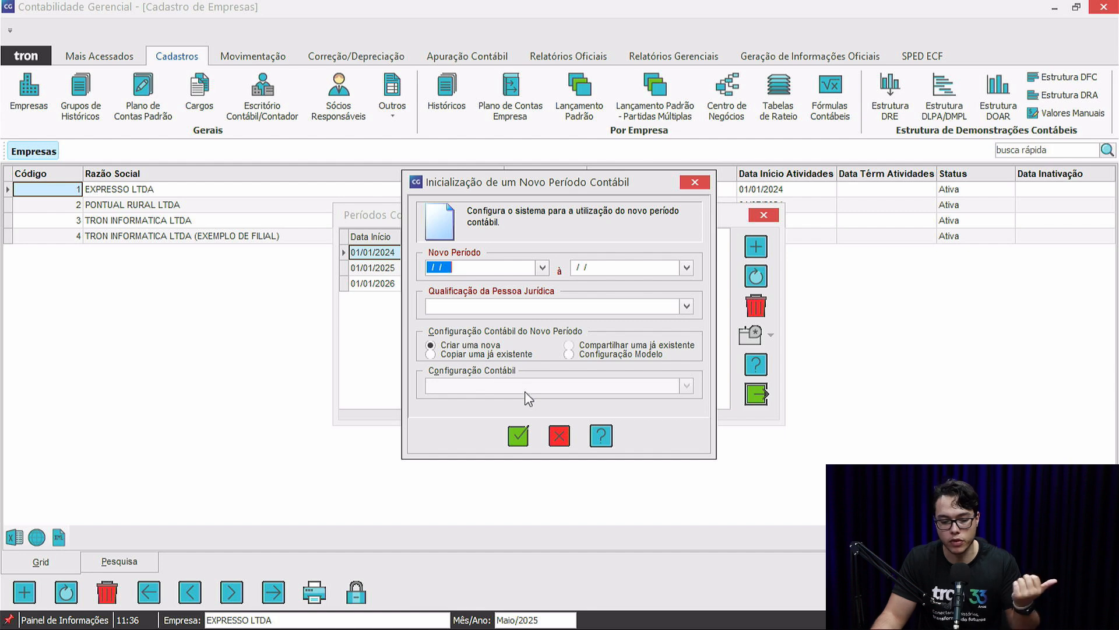
{"action": "left_click", "coordinate": [560, 437]}
{"action": "left_click", "coordinate": [485, 286]}
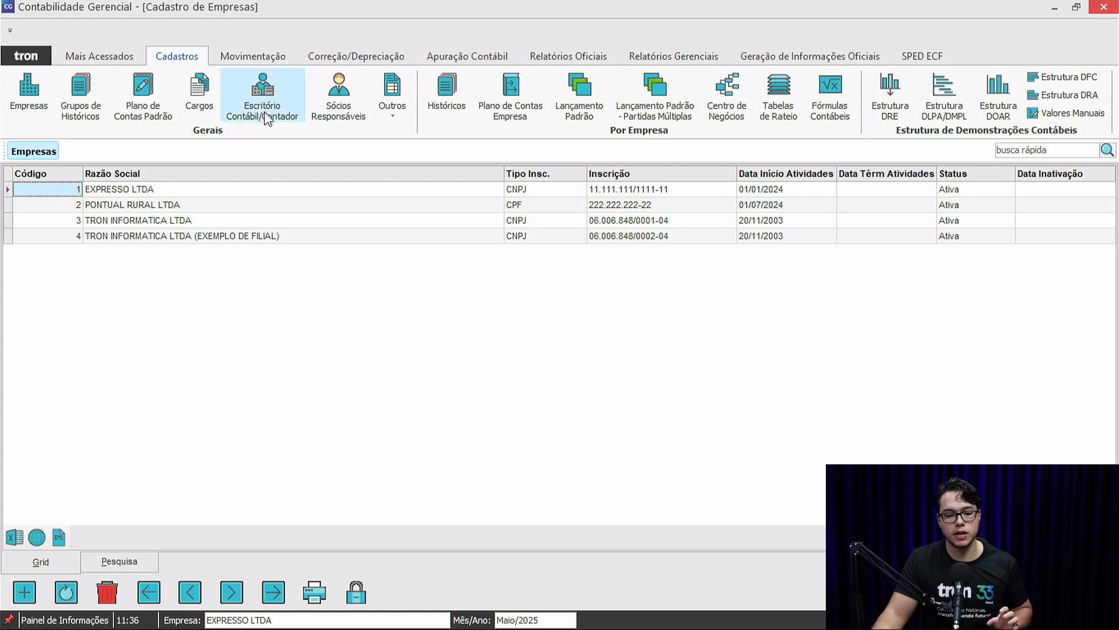
Step: List all accounts in the company's Plano de Contas without a filter condition and look through them
{"action": "left_click", "coordinate": [547, 108]}
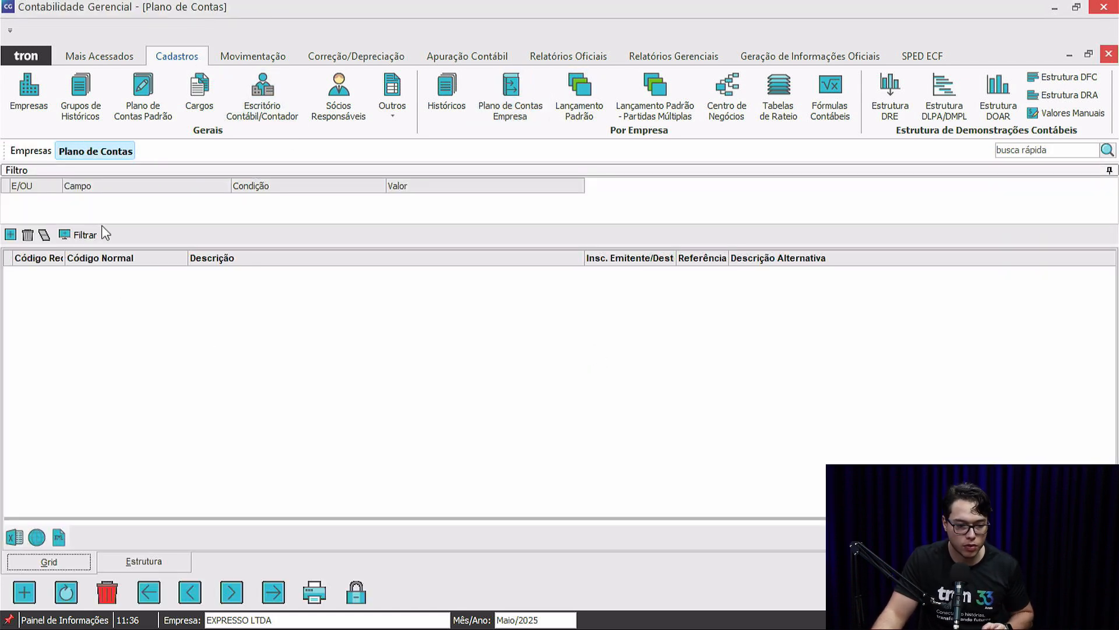
{"action": "left_click", "coordinate": [82, 234]}
{"action": "left_click", "coordinate": [628, 381]}
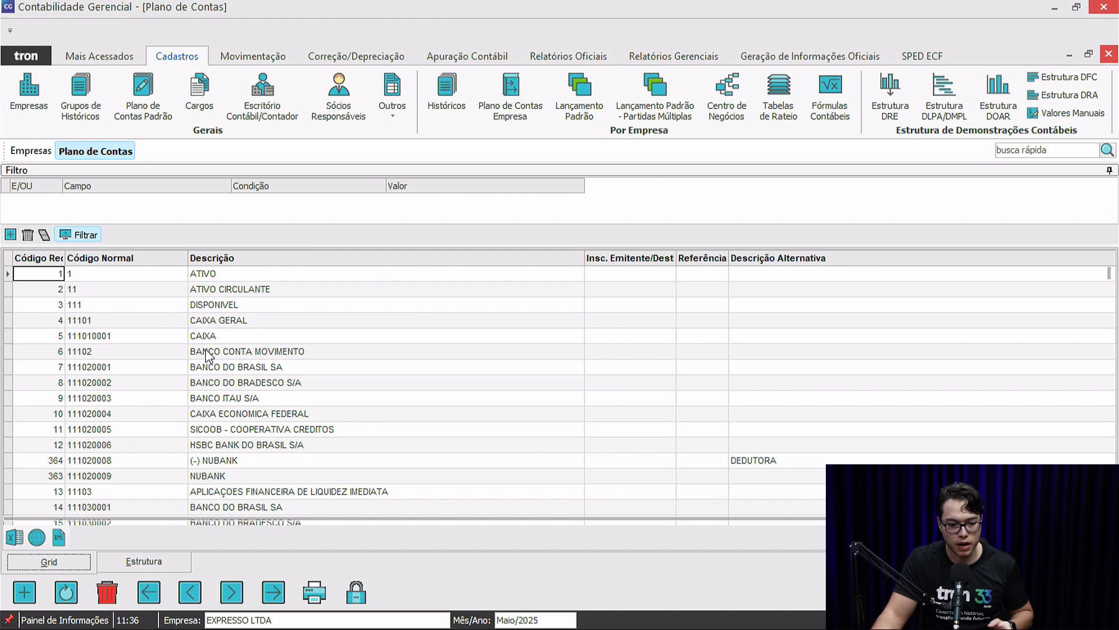
{"action": "scroll", "coordinate": [186, 405], "scroll_direction": "down", "scroll_amount": 10}
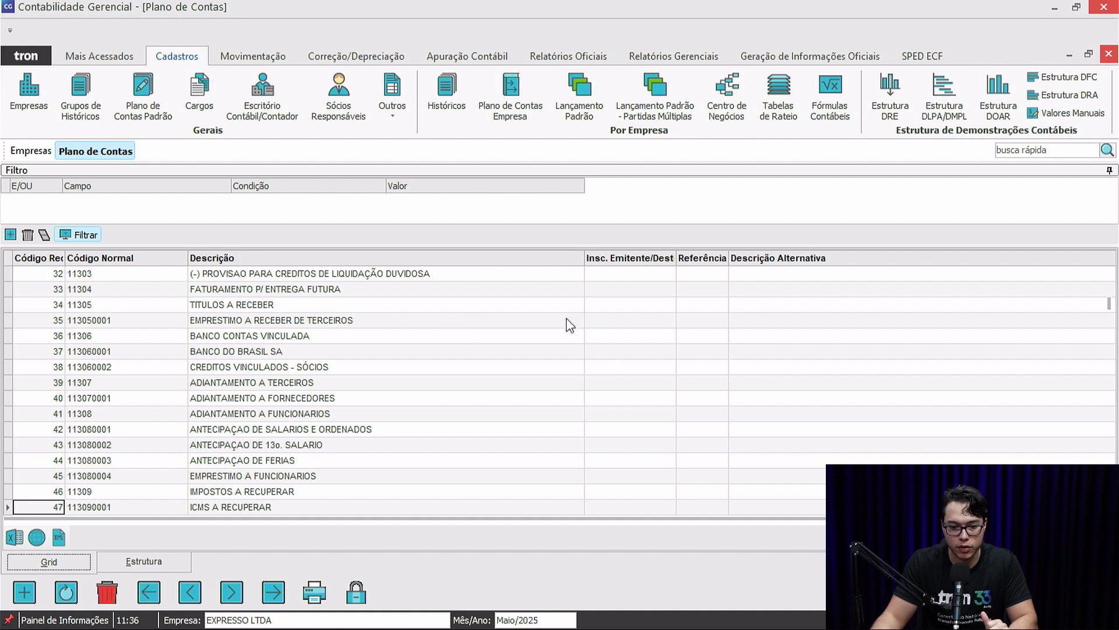
Step: Review the company's Lançamento Padrão - Partidas Múltiplas and Lançamentos Padrão records, and return to the Plano de Contas
{"action": "left_click", "coordinate": [680, 113]}
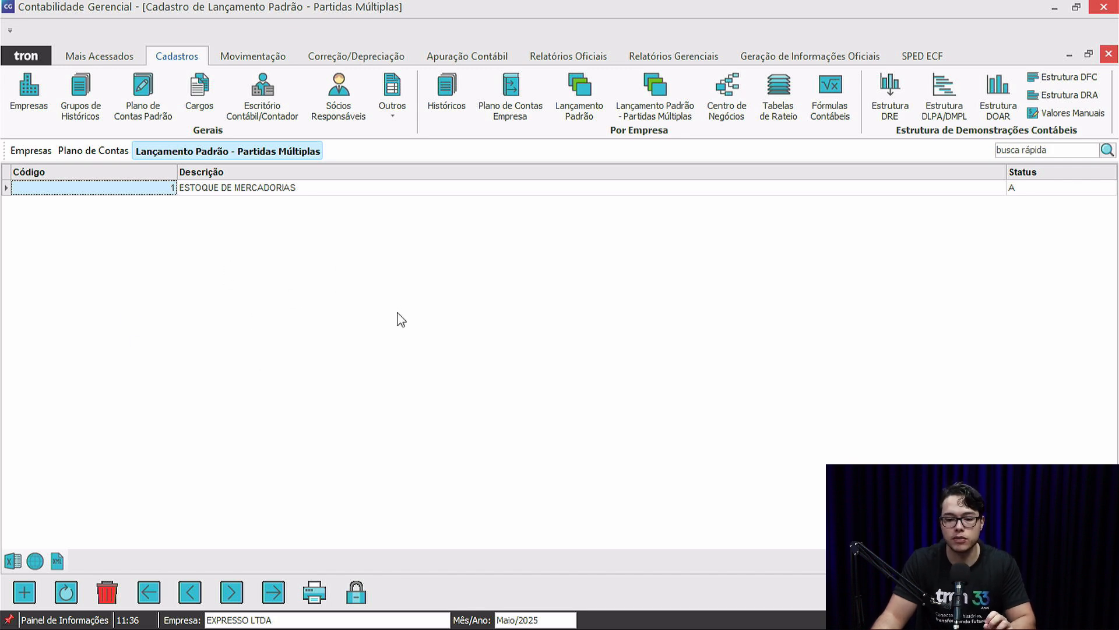
{"action": "left_click", "coordinate": [580, 99]}
{"action": "scroll", "coordinate": [230, 332], "scroll_direction": "down", "scroll_amount": 5}
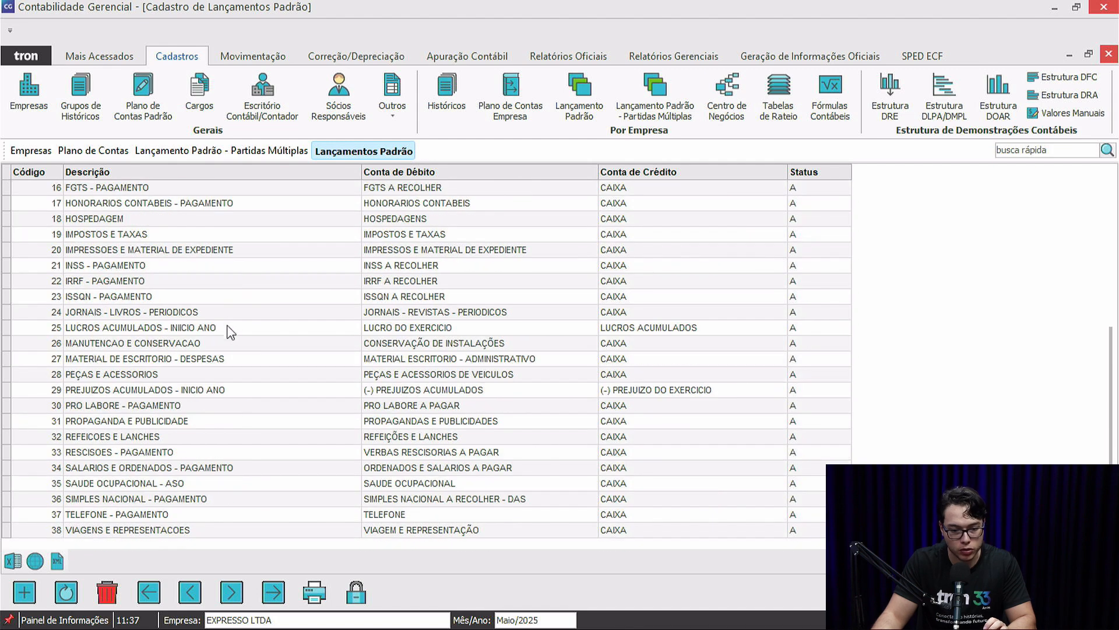
{"action": "scroll", "coordinate": [230, 320], "scroll_direction": "up", "scroll_amount": 5}
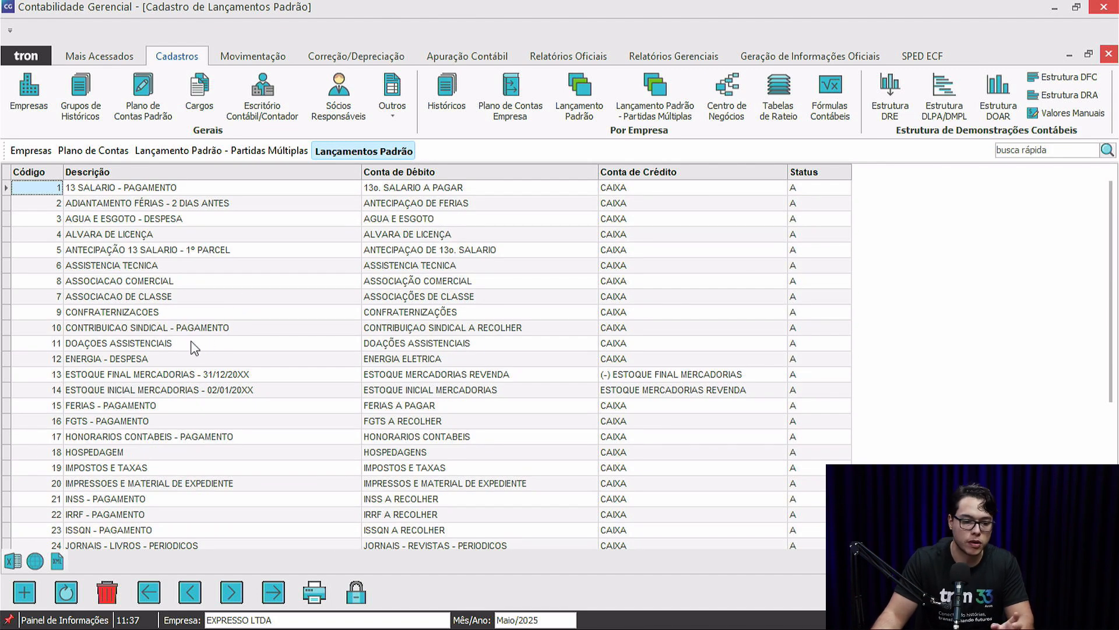
{"action": "scroll", "coordinate": [195, 342], "scroll_direction": "down", "scroll_amount": 5}
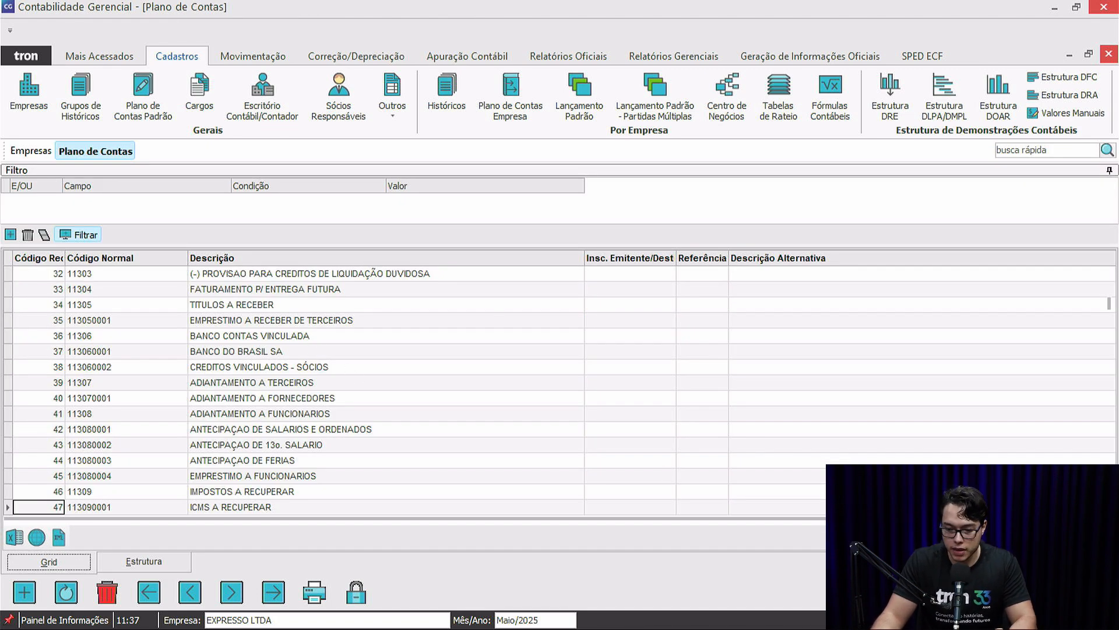
Step: Open Parametrização com o Plano de Contas Referencial - ECD/ECF and examine the company accounts and their Conta Destino column
{"action": "left_click", "coordinate": [1073, 592]}
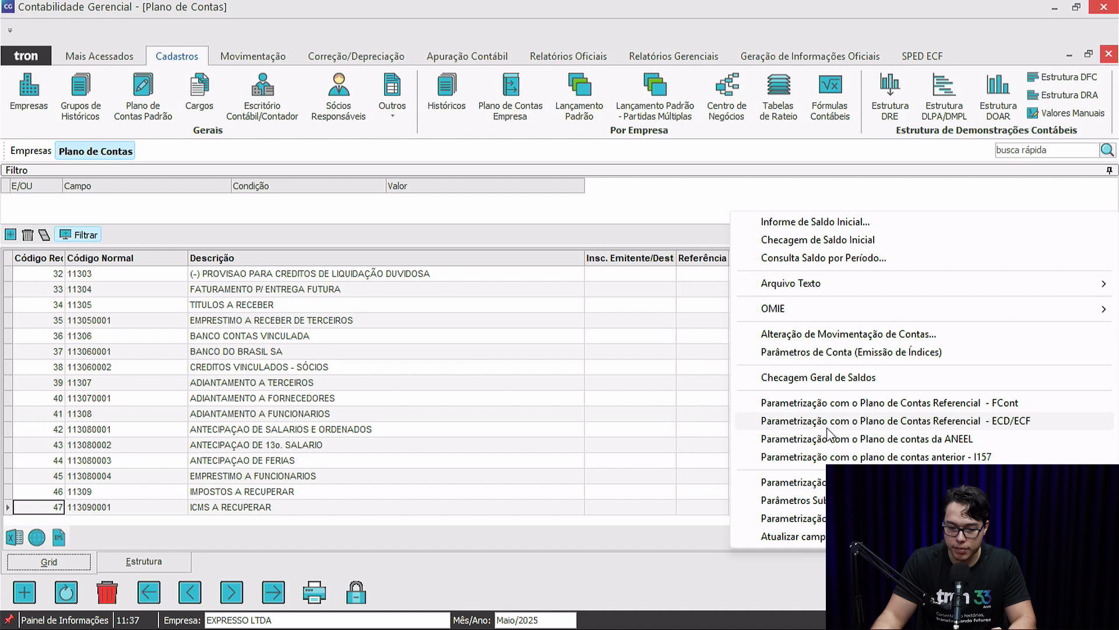
{"action": "left_click", "coordinate": [930, 421]}
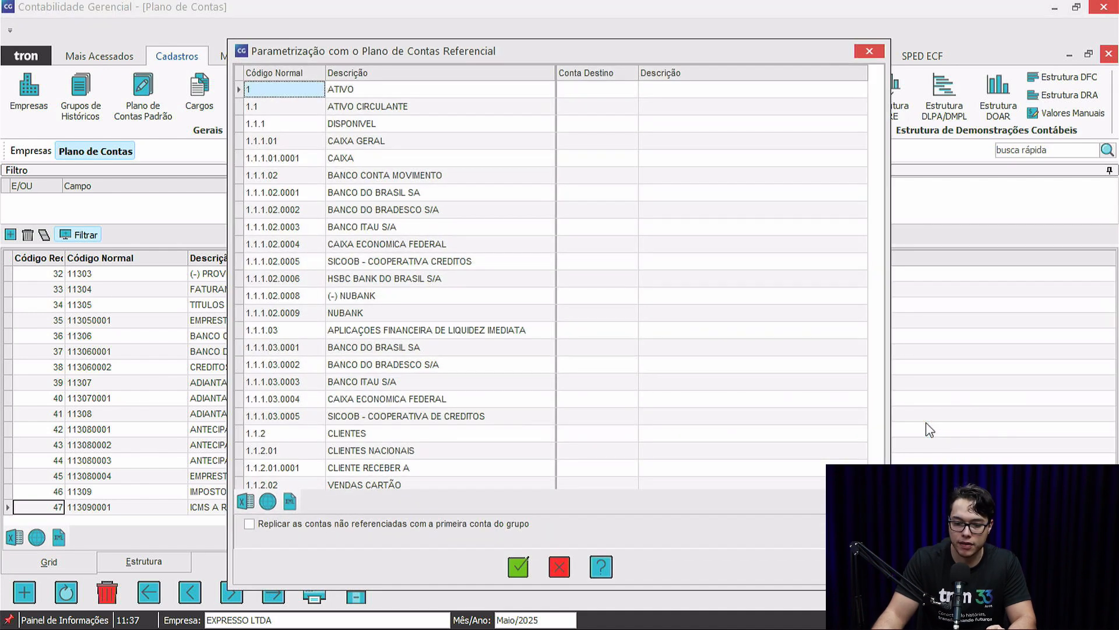
{"action": "left_click", "coordinate": [869, 50]}
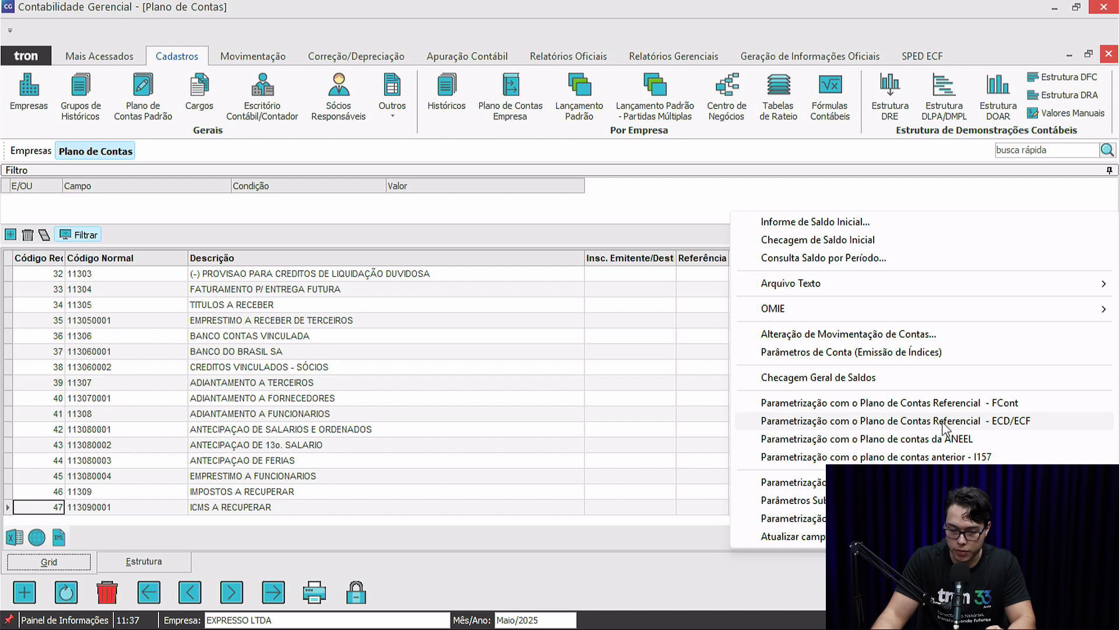
{"action": "left_click", "coordinate": [958, 422]}
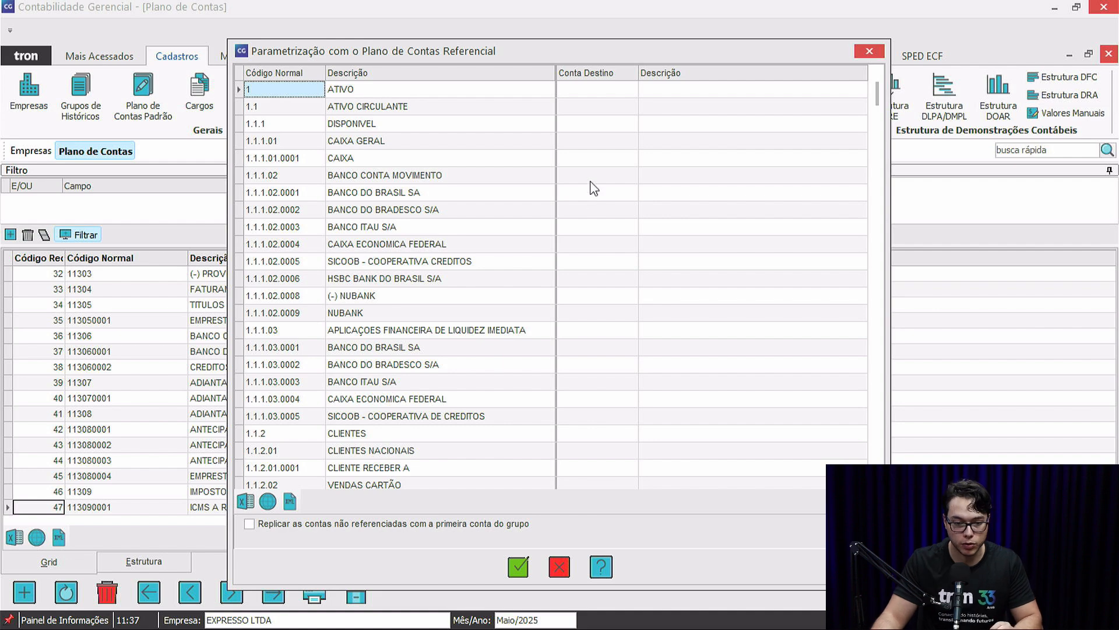
{"action": "left_click", "coordinate": [411, 107]}
{"action": "left_click", "coordinate": [415, 94]}
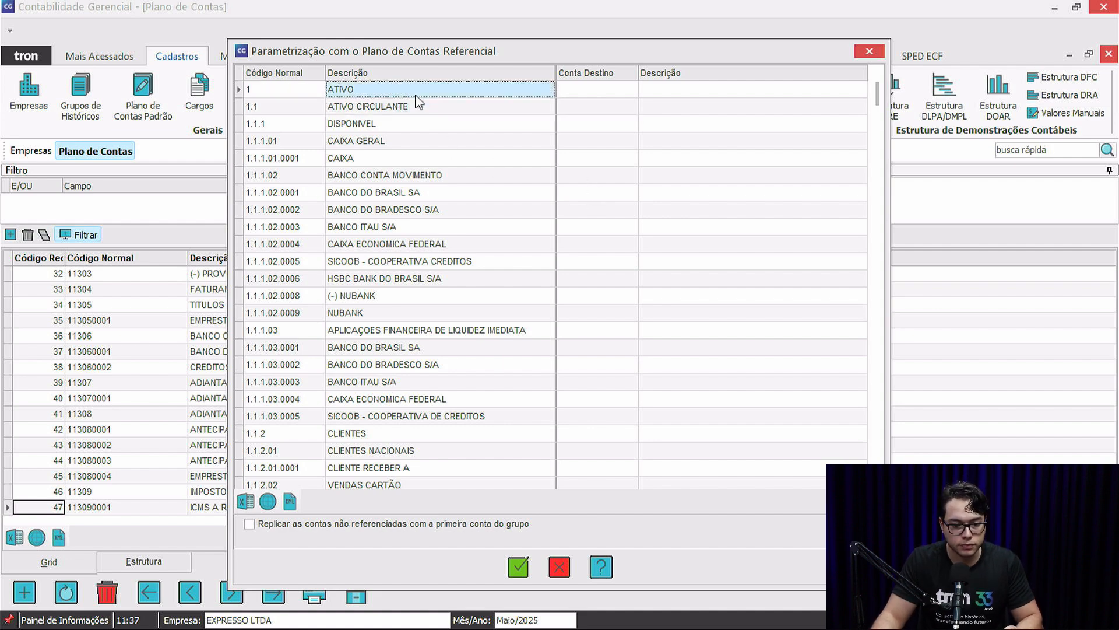
{"action": "left_click", "coordinate": [419, 109]}
{"action": "scroll", "coordinate": [636, 208], "scroll_direction": "down", "scroll_amount": 6}
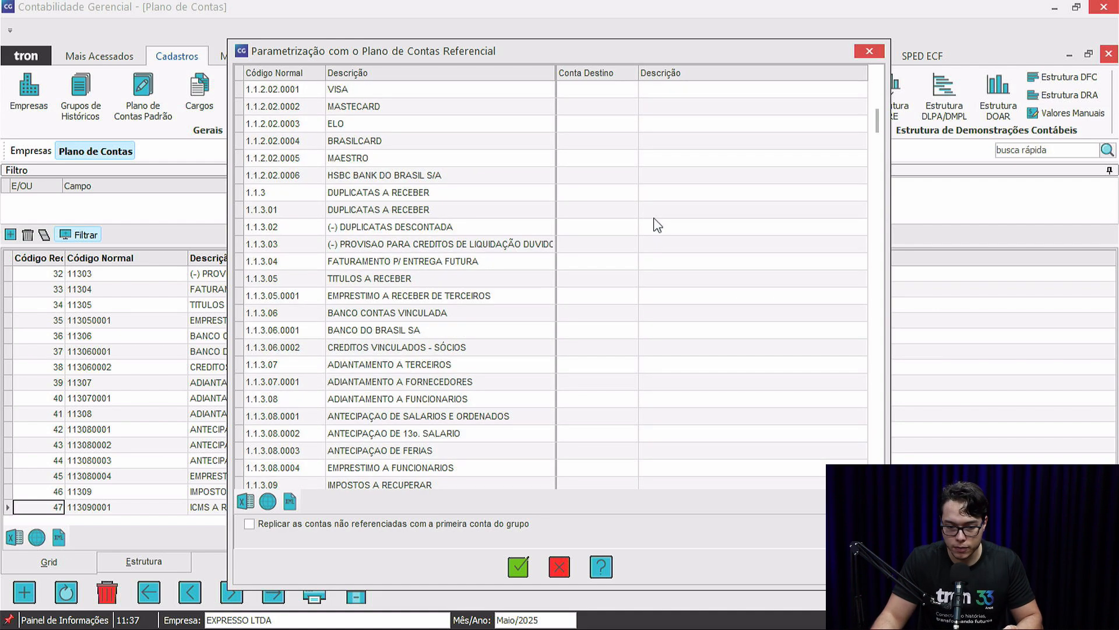
{"action": "scroll", "coordinate": [660, 211], "scroll_direction": "up", "scroll_amount": 6}
Step: Highlight the company account columns and the Conta Destino columns with a screen capture selection, and discard the capture
{"action": "key", "text": "Print"}
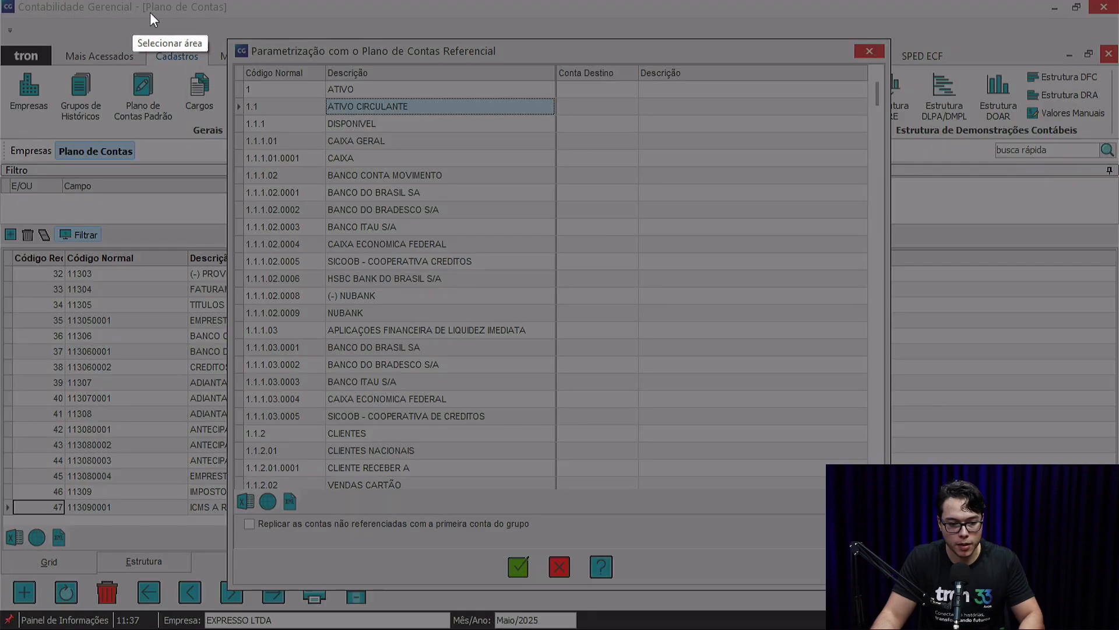
{"action": "mouse_move", "coordinate": [226, 37]}
{"action": "left_mouse_down"}
{"action": "mouse_move", "coordinate": [487, 425]}
{"action": "mouse_move", "coordinate": [537, 492]}
{"action": "mouse_move", "coordinate": [554, 494]}
{"action": "left_mouse_up"}
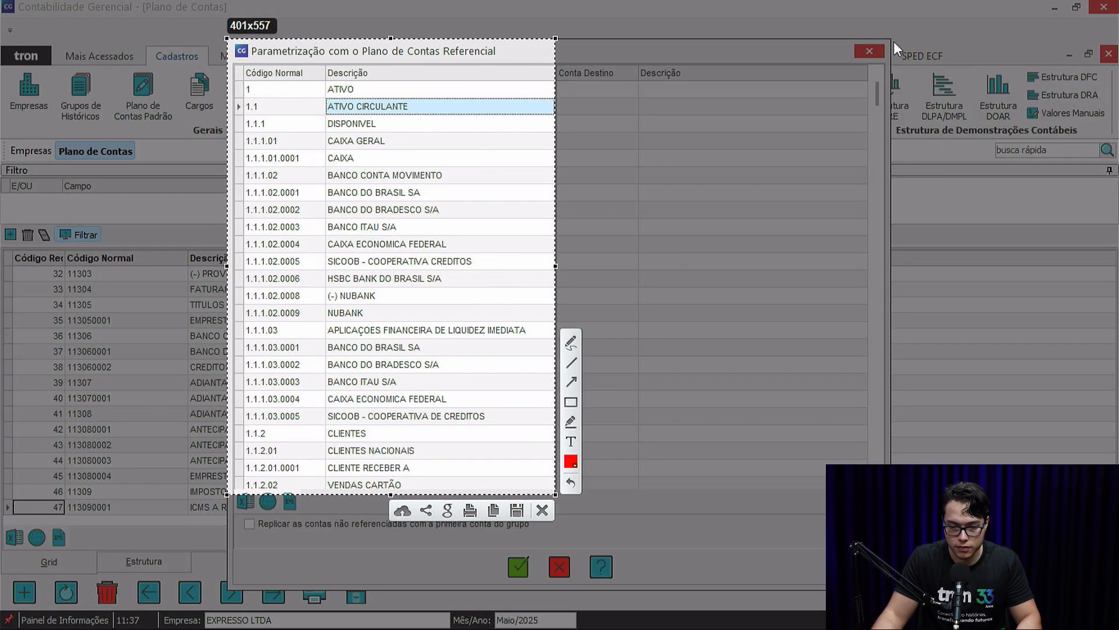
{"action": "mouse_move", "coordinate": [889, 40]}
{"action": "left_mouse_down"}
{"action": "mouse_move", "coordinate": [819, 82]}
{"action": "mouse_move", "coordinate": [606, 292]}
{"action": "mouse_move", "coordinate": [553, 430]}
{"action": "mouse_move", "coordinate": [555, 488]}
{"action": "left_mouse_up"}
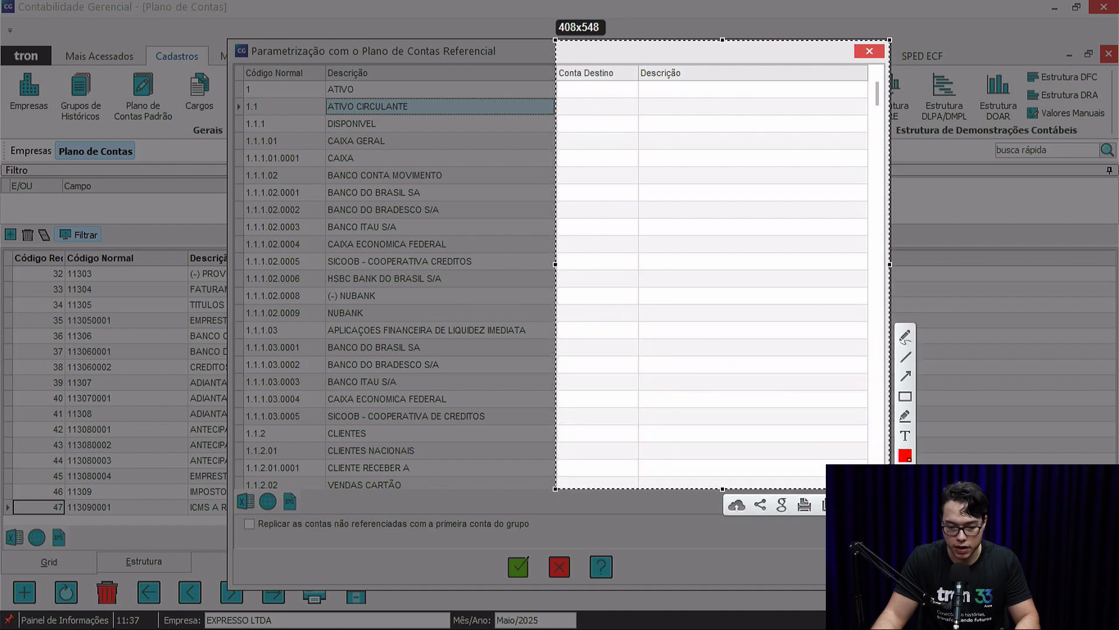
{"action": "key", "text": "Escape"}
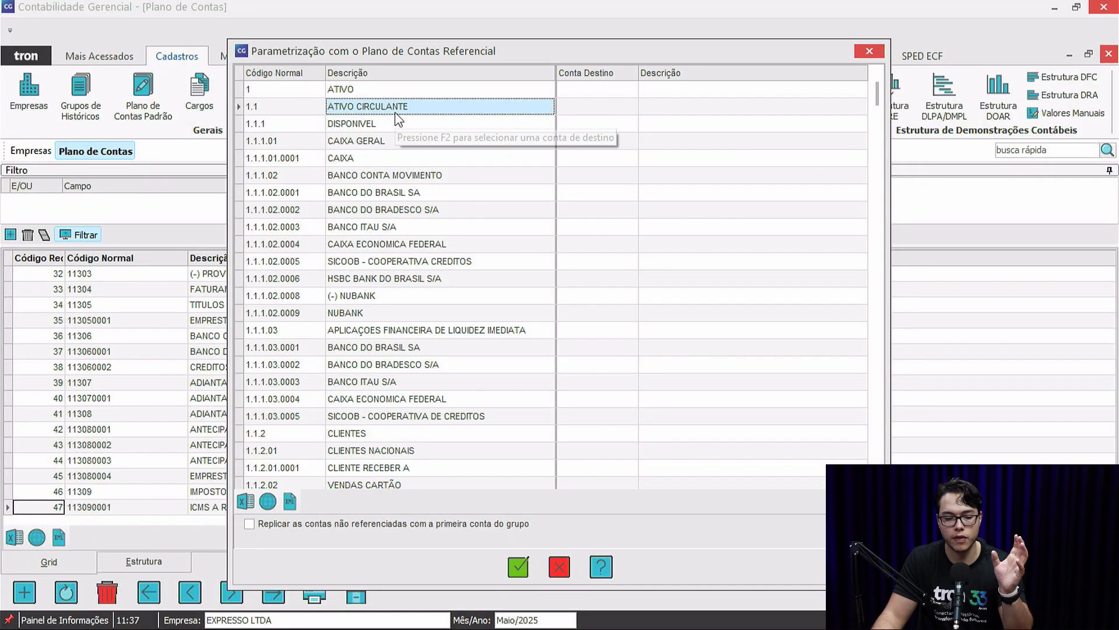
Step: Try to assign the referential account ATIVO as Conta Destino of the company's ATIVO account, and close the account search
{"action": "left_click", "coordinate": [376, 92]}
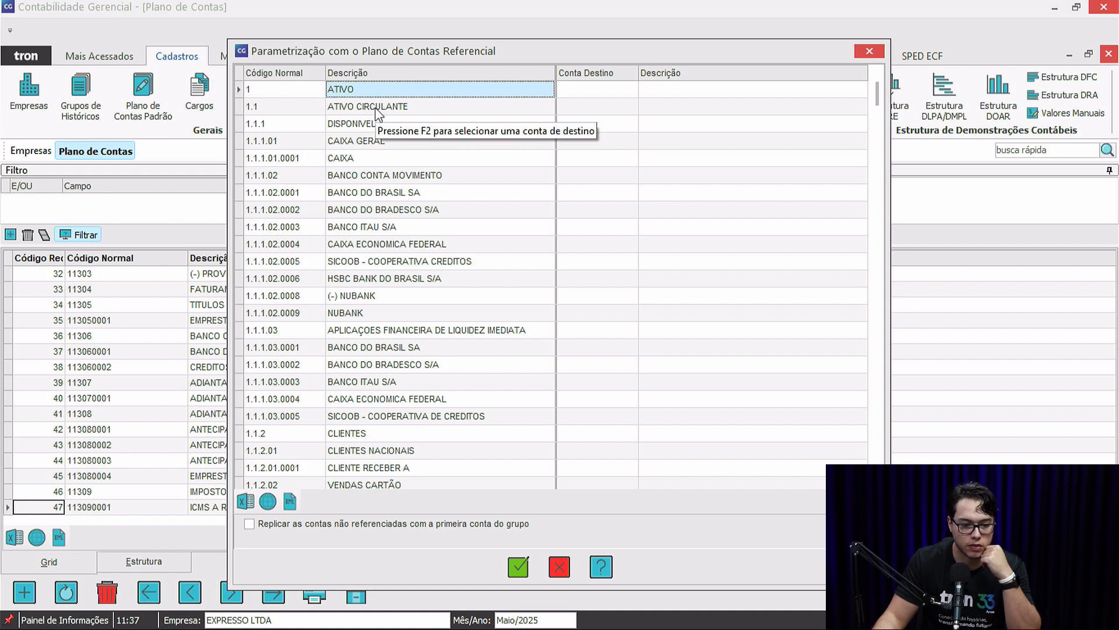
{"action": "left_click", "coordinate": [378, 107]}
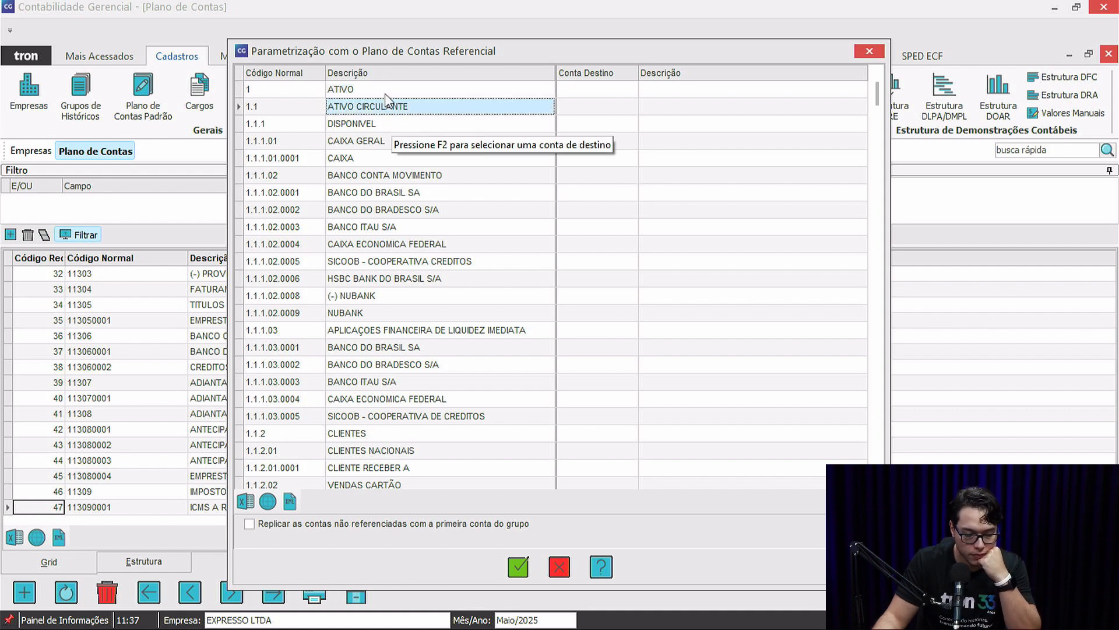
{"action": "left_click", "coordinate": [386, 92]}
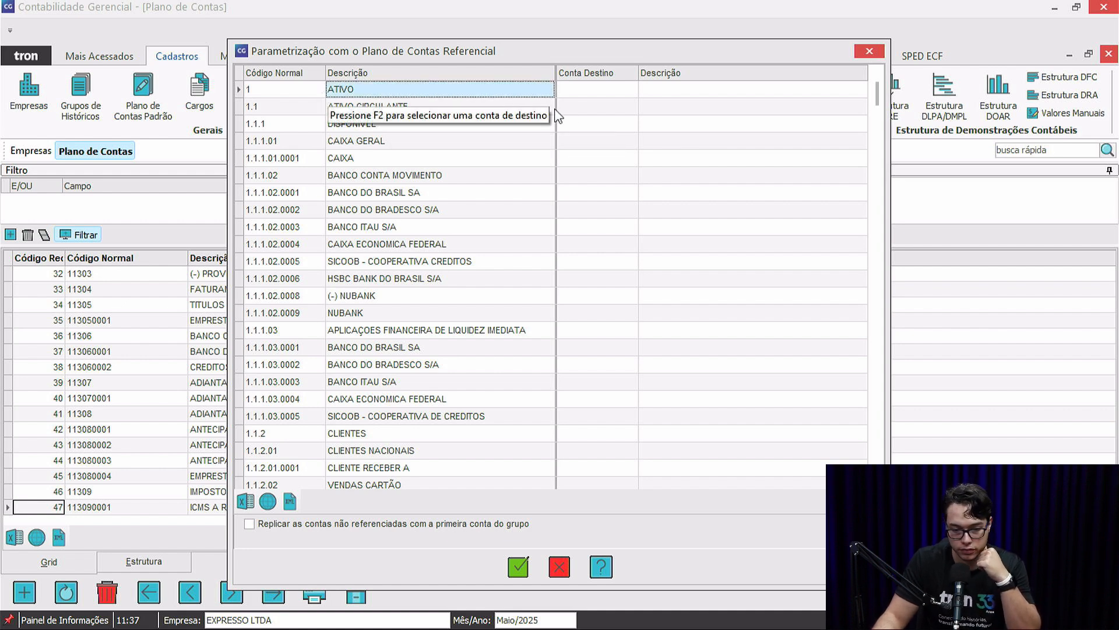
{"action": "left_click", "coordinate": [618, 93]}
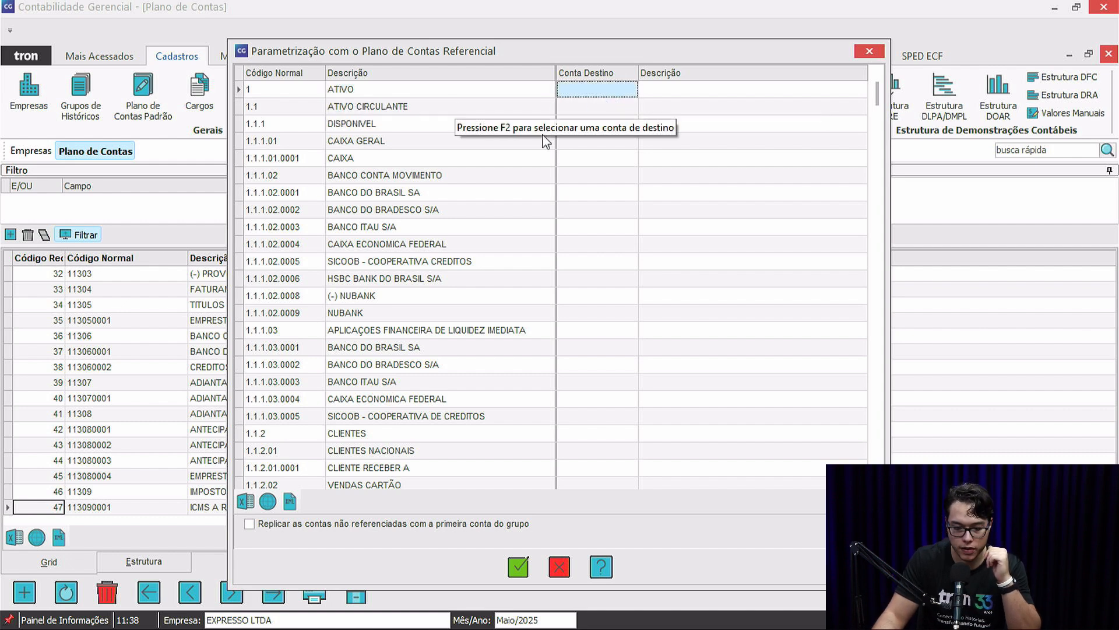
{"action": "key", "text": "F2"}
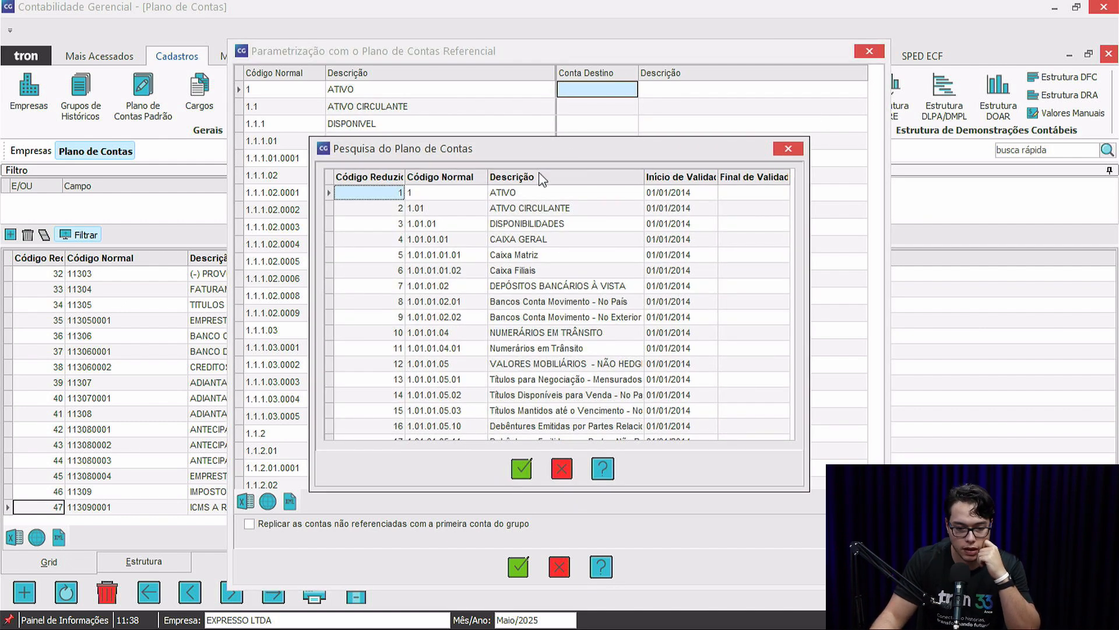
{"action": "left_click", "coordinate": [491, 196]}
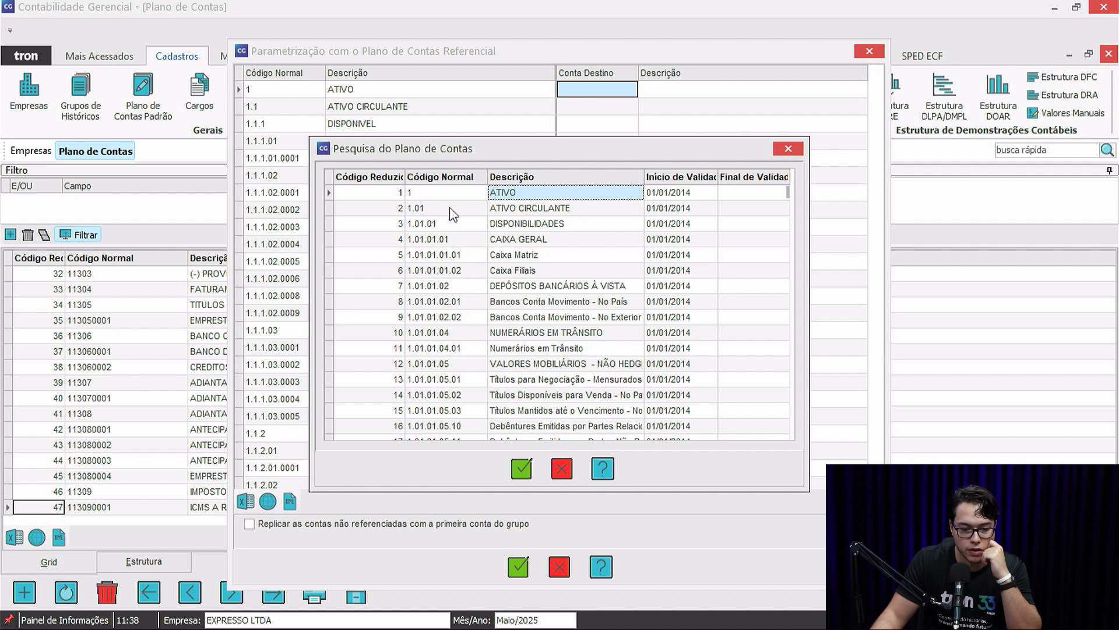
{"action": "left_click", "coordinate": [521, 468]}
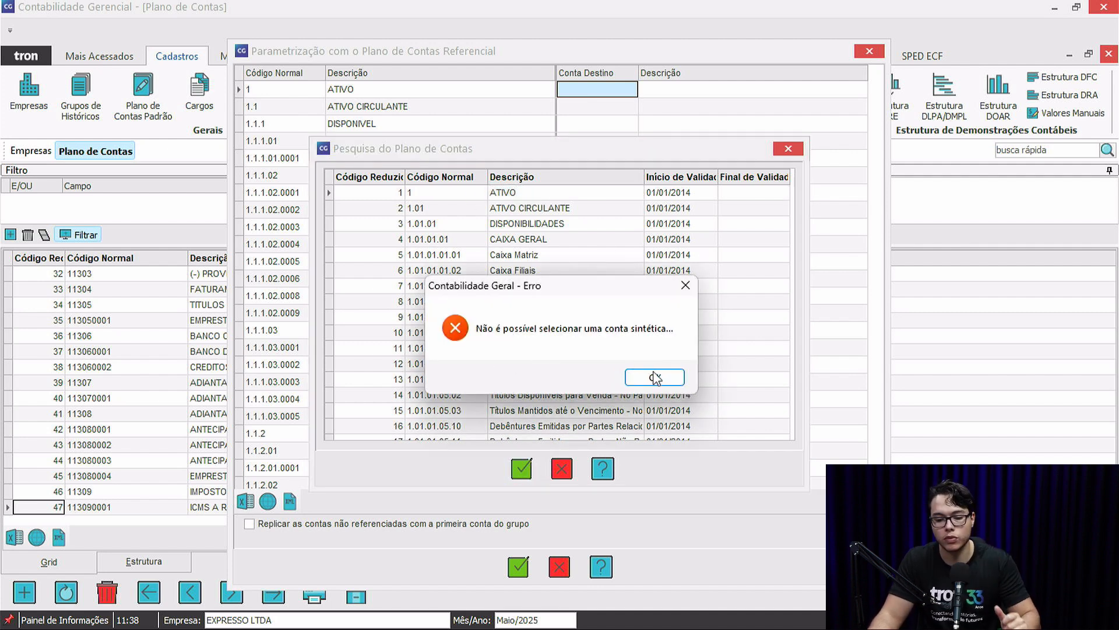
{"action": "left_click", "coordinate": [655, 377]}
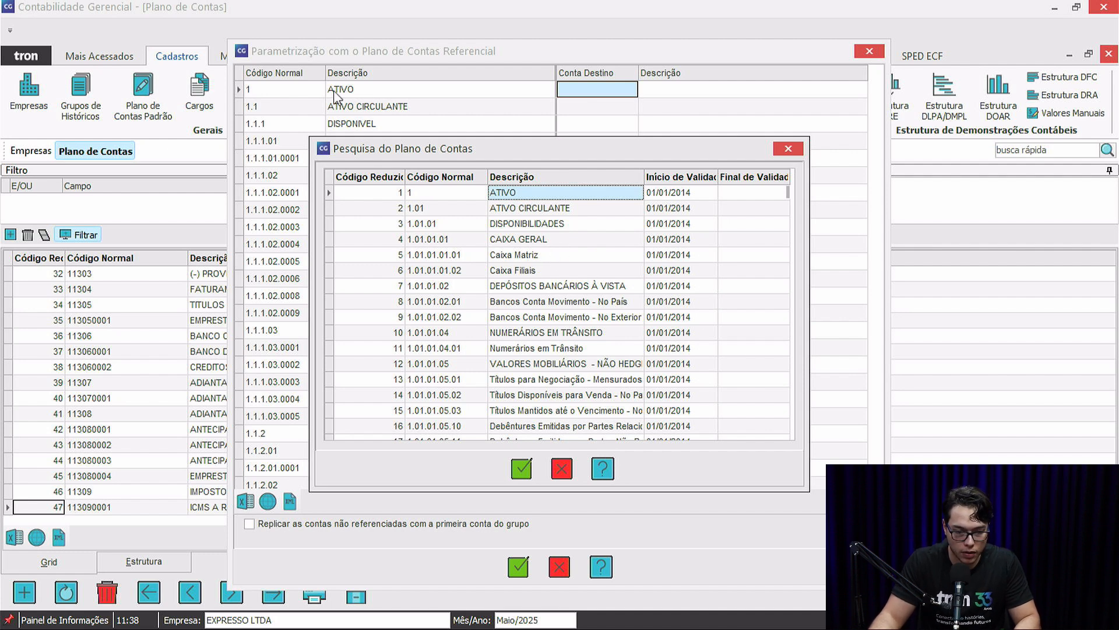
{"action": "scroll", "coordinate": [536, 248], "scroll_direction": "down", "scroll_amount": 2}
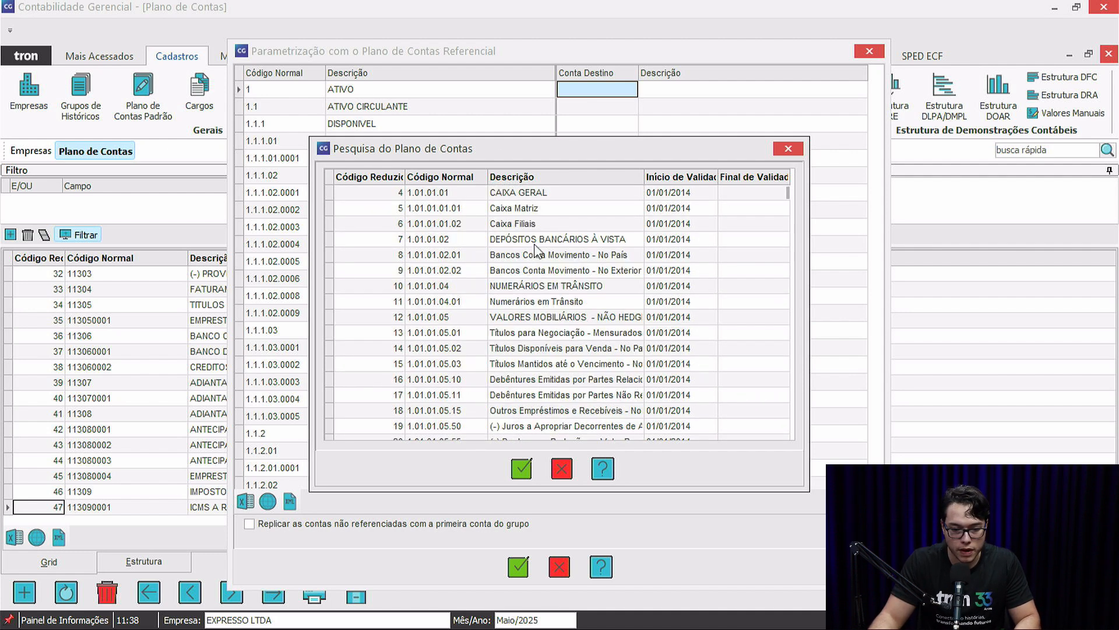
{"action": "left_click", "coordinate": [788, 149]}
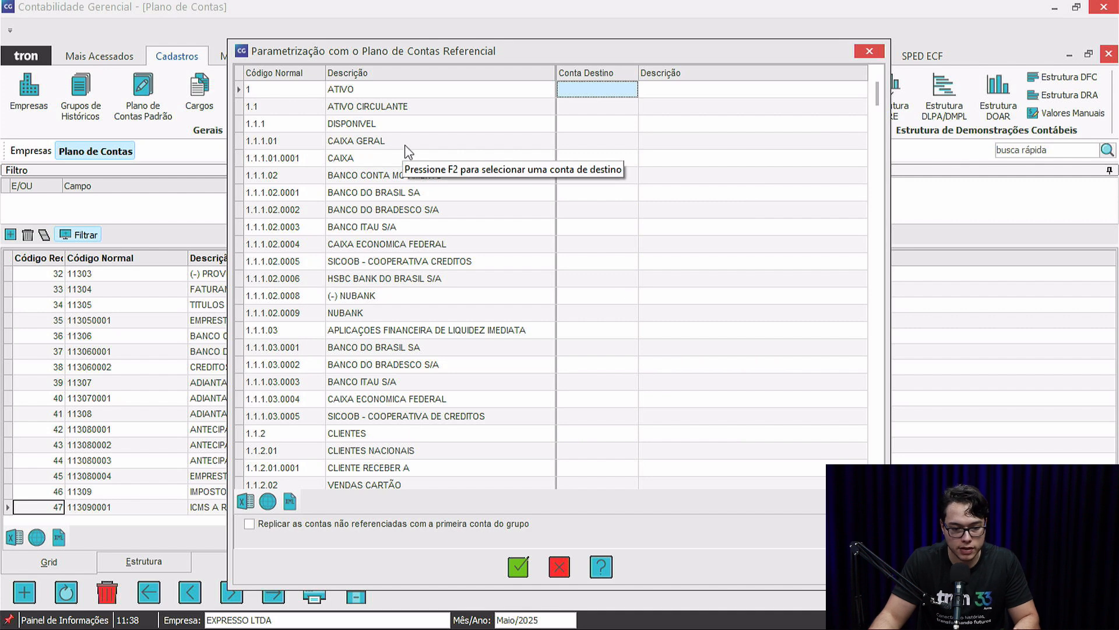
Step: Try to assign the synthetic referential account CAIXA GERAL as Conta Destino of the company's CAIXA account
{"action": "left_click", "coordinate": [398, 162]}
{"action": "left_click", "coordinate": [583, 163]}
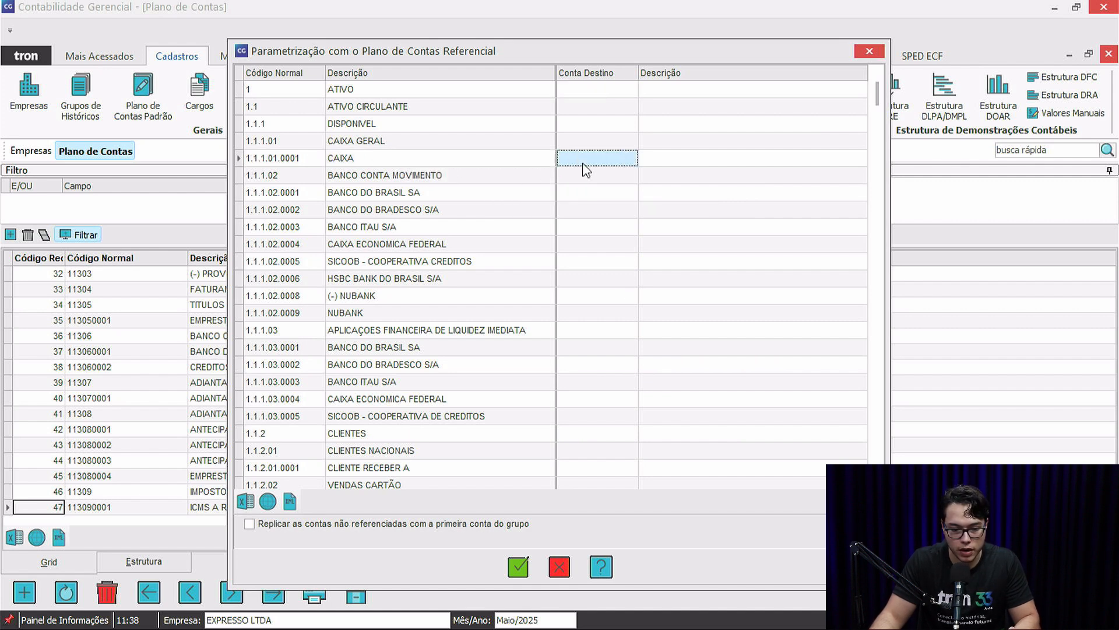
{"action": "key", "text": "F2"}
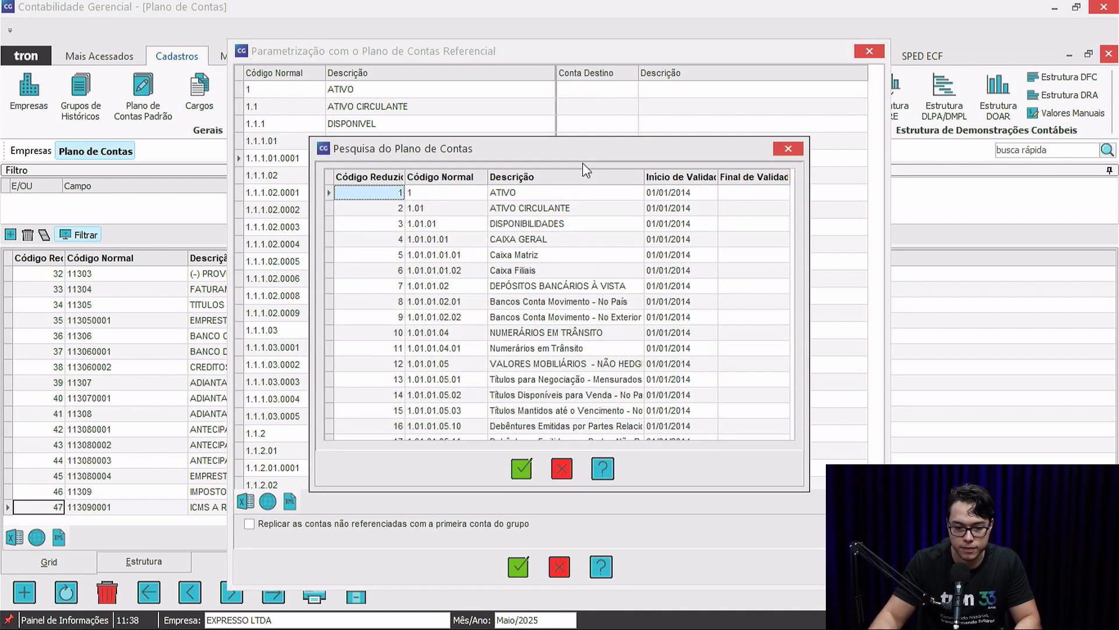
{"action": "left_click", "coordinate": [547, 245]}
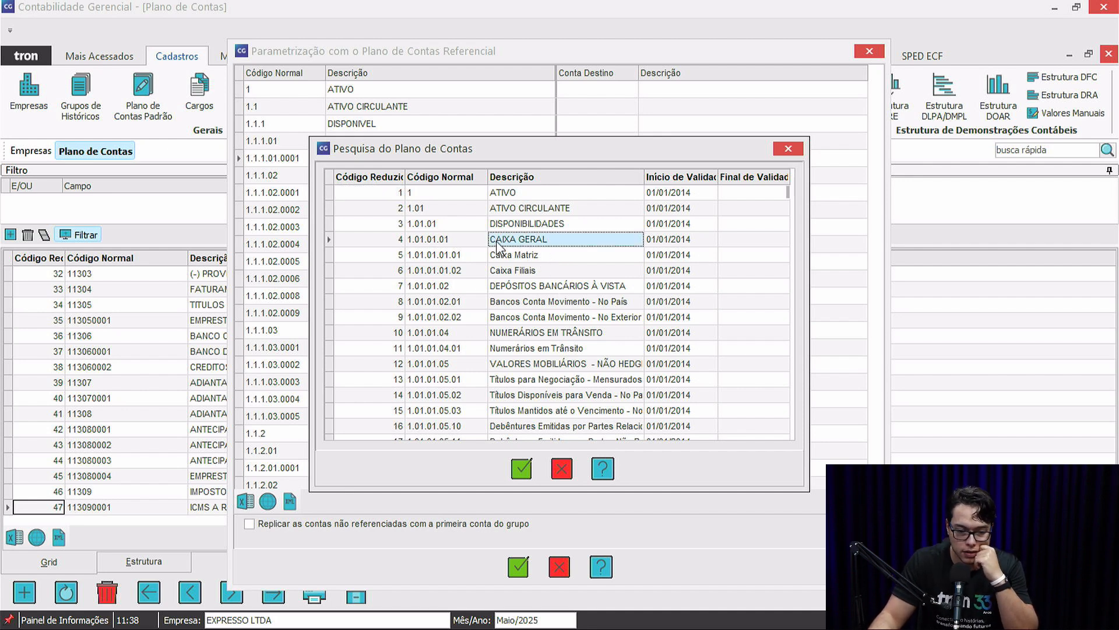
{"action": "left_click", "coordinate": [521, 471]}
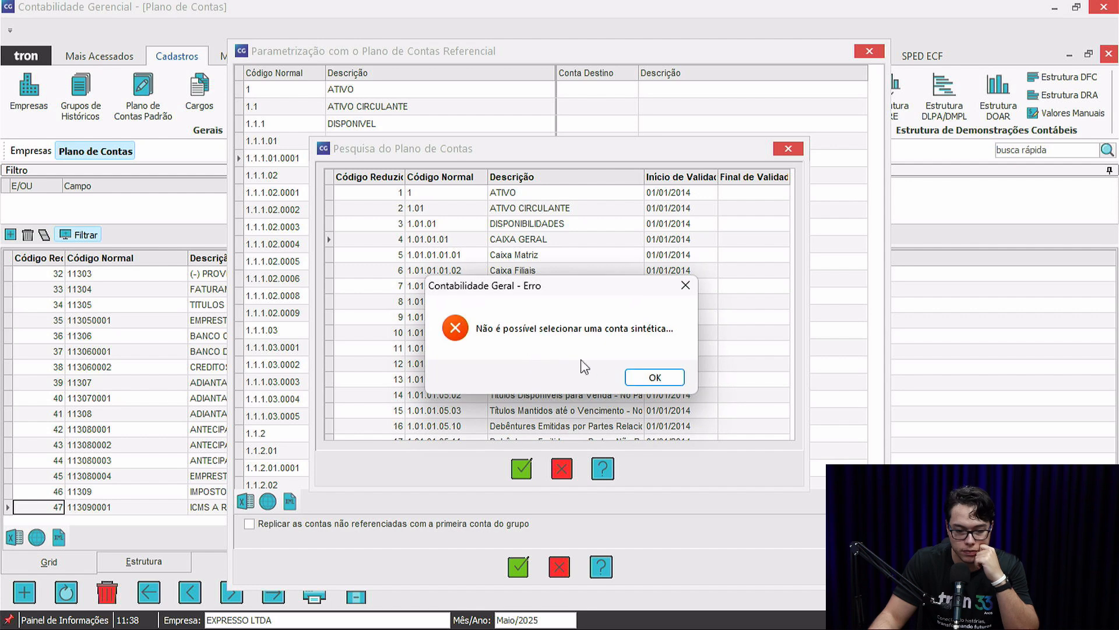
{"action": "left_click", "coordinate": [643, 378]}
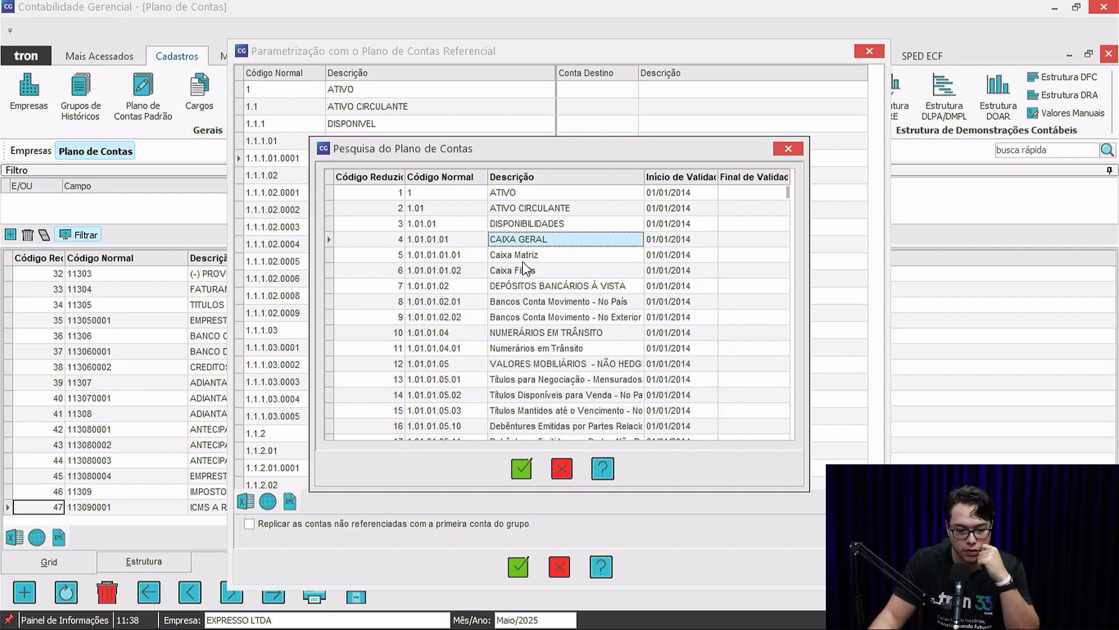
Step: Assign the referential account Caixa Matriz, 1.01.01.01.01, as Conta Destino of the company's CAIXA account
{"action": "left_click", "coordinate": [540, 256]}
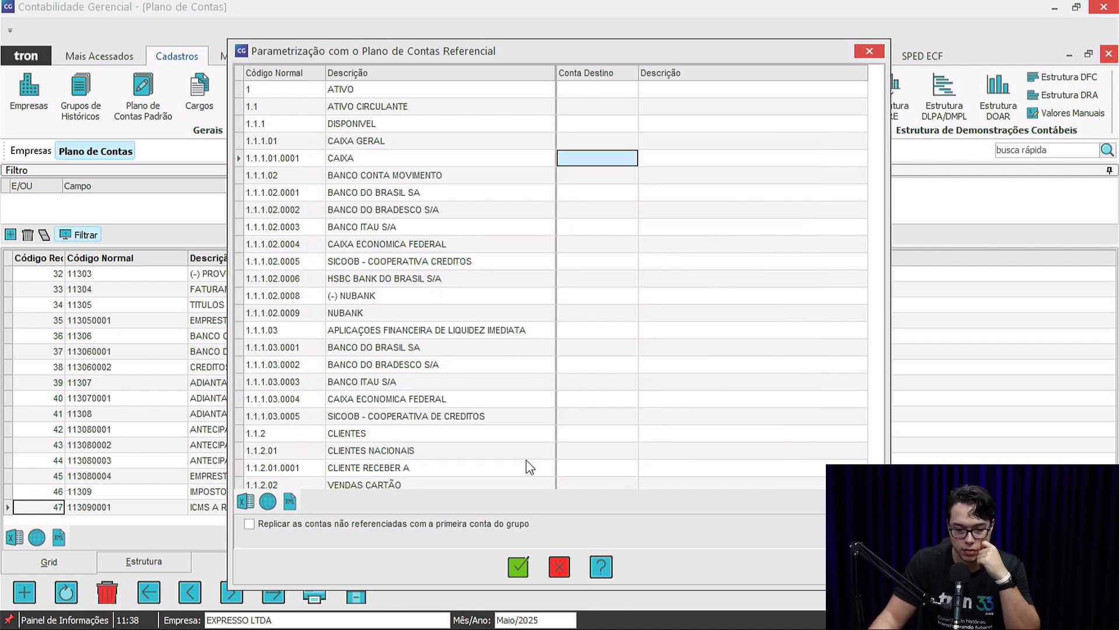
{"action": "left_click", "coordinate": [521, 469]}
{"action": "left_click", "coordinate": [622, 178]}
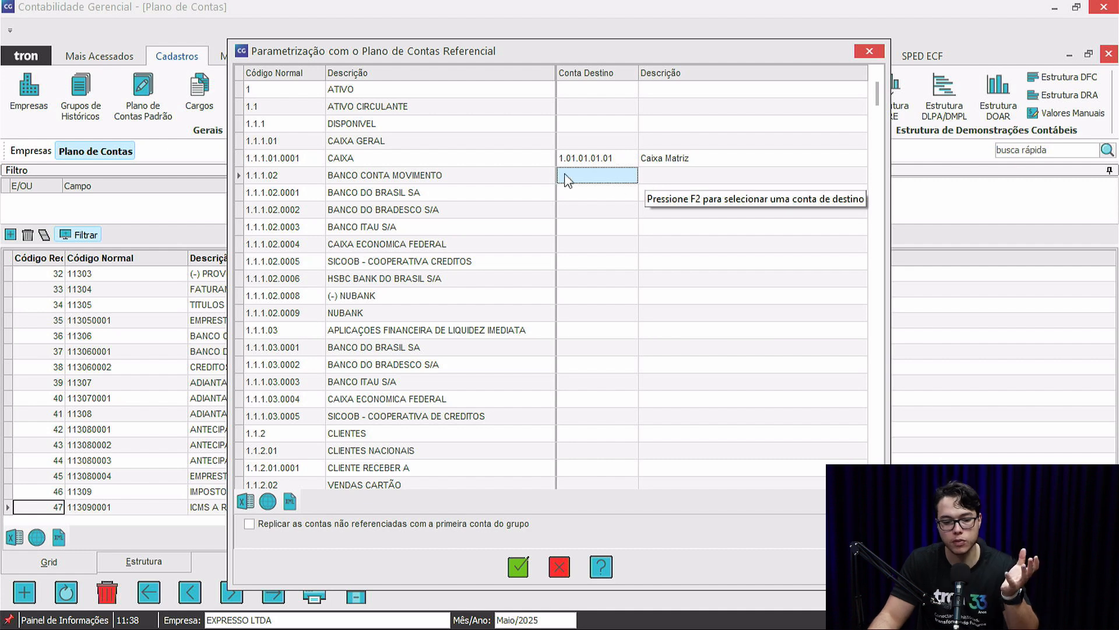
Step: Clear the Conta Destino of the company's CAIXA account
{"action": "left_click", "coordinate": [597, 163]}
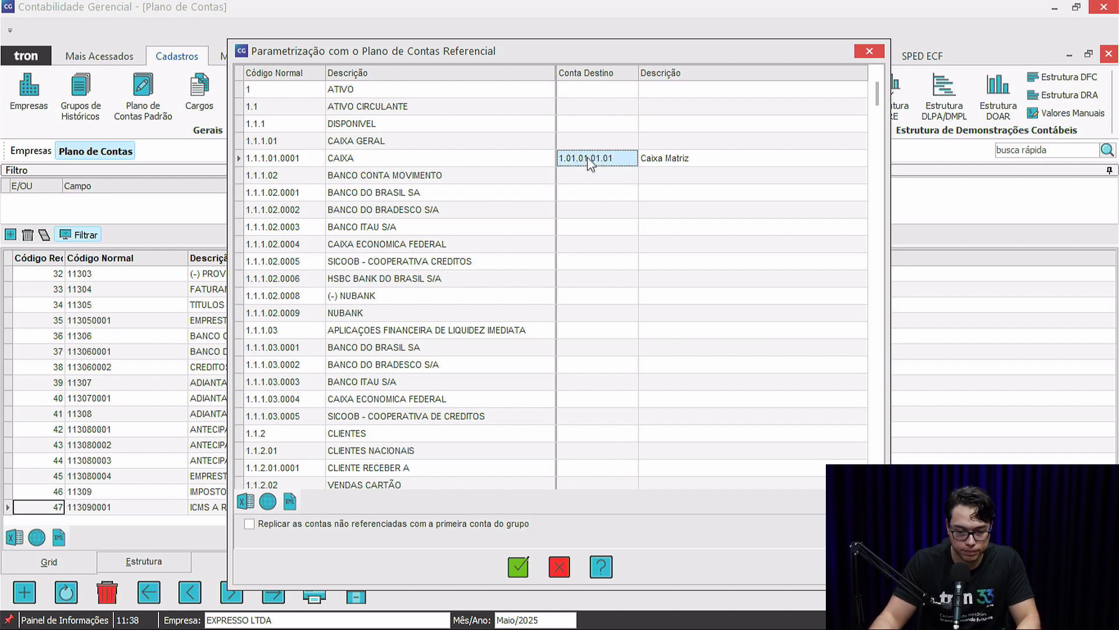
{"action": "key", "text": "Delete"}
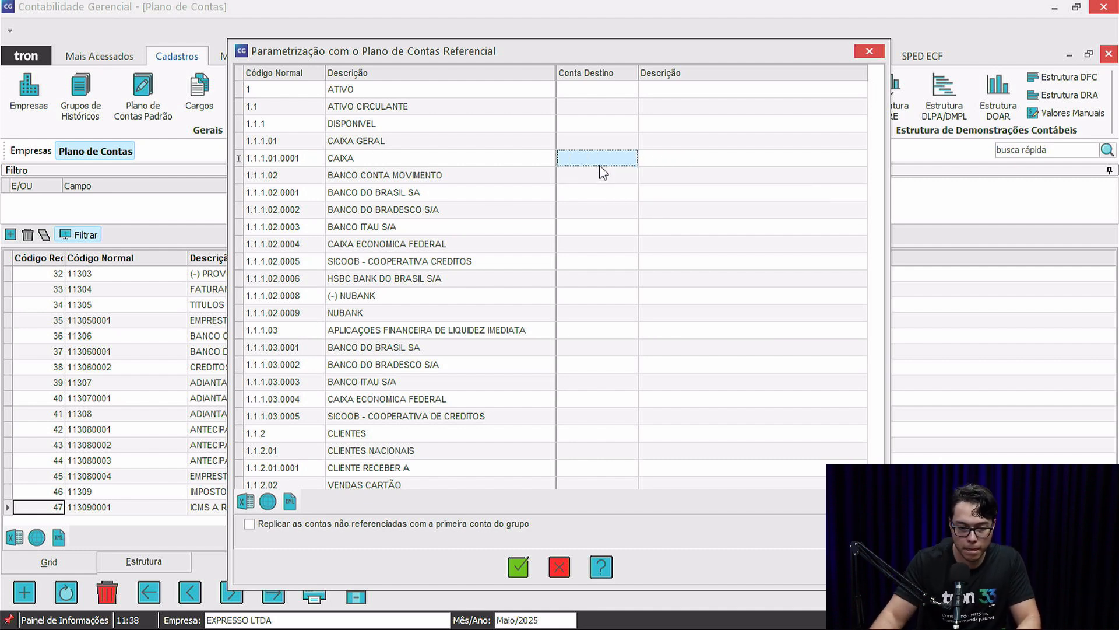
{"action": "left_click", "coordinate": [431, 159]}
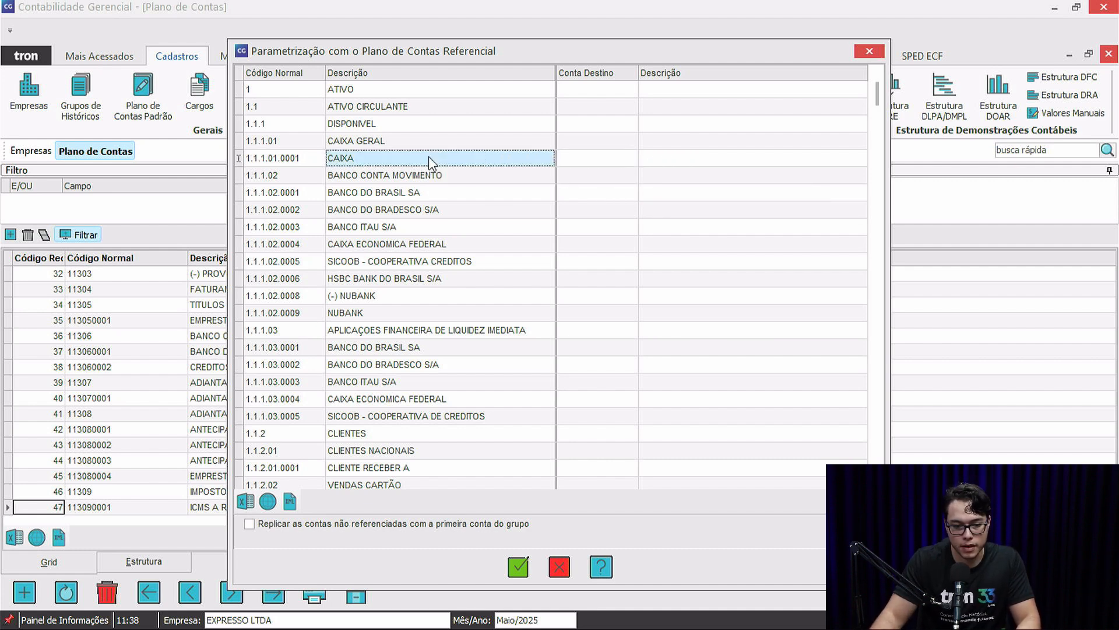
{"action": "left_click", "coordinate": [564, 164]}
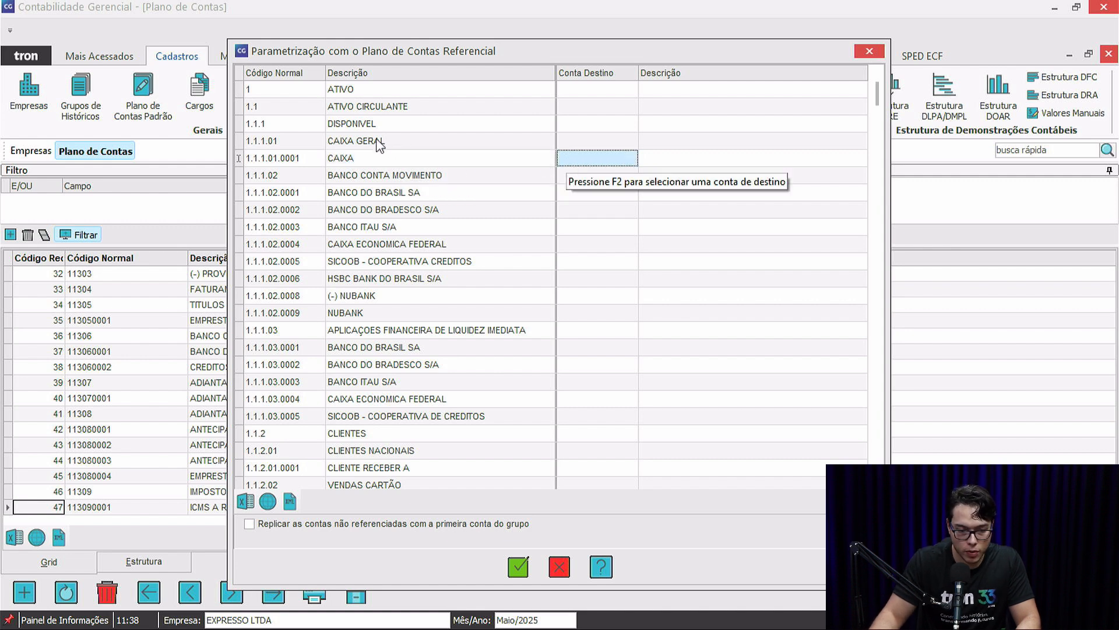
{"action": "left_click", "coordinate": [361, 142]}
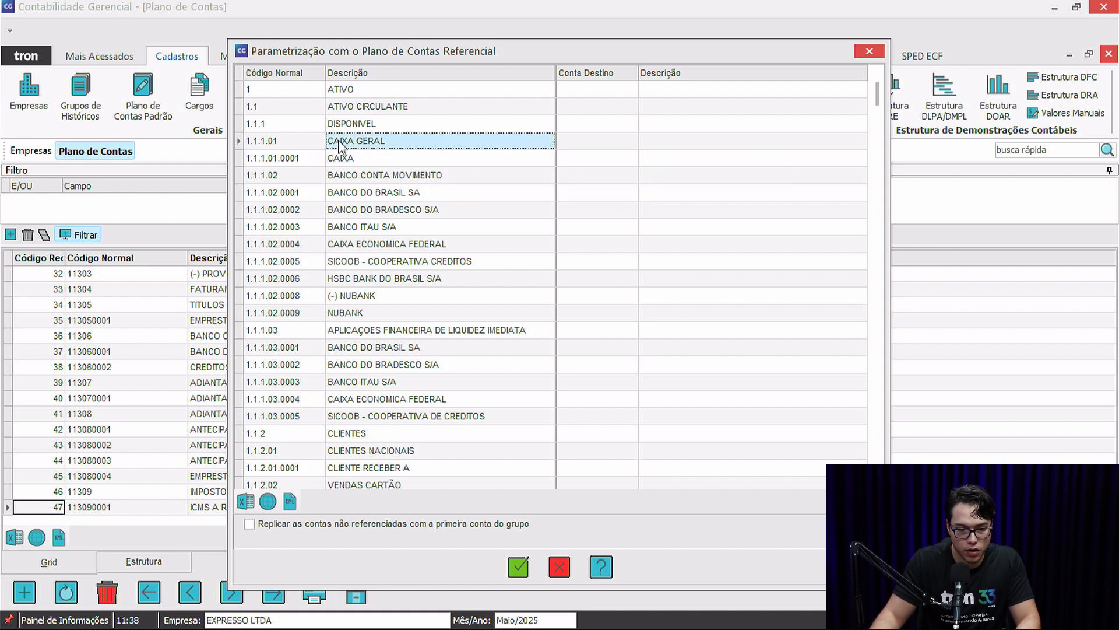
{"action": "key", "text": "F2"}
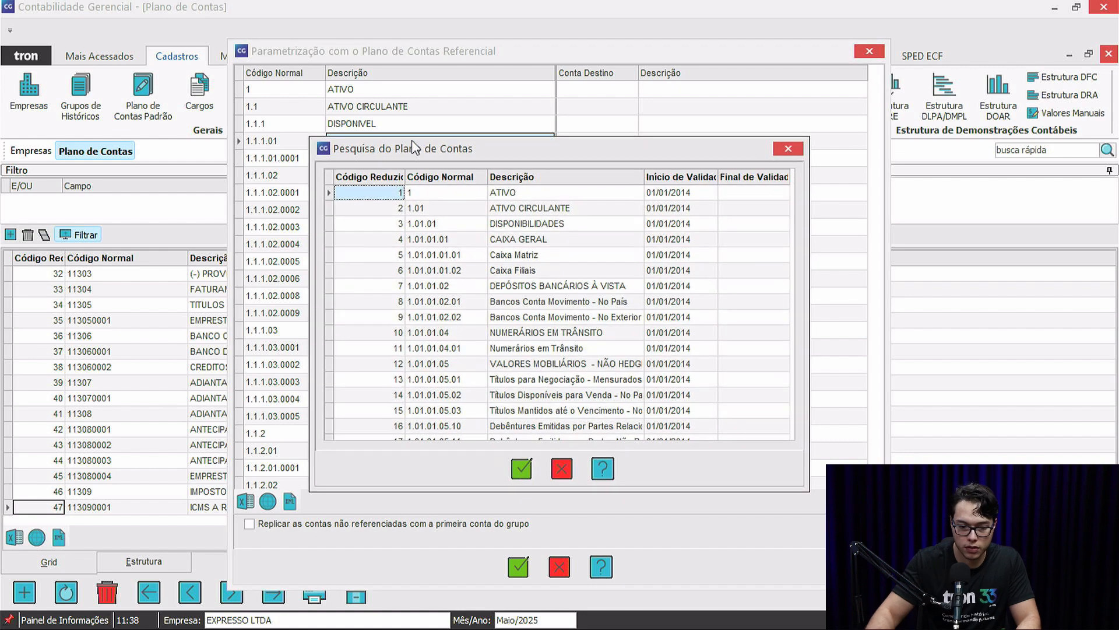
{"action": "left_click", "coordinate": [788, 150]}
Step: Choose Caixa Matriz, 1.01.01.01.01, as Conta Destino for the CAIXA GERAL group and replicate it to the group's analytic accounts
{"action": "left_click", "coordinate": [612, 143]}
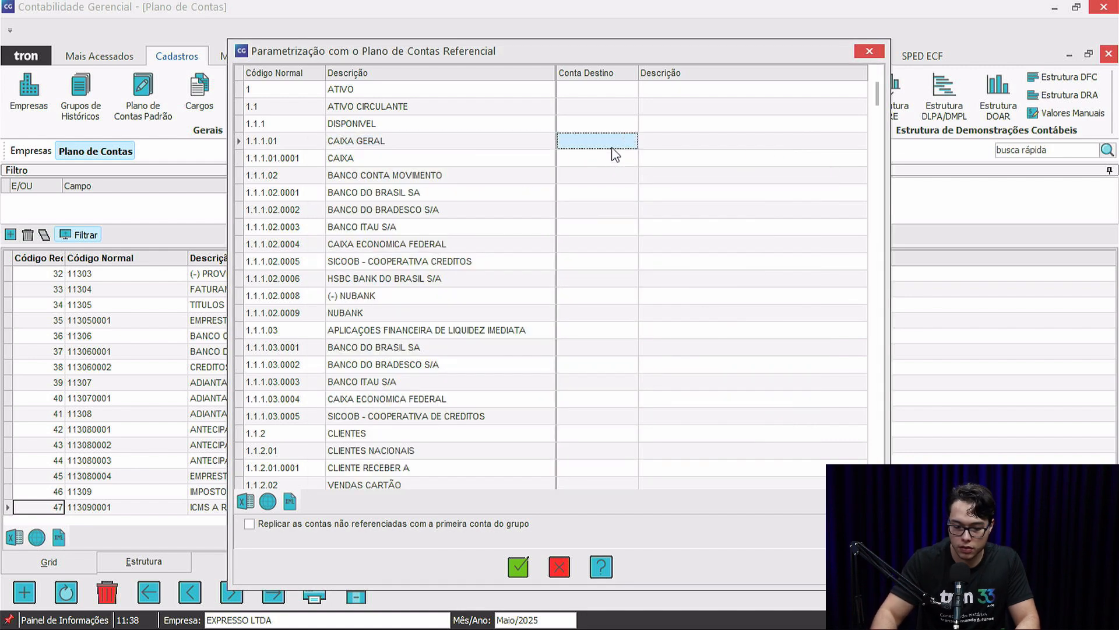
{"action": "key", "text": "F2"}
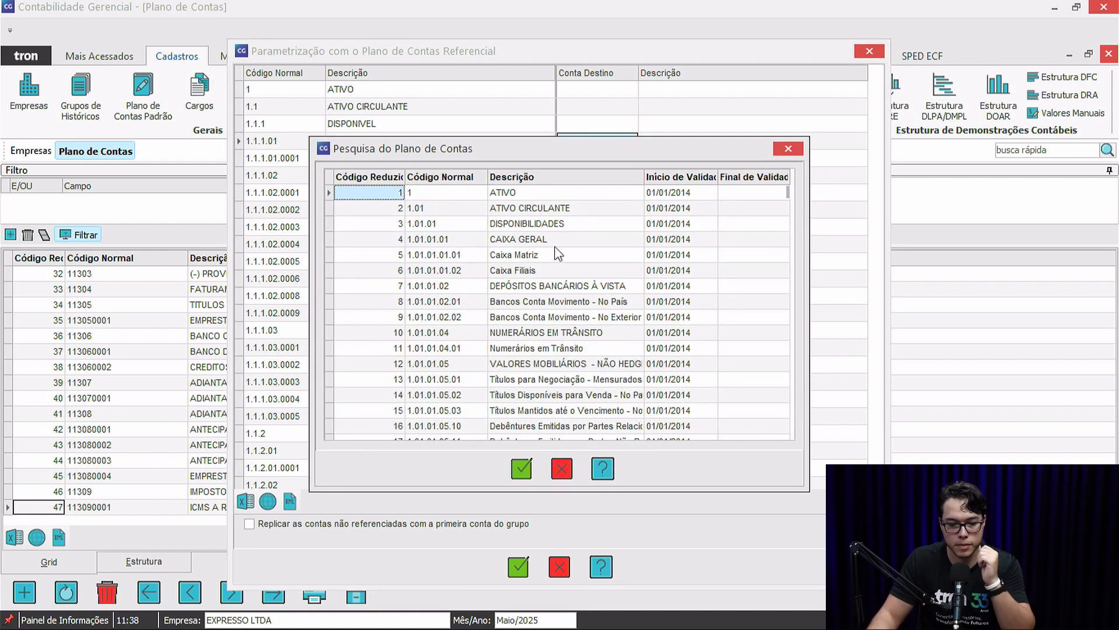
{"action": "left_click", "coordinate": [554, 256]}
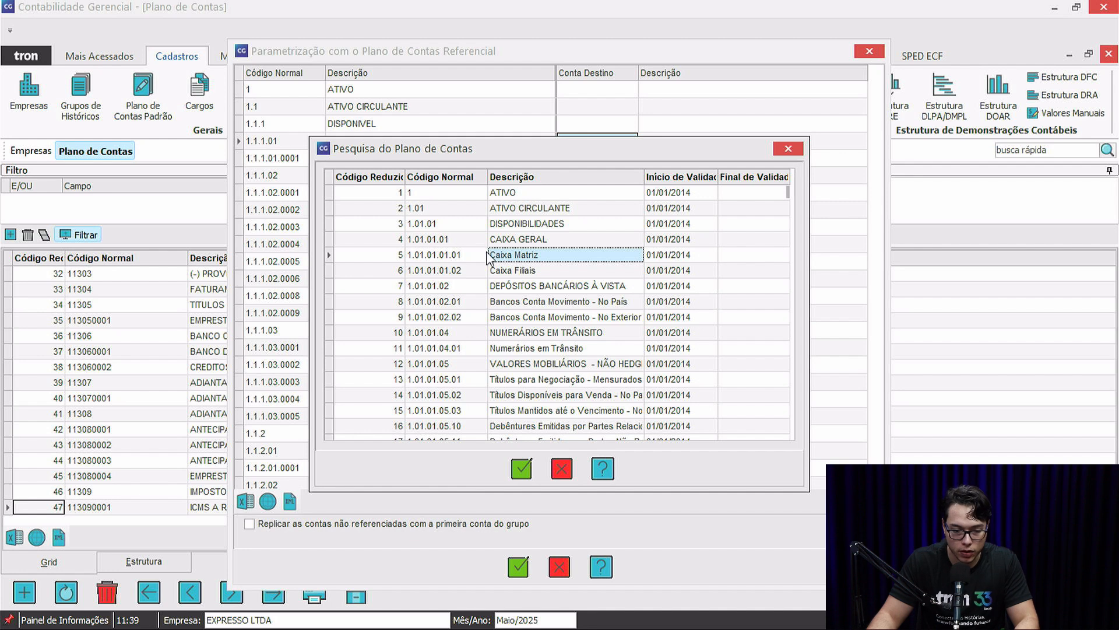
{"action": "double_click", "coordinate": [540, 268]}
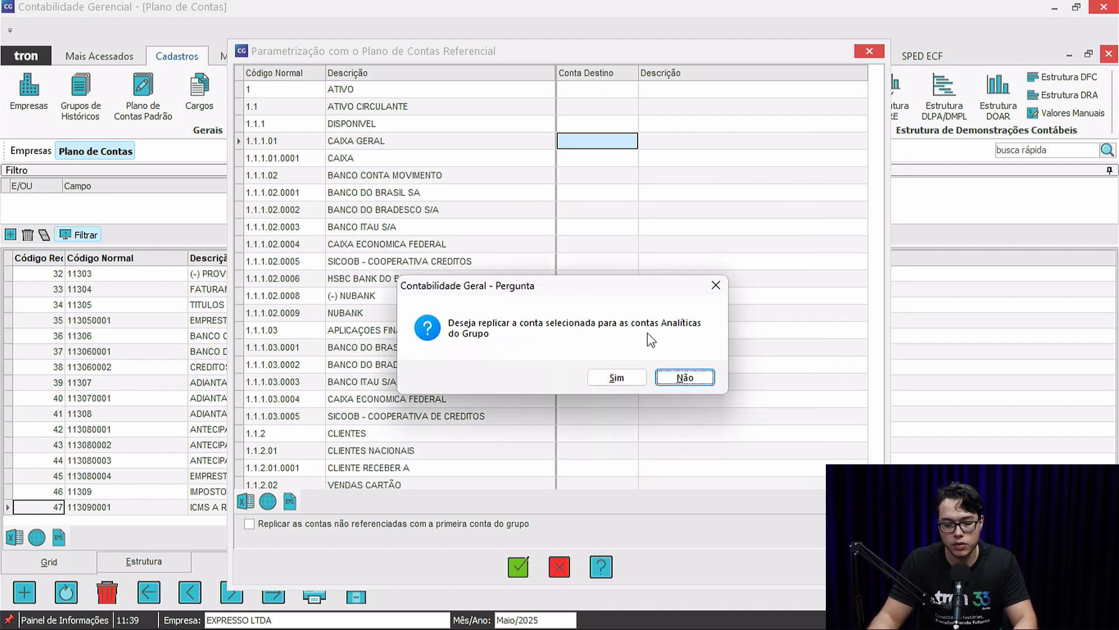
{"action": "left_click", "coordinate": [615, 378]}
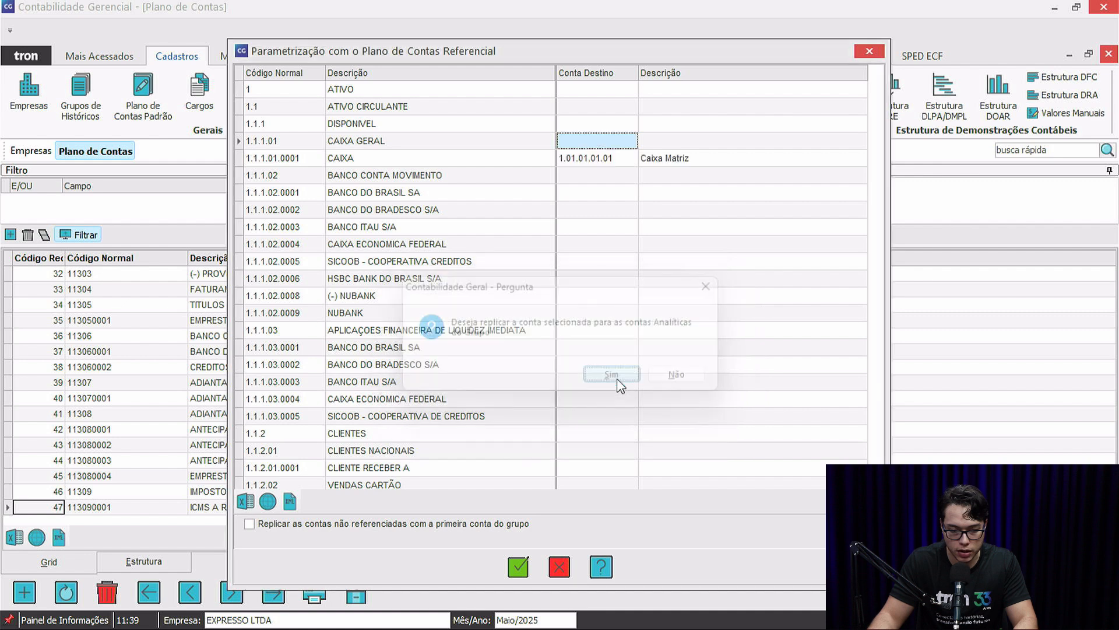
Step: Choose Caixa Matriz, 1.01.01.01.01, as Conta Destino for the BANCO CONTA MOVIMENTO group and replicate it to its analytic accounts
{"action": "left_click", "coordinate": [620, 176]}
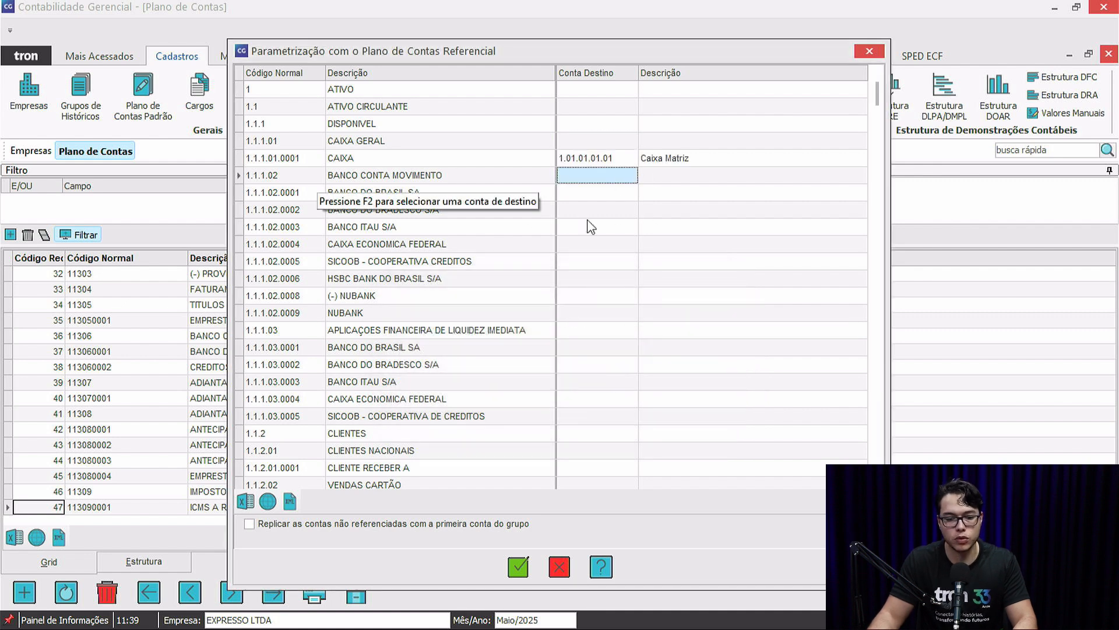
{"action": "left_click", "coordinate": [371, 144]}
{"action": "left_click", "coordinate": [355, 176]}
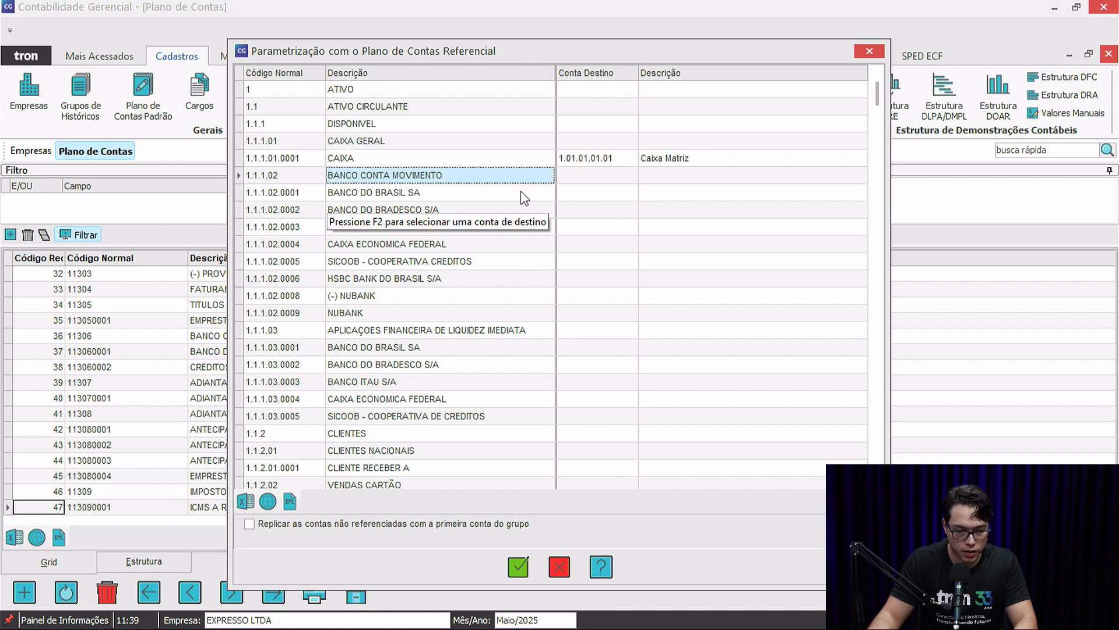
{"action": "left_click", "coordinate": [591, 176]}
{"action": "key", "text": "F2"}
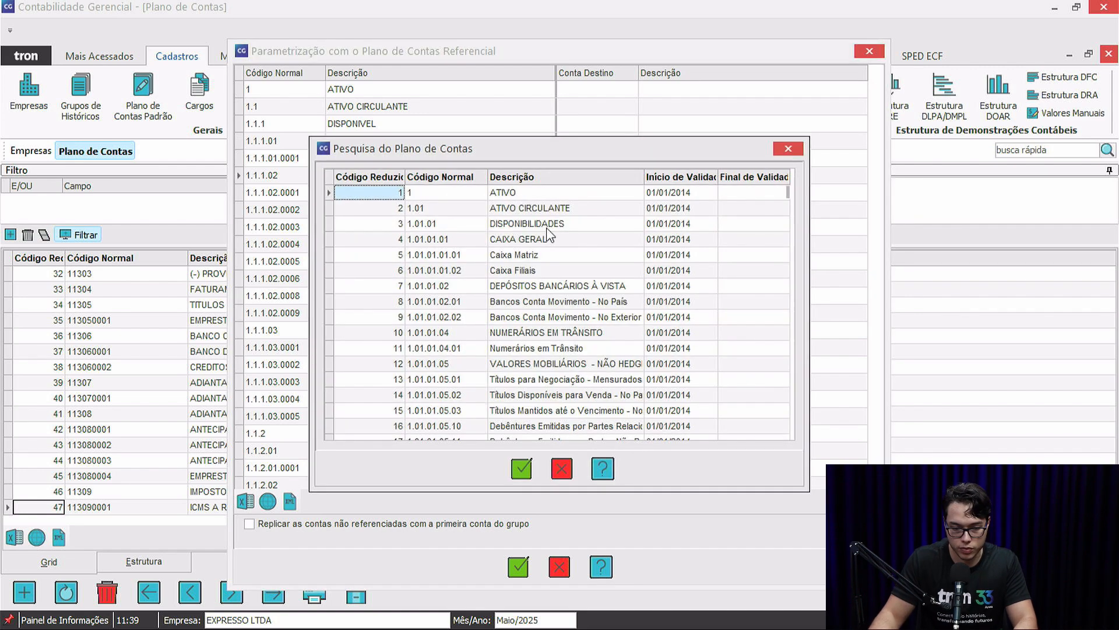
{"action": "left_click", "coordinate": [544, 255]}
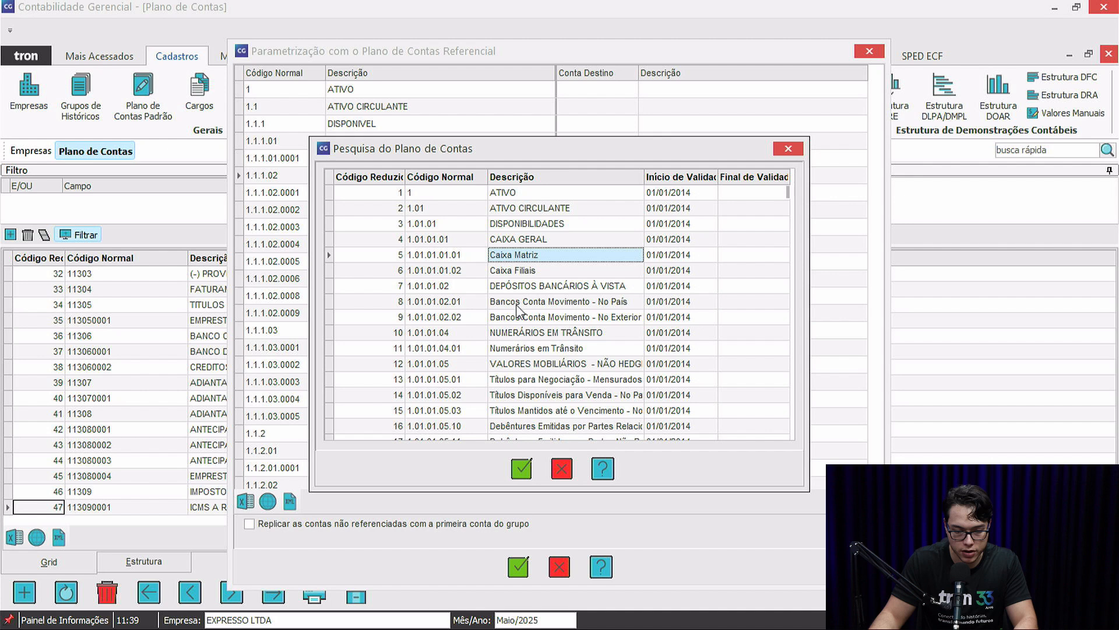
{"action": "left_click", "coordinate": [514, 467]}
{"action": "left_click", "coordinate": [618, 376]}
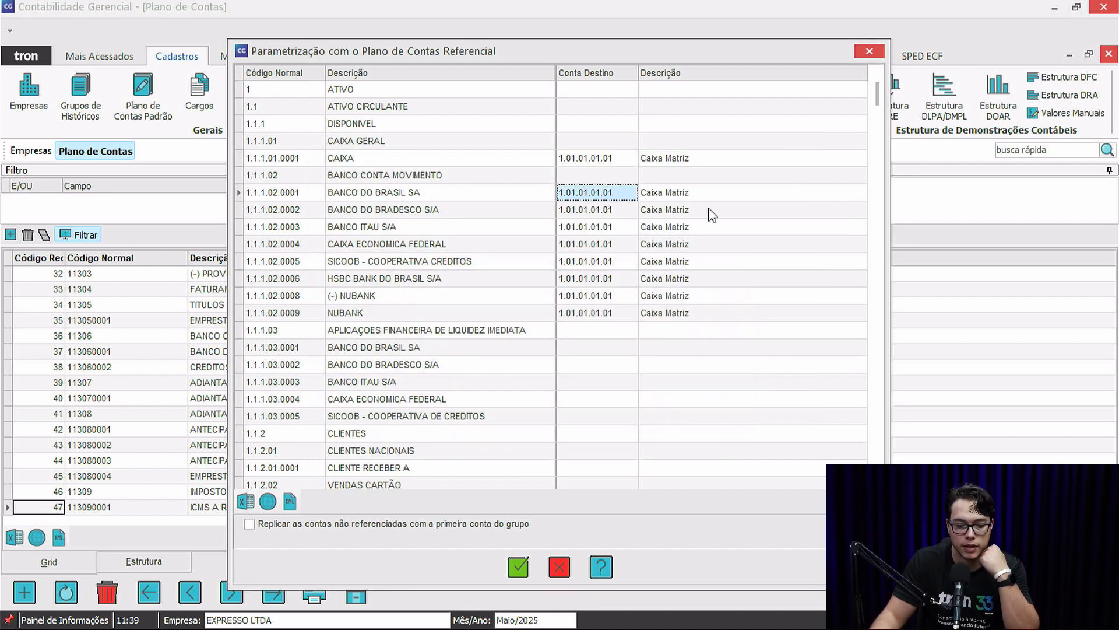
Step: Examine the Conta Destino of each bank account under BANCO CONTA MOVIMENTO, from BANCO DO BRASIL to NUBANK
{"action": "left_click", "coordinate": [693, 192]}
{"action": "left_click", "coordinate": [694, 210]}
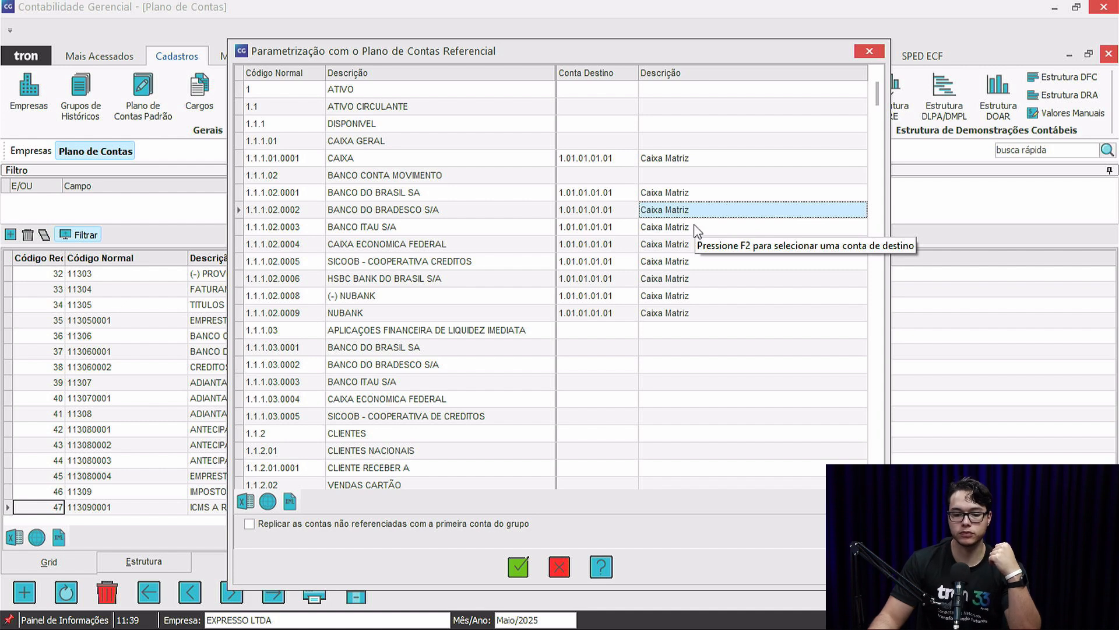
{"action": "left_click", "coordinate": [698, 229]}
{"action": "left_click", "coordinate": [698, 245]}
{"action": "left_click", "coordinate": [698, 261]}
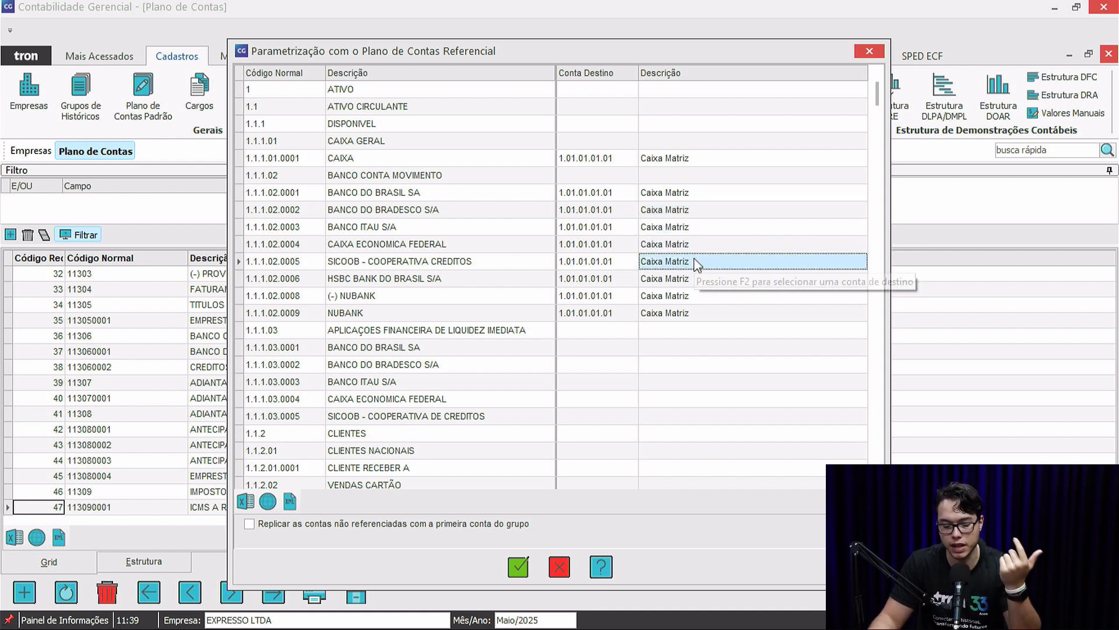
{"action": "left_click", "coordinate": [693, 278]}
{"action": "left_click", "coordinate": [699, 298]}
{"action": "left_click", "coordinate": [692, 314]}
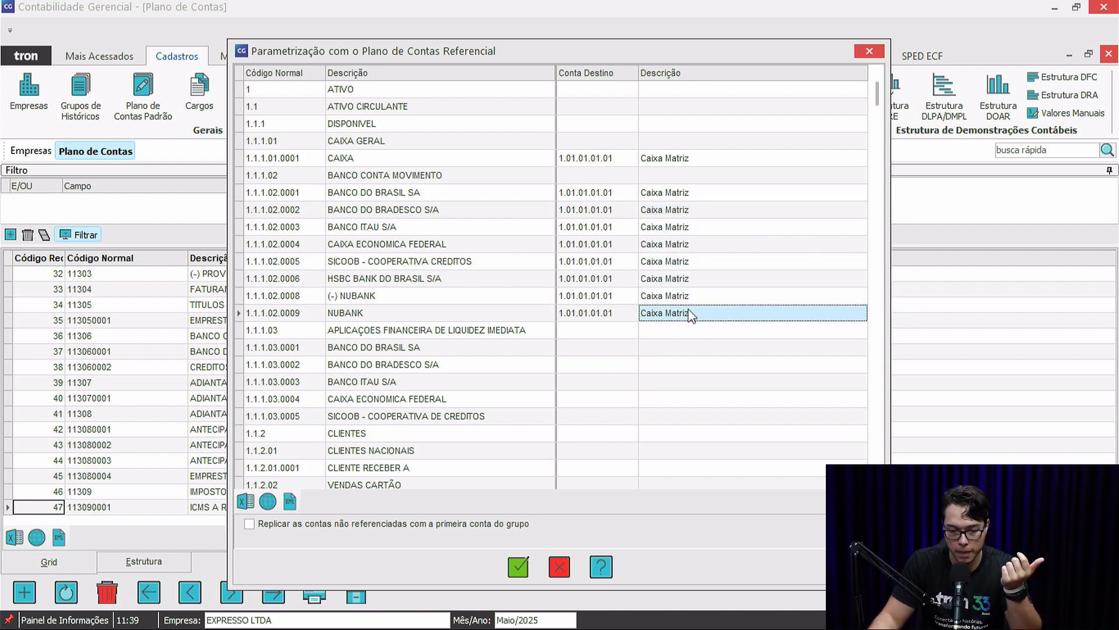
{"action": "left_click", "coordinate": [689, 194]}
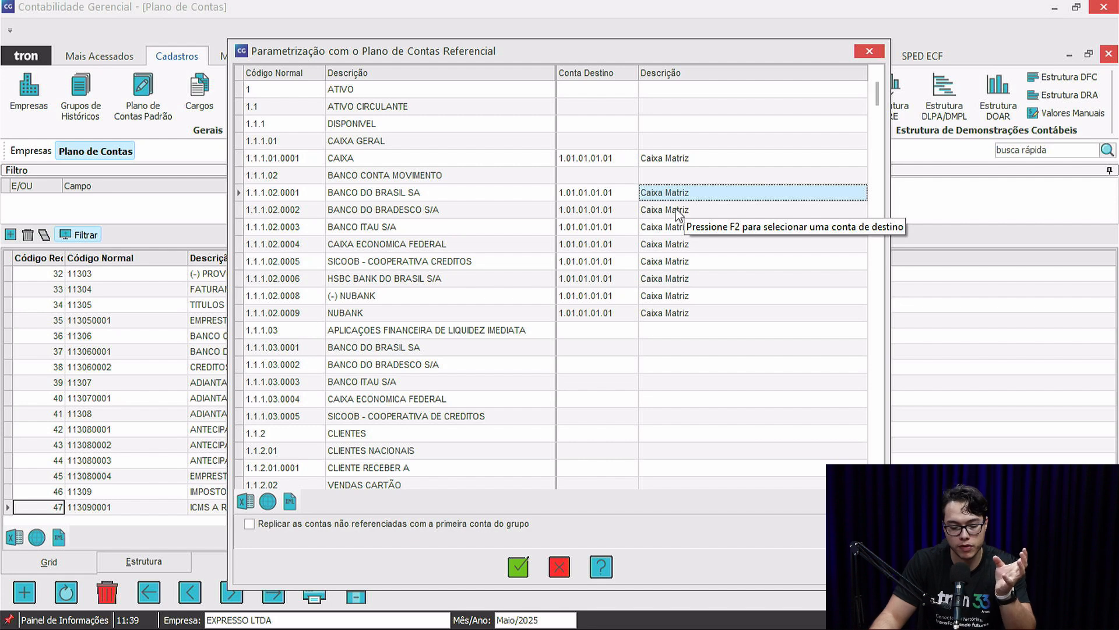
{"action": "left_click", "coordinate": [676, 210]}
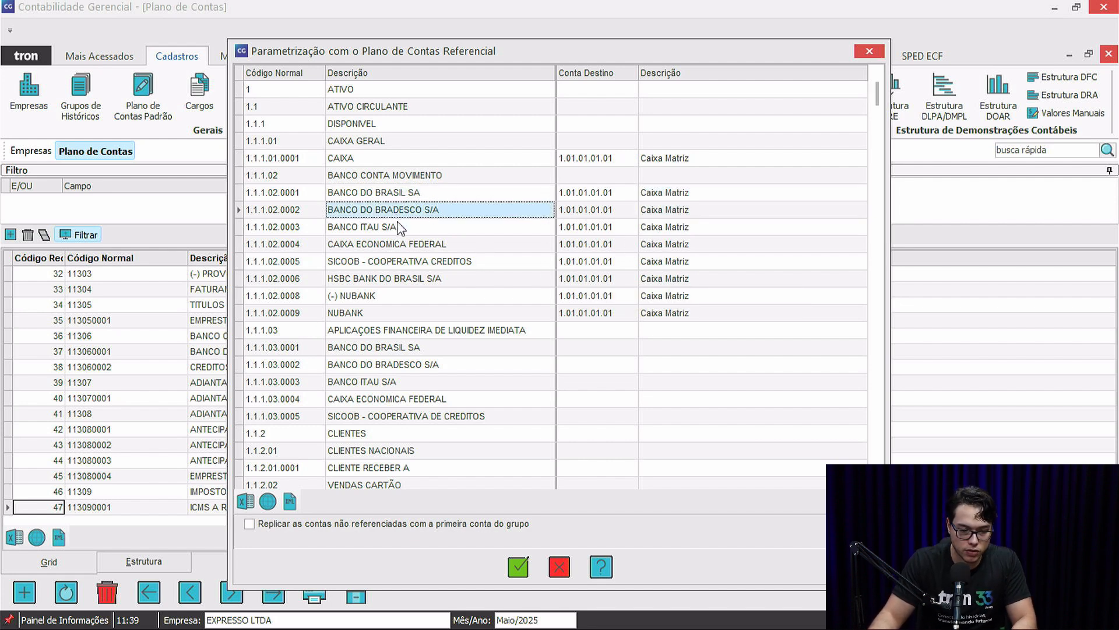
{"action": "left_click", "coordinate": [671, 227]}
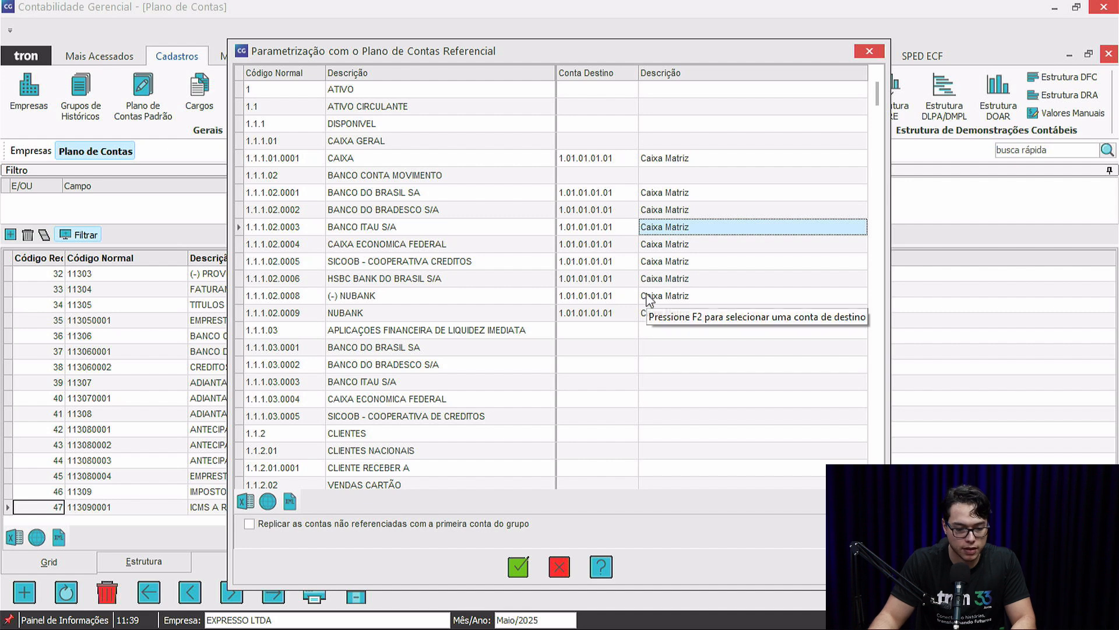
{"action": "scroll", "coordinate": [647, 295], "scroll_direction": "down", "scroll_amount": 1}
{"action": "scroll", "coordinate": [652, 306], "scroll_direction": "up", "scroll_amount": 1}
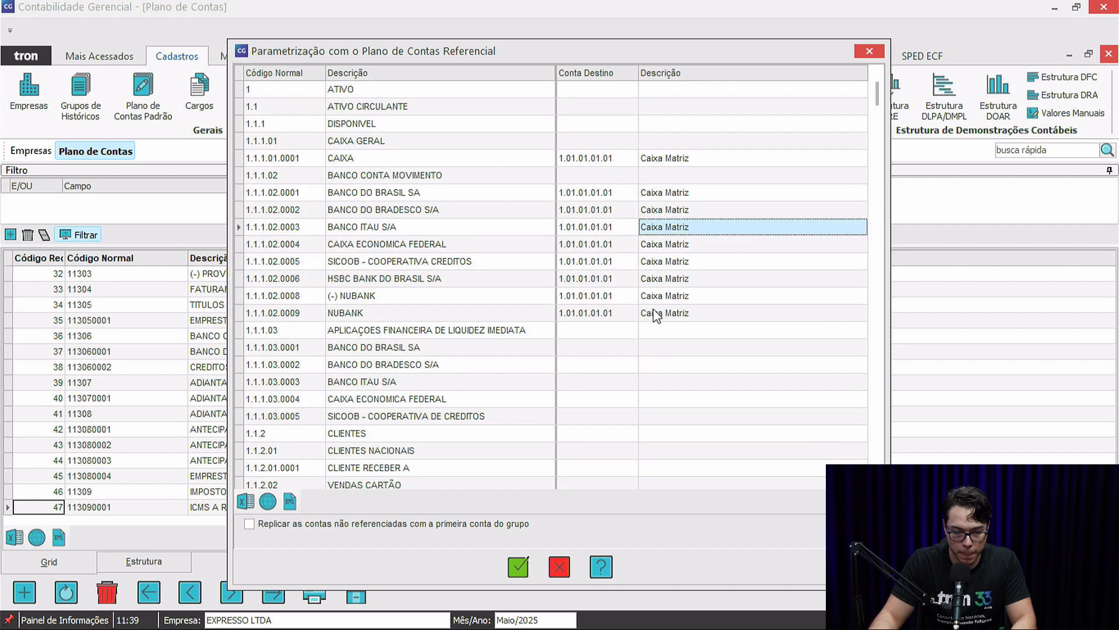
Step: Compare the Conta Destino entries of the APLICAÇOES FINANCEIRA DE LIQUIDEZ IMEDIATA accounts with those of the BANCO CONTA MOVIMENTO and CAIXA GERAL groups
{"action": "left_click", "coordinate": [612, 197]}
{"action": "scroll", "coordinate": [564, 303], "scroll_direction": "down", "scroll_amount": 2}
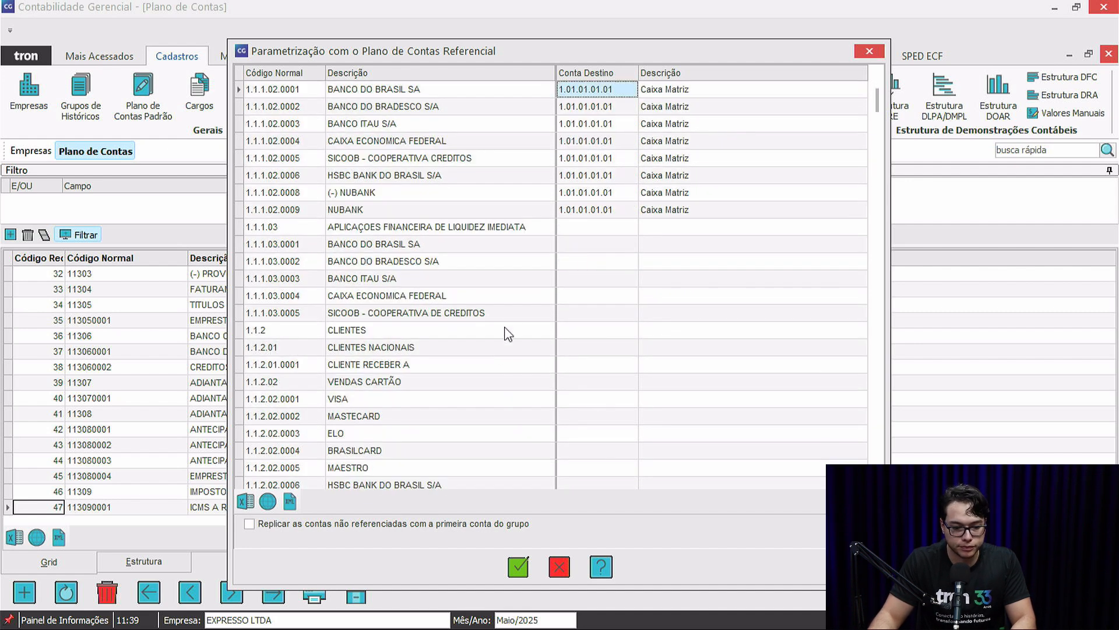
{"action": "left_click", "coordinate": [586, 243]}
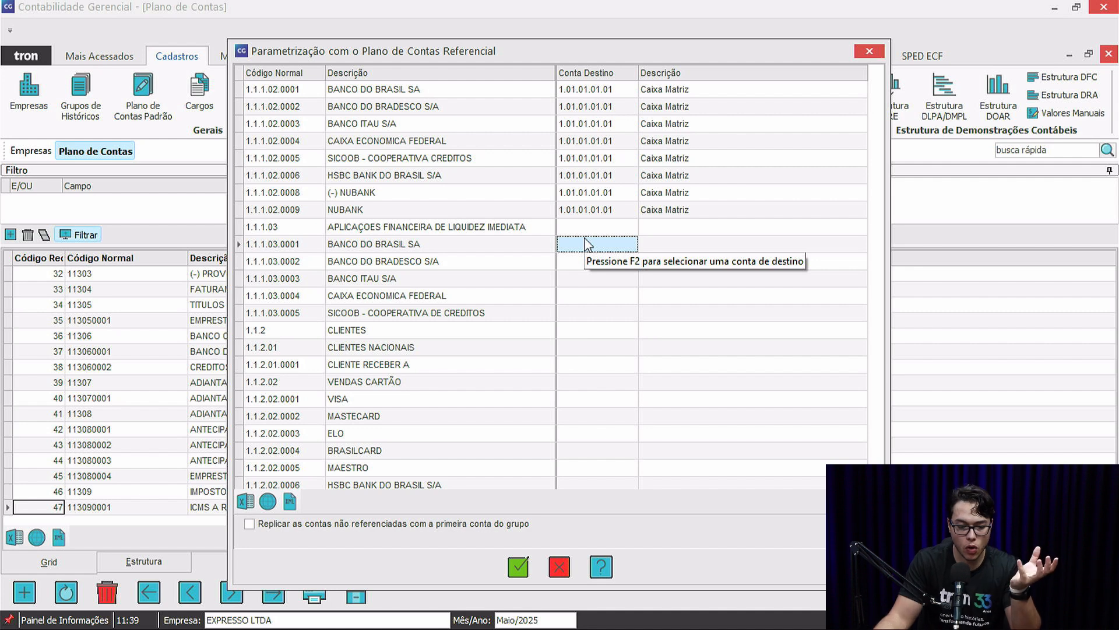
{"action": "scroll", "coordinate": [587, 244], "scroll_direction": "up", "scroll_amount": 2}
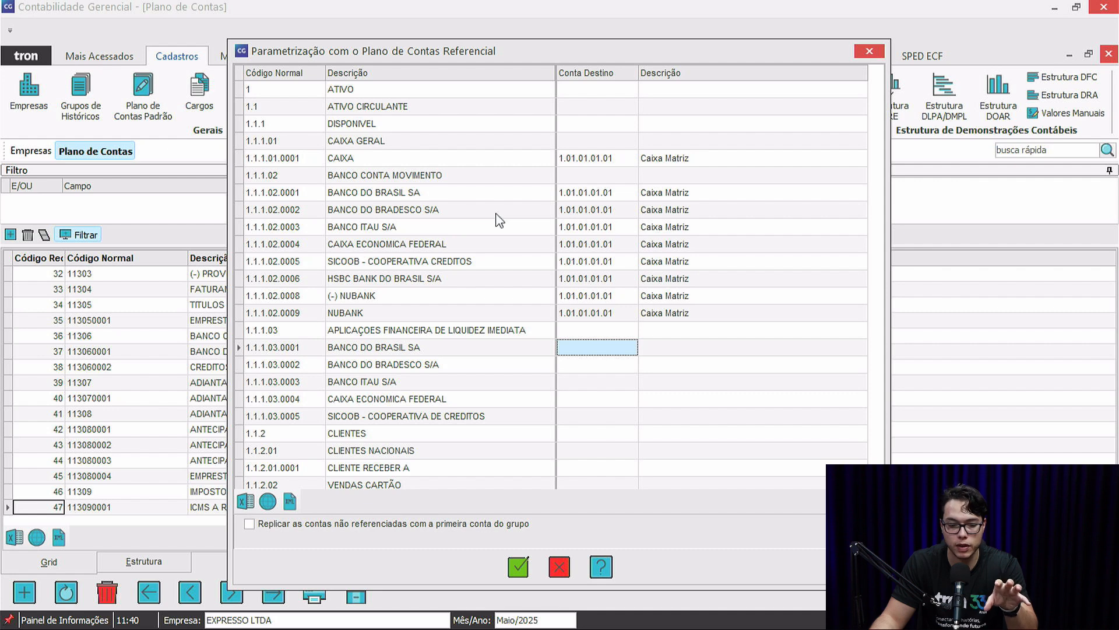
{"action": "left_click", "coordinate": [616, 179]}
{"action": "left_click", "coordinate": [615, 145]}
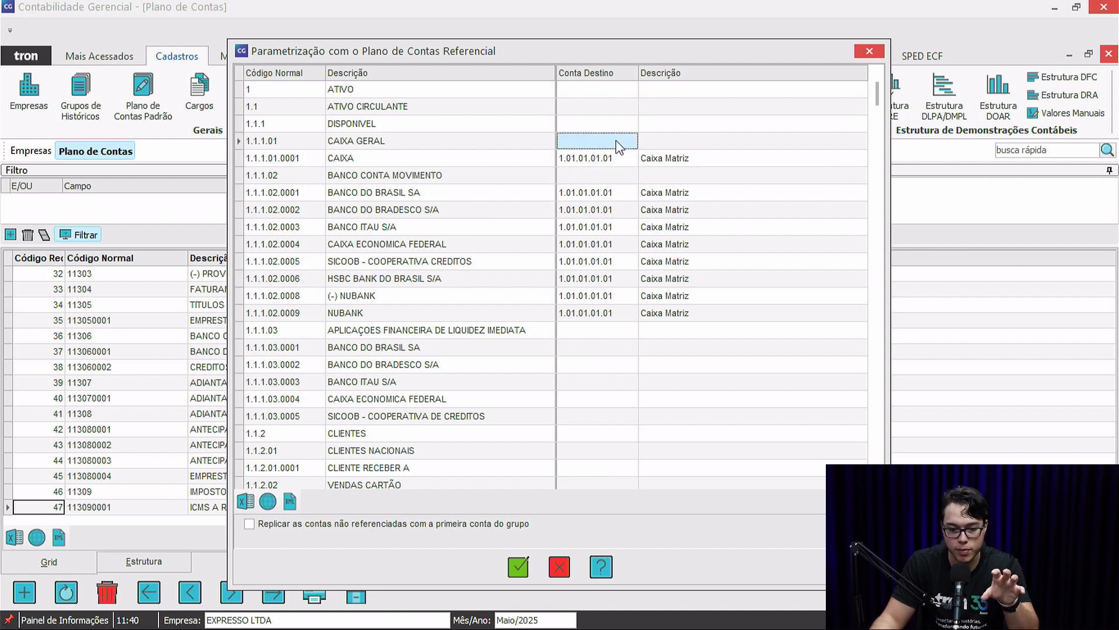
{"action": "left_click", "coordinate": [376, 162]}
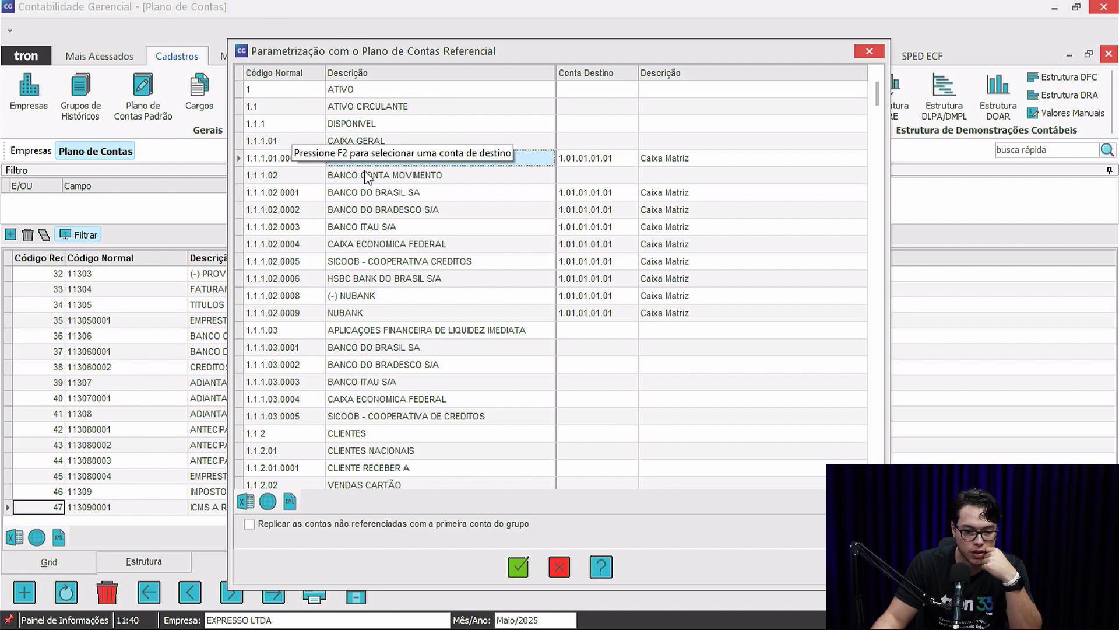
Step: Browse the referential accounts available as Conta Destino for the BANCO CONTA MOVIMENTO group without choosing one
{"action": "left_click", "coordinate": [493, 178]}
{"action": "left_click", "coordinate": [599, 175]}
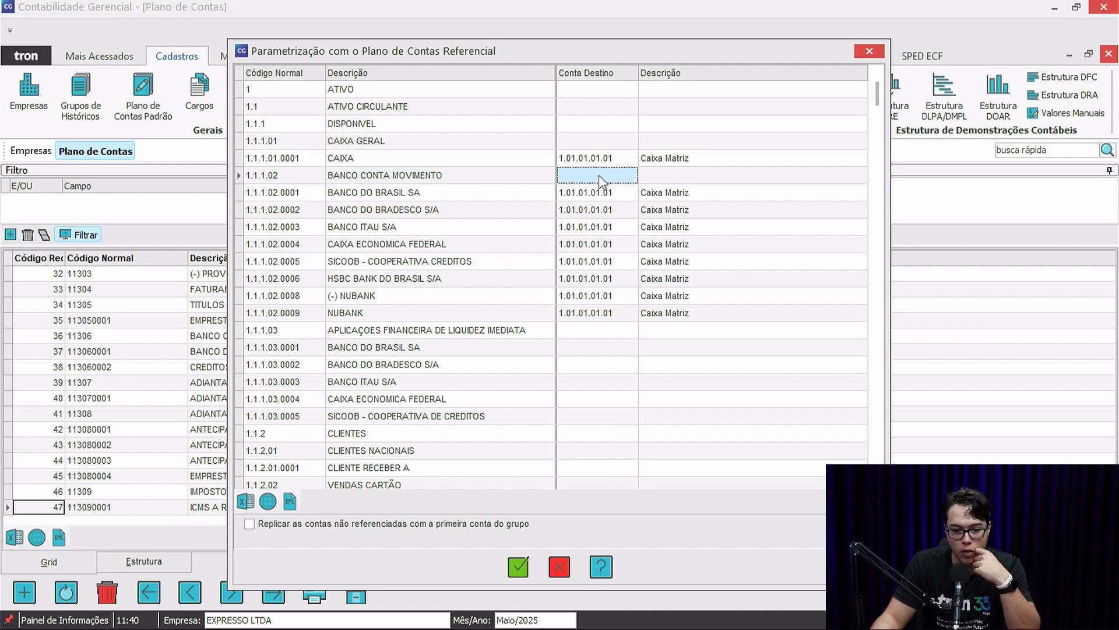
{"action": "key", "text": "F2"}
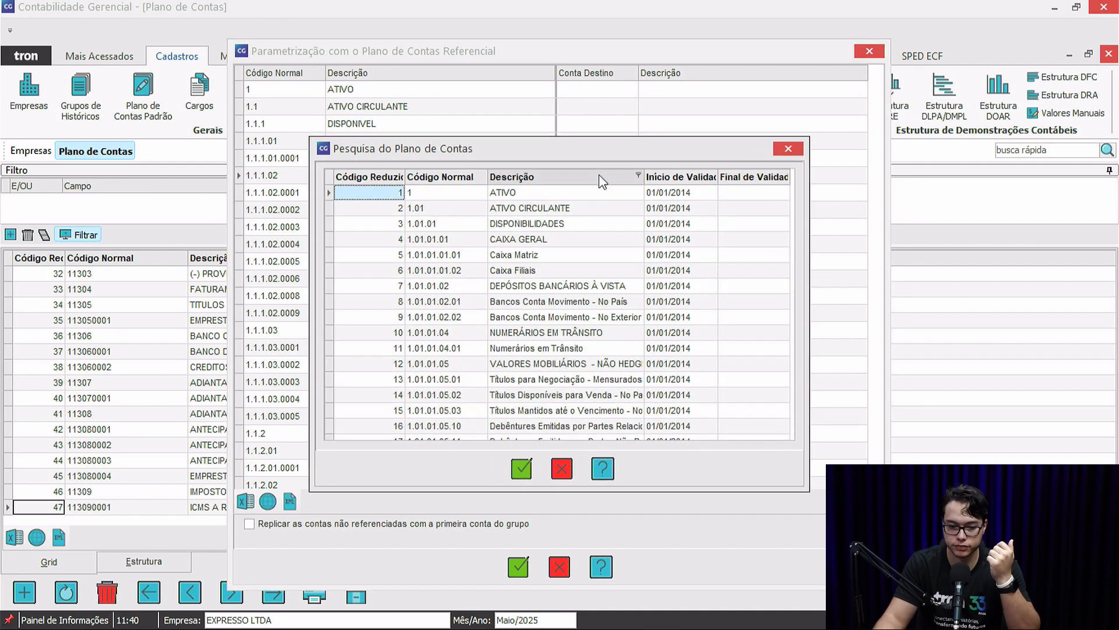
{"action": "scroll", "coordinate": [577, 257], "scroll_direction": "down", "scroll_amount": 10}
{"action": "scroll", "coordinate": [566, 286], "scroll_direction": "down", "scroll_amount": 4}
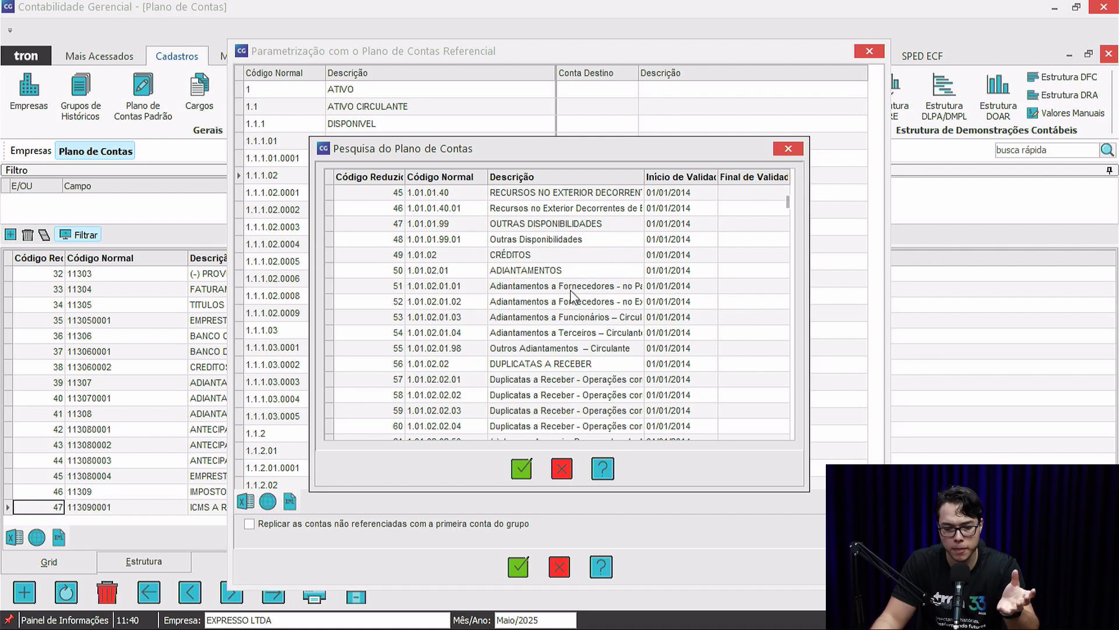
{"action": "scroll", "coordinate": [561, 392], "scroll_direction": "down", "scroll_amount": 4}
{"action": "key", "text": "Escape"}
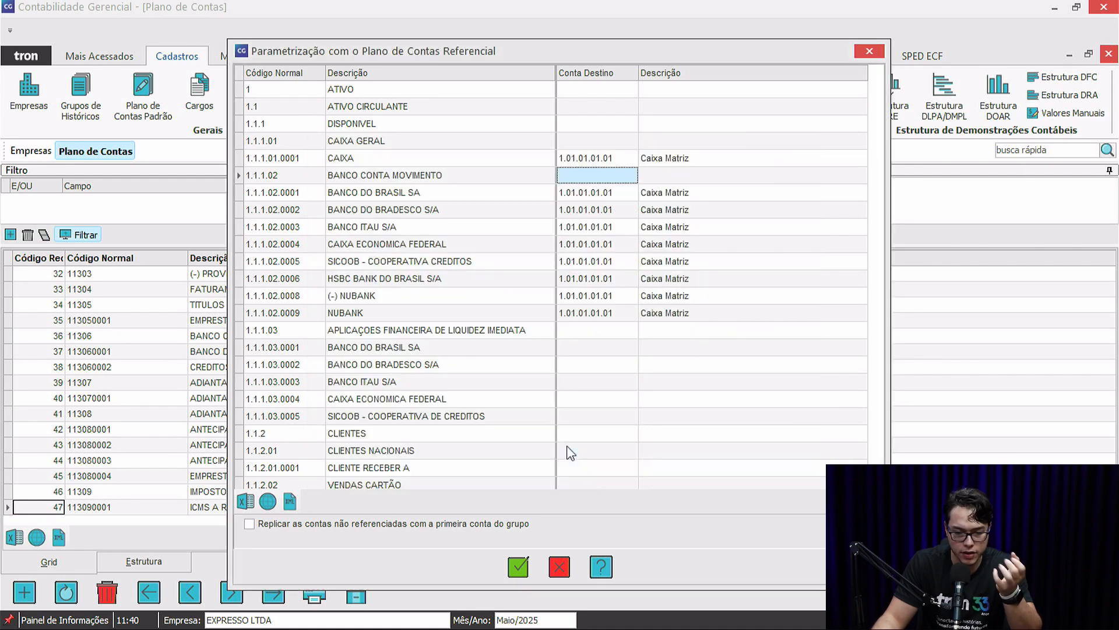
Step: Examine the Conta Destino entries of the ATIVO accounts, from CAIXA through DUPLICATAS A RECEBER to the start of PASSIVO
{"action": "left_click", "coordinate": [385, 162]}
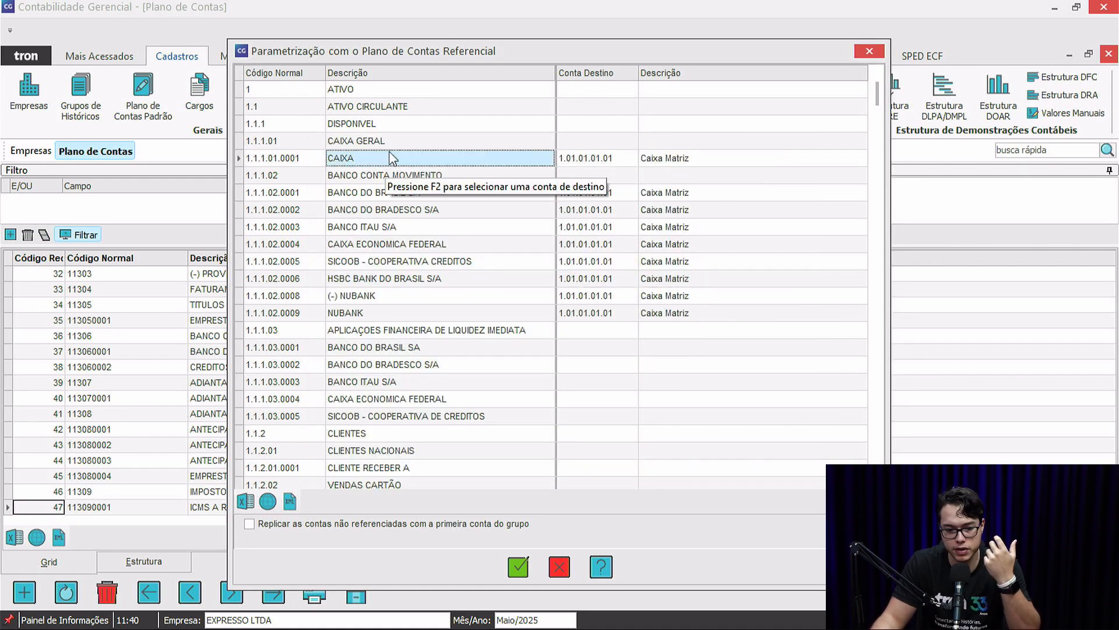
{"action": "scroll", "coordinate": [379, 327], "scroll_direction": "down", "scroll_amount": 9}
{"action": "left_click", "coordinate": [399, 331]}
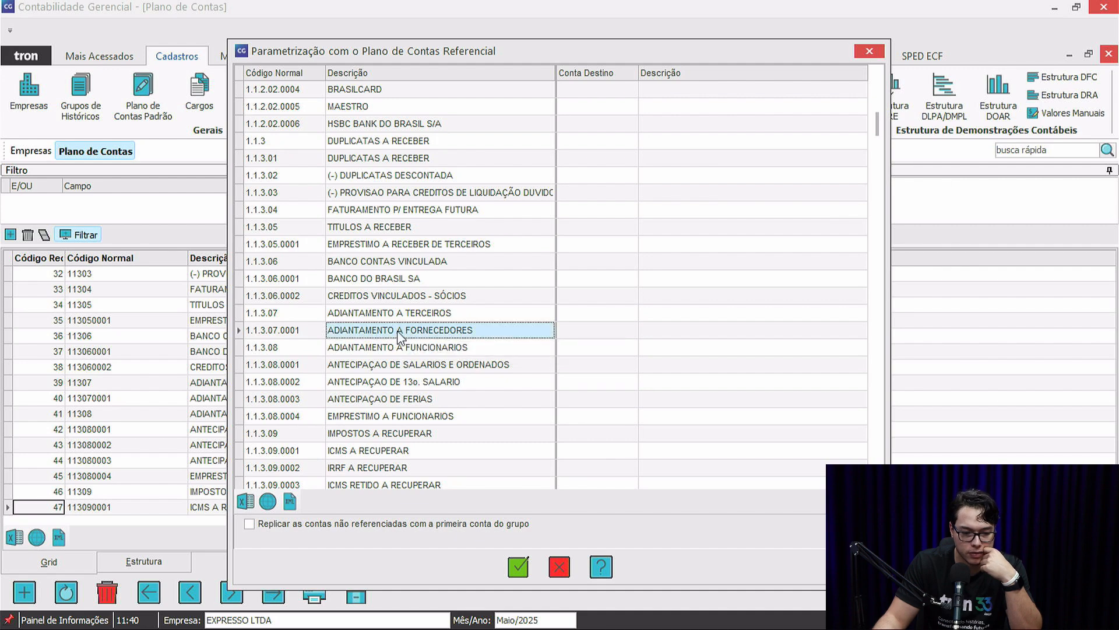
{"action": "left_click", "coordinate": [303, 346]}
{"action": "scroll", "coordinate": [303, 348], "scroll_direction": "down", "scroll_amount": 15}
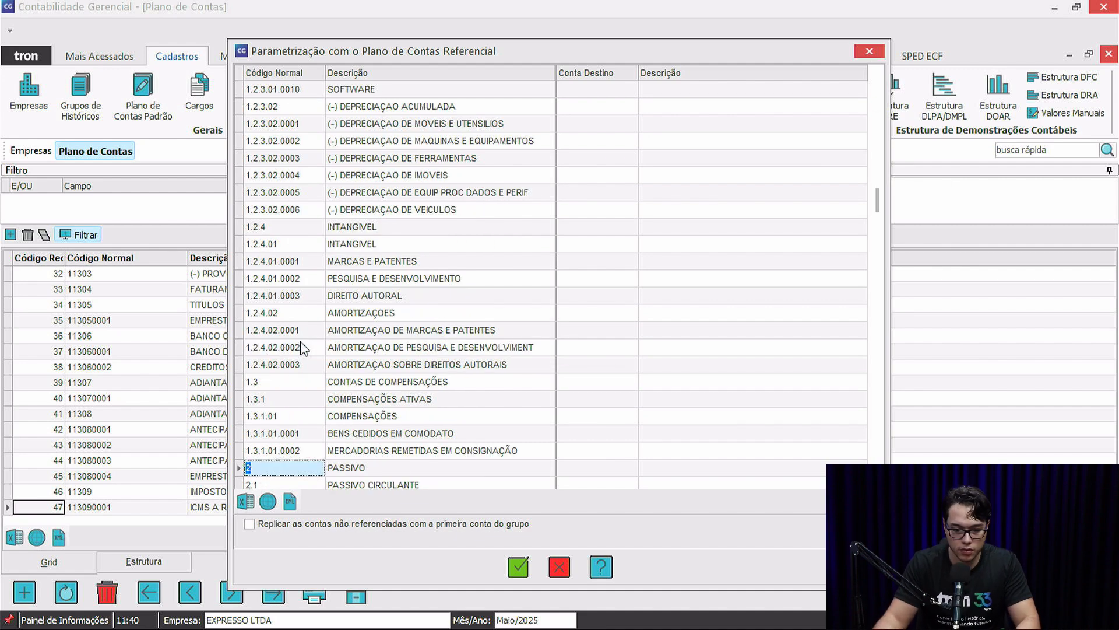
{"action": "left_click", "coordinate": [598, 467]}
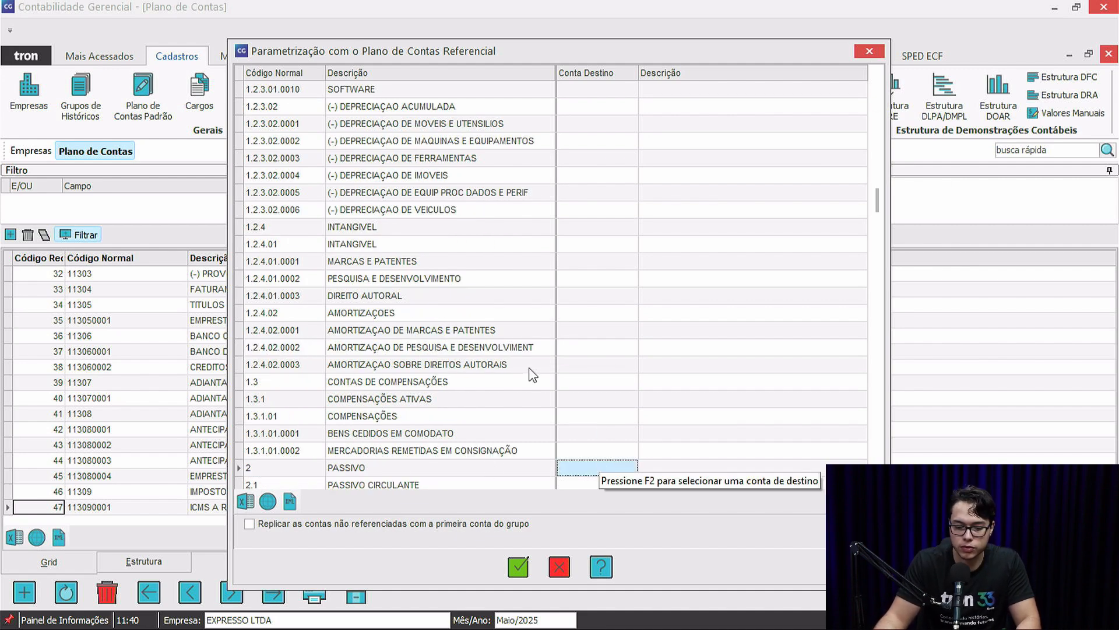
Step: Examine the Conta Destino entries of the PASSIVO accounts, from OBRIGAÇOES SOCIAIS to the start of the RECEITAS group
{"action": "scroll", "coordinate": [438, 383], "scroll_direction": "down", "scroll_amount": 5}
{"action": "scroll", "coordinate": [439, 383], "scroll_direction": "down", "scroll_amount": 10}
{"action": "left_click", "coordinate": [374, 364]}
{"action": "left_click", "coordinate": [307, 348]}
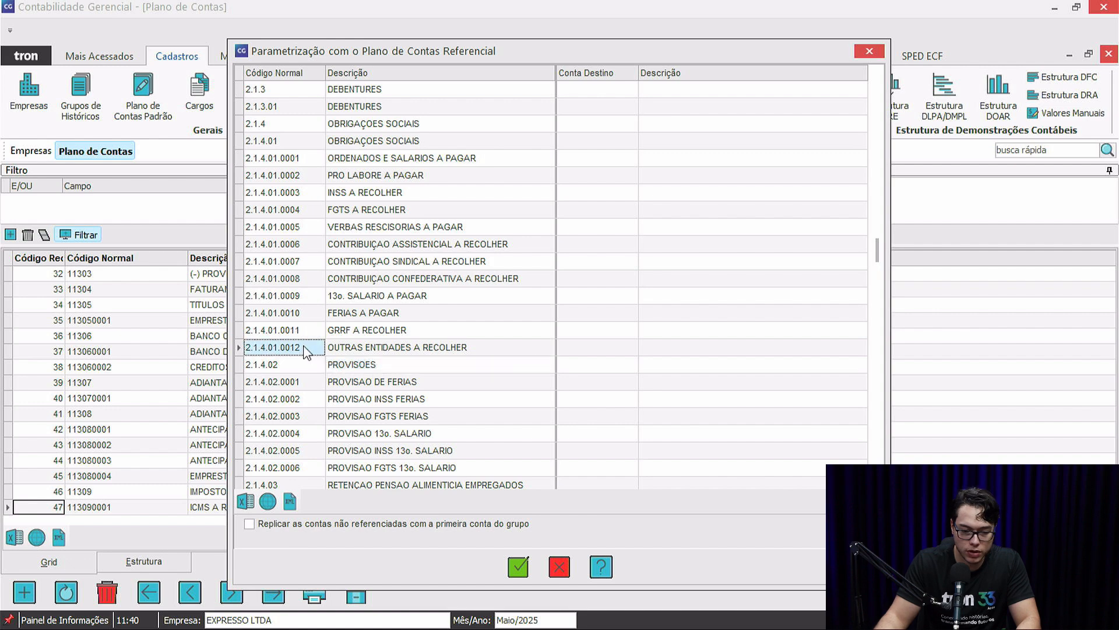
{"action": "key", "text": "3"}
{"action": "scroll", "coordinate": [336, 421], "scroll_direction": "down", "scroll_amount": 6}
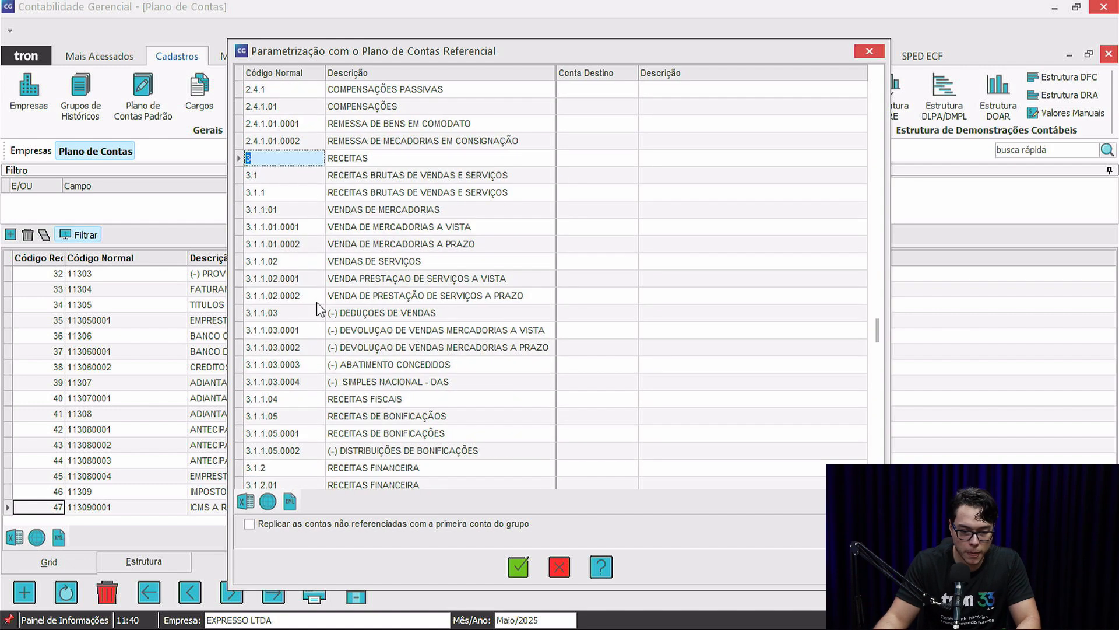
{"action": "scroll", "coordinate": [363, 266], "scroll_direction": "up", "scroll_amount": 2}
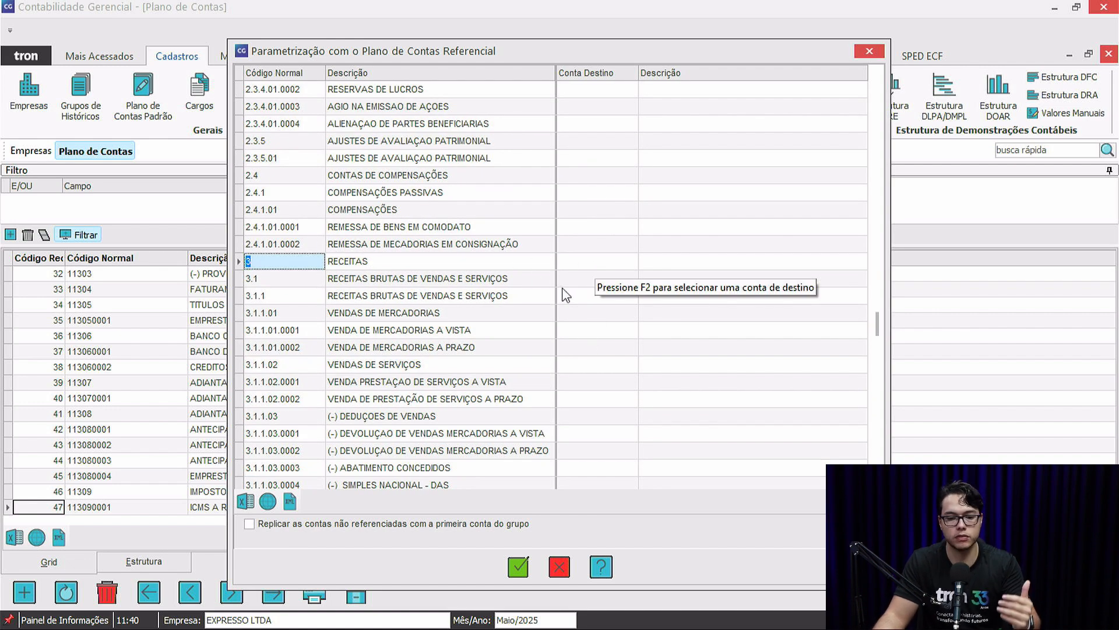
Step: Review the mapping back up to the first ATIVO accounts and save the referential parametrization
{"action": "scroll", "coordinate": [699, 309], "scroll_direction": "up", "scroll_amount": 20}
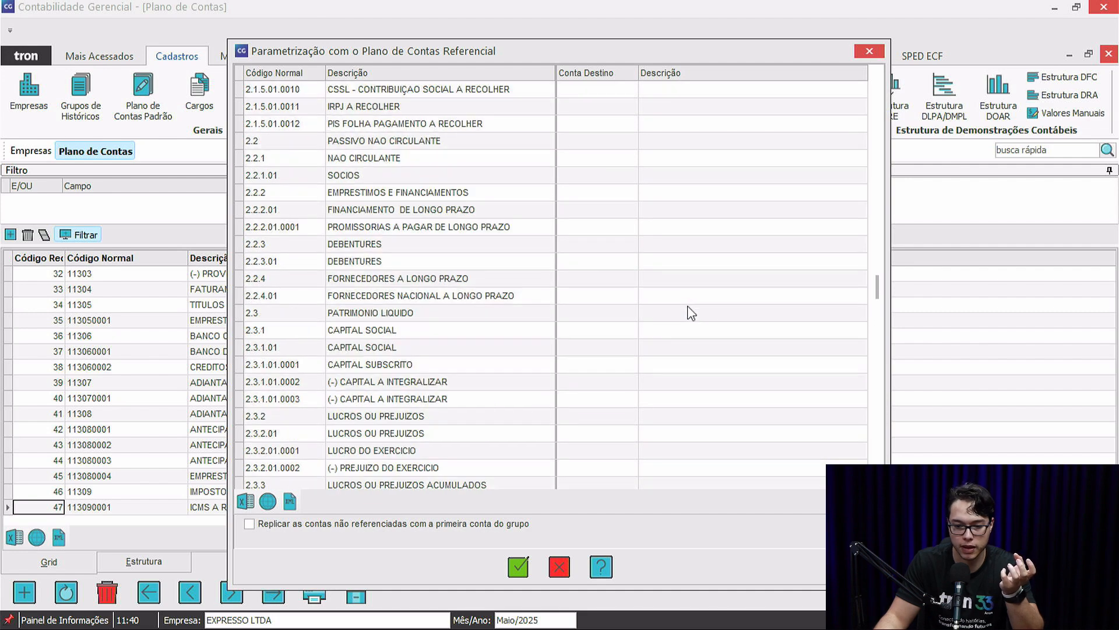
{"action": "scroll", "coordinate": [757, 271], "scroll_direction": "up", "scroll_amount": 20}
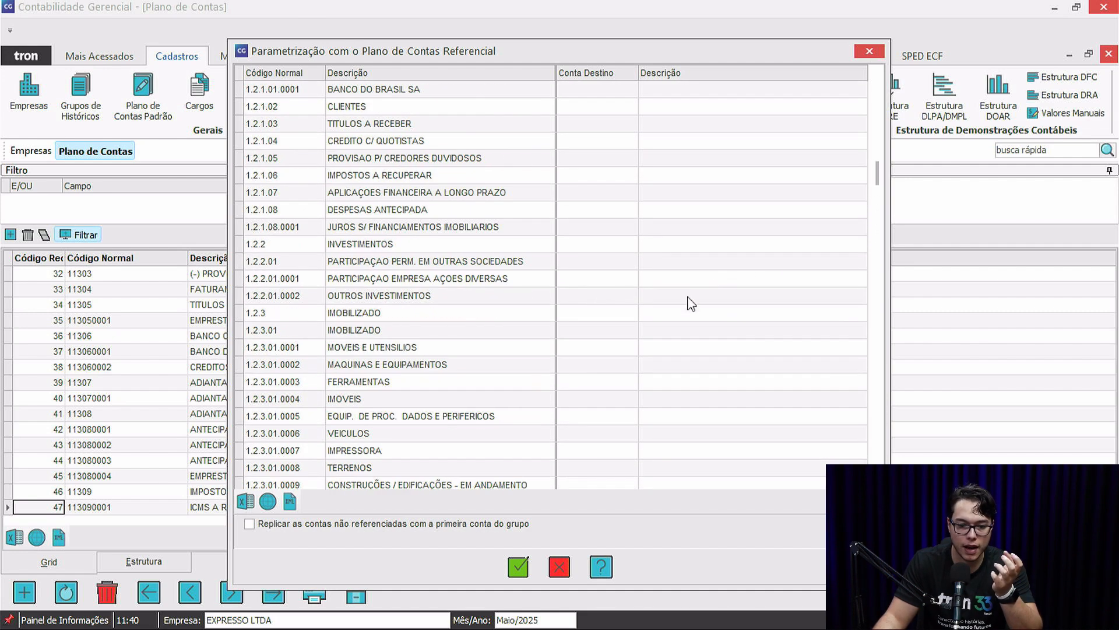
{"action": "scroll", "coordinate": [687, 263], "scroll_direction": "up", "scroll_amount": 5}
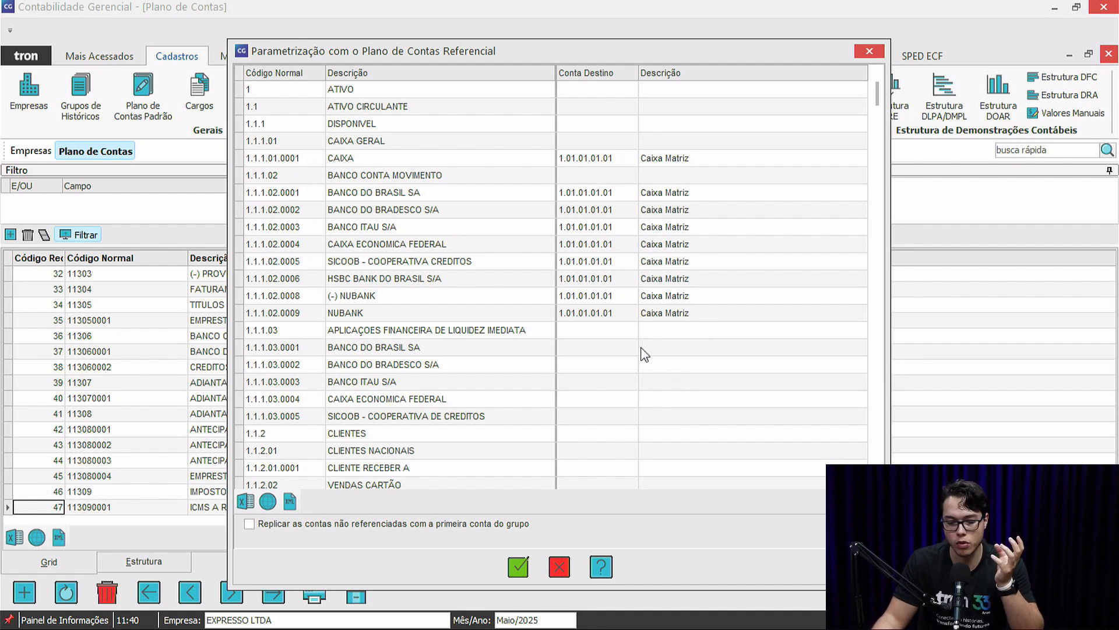
{"action": "left_click", "coordinate": [513, 570]}
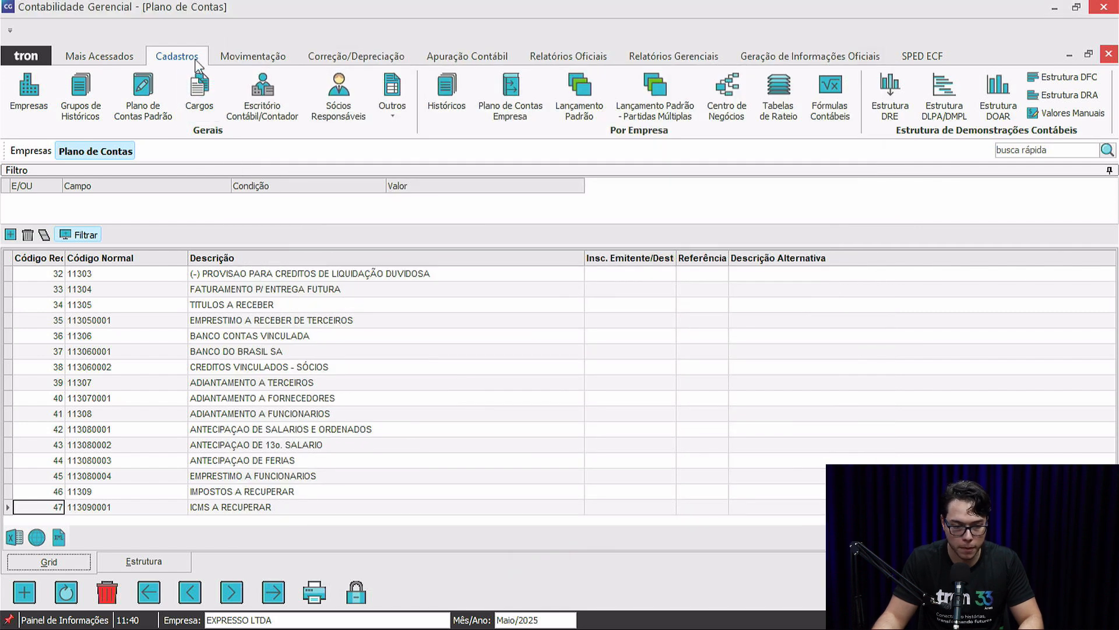
Step: Set the Qualificação da Pessoa Jurídica of EXPRESSO LTDA's 01/01/2025–31/12/2025 accounting period to PJ em Geral
{"action": "left_click", "coordinate": [29, 93]}
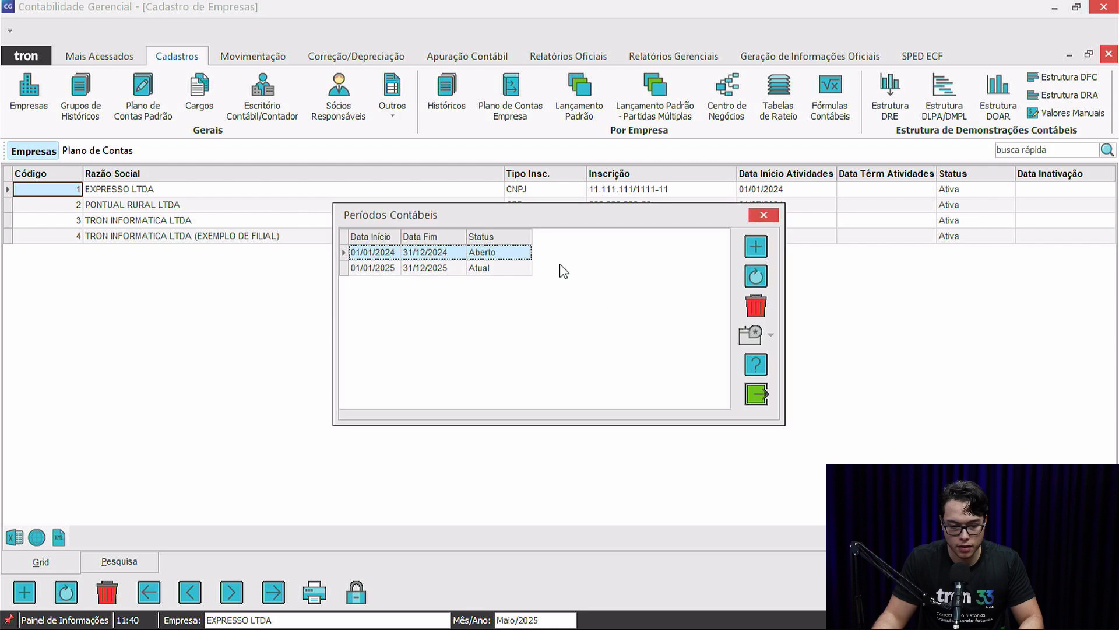
{"action": "left_click", "coordinate": [448, 269]}
{"action": "left_click", "coordinate": [757, 277]}
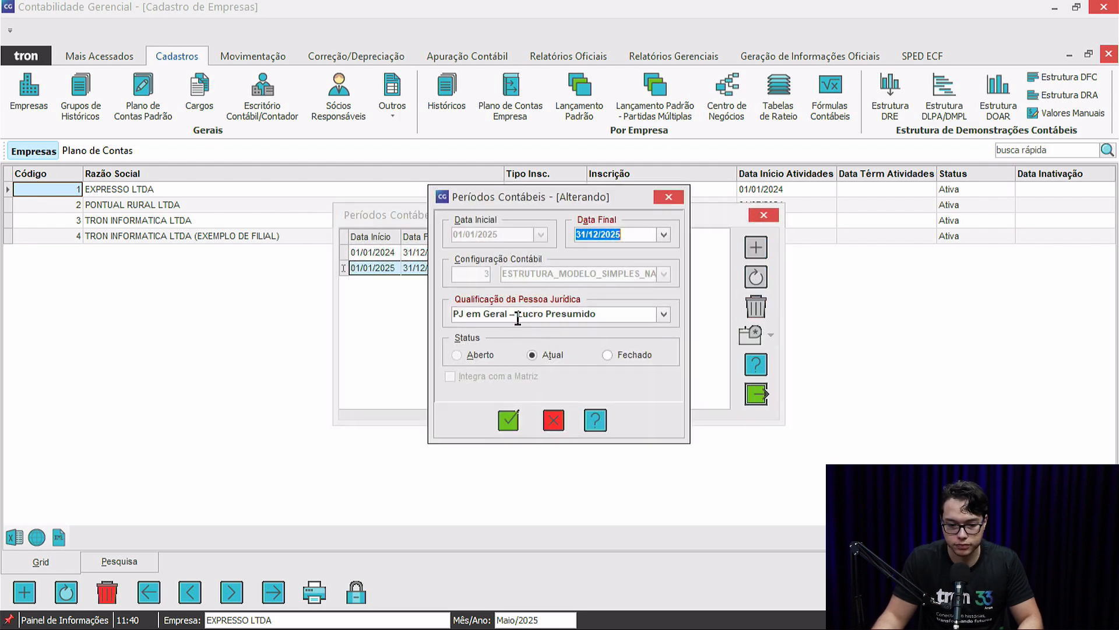
{"action": "left_click", "coordinate": [663, 315]}
{"action": "left_click", "coordinate": [502, 346]}
{"action": "left_click", "coordinate": [509, 420]}
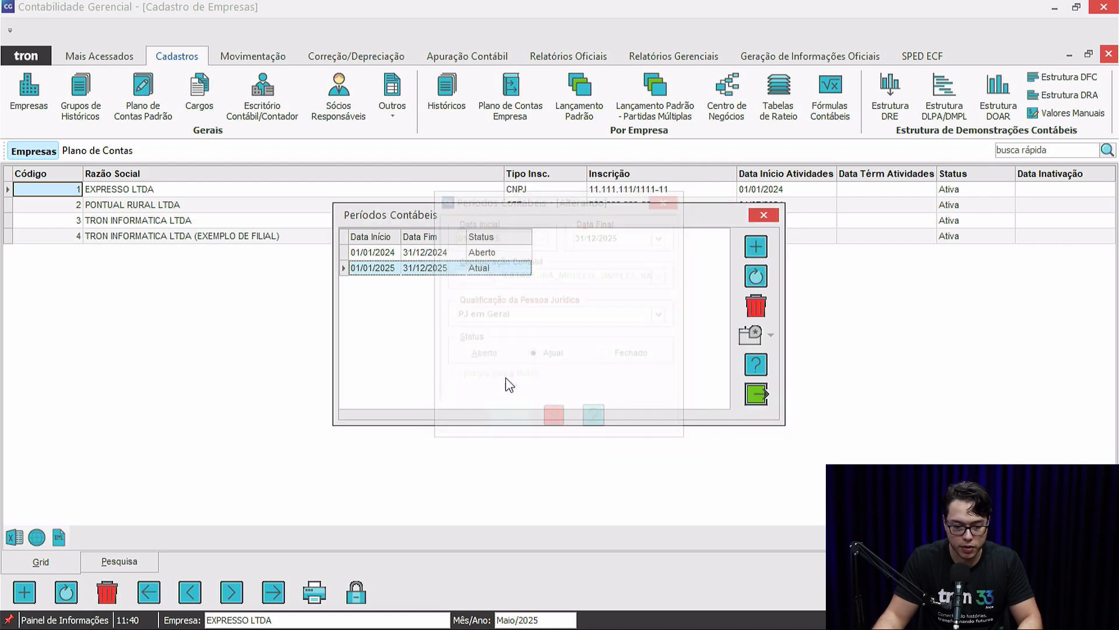
{"action": "key", "text": "Escape"}
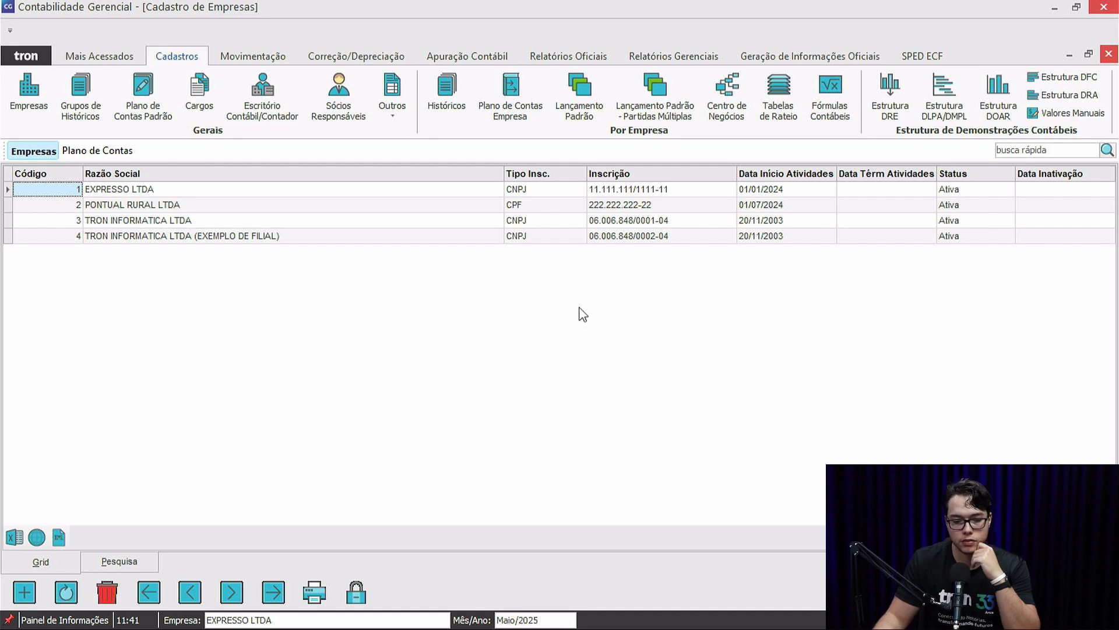
Step: Open the chart of accounts' ECD/ECF referential parametrization and examine the Conta Destino assigned to the ATIVO and PASSIVO accounts
{"action": "left_click", "coordinate": [88, 151]}
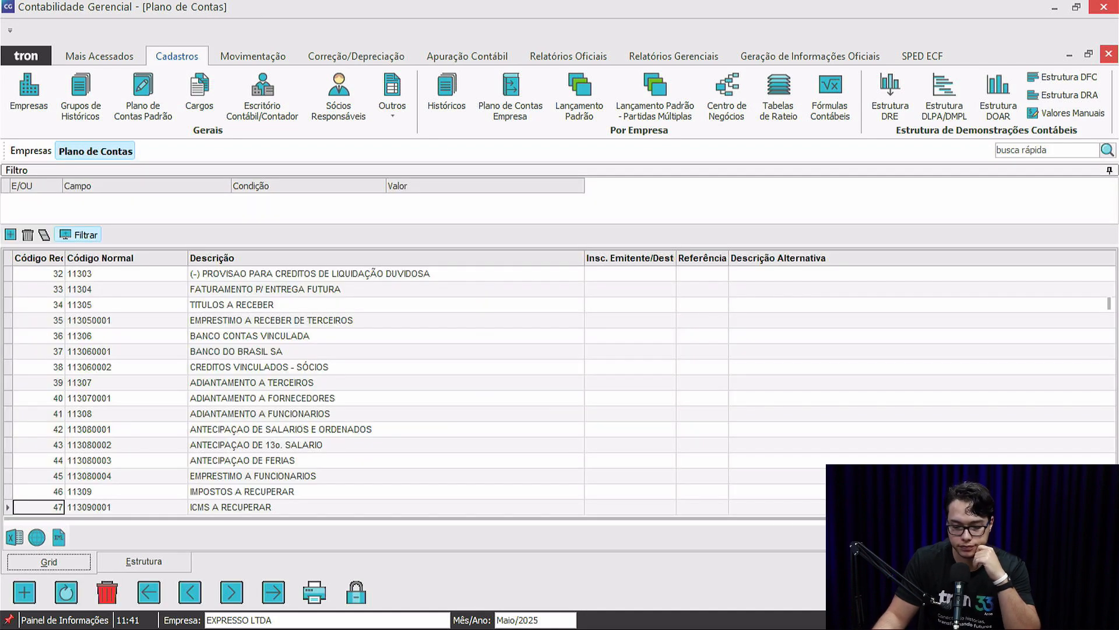
{"action": "right_click", "coordinate": [732, 213]}
{"action": "left_click", "coordinate": [930, 421]}
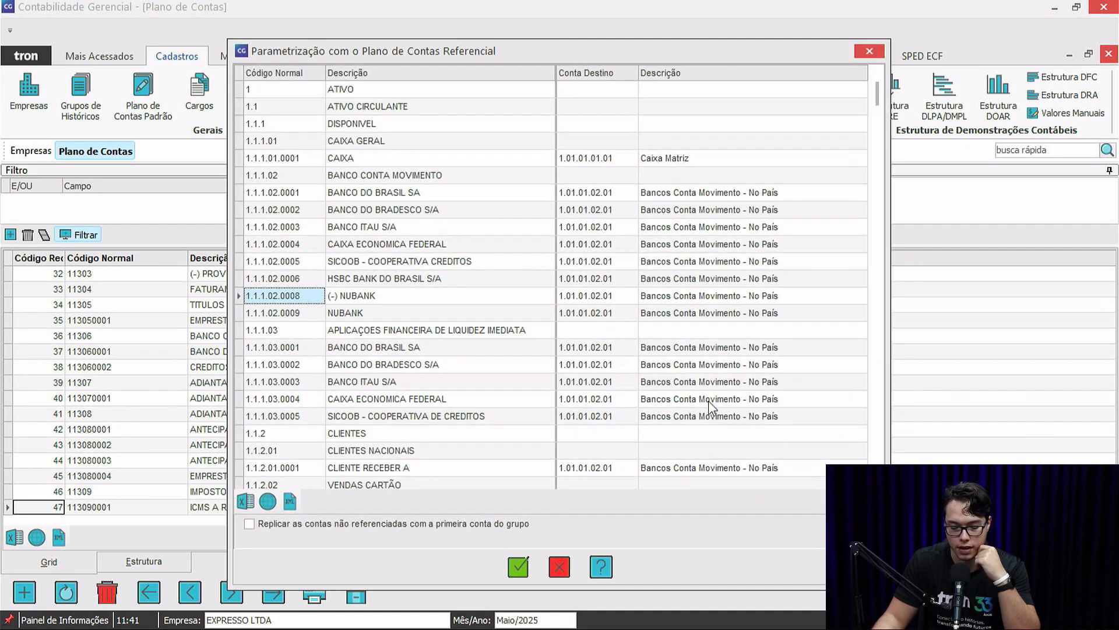
{"action": "scroll", "coordinate": [578, 330], "scroll_direction": "down", "scroll_amount": 5}
{"action": "scroll", "coordinate": [598, 326], "scroll_direction": "down", "scroll_amount": 20}
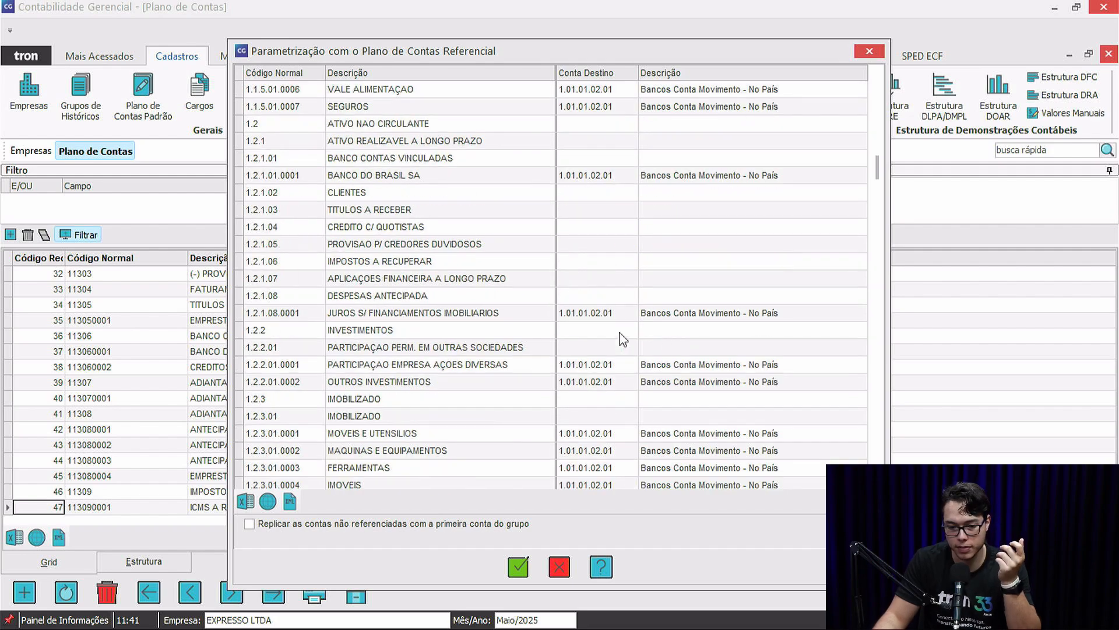
{"action": "scroll", "coordinate": [674, 345], "scroll_direction": "down", "scroll_amount": 20}
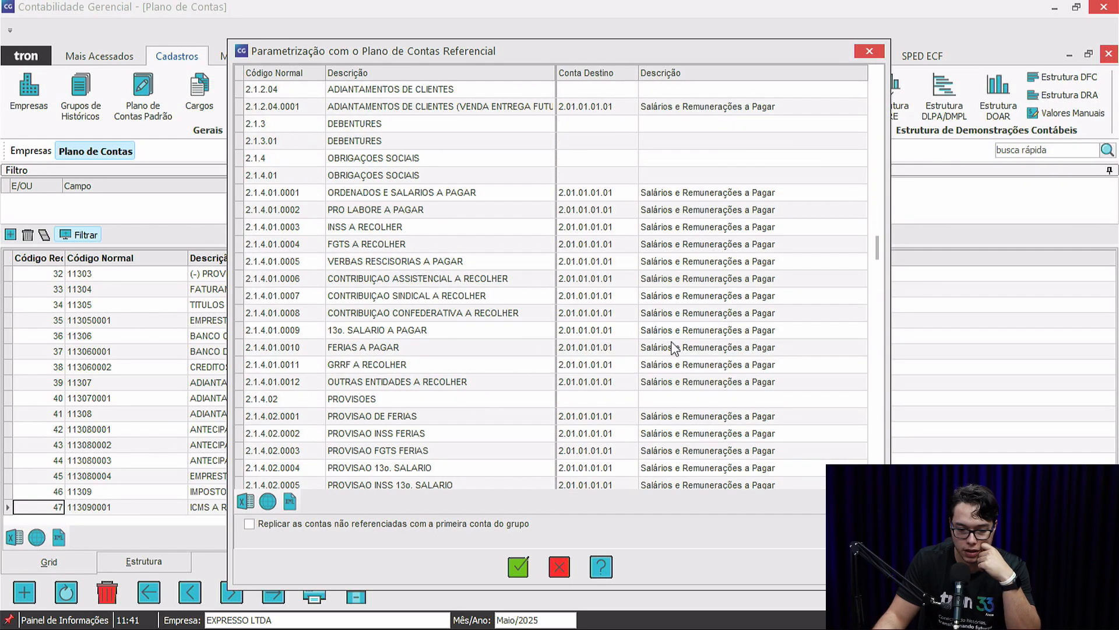
{"action": "scroll", "coordinate": [670, 348], "scroll_direction": "up", "scroll_amount": 15}
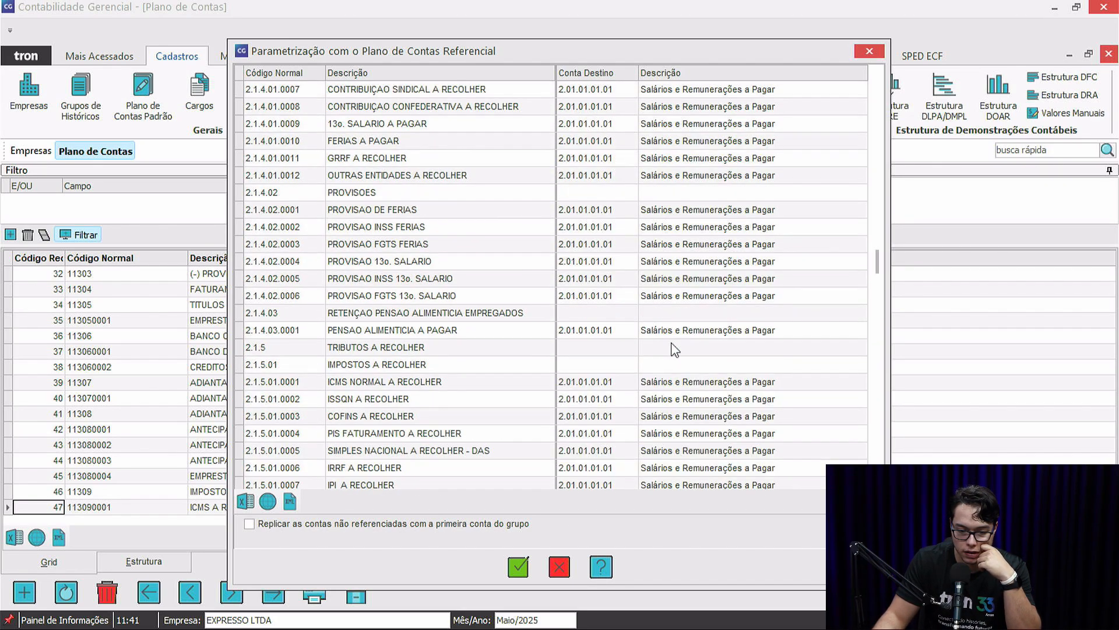
{"action": "scroll", "coordinate": [653, 360], "scroll_direction": "up", "scroll_amount": 20}
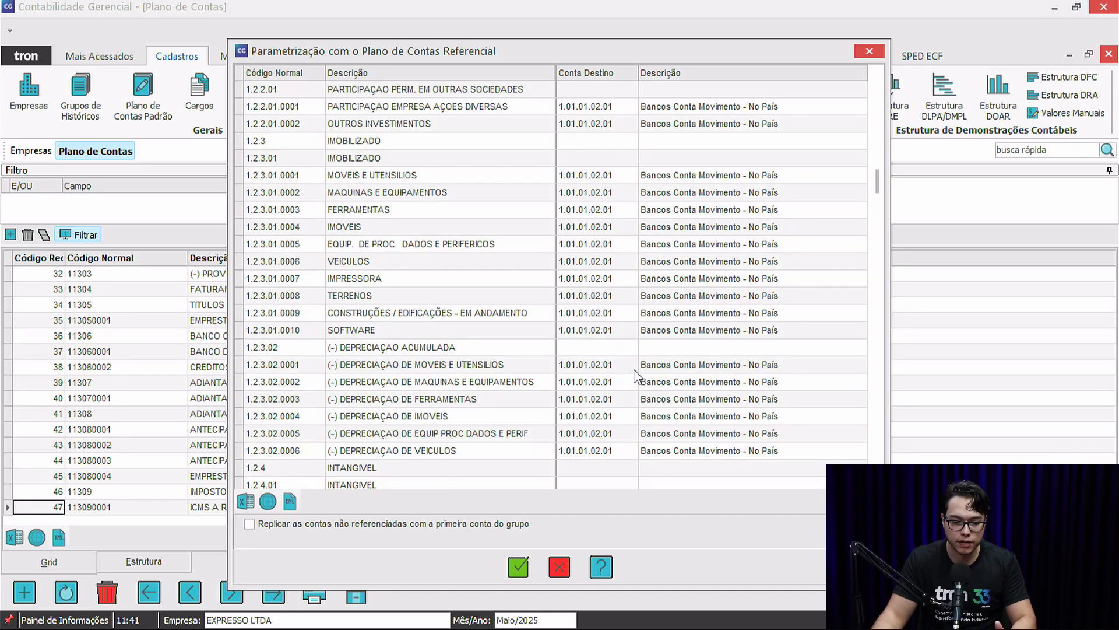
{"action": "scroll", "coordinate": [646, 384], "scroll_direction": "up", "scroll_amount": 6}
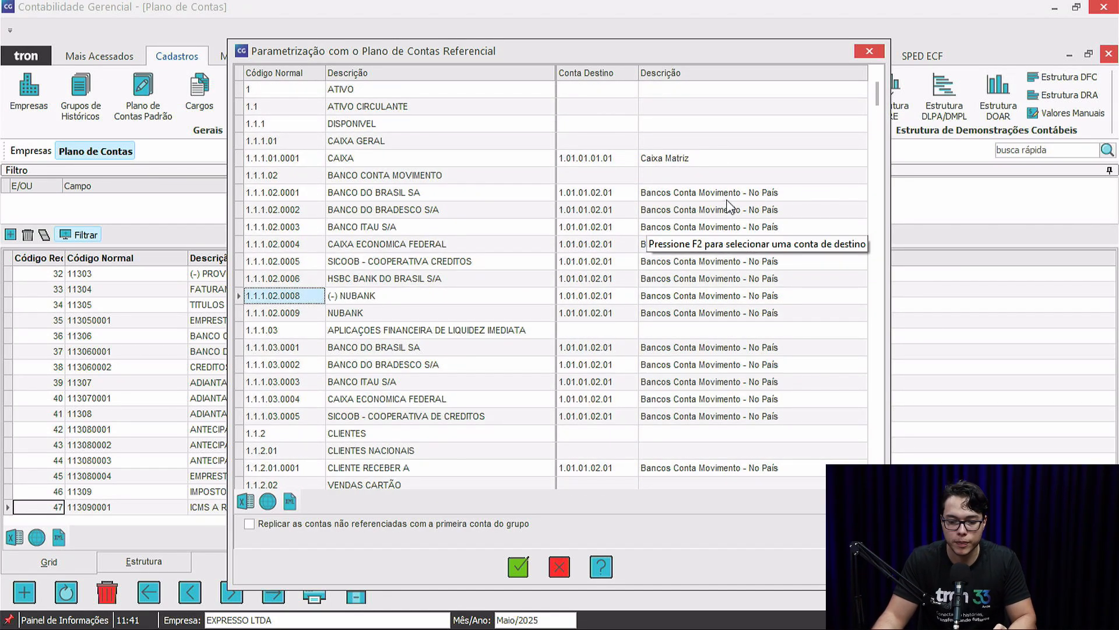
{"action": "left_click", "coordinate": [545, 563]}
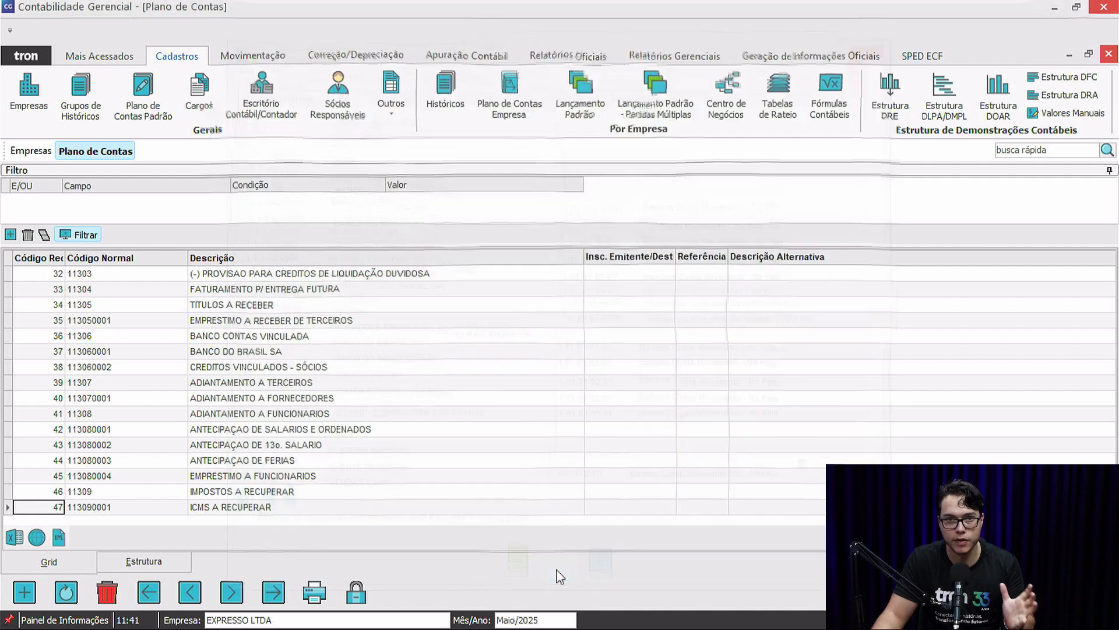
Step: Reopen the chart of accounts' ECD/ECF referential parametrization and go to the CLIENTES group's Conta Destino
{"action": "left_click", "coordinate": [368, 217]}
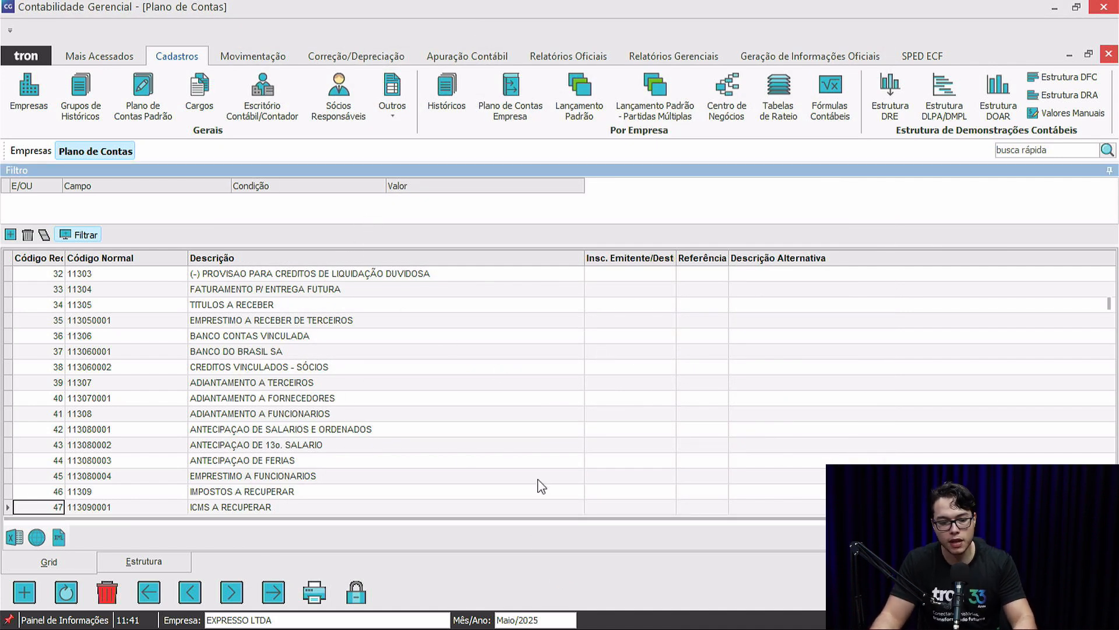
{"action": "left_click", "coordinate": [1062, 592]}
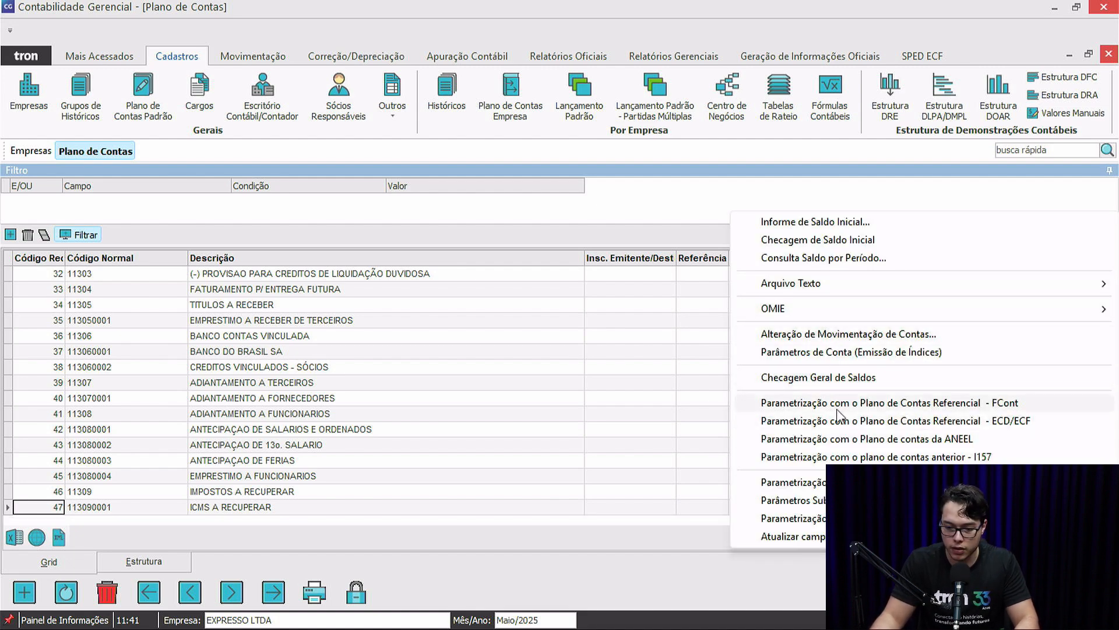
{"action": "left_click", "coordinate": [921, 424]}
{"action": "scroll", "coordinate": [581, 313], "scroll_direction": "down", "scroll_amount": 4}
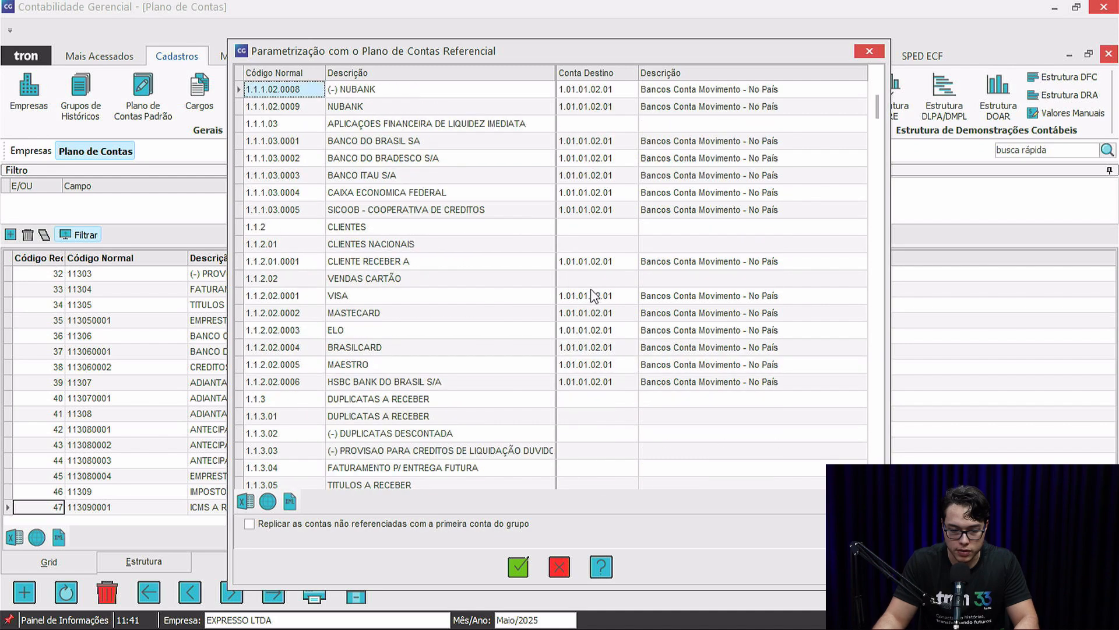
{"action": "scroll", "coordinate": [591, 294], "scroll_direction": "up", "scroll_amount": 1}
{"action": "left_click", "coordinate": [597, 278]}
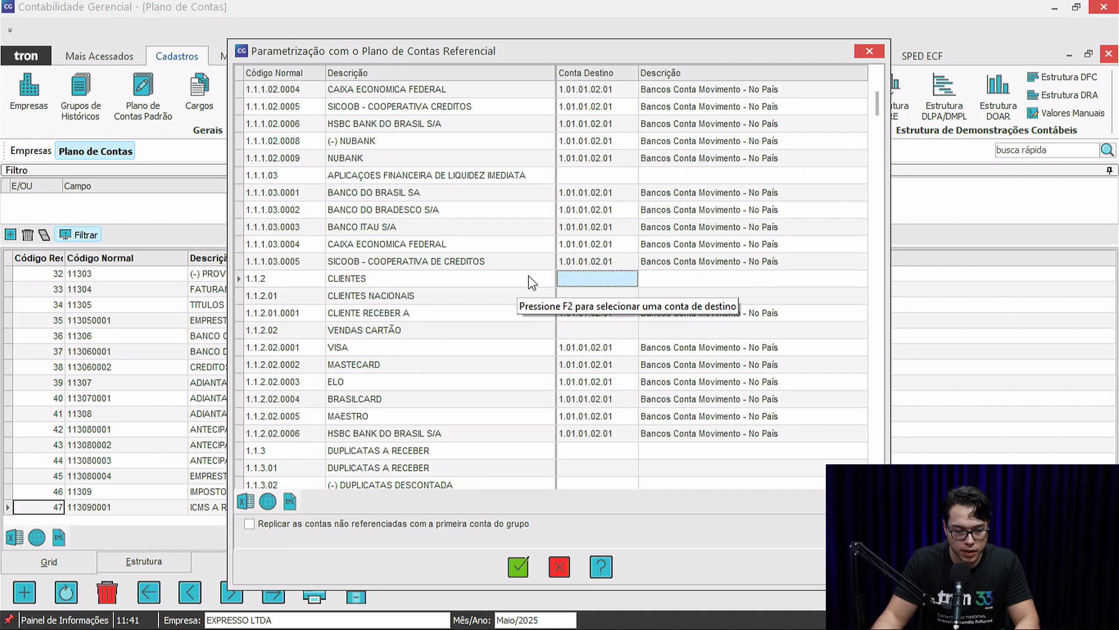
{"action": "left_click", "coordinate": [618, 261]}
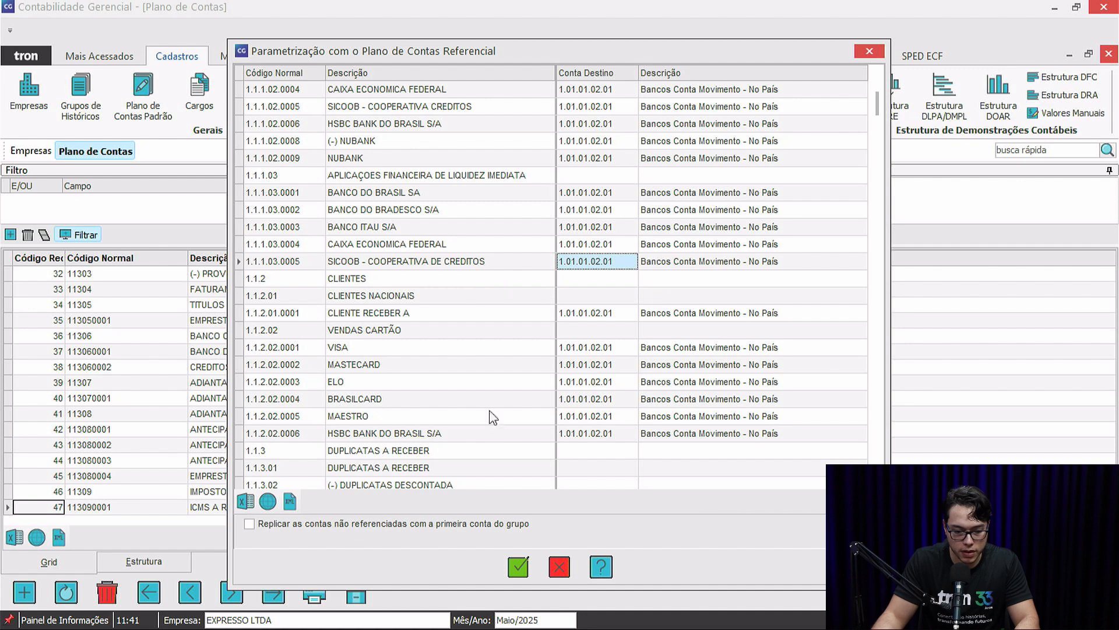
{"action": "key", "text": "F2"}
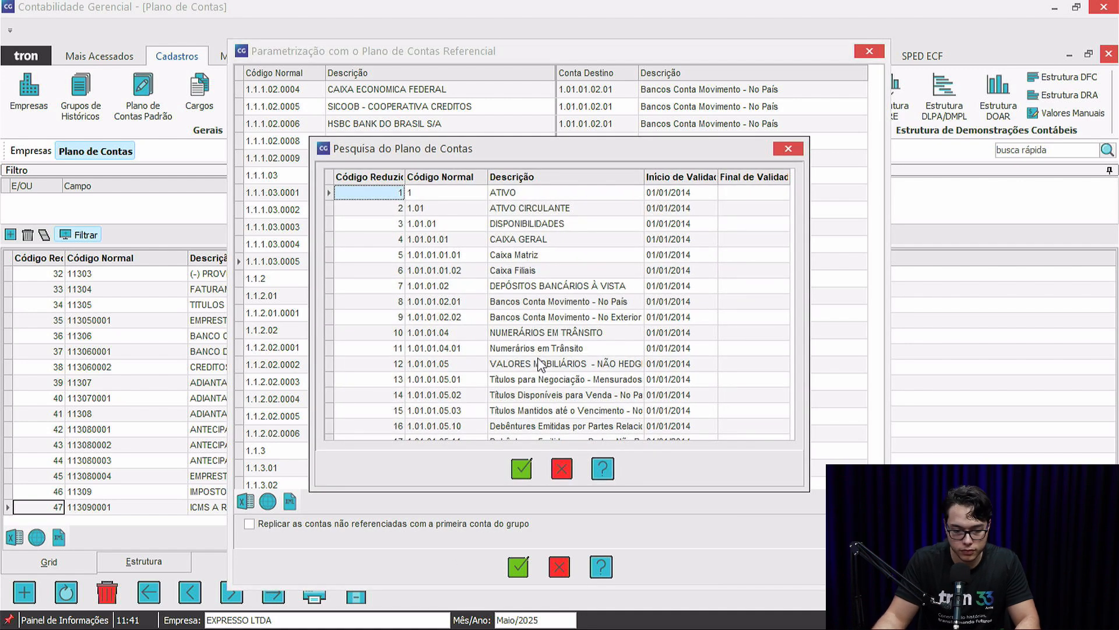
{"action": "left_click", "coordinate": [562, 468]}
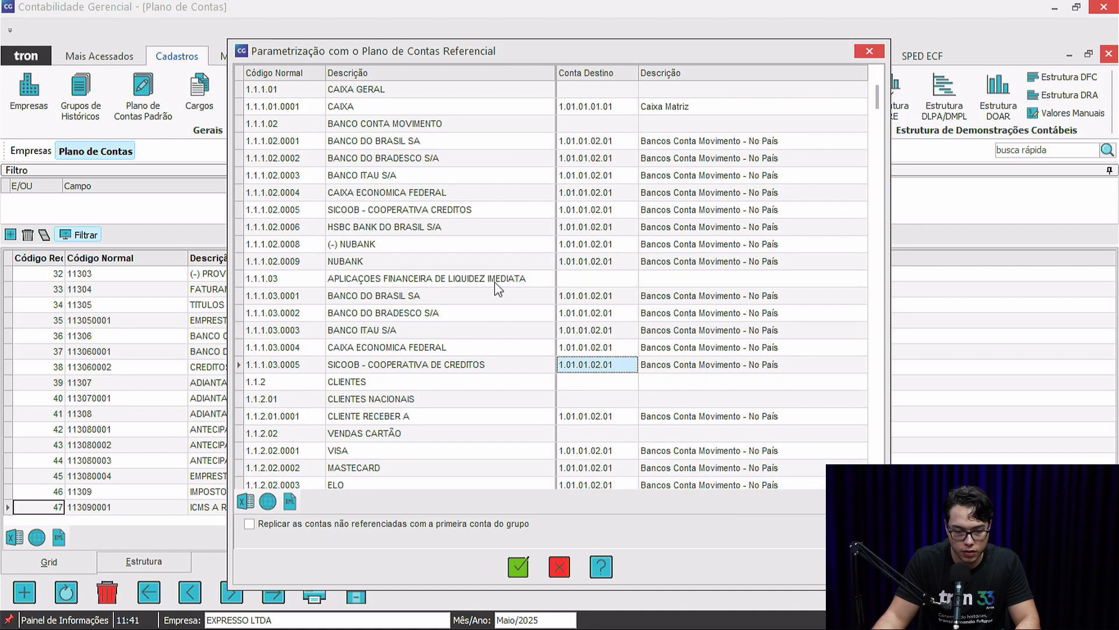
Step: Try to assign 1.01.01.09.01 as Conta Destino of APLICAÇOES FINANCEIRA DE LIQUIDEZ IMEDIATA, declining replication to the group's analytic accounts
{"action": "left_click", "coordinate": [607, 282]}
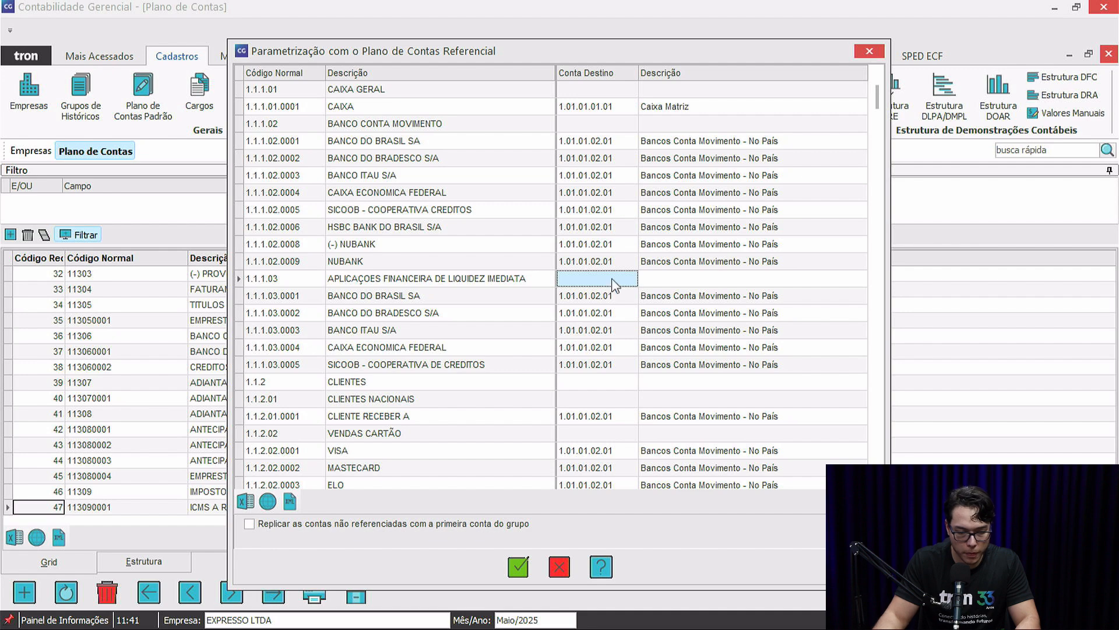
{"action": "key", "text": "F2"}
{"action": "scroll", "coordinate": [612, 286], "scroll_direction": "down", "scroll_amount": 5}
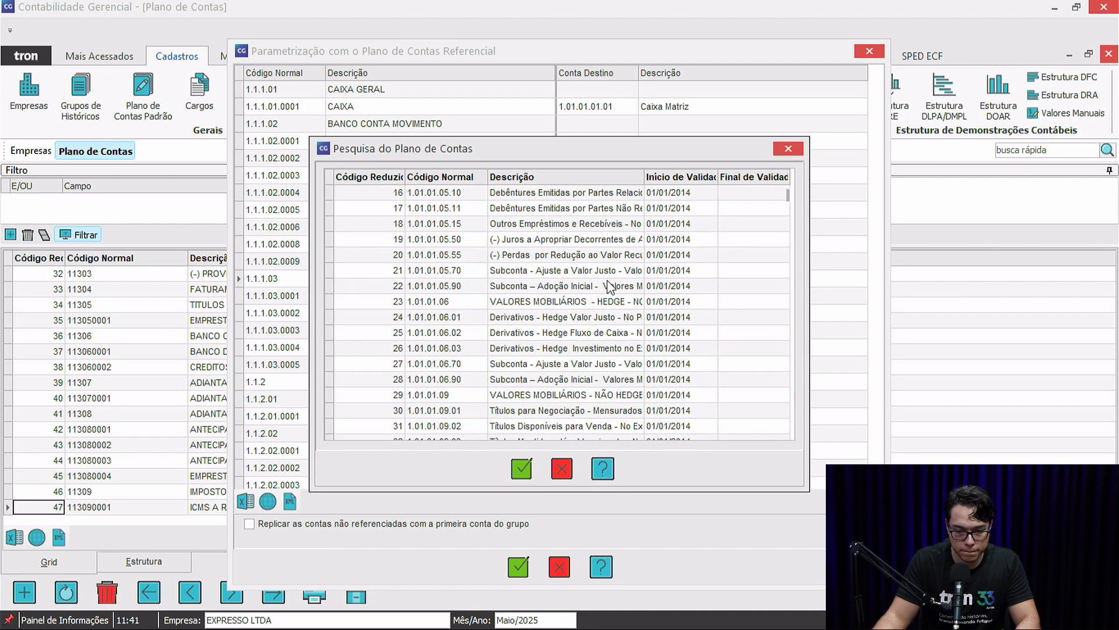
{"action": "scroll", "coordinate": [582, 275], "scroll_direction": "down", "scroll_amount": 3}
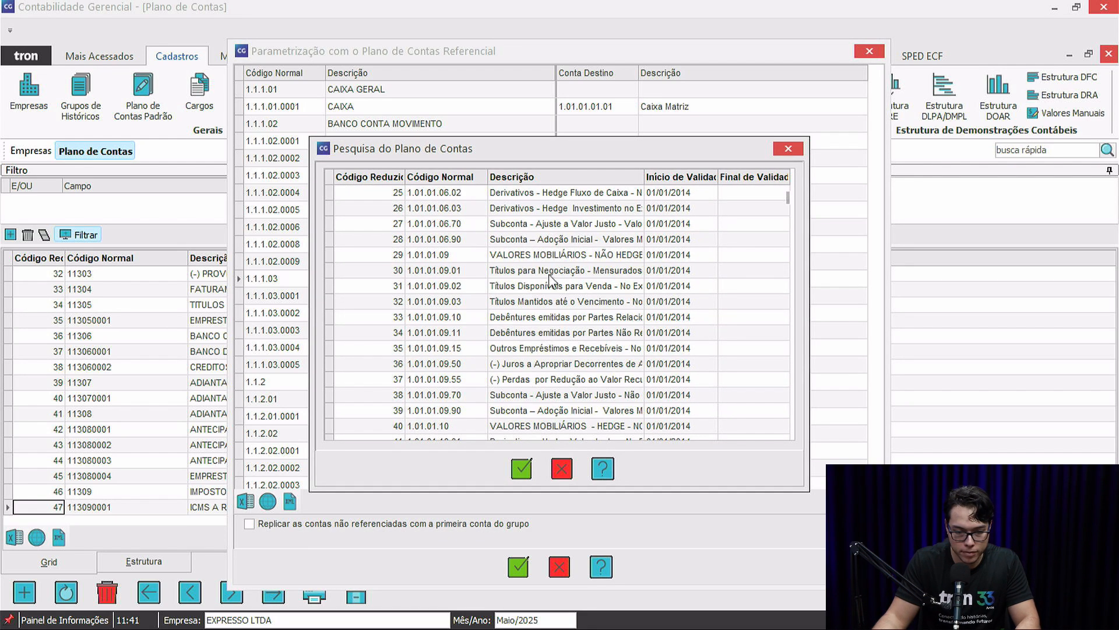
{"action": "double_click", "coordinate": [550, 272]}
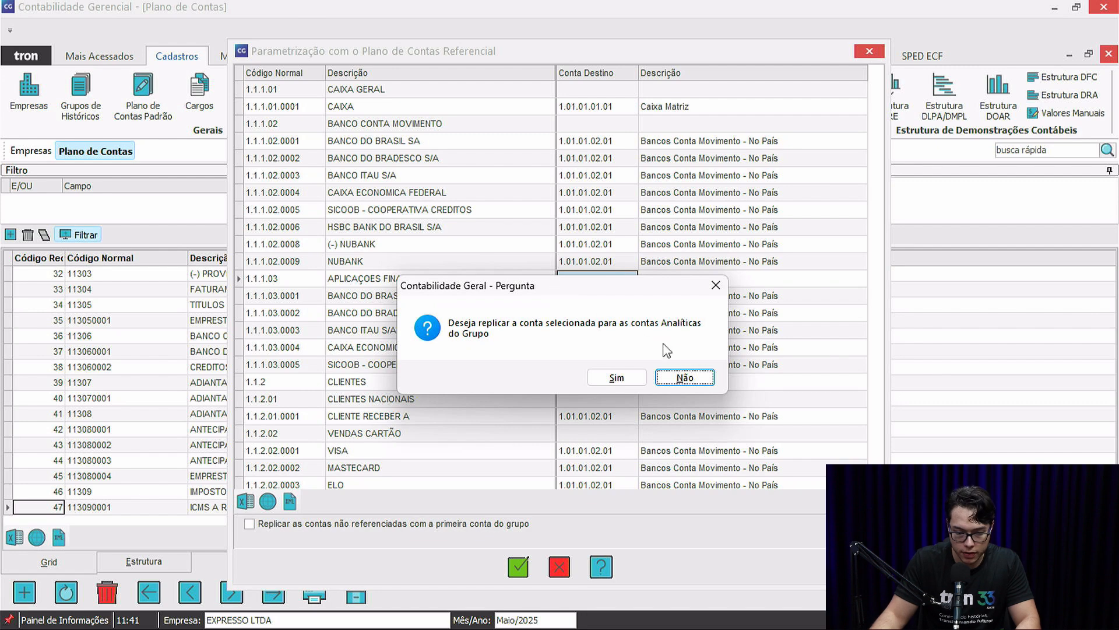
{"action": "left_click", "coordinate": [685, 378]}
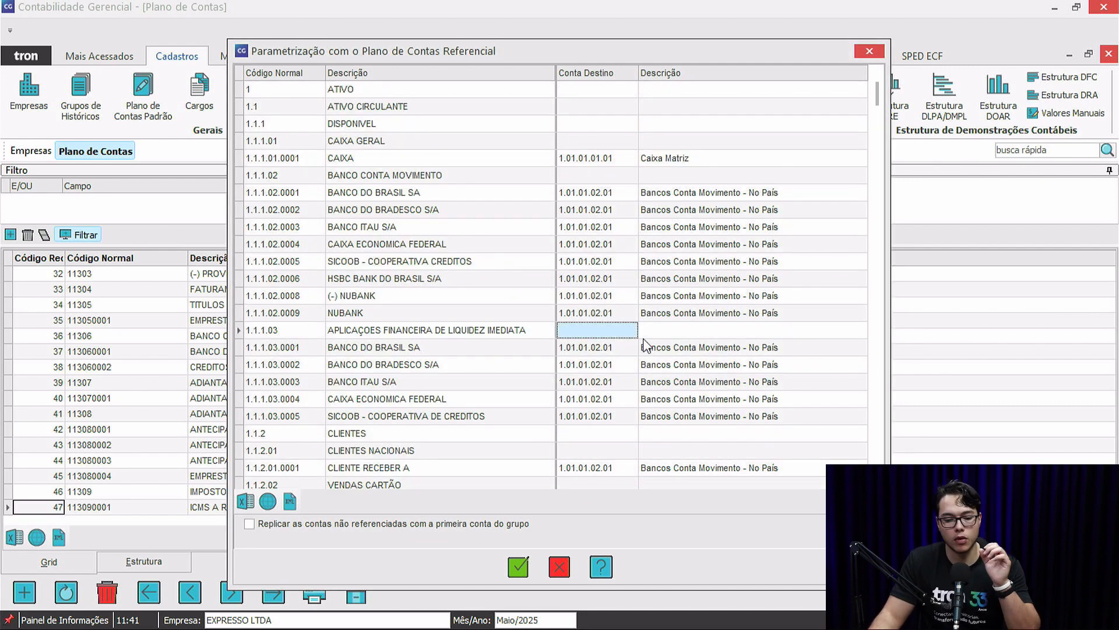
Step: Examine the Conta Destino of the HSBC BANK DO BRASIL S/A account and the 1.1.3 DUPLICATAS A RECEBER group
{"action": "scroll", "coordinate": [630, 347], "scroll_direction": "down", "scroll_amount": 7}
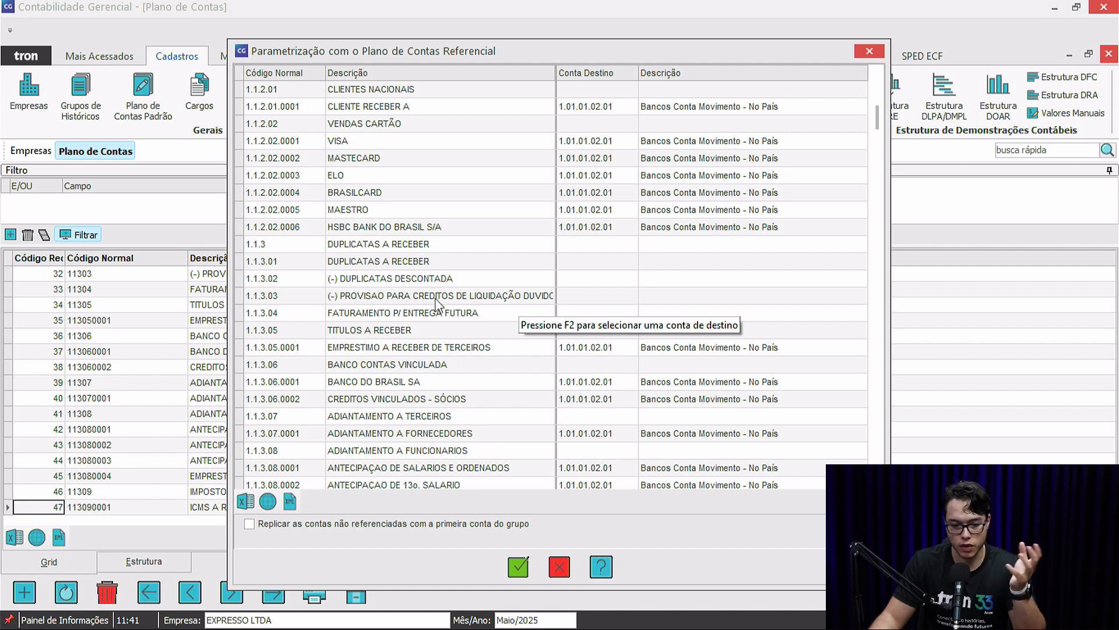
{"action": "scroll", "coordinate": [460, 303], "scroll_direction": "up", "scroll_amount": 1}
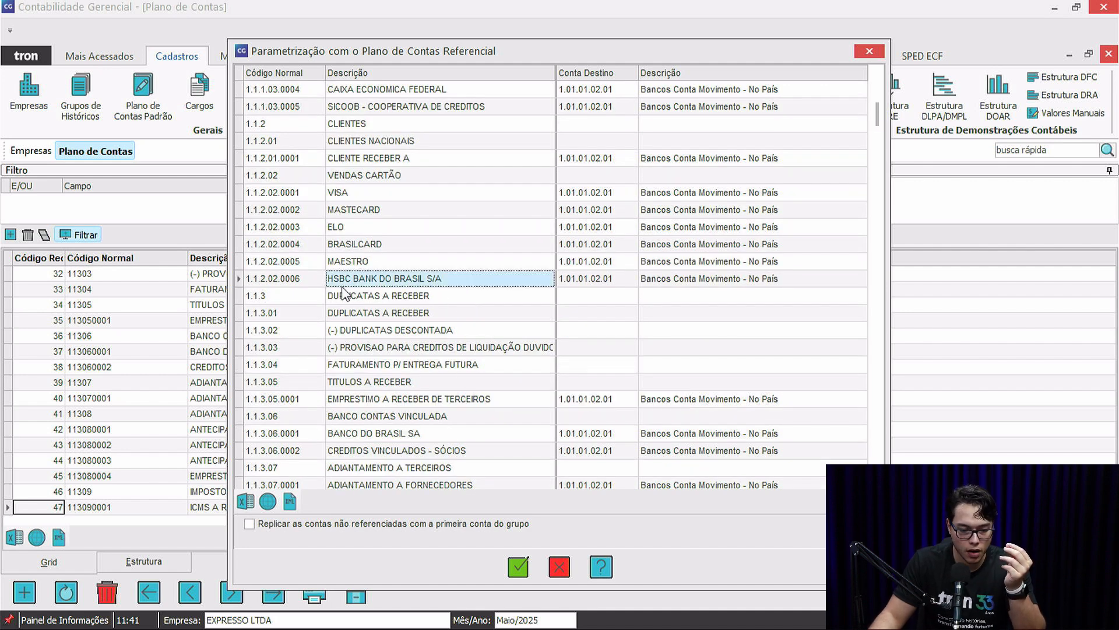
{"action": "left_click", "coordinate": [309, 295]}
{"action": "left_click", "coordinate": [612, 282]}
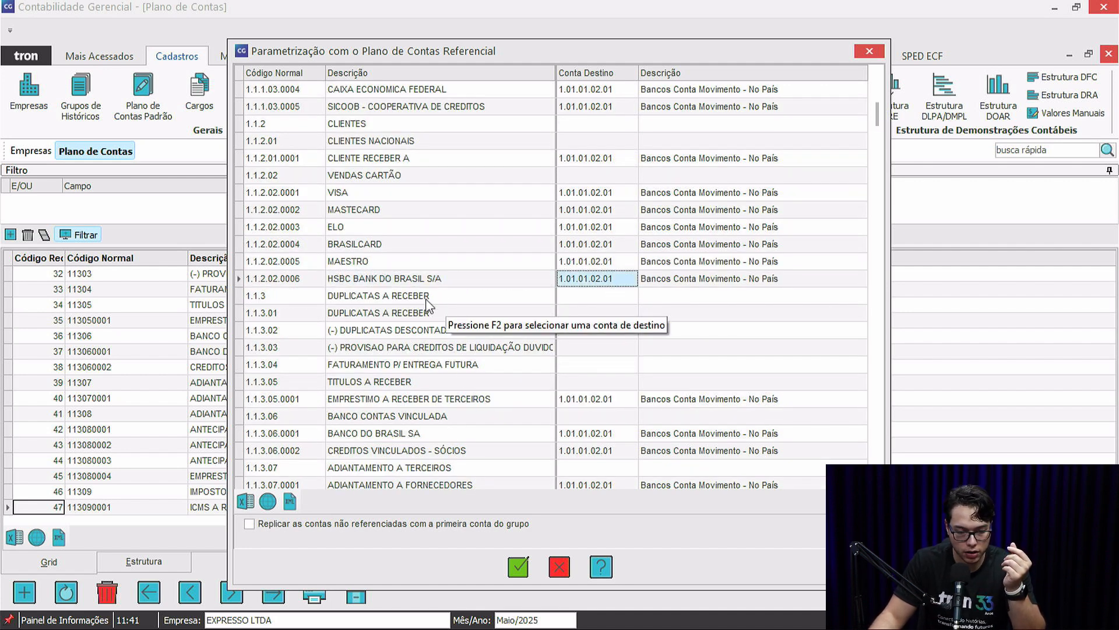
{"action": "left_click", "coordinate": [622, 297]}
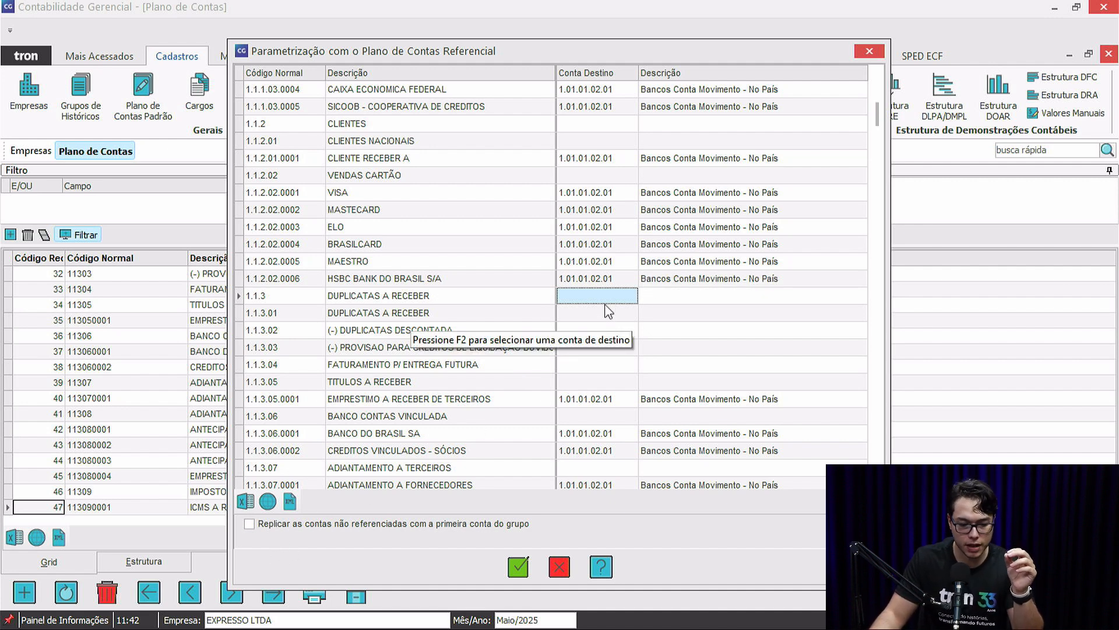
Step: Enable replicating non-referenced accounts with the group's first account, compare accounts 1.1.2.02.0006 and 1.1.3, and cancel the referential parametrization
{"action": "left_click", "coordinate": [279, 525]}
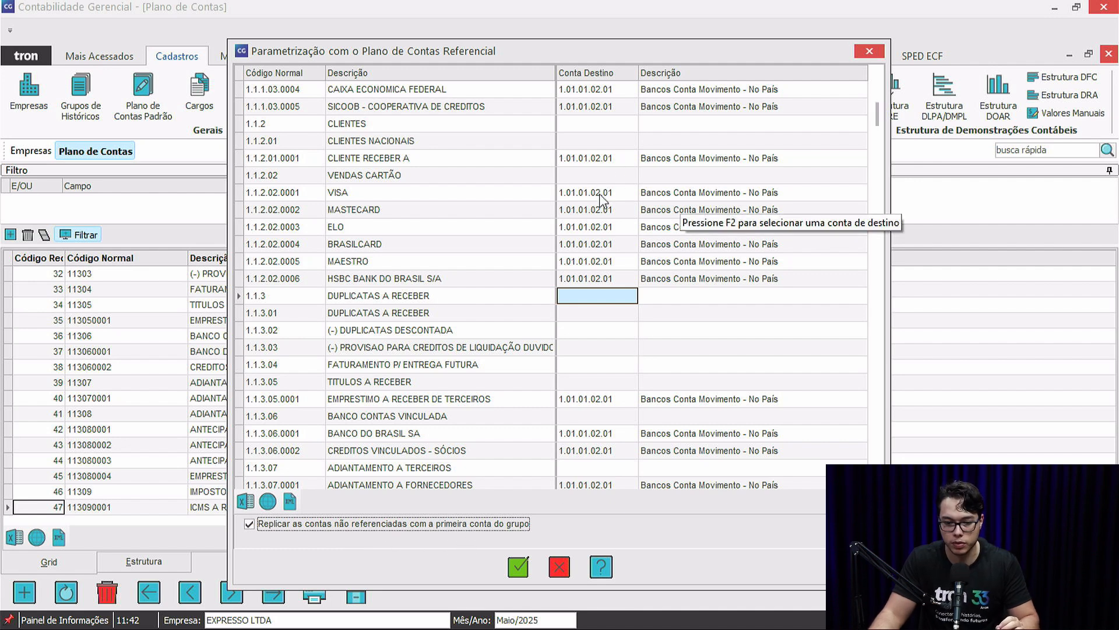
{"action": "left_click", "coordinate": [351, 285]}
{"action": "left_click", "coordinate": [326, 295]}
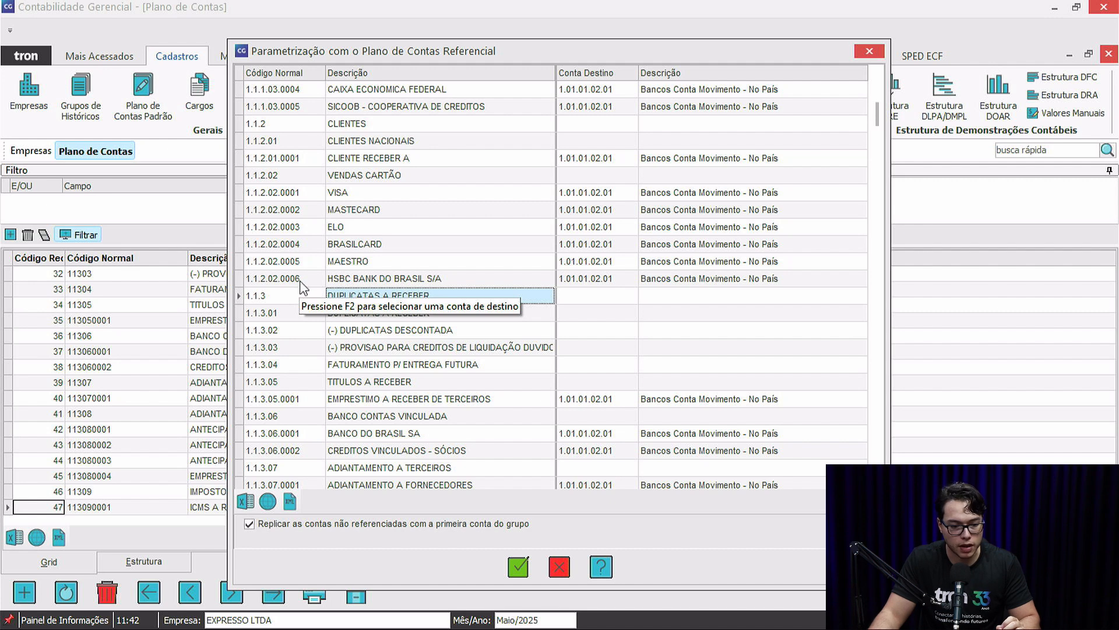
{"action": "left_click", "coordinate": [617, 281]}
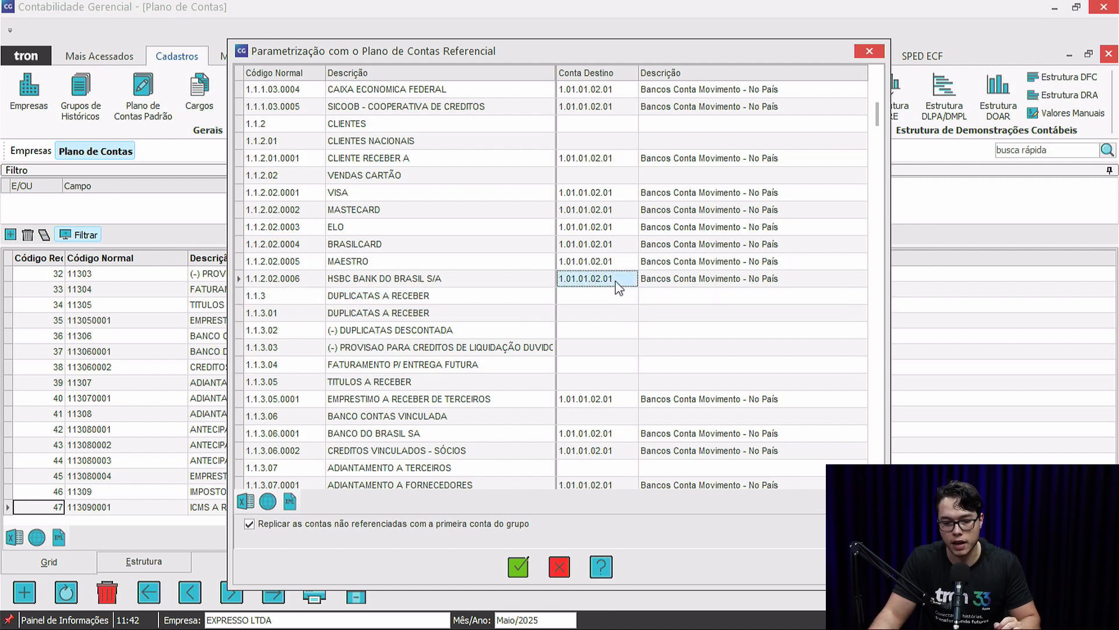
{"action": "left_click", "coordinate": [617, 295]}
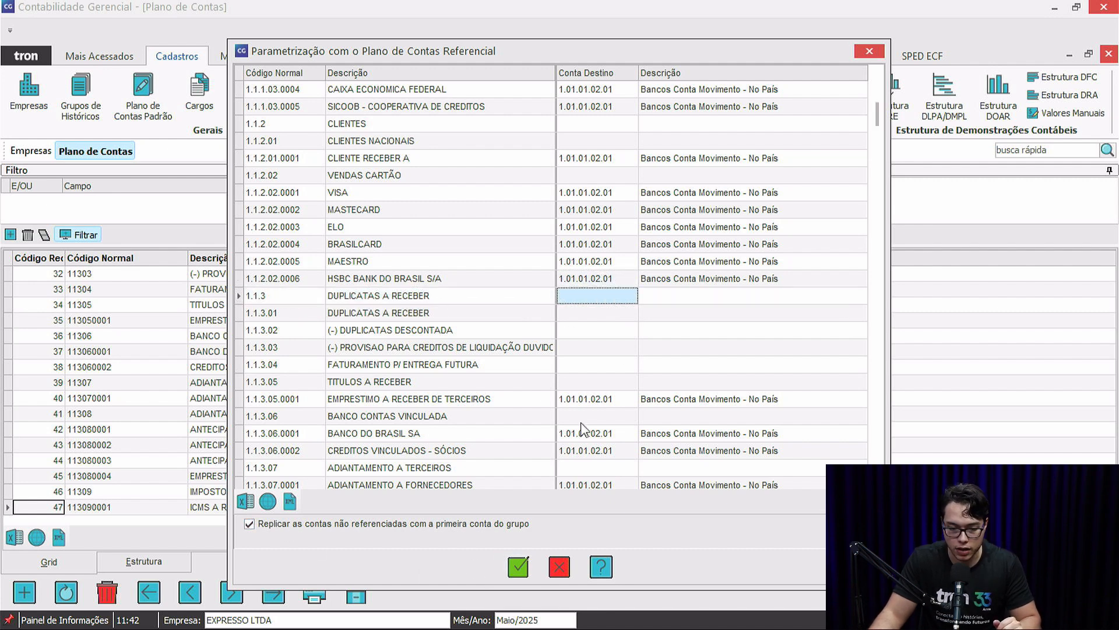
{"action": "left_click", "coordinate": [677, 281]}
{"action": "left_click", "coordinate": [681, 295]}
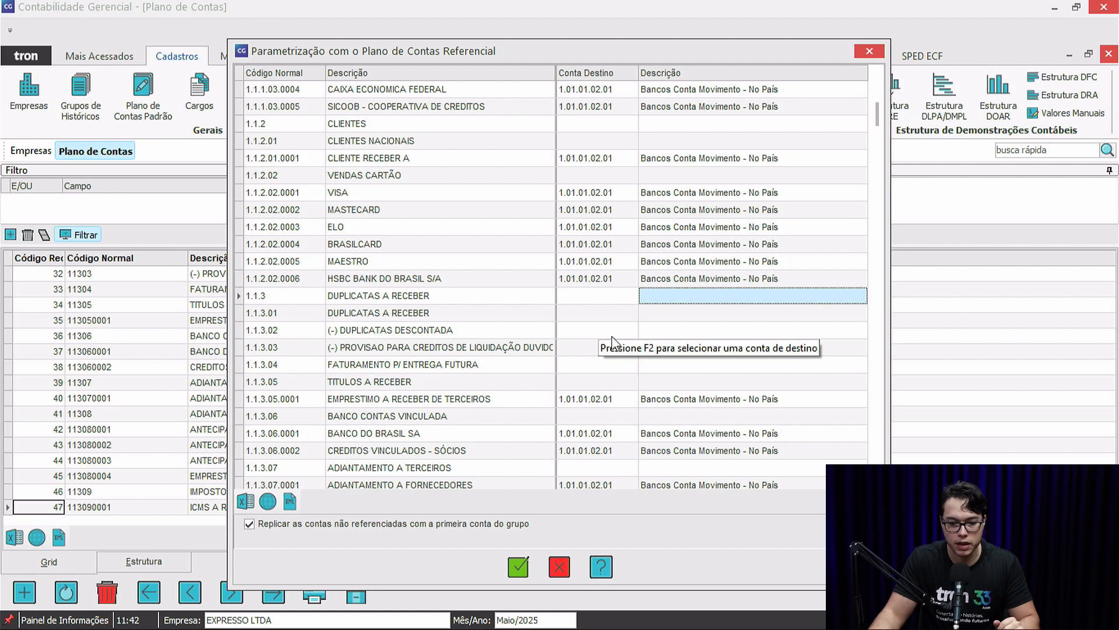
{"action": "left_click", "coordinate": [559, 566]}
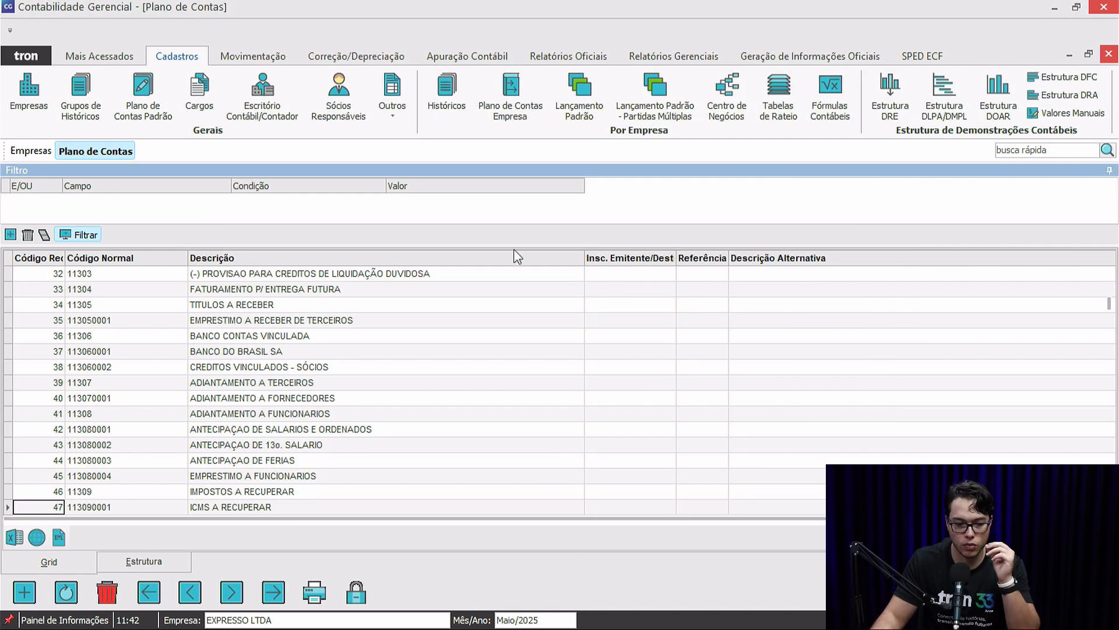
Step: Inspect the blank account registration form from the chart of accounts, cancel it, and close the Plano de Contas and Empresas windows
{"action": "scroll", "coordinate": [378, 412], "scroll_direction": "down", "scroll_amount": 7}
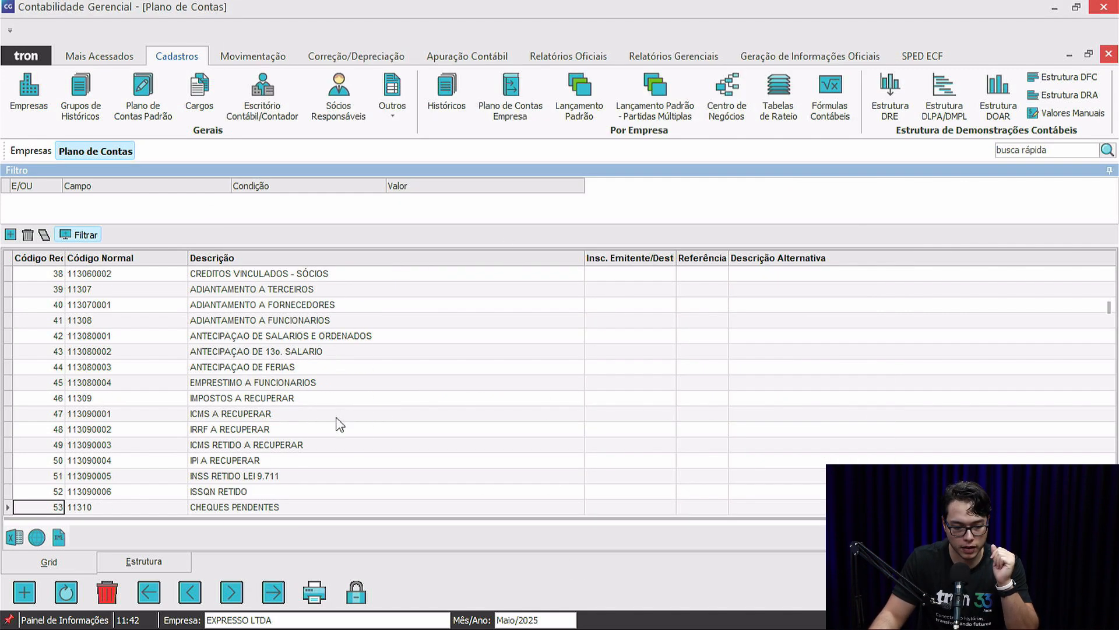
{"action": "left_click", "coordinate": [25, 593]}
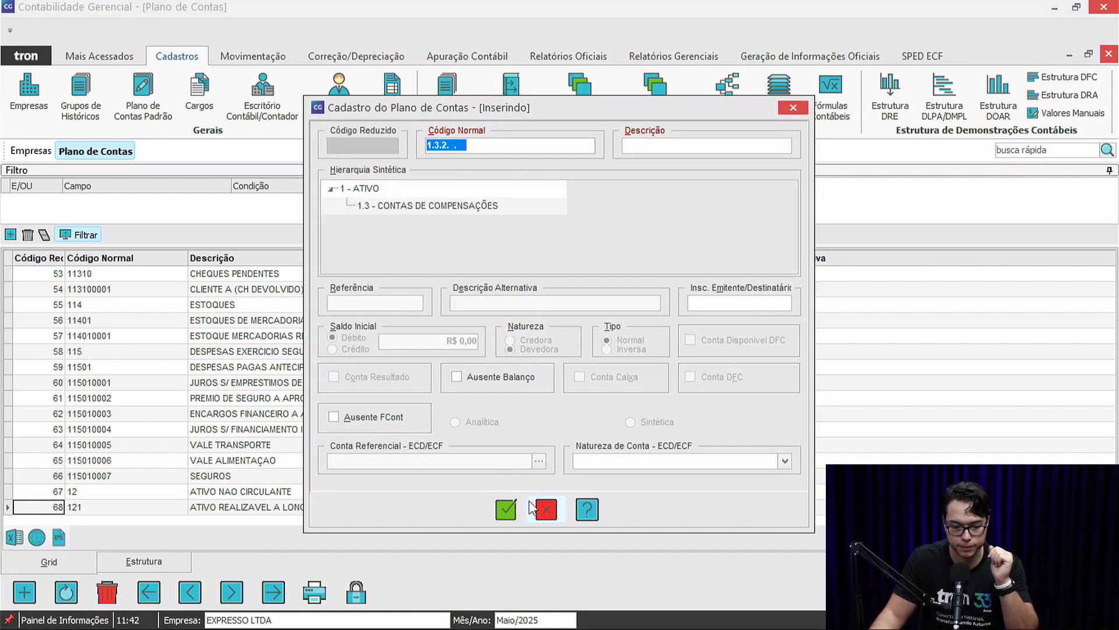
{"action": "left_click", "coordinate": [546, 509]}
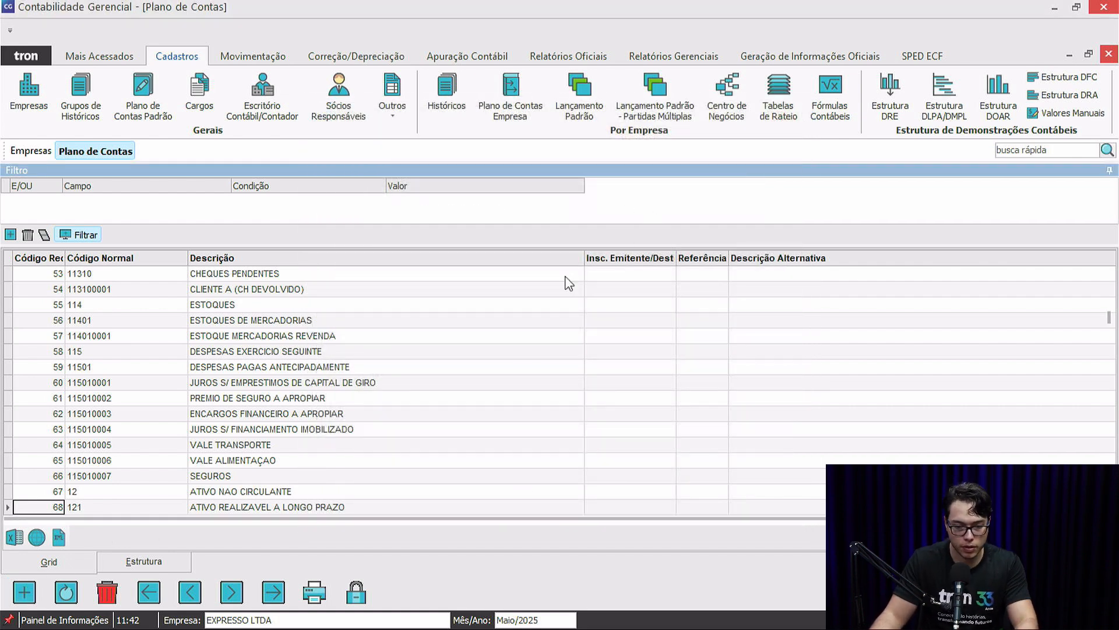
{"action": "key", "text": "Escape"}
{"action": "key", "text": "Escape"}
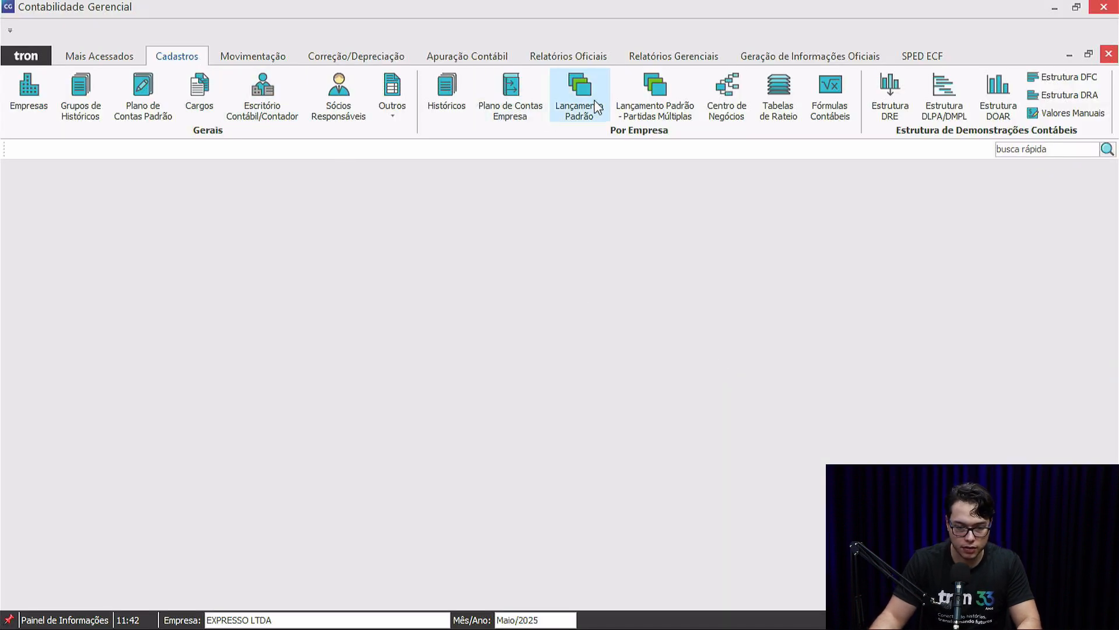
Step: Open the SPED/FCONT account parameters from EXPRESSO LTDA's company chart of accounts
{"action": "left_click", "coordinate": [532, 93]}
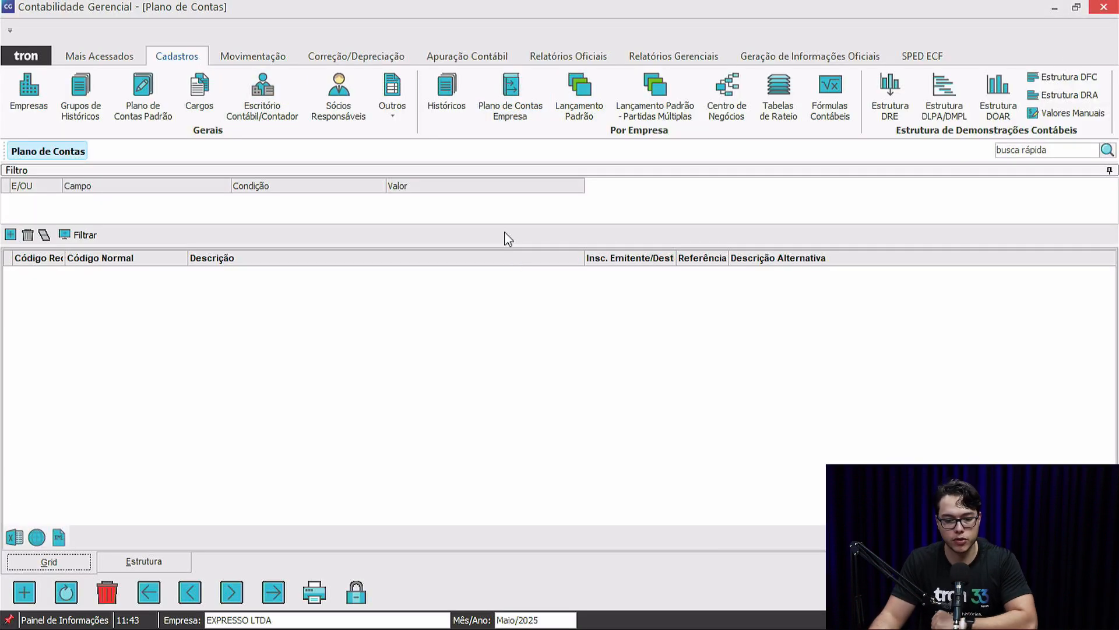
{"action": "left_click", "coordinate": [1049, 592]}
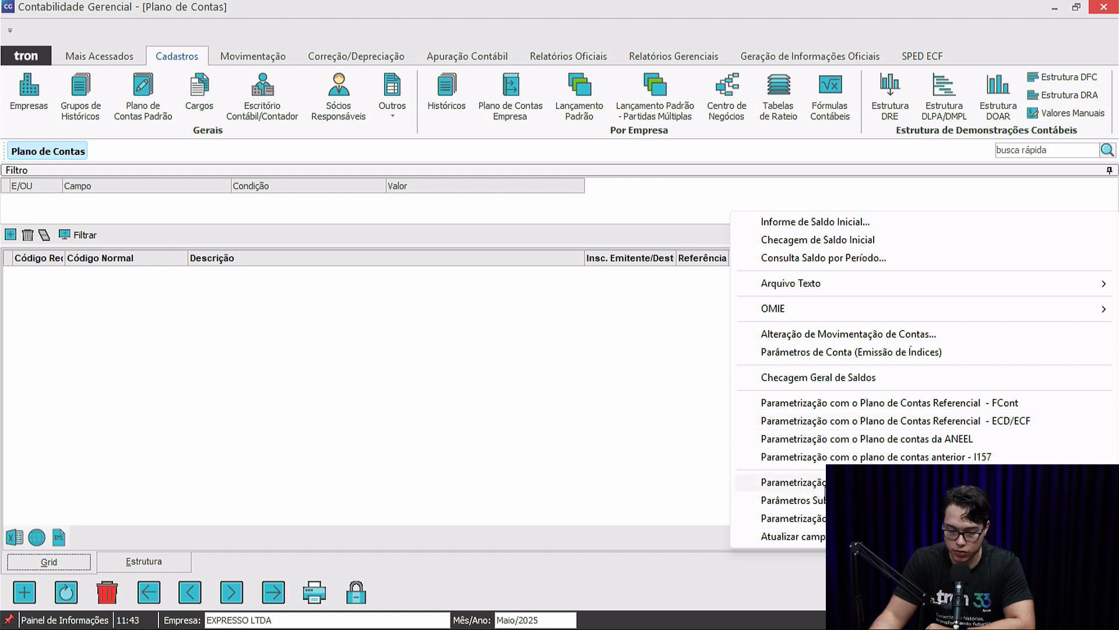
{"action": "left_click", "coordinate": [945, 484]}
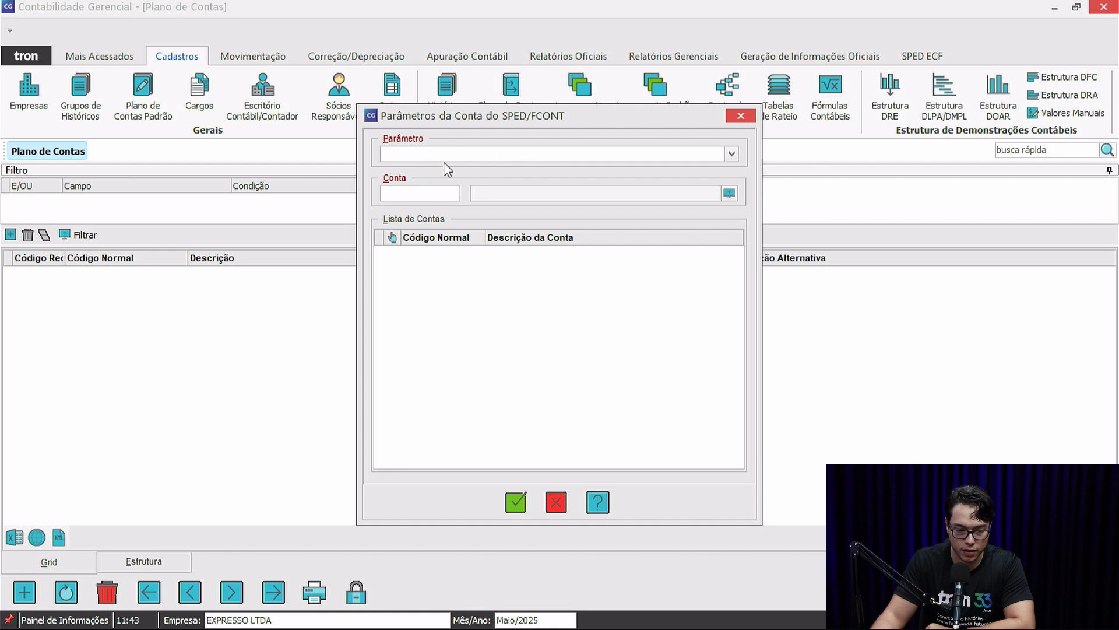
Step: Choose parameter 1 - Ativo with account 1 ATIVO and review its account list down to the compensation accounts
{"action": "left_click", "coordinate": [722, 153]}
{"action": "left_click", "coordinate": [415, 172]}
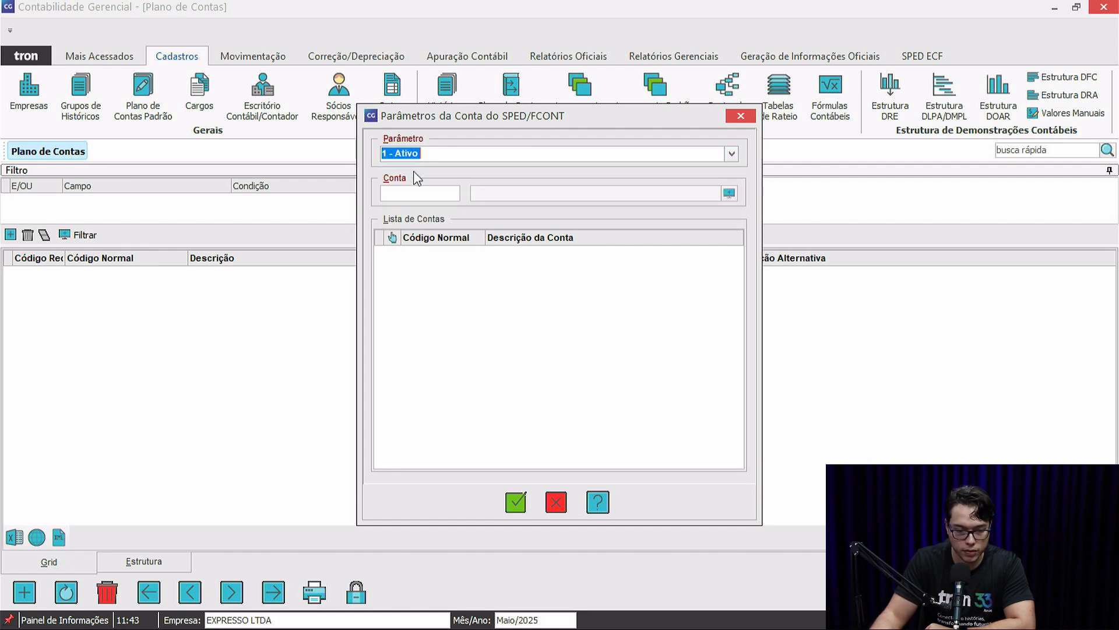
{"action": "left_click", "coordinate": [431, 194]}
{"action": "left_click", "coordinate": [729, 193]}
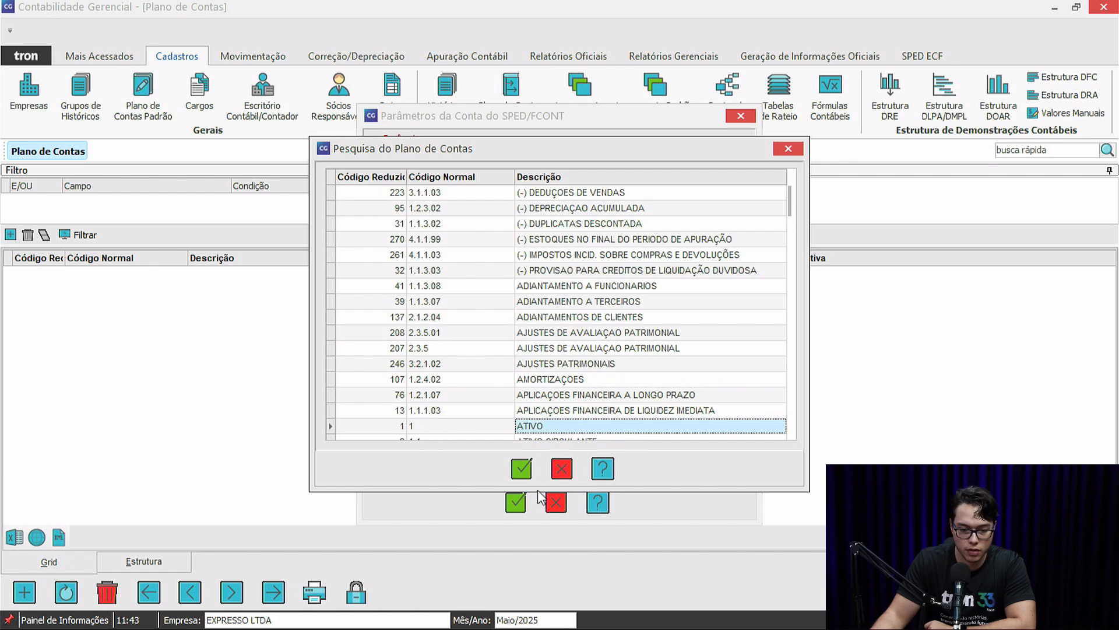
{"action": "left_click", "coordinate": [521, 468]}
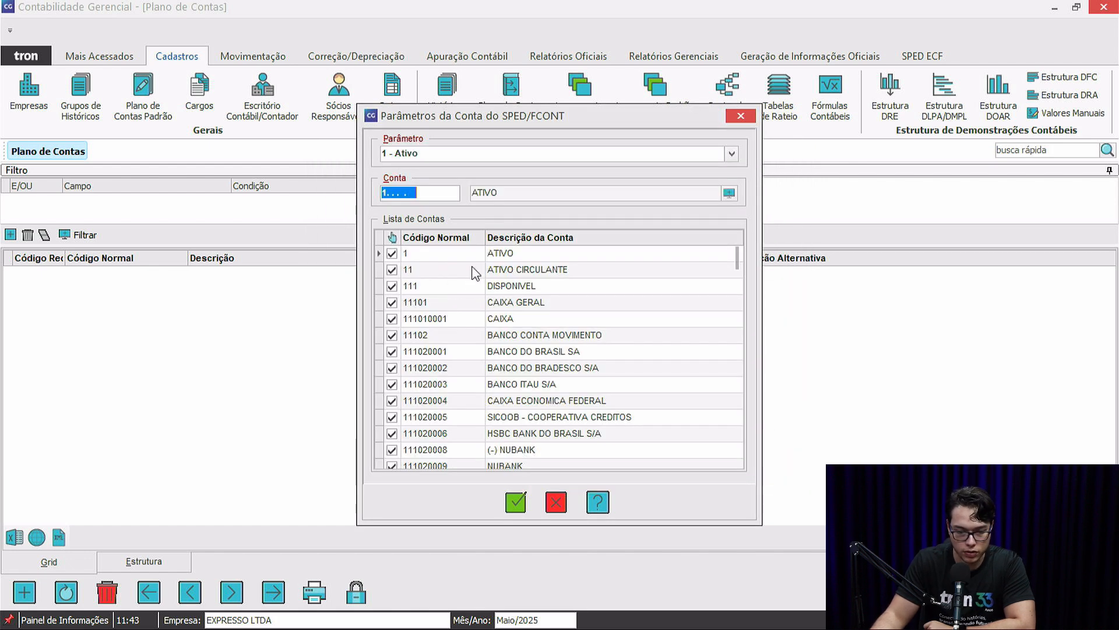
{"action": "scroll", "coordinate": [476, 272], "scroll_direction": "down", "scroll_amount": 1}
{"action": "left_click_drag", "start_coordinate": [738, 260], "coordinate": [736, 473]}
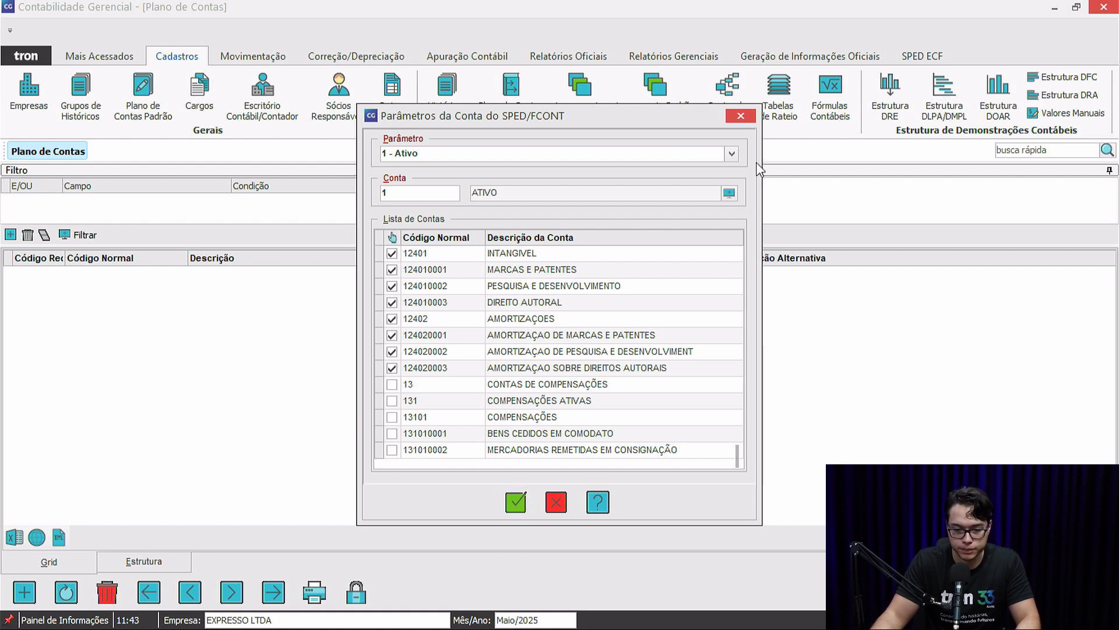
Step: Choose parameter 2 - Passivo with account 2 PASSIVO and check which liability and PATRIMONIO LIQUIDO accounts are marked
{"action": "left_click", "coordinate": [731, 153]}
{"action": "left_click", "coordinate": [466, 182]}
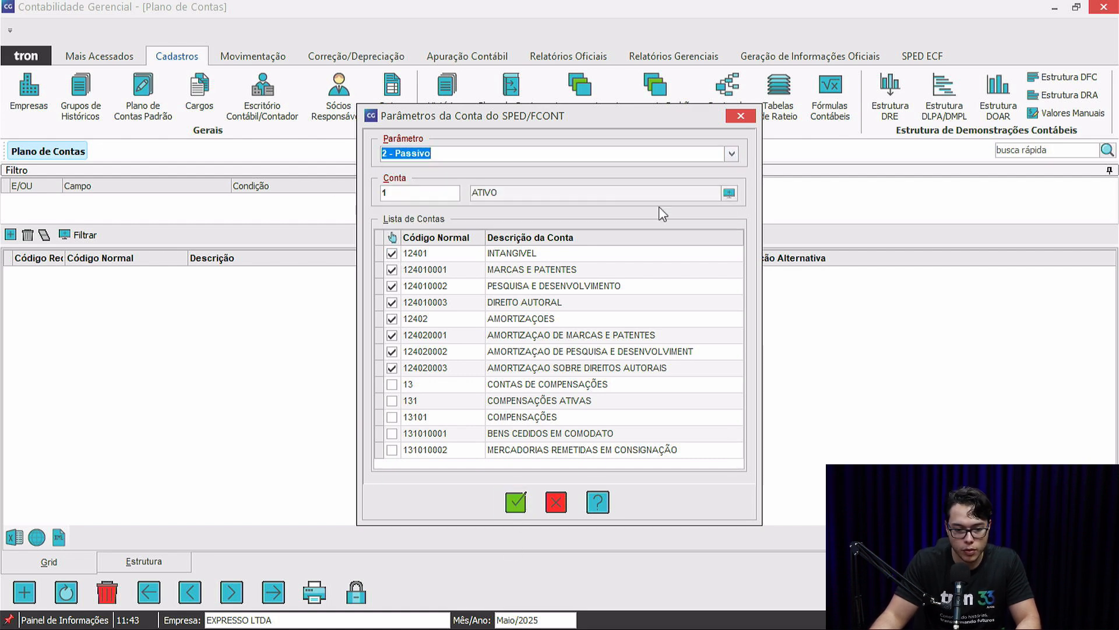
{"action": "left_click", "coordinate": [731, 195]}
{"action": "left_click", "coordinate": [544, 224]}
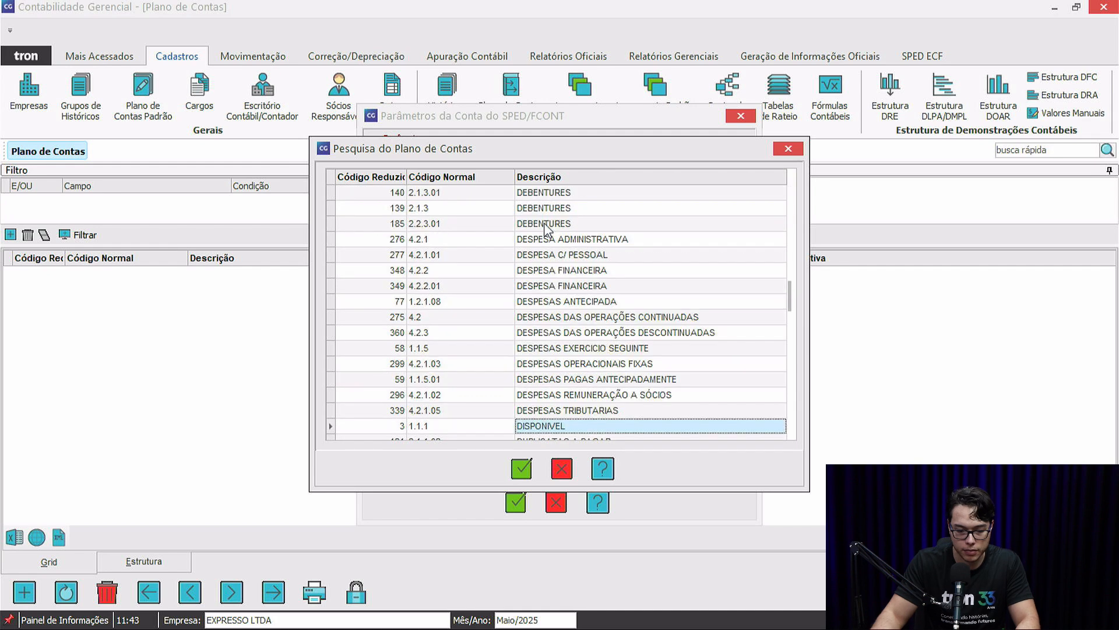
{"action": "type", "text": "pas"}
{"action": "key", "text": "Return"}
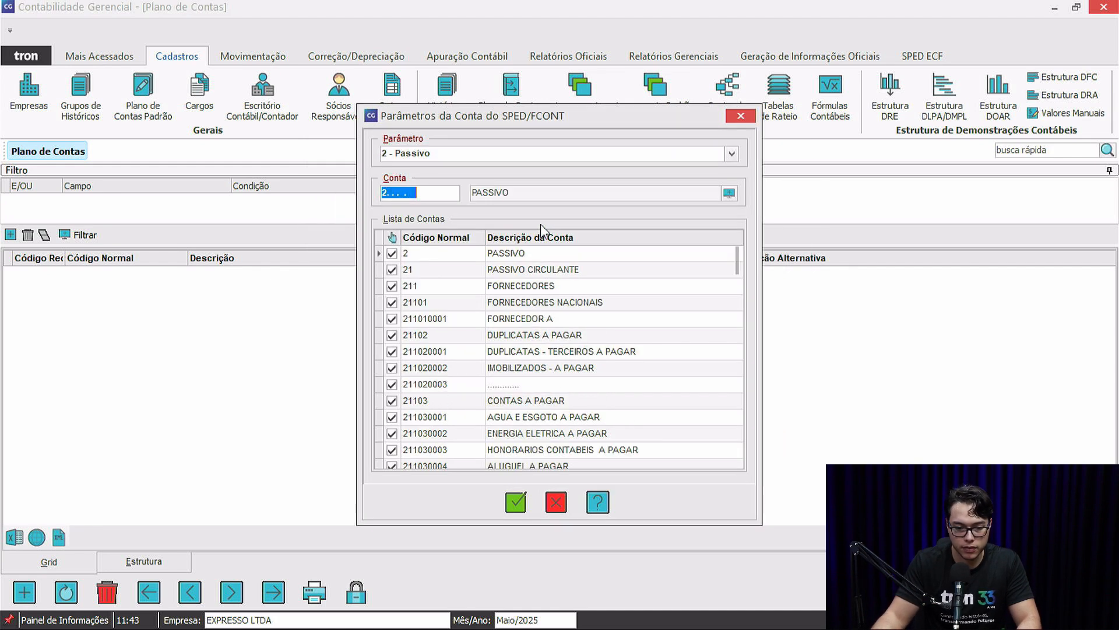
{"action": "scroll", "coordinate": [434, 327], "scroll_direction": "down", "scroll_amount": 8}
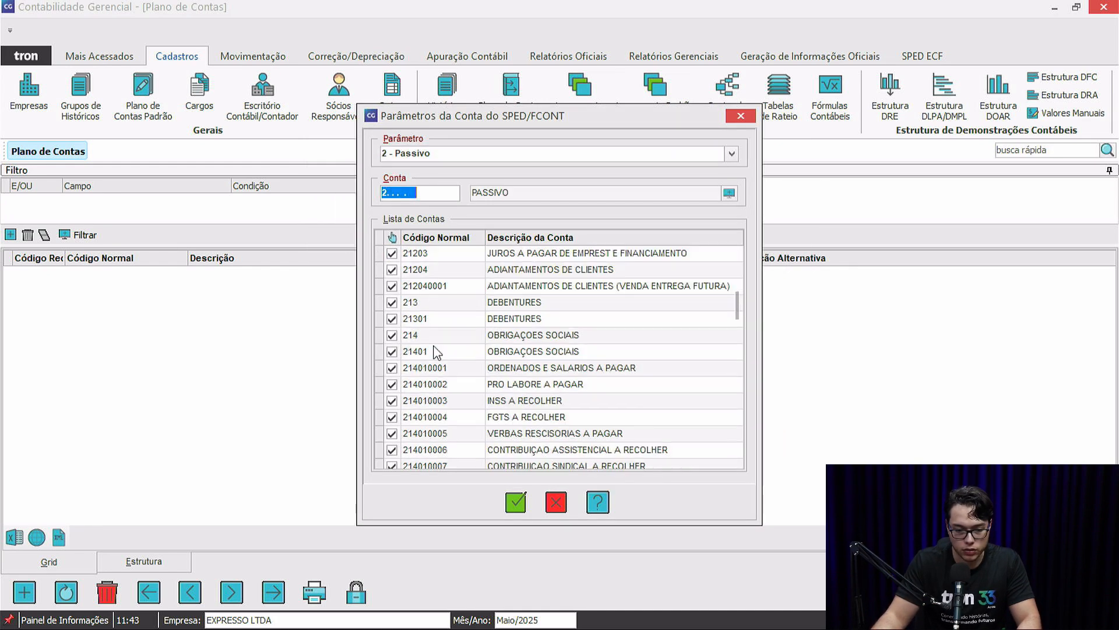
{"action": "scroll", "coordinate": [435, 350], "scroll_direction": "down", "scroll_amount": 15}
{"action": "scroll", "coordinate": [422, 365], "scroll_direction": "up", "scroll_amount": 3}
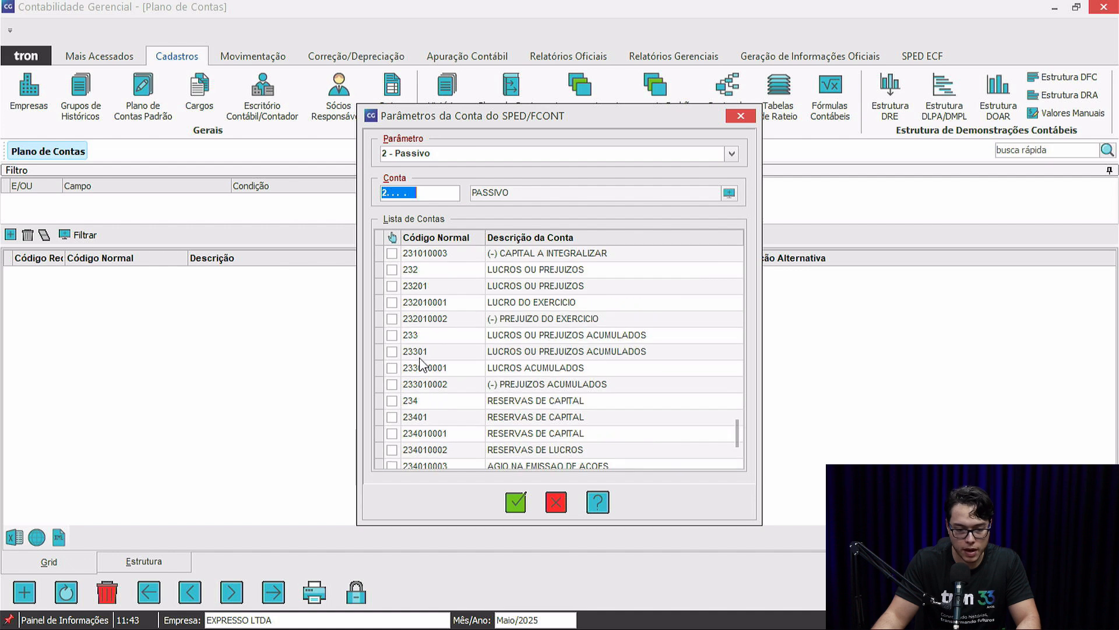
{"action": "scroll", "coordinate": [422, 365], "scroll_direction": "up", "scroll_amount": 5}
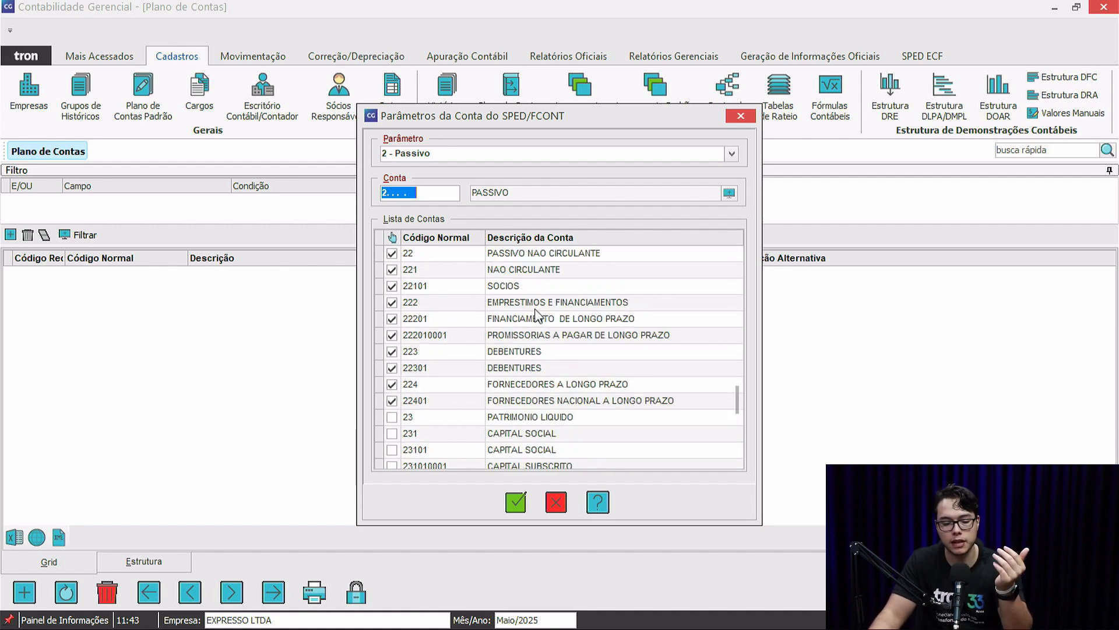
Step: Set the parameter to 3 - Patrimônio Líquido and open the chart of accounts search for its Conta
{"action": "left_click", "coordinate": [731, 154]}
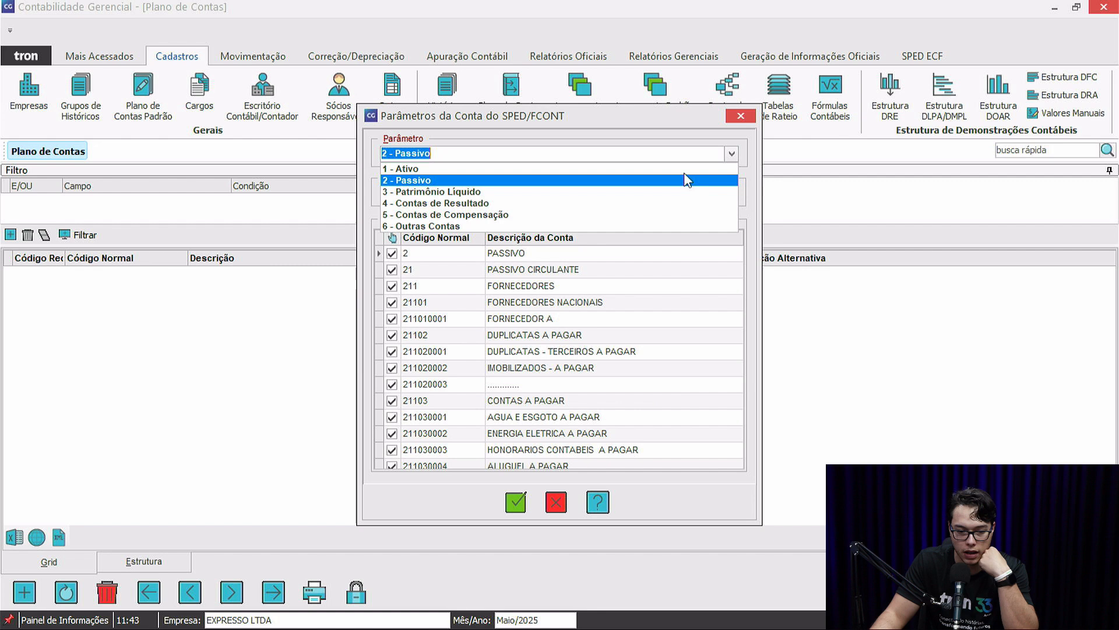
{"action": "left_click", "coordinate": [476, 193]}
{"action": "left_click_drag", "start_coordinate": [408, 193], "coordinate": [331, 192]}
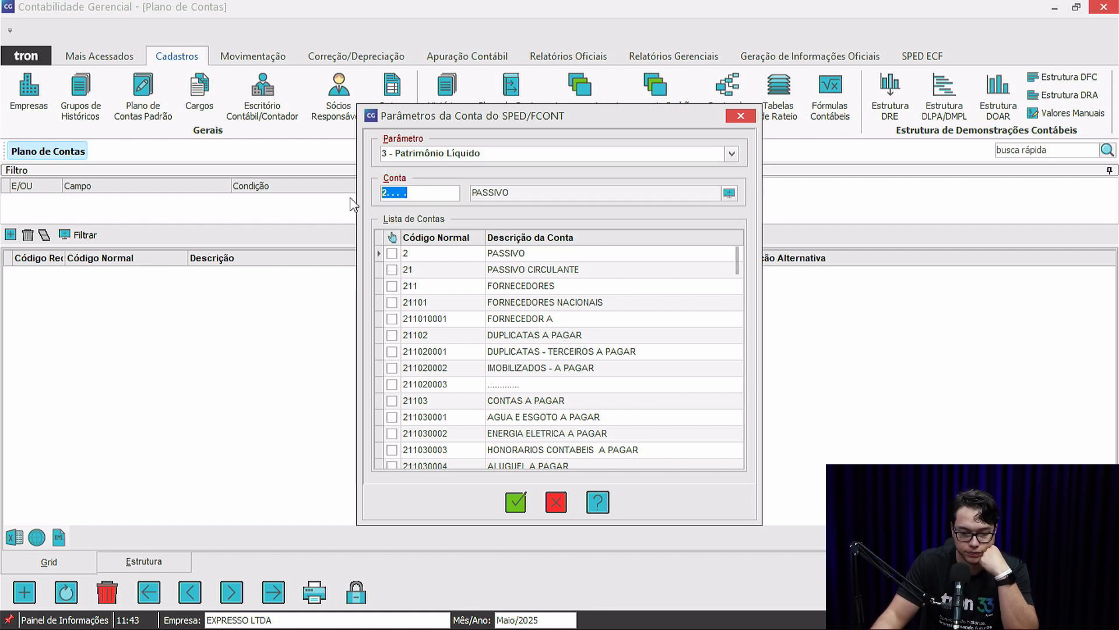
{"action": "left_click", "coordinate": [727, 194]}
{"action": "left_click", "coordinate": [521, 288]}
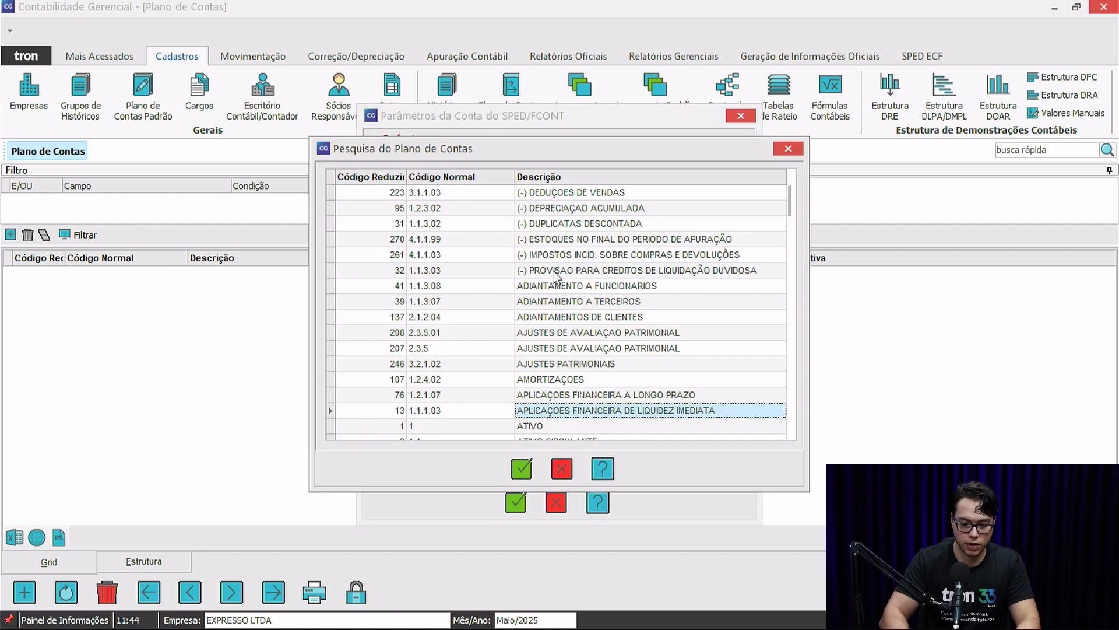
Step: Load the PATRIMONIO LIQUIDO account for the 3 - Patrimônio Líquido parameter and review its linked accounts
{"action": "type", "text": "PATRIMONIO LIQUIDO"}
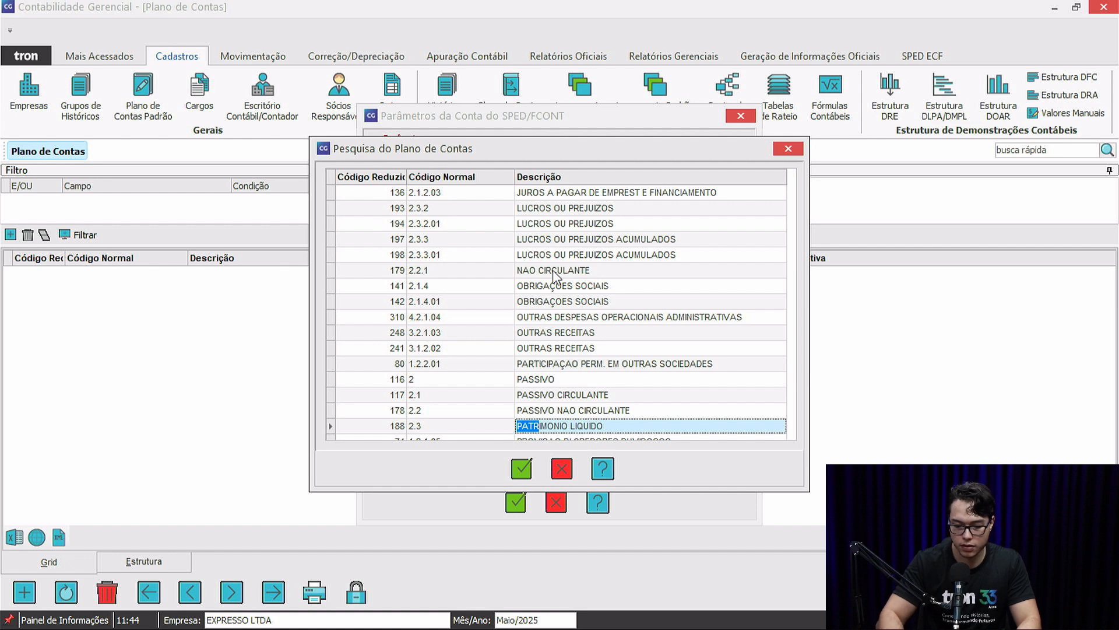
{"action": "key", "text": "Return"}
{"action": "scroll", "coordinate": [449, 287], "scroll_direction": "down", "scroll_amount": 3}
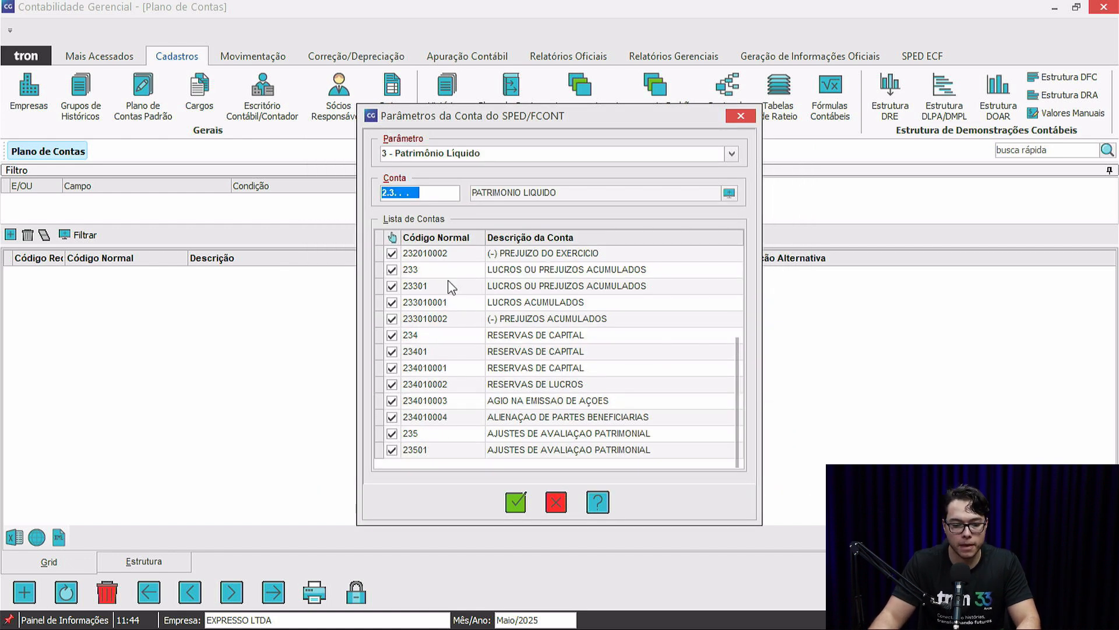
{"action": "scroll", "coordinate": [446, 289], "scroll_direction": "up", "scroll_amount": 3}
{"action": "scroll", "coordinate": [450, 357], "scroll_direction": "down", "scroll_amount": 3}
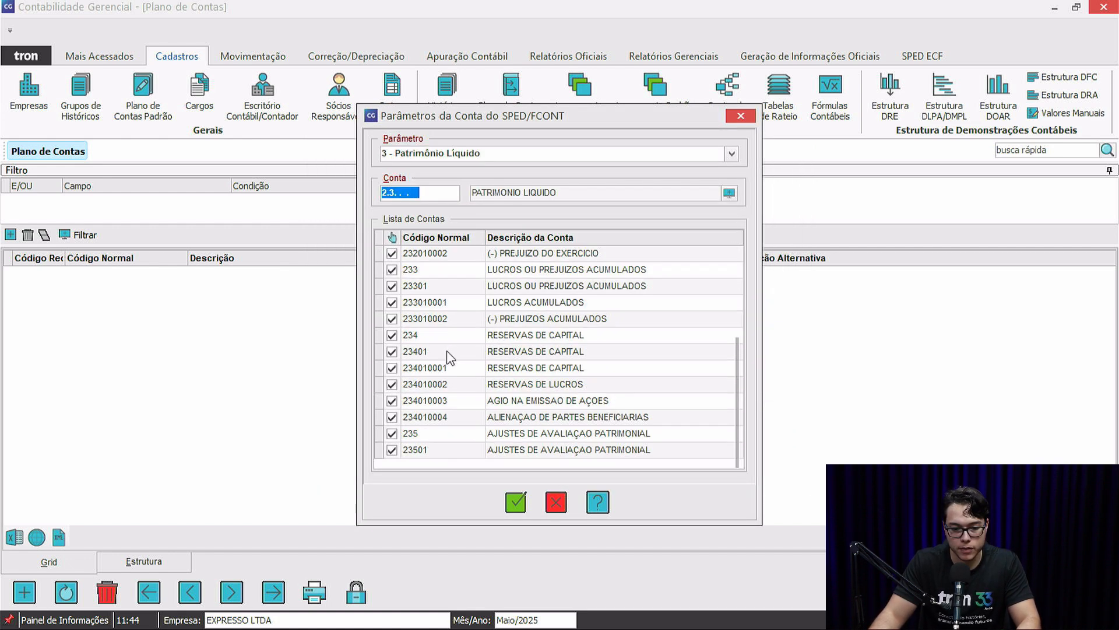
Step: Switch the parameter to 2 - Passivo, load the PASSIVO account and review which of its accounts are linked
{"action": "left_click", "coordinate": [729, 193]}
{"action": "left_click", "coordinate": [789, 150]}
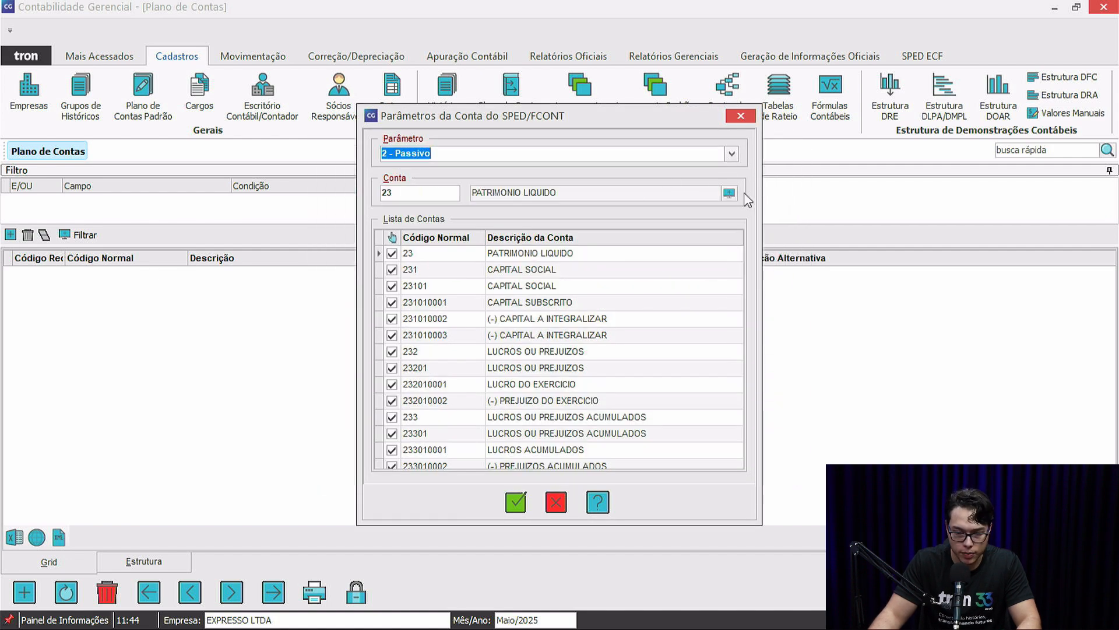
{"action": "left_click", "coordinate": [729, 192]}
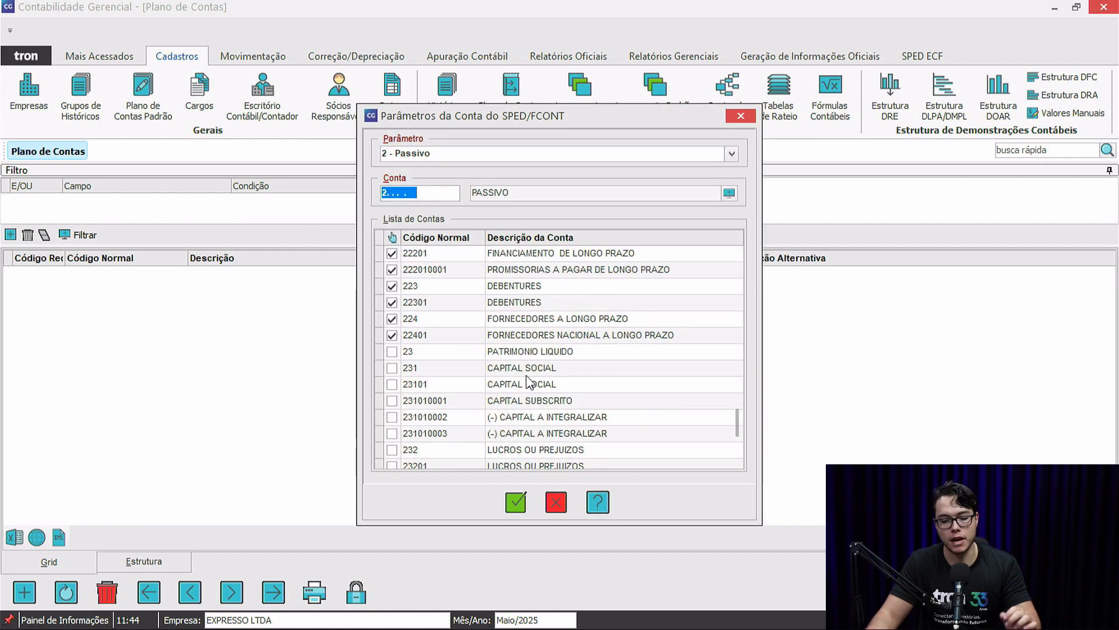
{"action": "scroll", "coordinate": [508, 368], "scroll_direction": "down", "scroll_amount": 7}
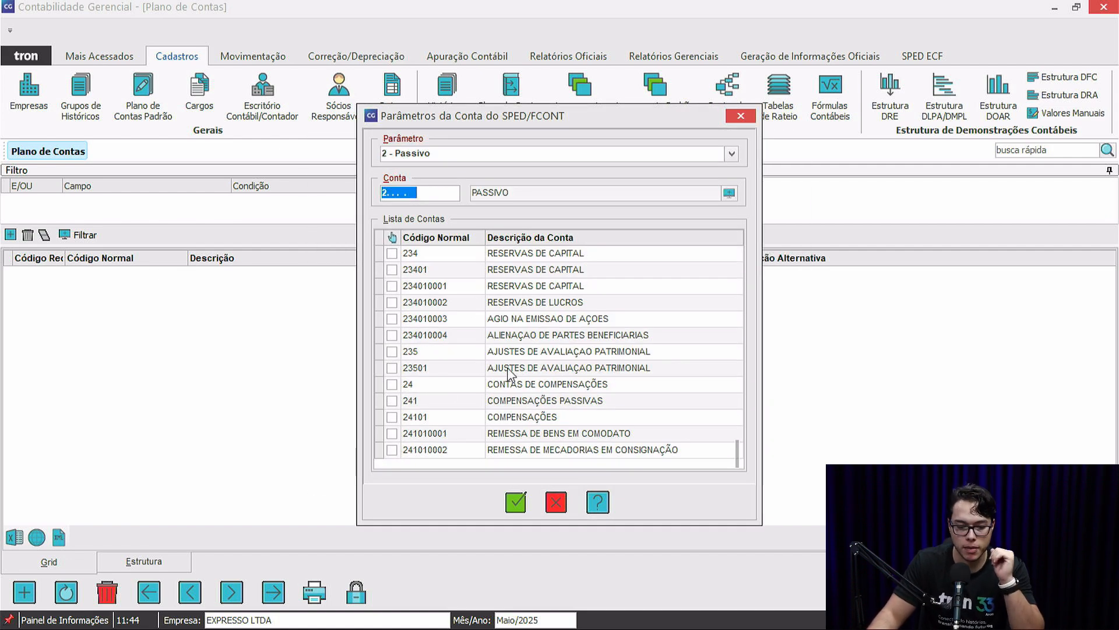
{"action": "scroll", "coordinate": [482, 400], "scroll_direction": "up", "scroll_amount": 3}
{"action": "scroll", "coordinate": [482, 400], "scroll_direction": "up", "scroll_amount": 4}
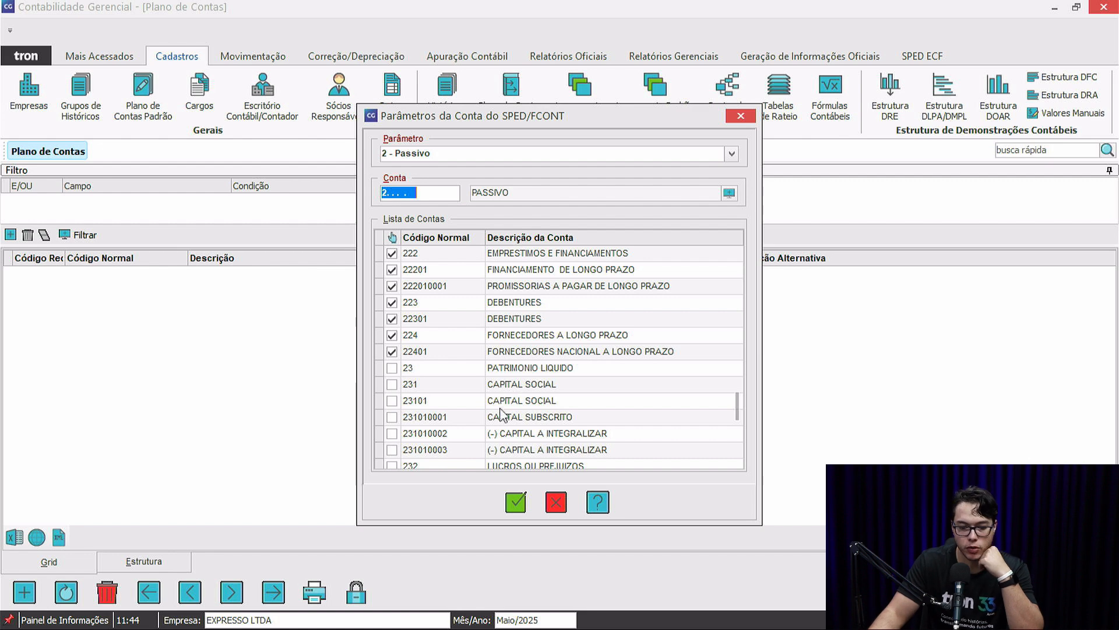
{"action": "scroll", "coordinate": [500, 406], "scroll_direction": "down", "scroll_amount": 1}
{"action": "scroll", "coordinate": [445, 404], "scroll_direction": "up", "scroll_amount": 1}
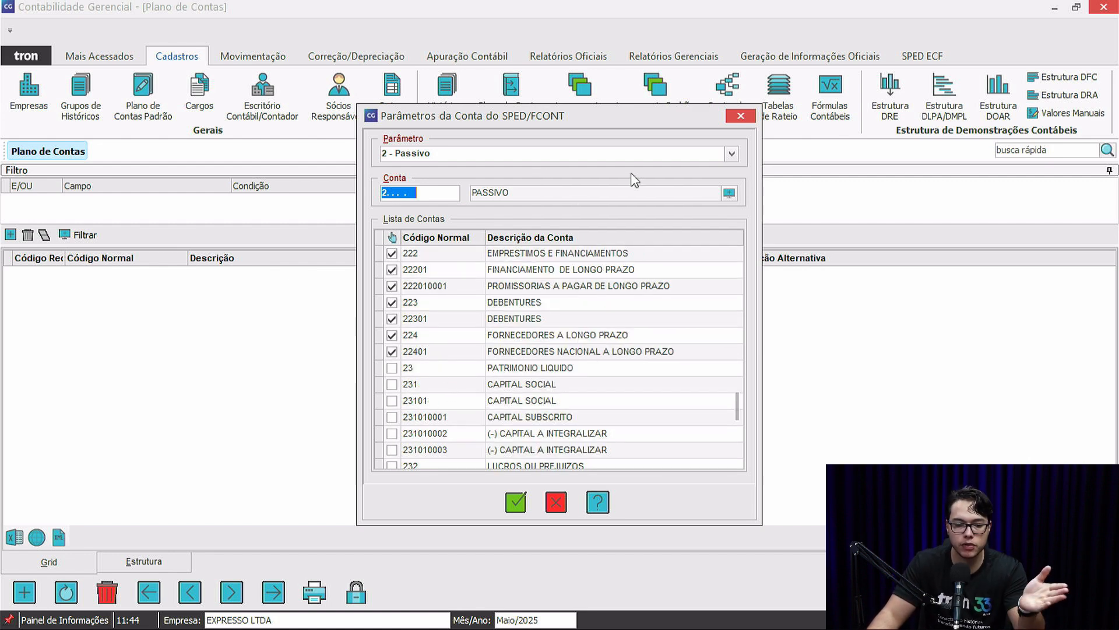
Step: Set the parameter to 1 - Ativo, load the ATIVO account and review its account list through to the end
{"action": "left_click", "coordinate": [722, 155]}
{"action": "left_click", "coordinate": [473, 168]}
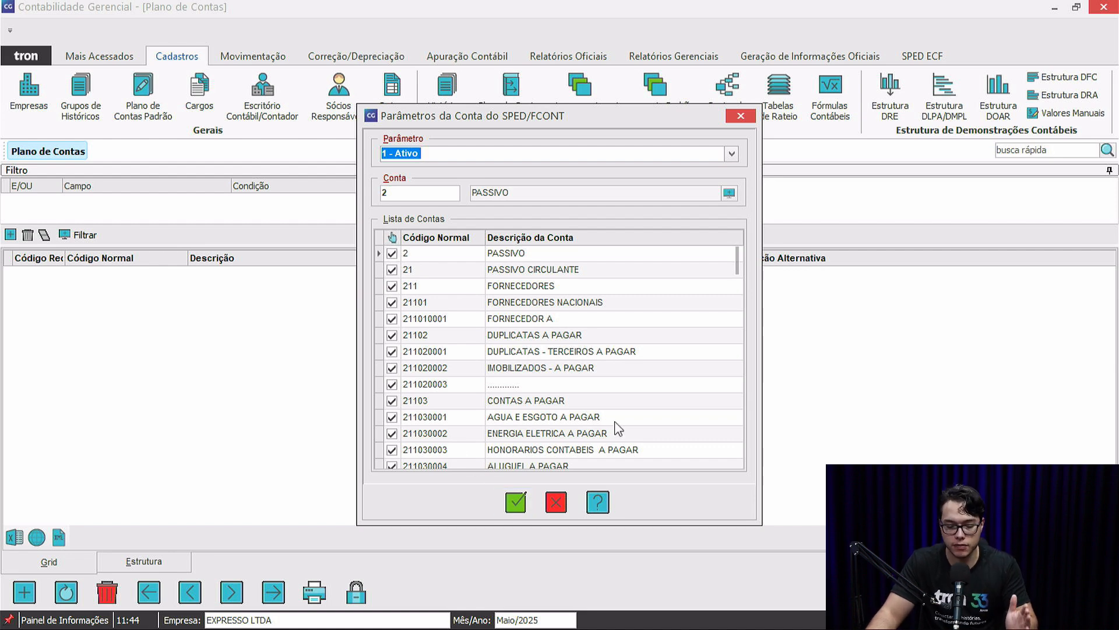
{"action": "left_click_drag", "start_coordinate": [737, 268], "coordinate": [711, 491]}
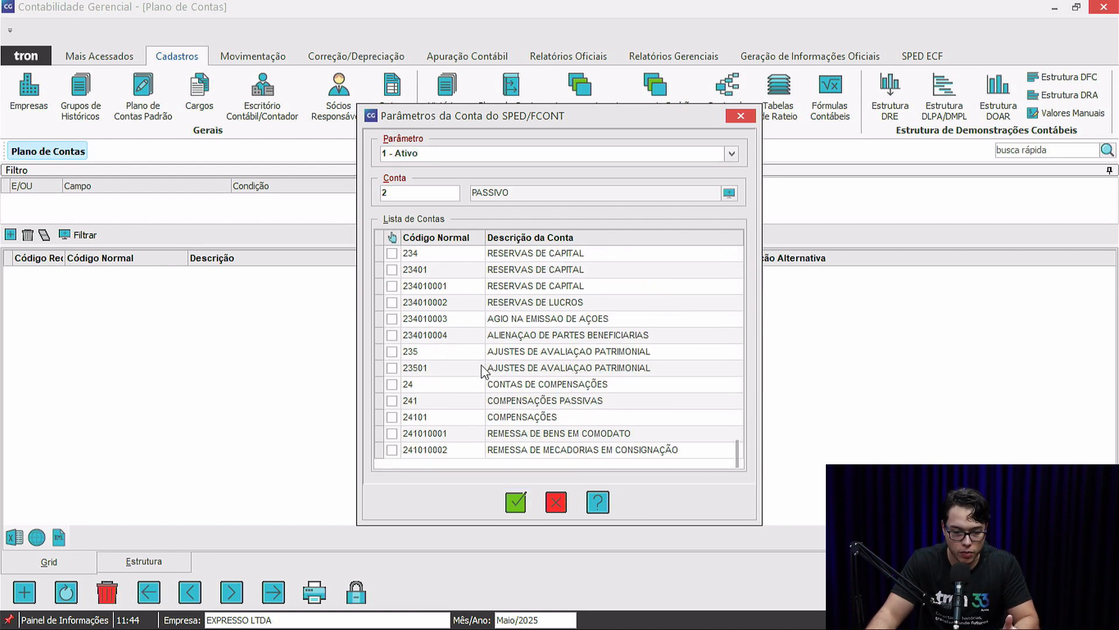
{"action": "scroll", "coordinate": [526, 364], "scroll_direction": "up", "scroll_amount": 15}
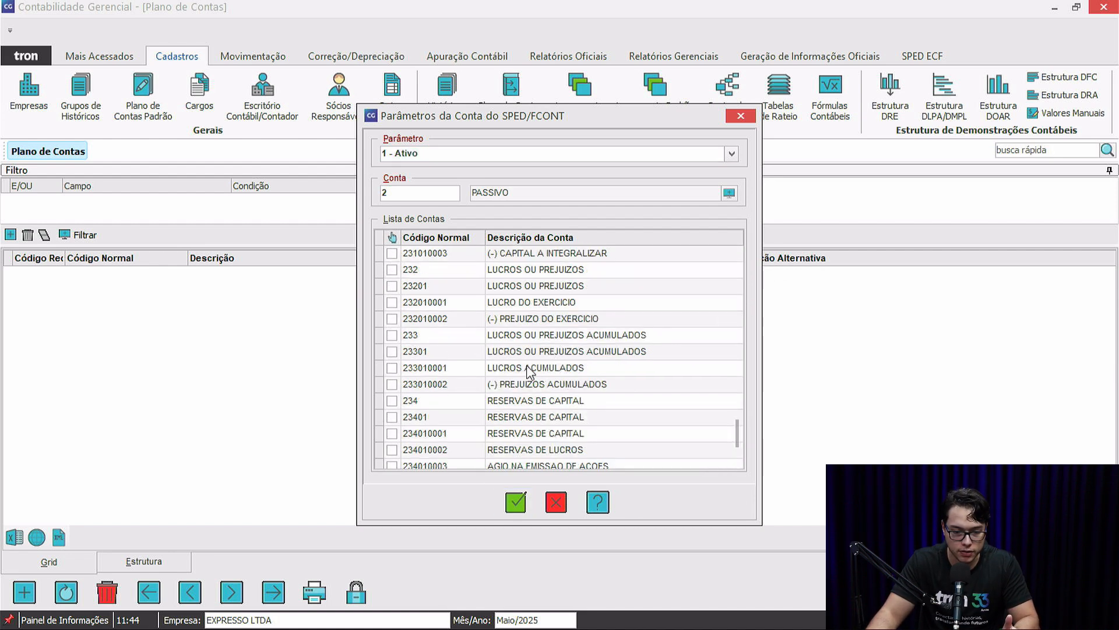
{"action": "scroll", "coordinate": [527, 370], "scroll_direction": "up", "scroll_amount": 3}
{"action": "left_click", "coordinate": [729, 193]}
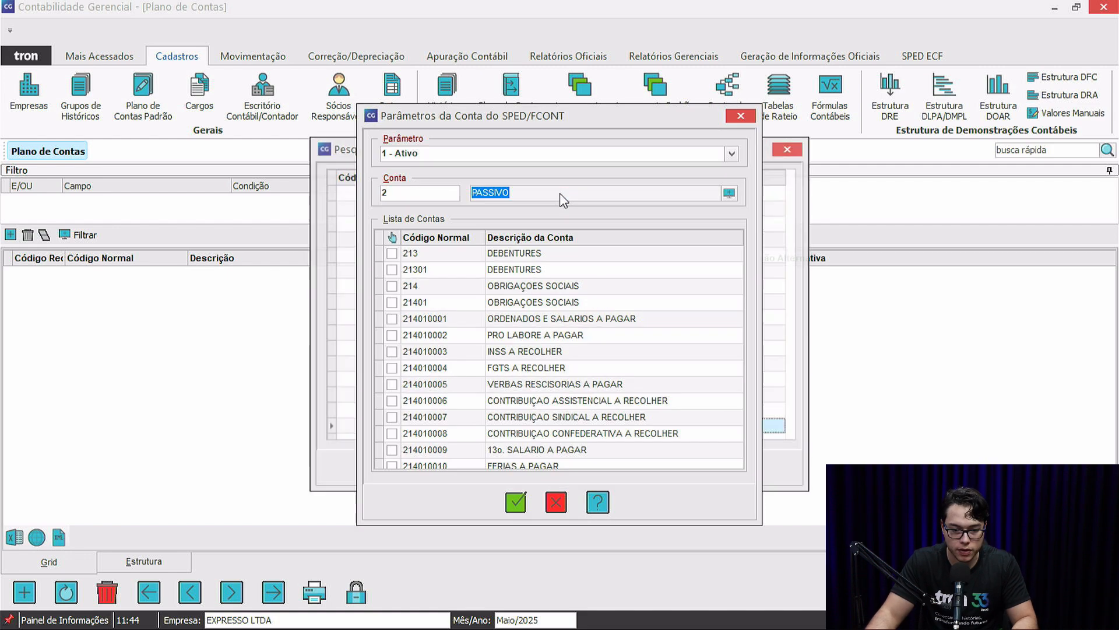
{"action": "left_click_drag", "start_coordinate": [737, 265], "coordinate": [734, 460]}
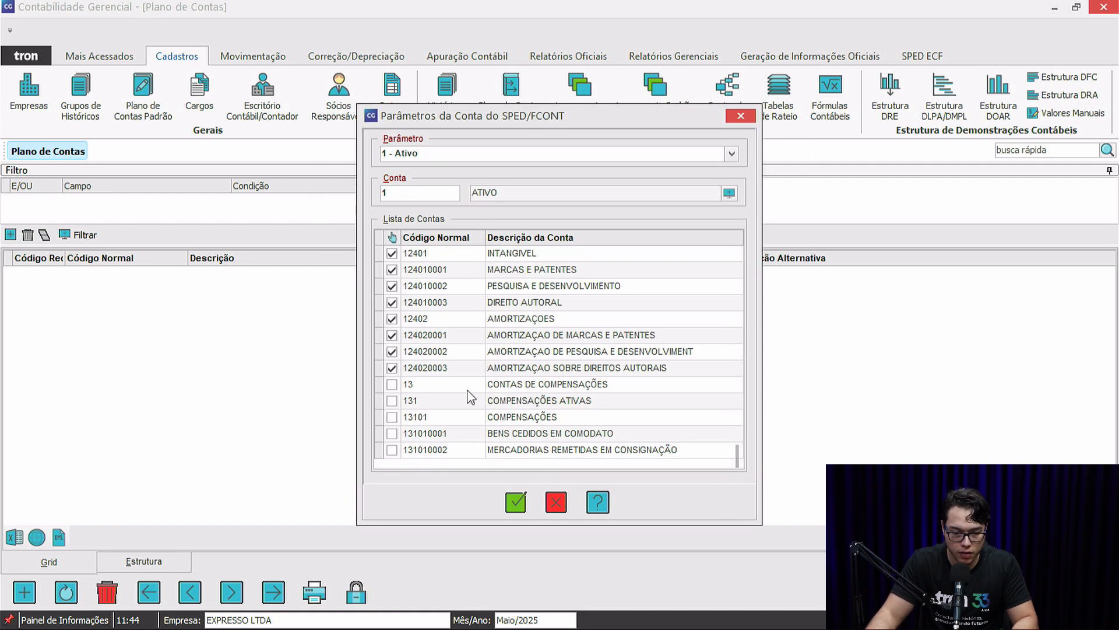
Step: Try to include accounts 13 CONTAS DE COMPENSAÇÕES, 131 COMPENSAÇÕES ATIVAS and 13101 COMPENSAÇÕES in the Ativo parameter
{"action": "left_click", "coordinate": [541, 386]}
{"action": "left_click", "coordinate": [541, 399]}
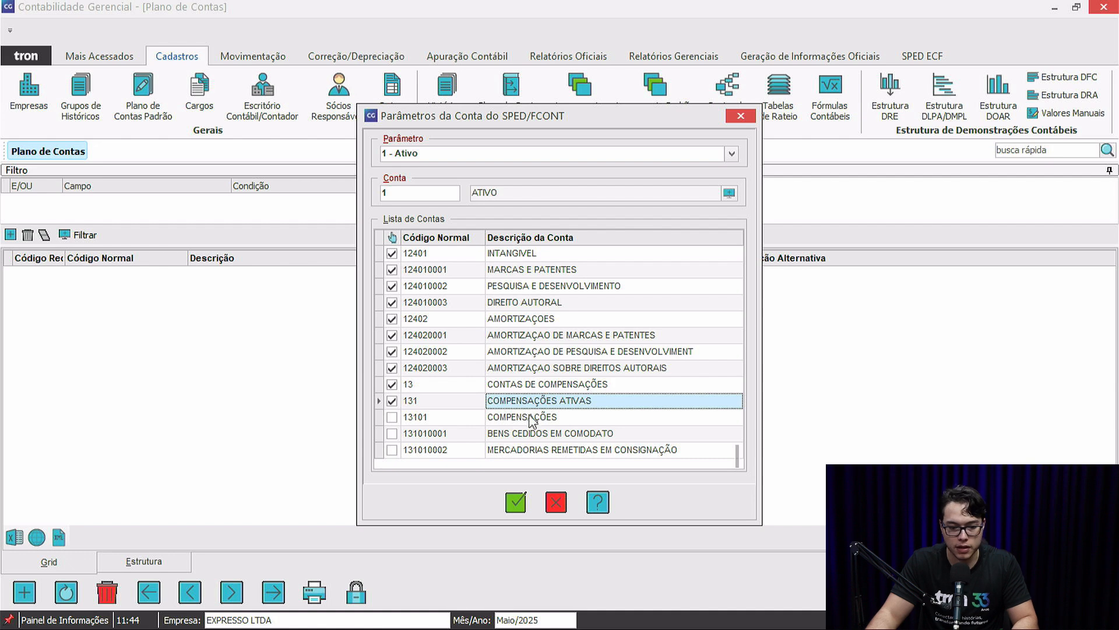
{"action": "left_click", "coordinate": [530, 417]}
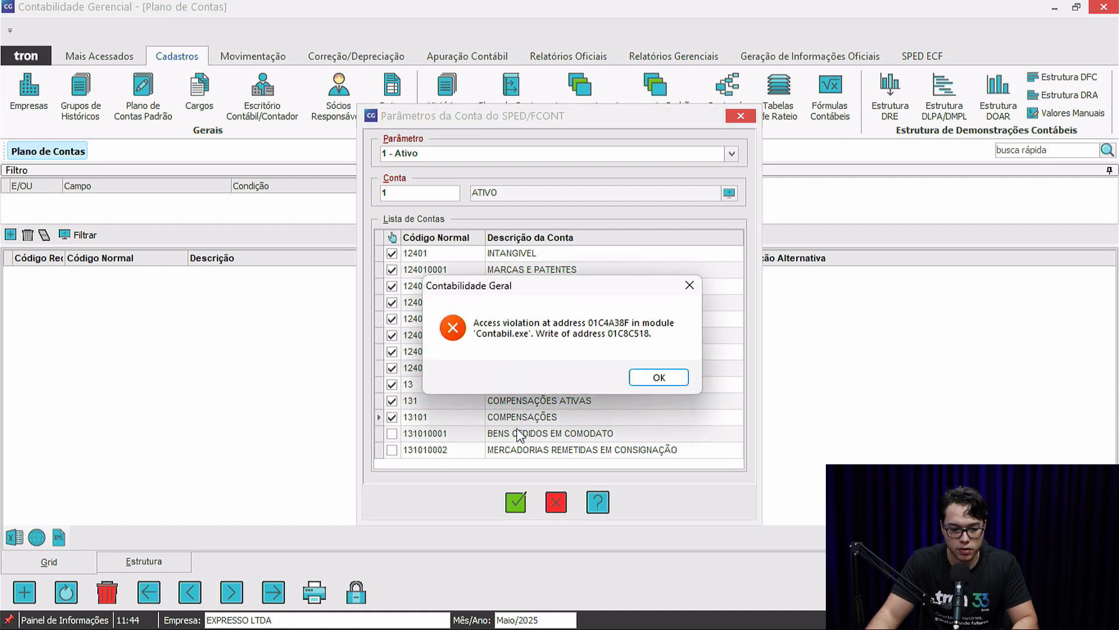
{"action": "left_click", "coordinate": [659, 378]}
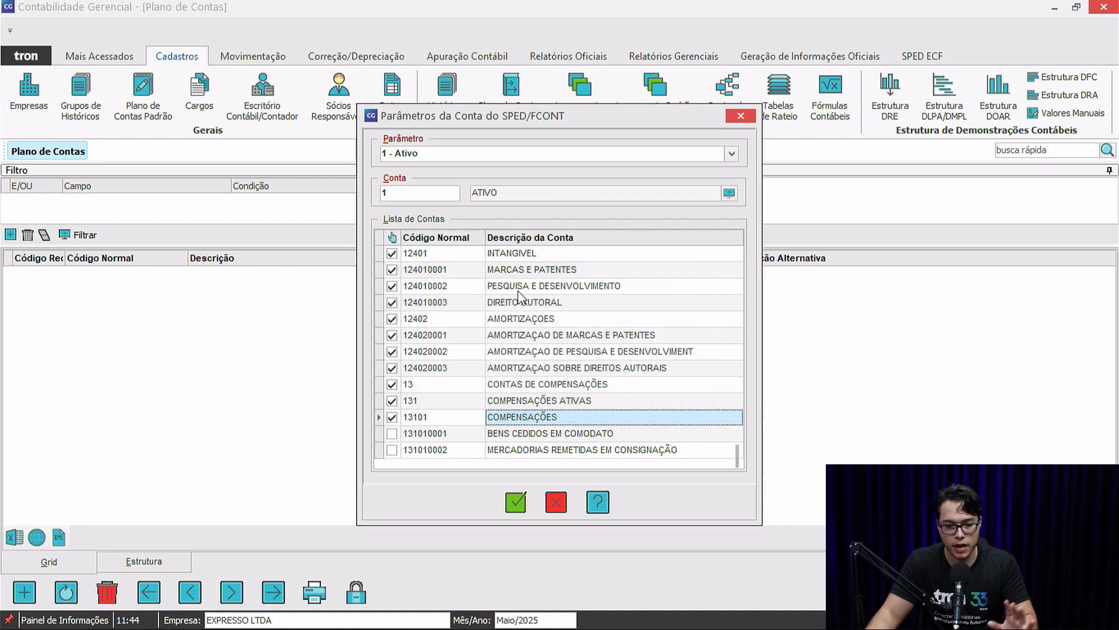
Step: Switch the parameter to 5 - Contas de Compensação and load the COMPENSAÇÕES account 1.3.1.01
{"action": "left_click", "coordinate": [732, 154]}
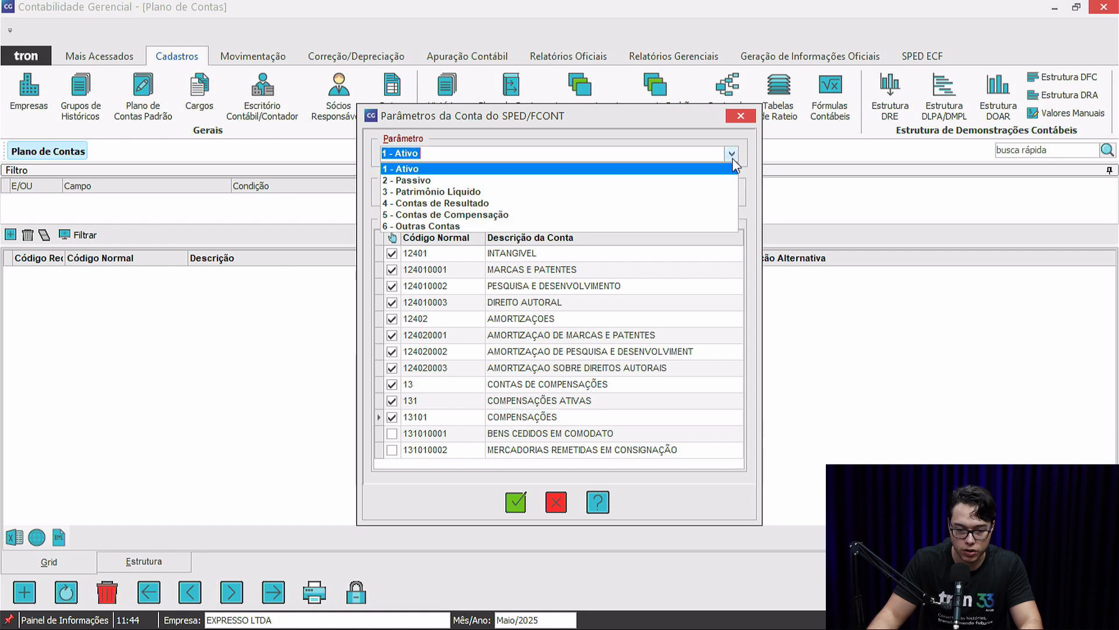
{"action": "left_click", "coordinate": [499, 215]}
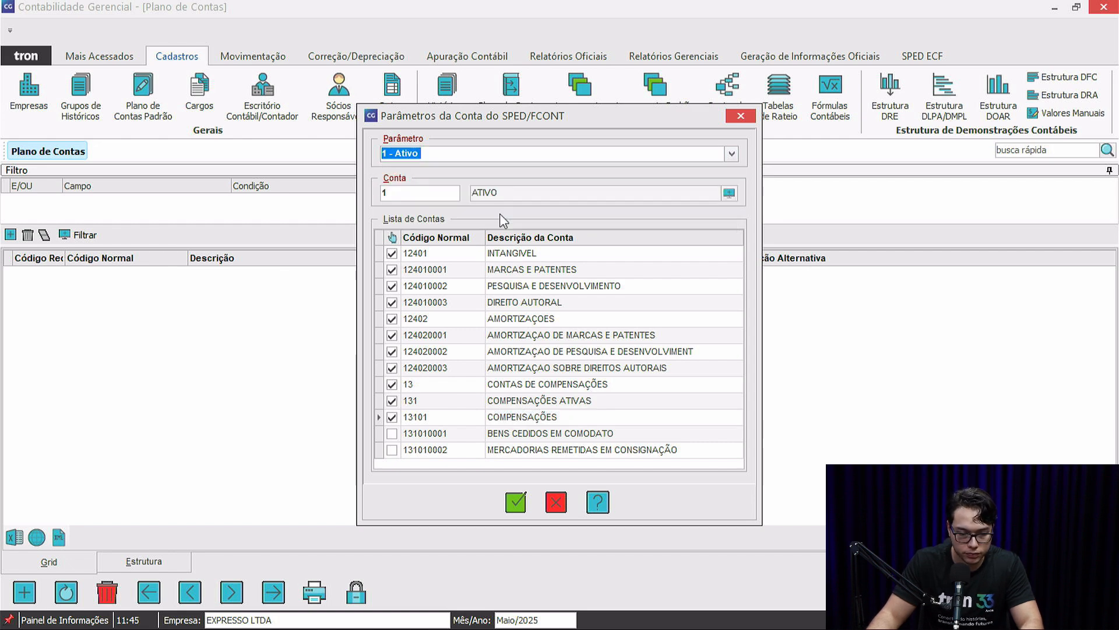
{"action": "key", "text": "Return"}
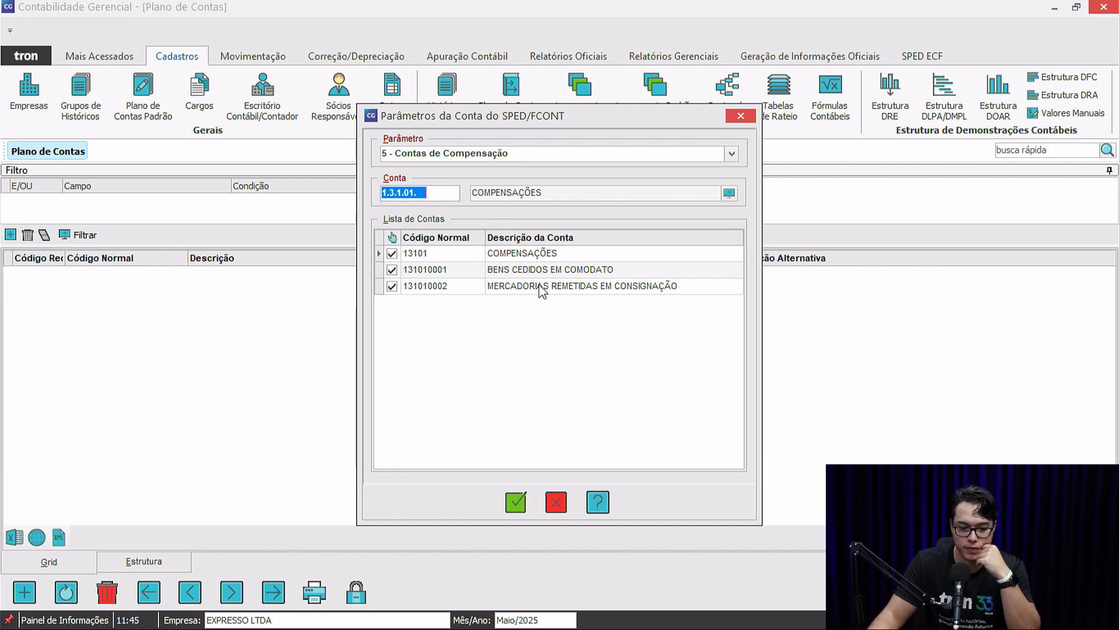
Step: Switch the parameter to 4 - Contas de Resultado, load account 3 RECEITAS and review its linked accounts
{"action": "left_click", "coordinate": [732, 154]}
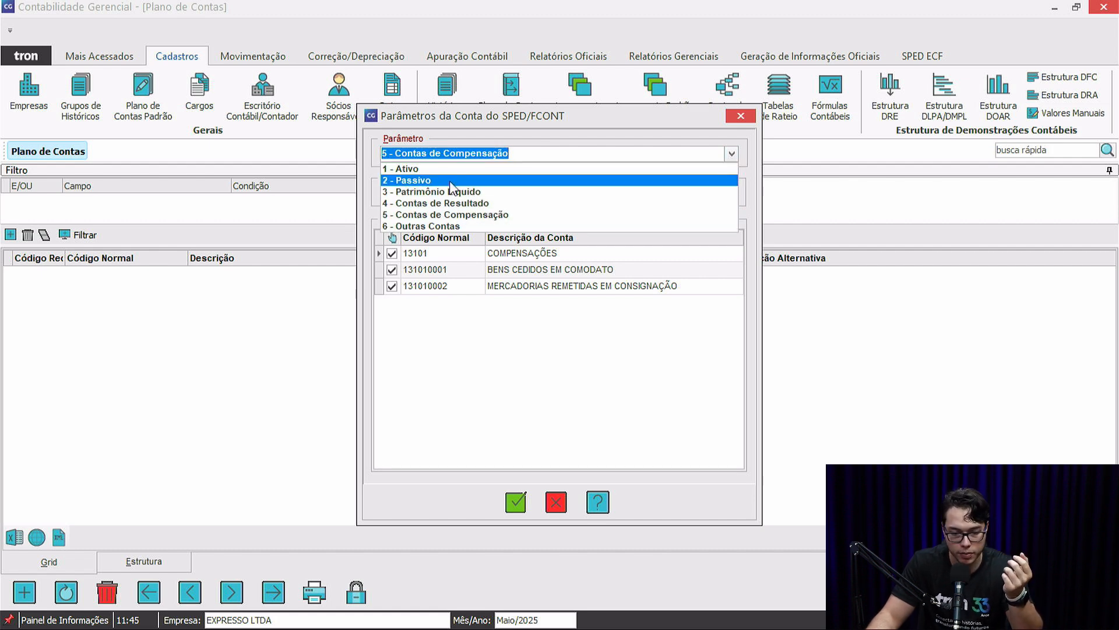
{"action": "left_click", "coordinate": [494, 204]}
{"action": "left_click", "coordinate": [732, 195]}
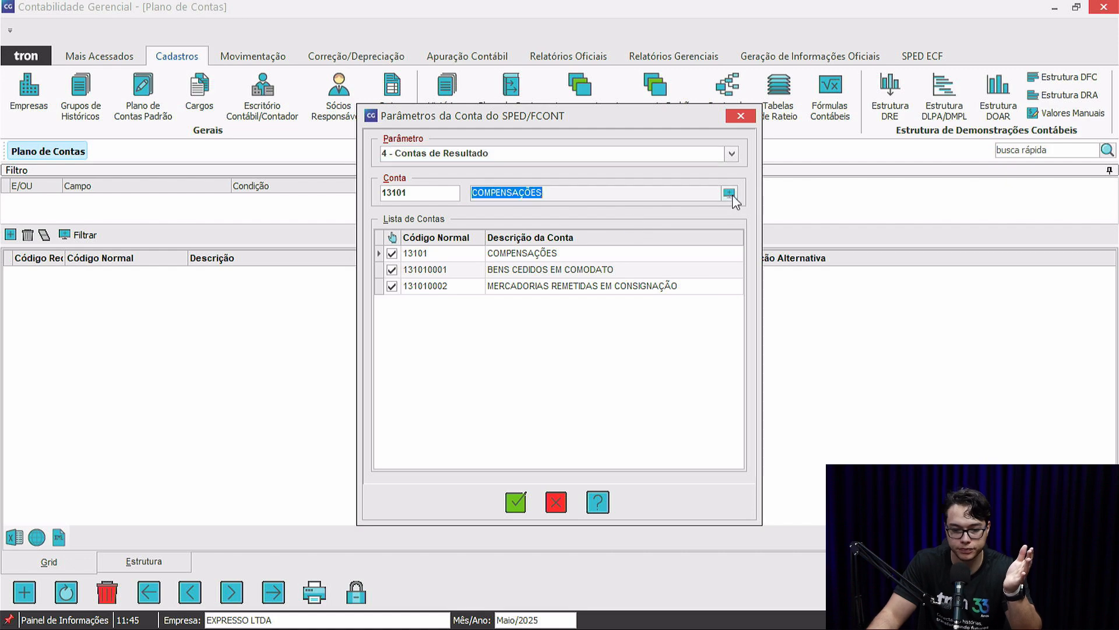
{"action": "type", "text": "3"}
{"action": "key", "text": "Return"}
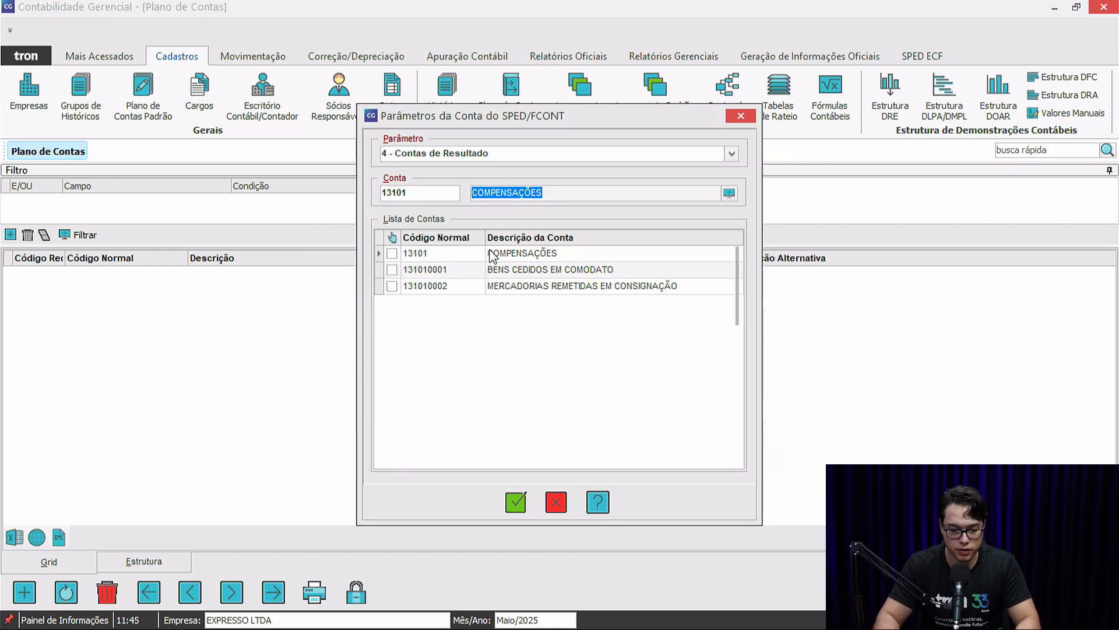
{"action": "scroll", "coordinate": [544, 364], "scroll_direction": "down", "scroll_amount": 8}
{"action": "scroll", "coordinate": [558, 367], "scroll_direction": "up", "scroll_amount": 8}
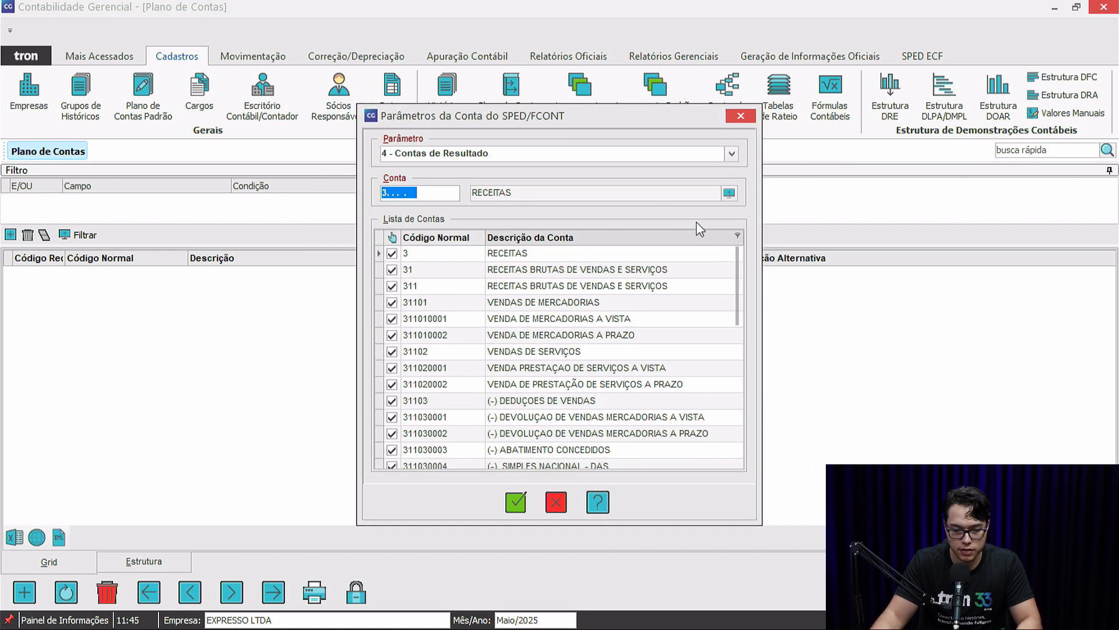
Step: Load account 4 CUSTOS E DESPESAS under the Contas de Resultado parameter and review its linked accounts
{"action": "left_click", "coordinate": [729, 194]}
{"action": "left_click", "coordinate": [478, 277]}
{"action": "type", "text": "4"}
{"action": "key", "text": "Return"}
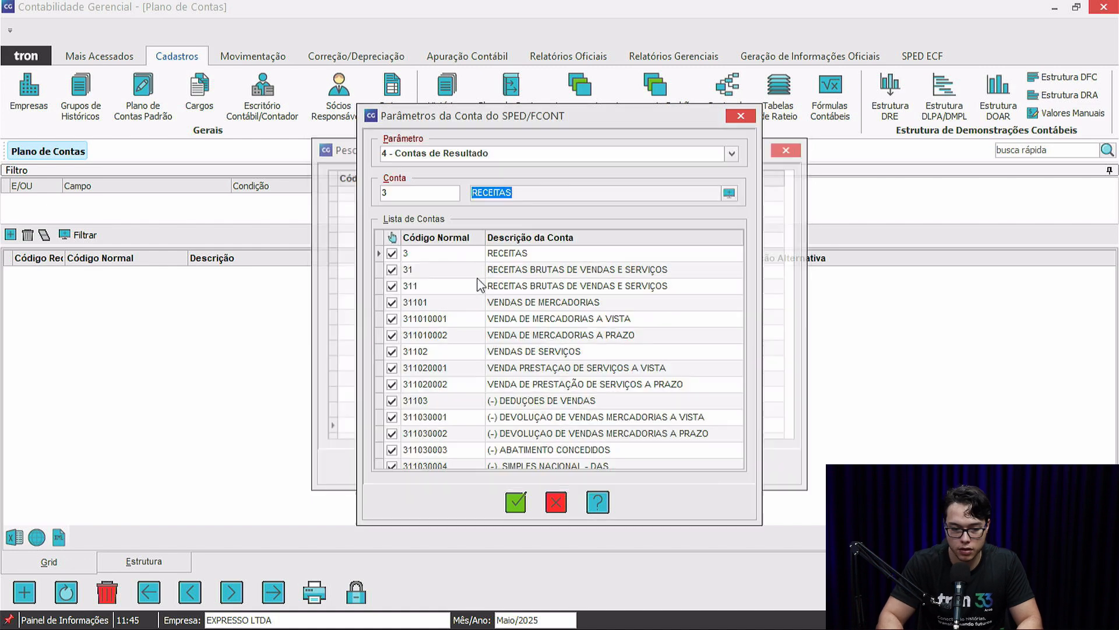
{"action": "scroll", "coordinate": [598, 401], "scroll_direction": "down", "scroll_amount": 15}
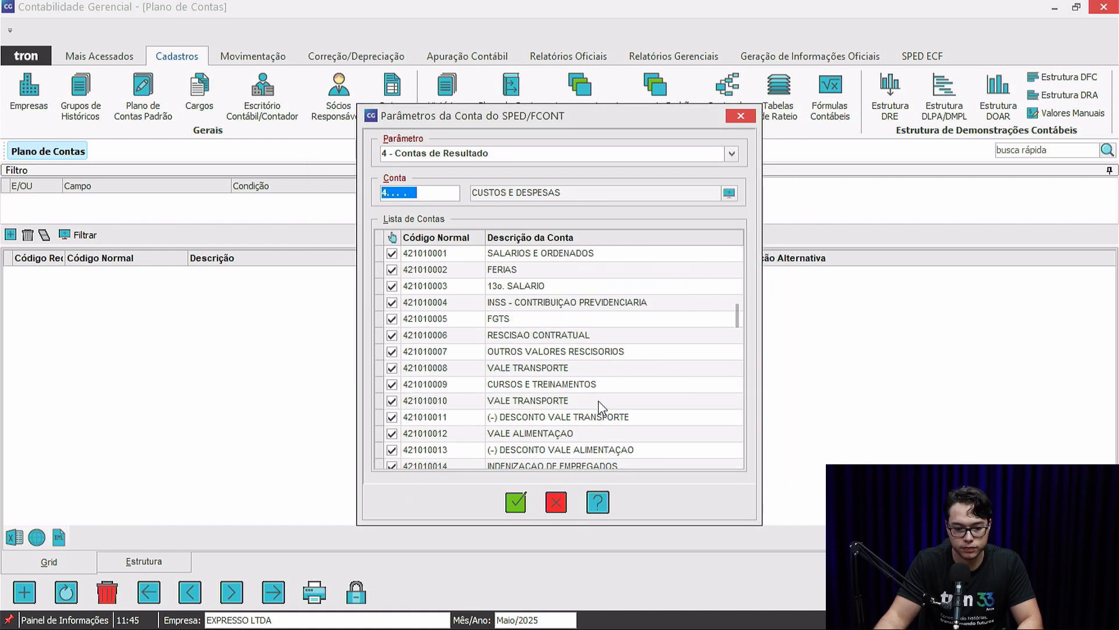
{"action": "scroll", "coordinate": [583, 414], "scroll_direction": "down", "scroll_amount": 10}
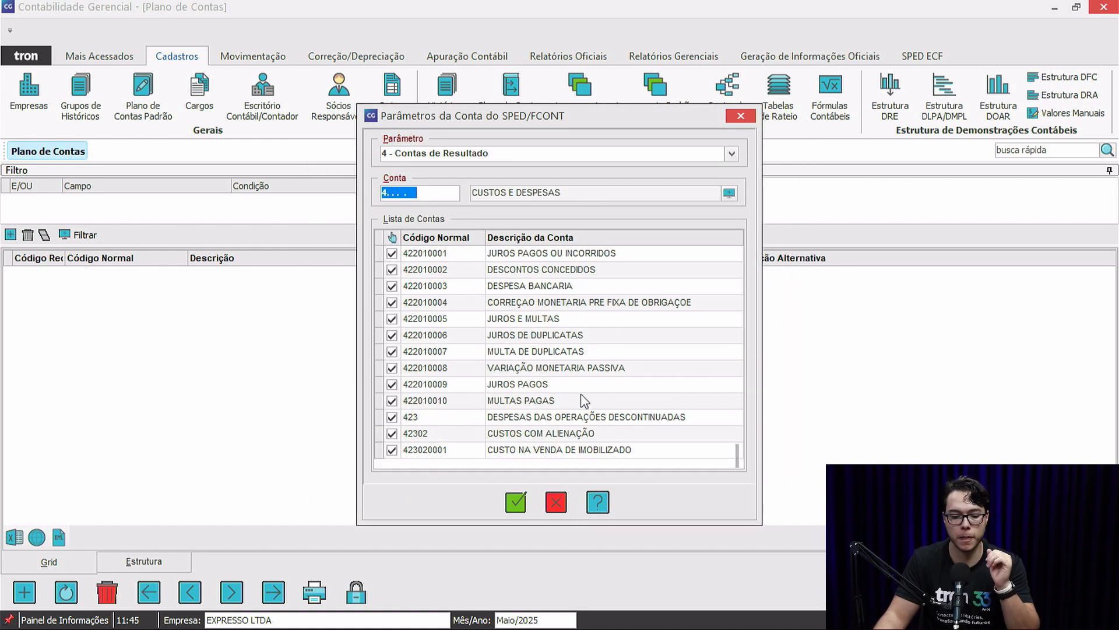
{"action": "scroll", "coordinate": [589, 392], "scroll_direction": "up", "scroll_amount": 20}
{"action": "scroll", "coordinate": [586, 390], "scroll_direction": "up", "scroll_amount": 15}
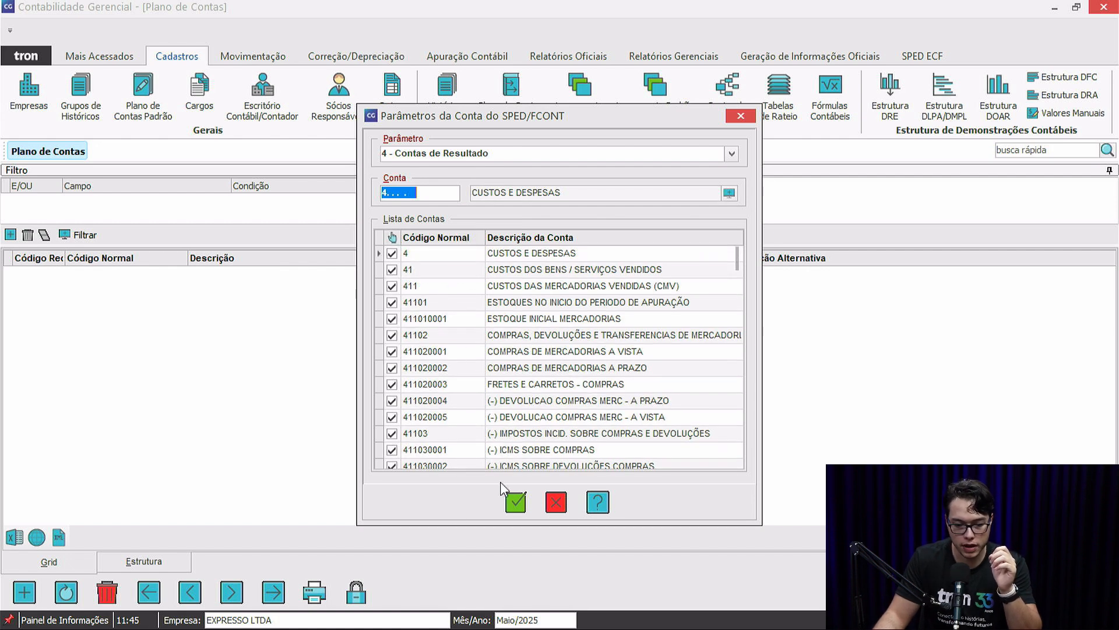
Step: Return the parameter to 5 - Contas de Compensação and look up the COMPENSAÇÕES account to view its linked accounts
{"action": "left_click", "coordinate": [729, 193]}
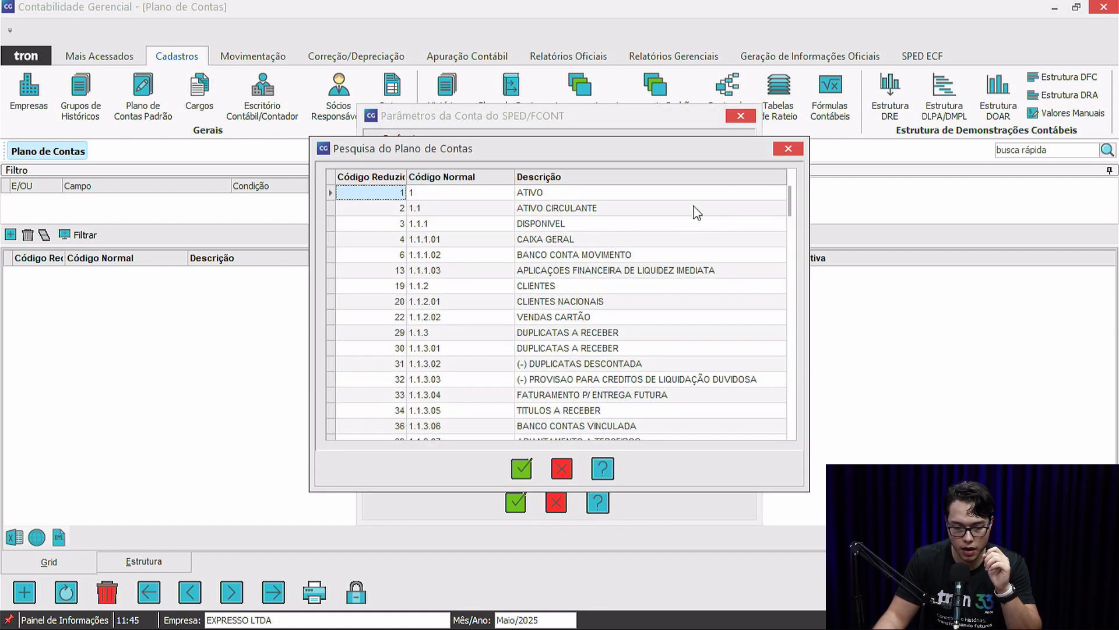
{"action": "left_click", "coordinate": [789, 149]}
{"action": "left_click", "coordinate": [731, 153]}
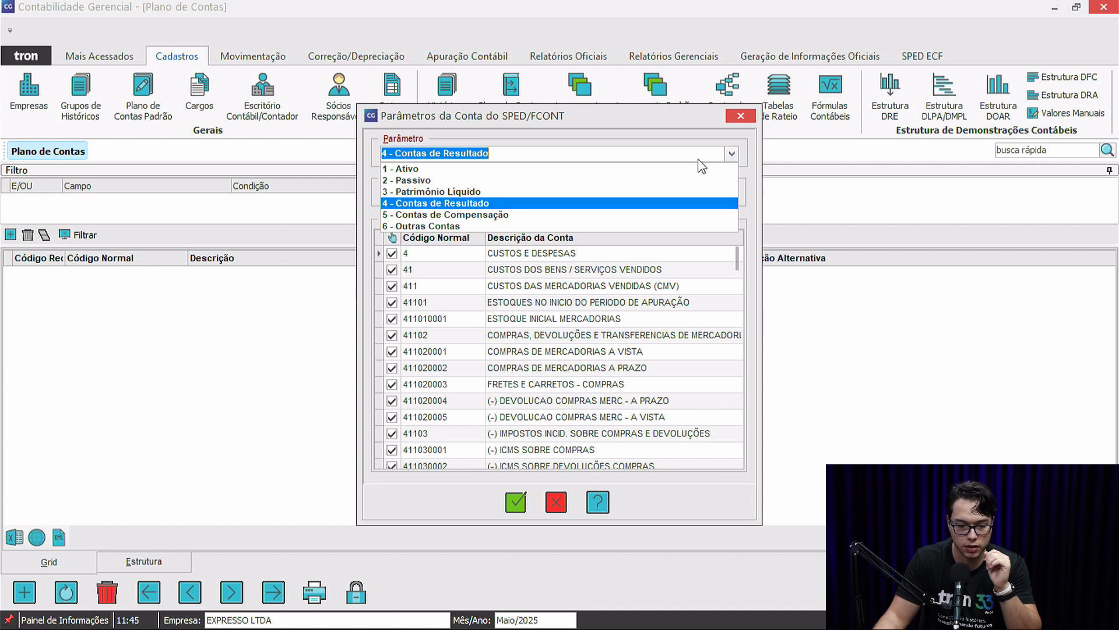
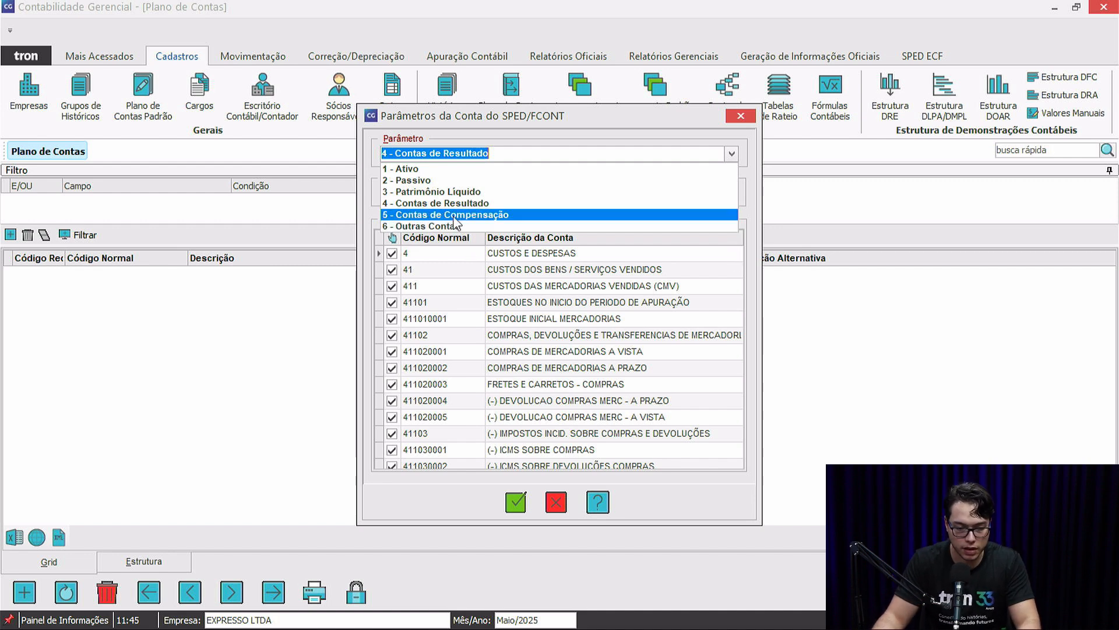
{"action": "left_click", "coordinate": [470, 215]}
{"action": "left_click", "coordinate": [720, 193]}
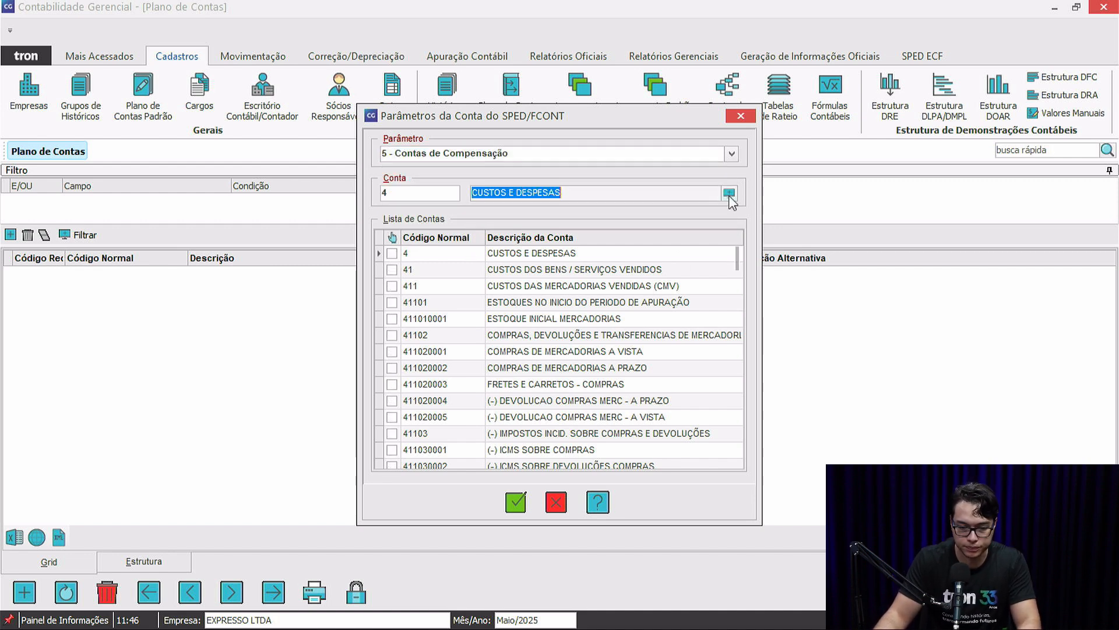
{"action": "left_click", "coordinate": [723, 193]}
{"action": "type", "text": "comp"}
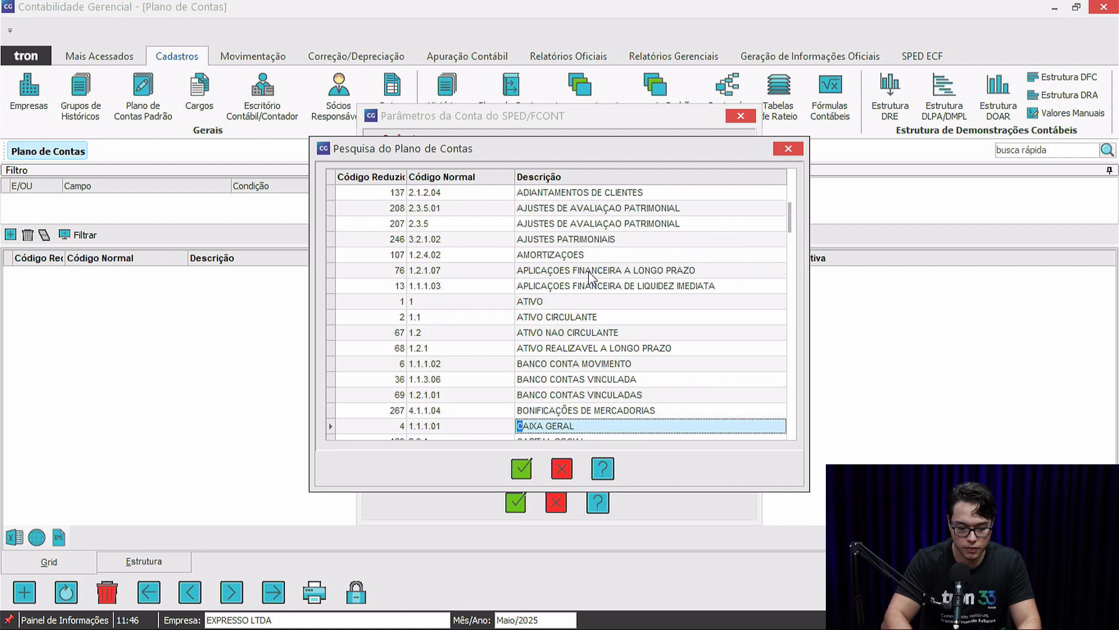
{"action": "key", "text": "Return"}
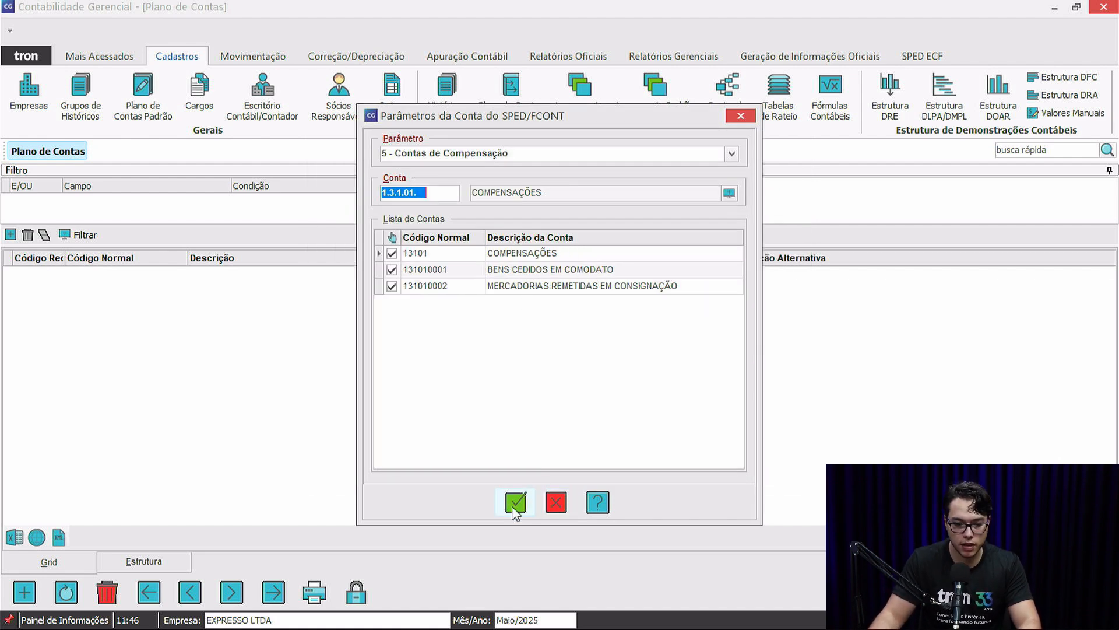
Step: Close the SPED/FCONT account parameters and the Plano de Contas window, and switch to the presentation slides
{"action": "left_click", "coordinate": [548, 504]}
{"action": "key", "text": "Escape"}
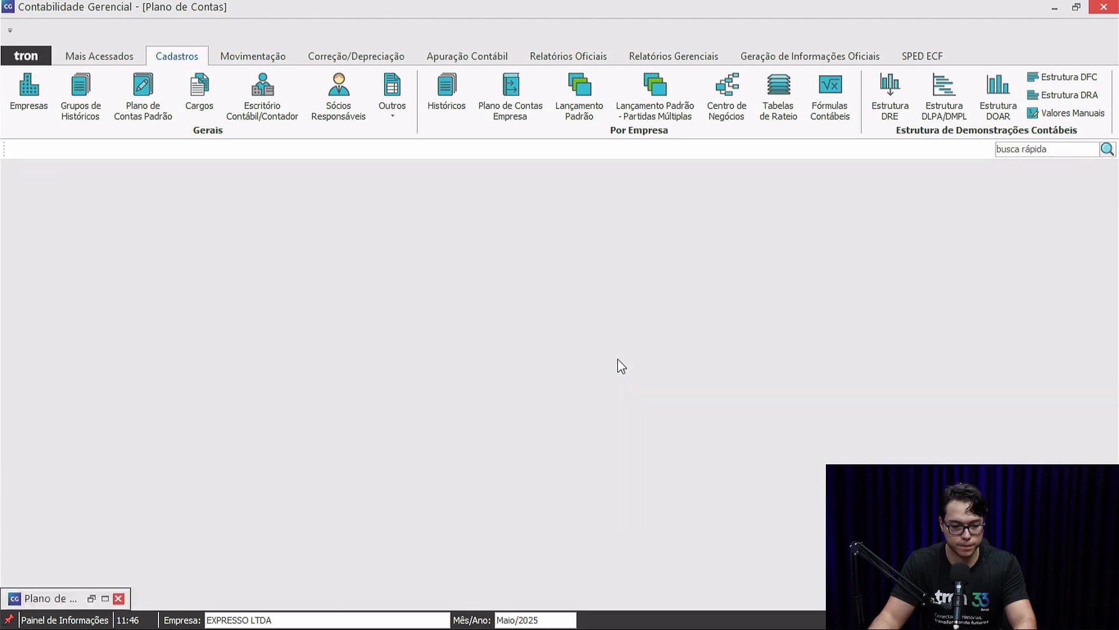
{"action": "key", "text": "alt+Tab"}
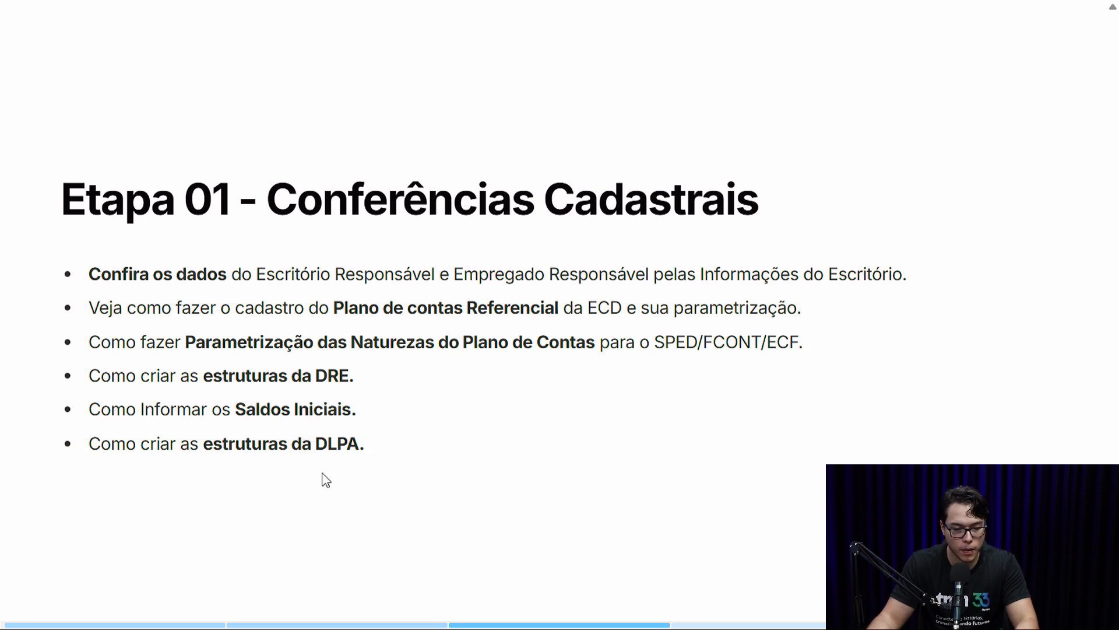
Step: Switch to Contabilidade Gerencial and review the account items linked to the first groups of the first DRE structure
{"action": "key", "text": "alt+Tab"}
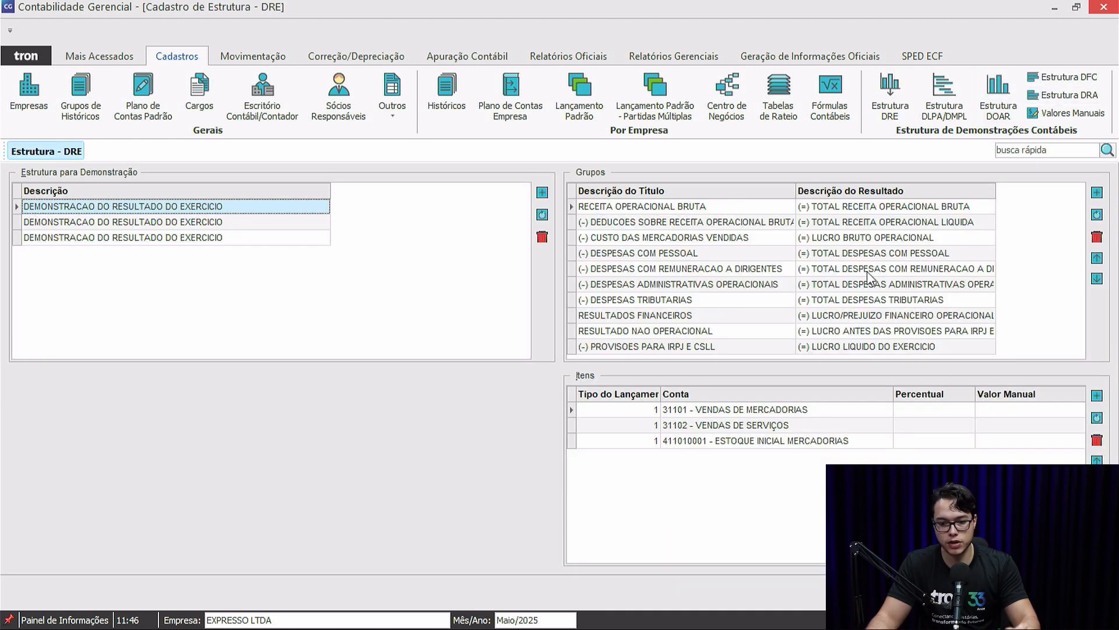
{"action": "left_click", "coordinate": [255, 240]}
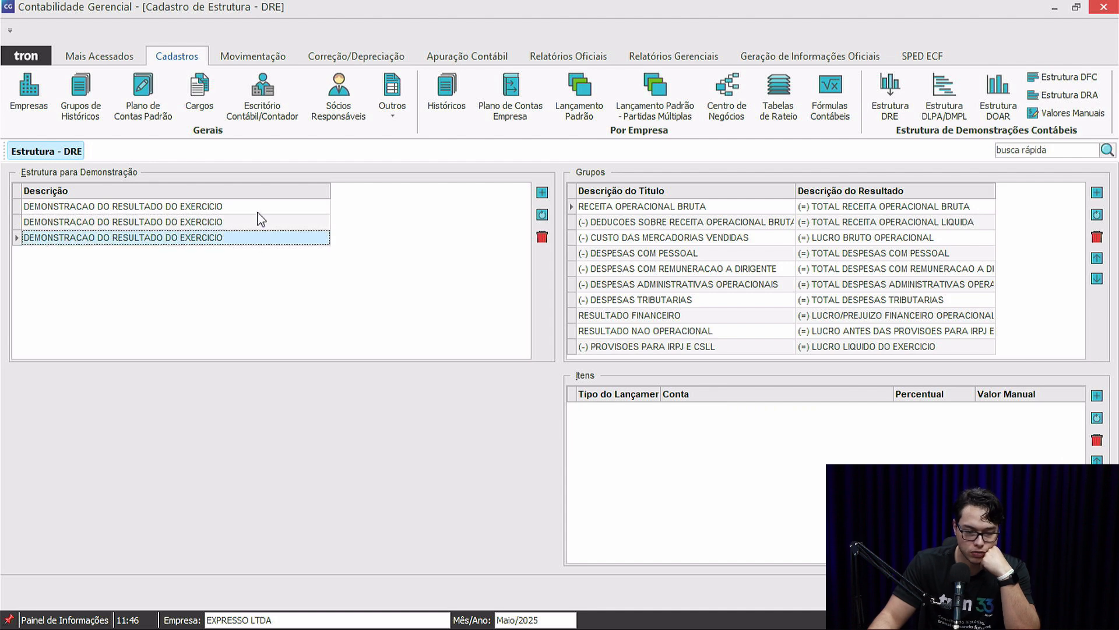
{"action": "left_click", "coordinate": [259, 211]}
{"action": "left_click", "coordinate": [702, 220]}
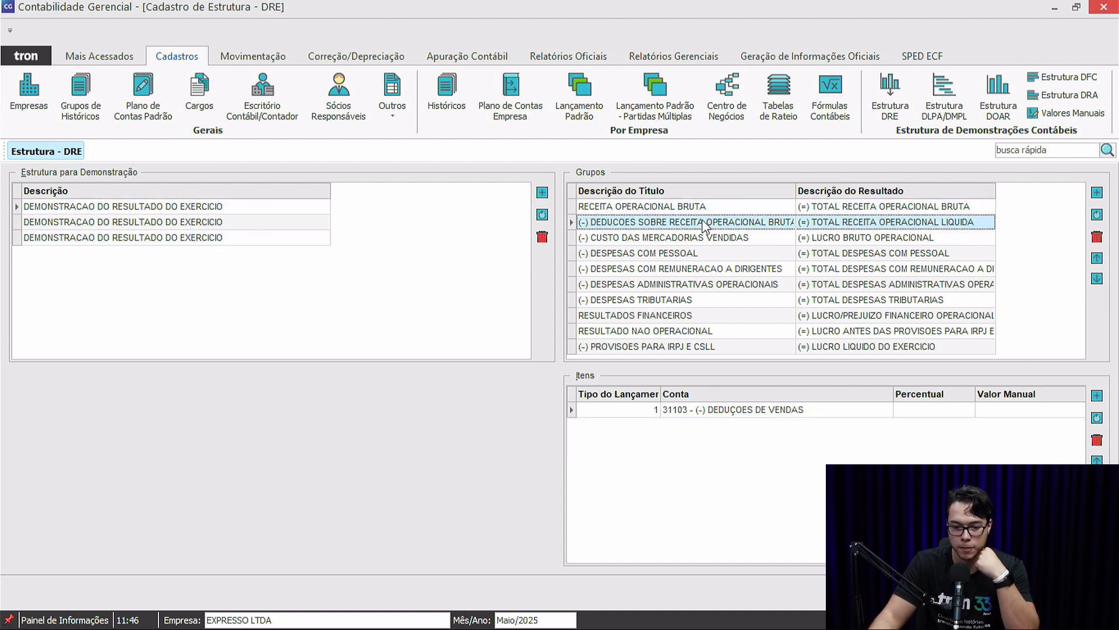
{"action": "left_click", "coordinate": [700, 238]}
{"action": "left_click", "coordinate": [699, 254]}
{"action": "left_click", "coordinate": [623, 206]}
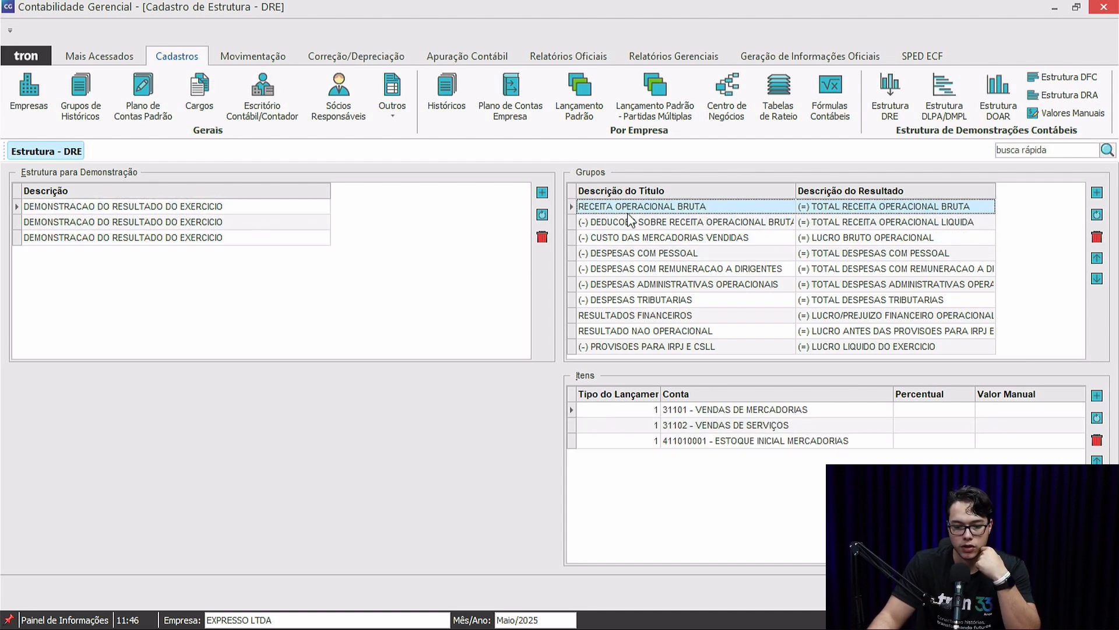
{"action": "left_click", "coordinate": [632, 222]}
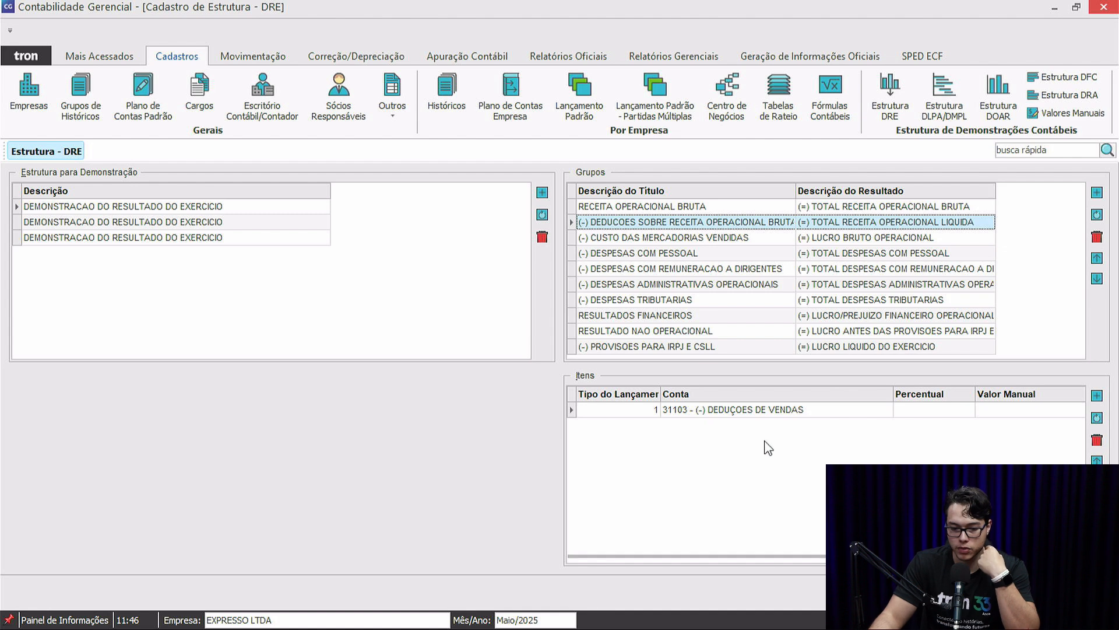
{"action": "left_click", "coordinate": [656, 237]}
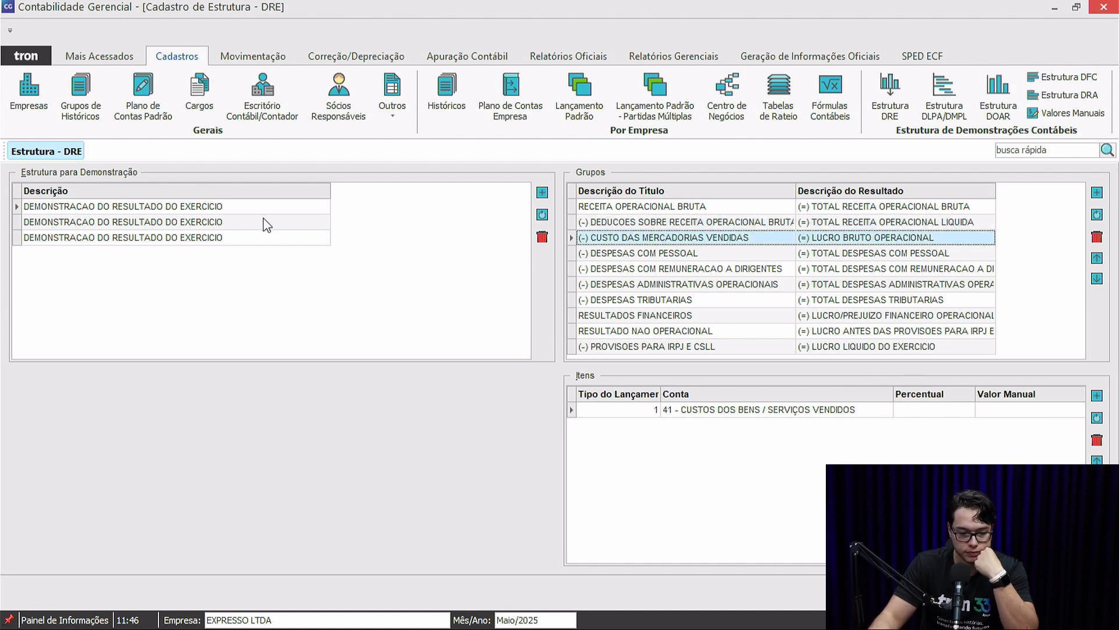
Step: Compare the second and third DRE structures, then view the blank item form for RECEITA OPERACIONAL BRUTA in the second one and cancel it
{"action": "left_click", "coordinate": [260, 223]}
{"action": "left_click", "coordinate": [243, 238]}
{"action": "left_click", "coordinate": [233, 226]}
{"action": "left_click", "coordinate": [236, 238]}
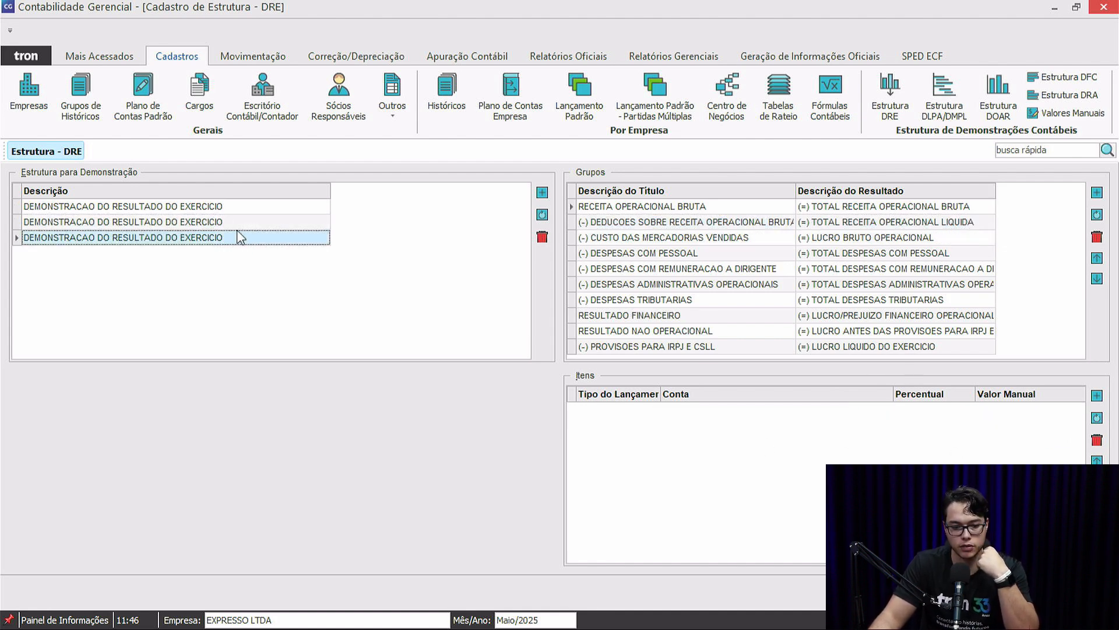
{"action": "left_click", "coordinate": [236, 224]}
{"action": "left_click", "coordinate": [658, 211]}
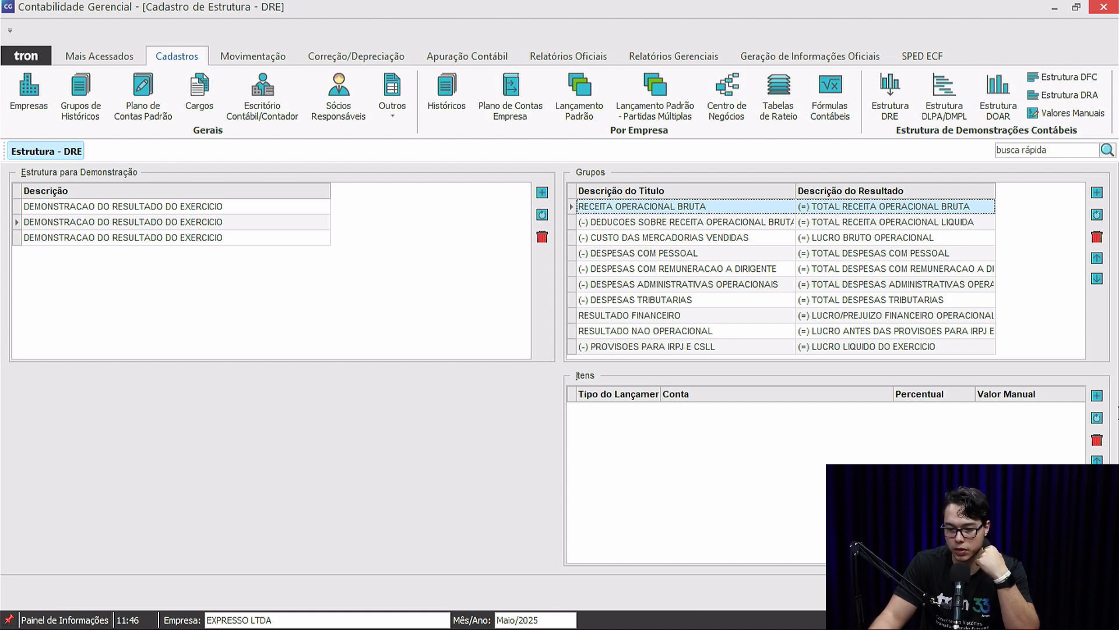
{"action": "left_click", "coordinate": [1097, 395]}
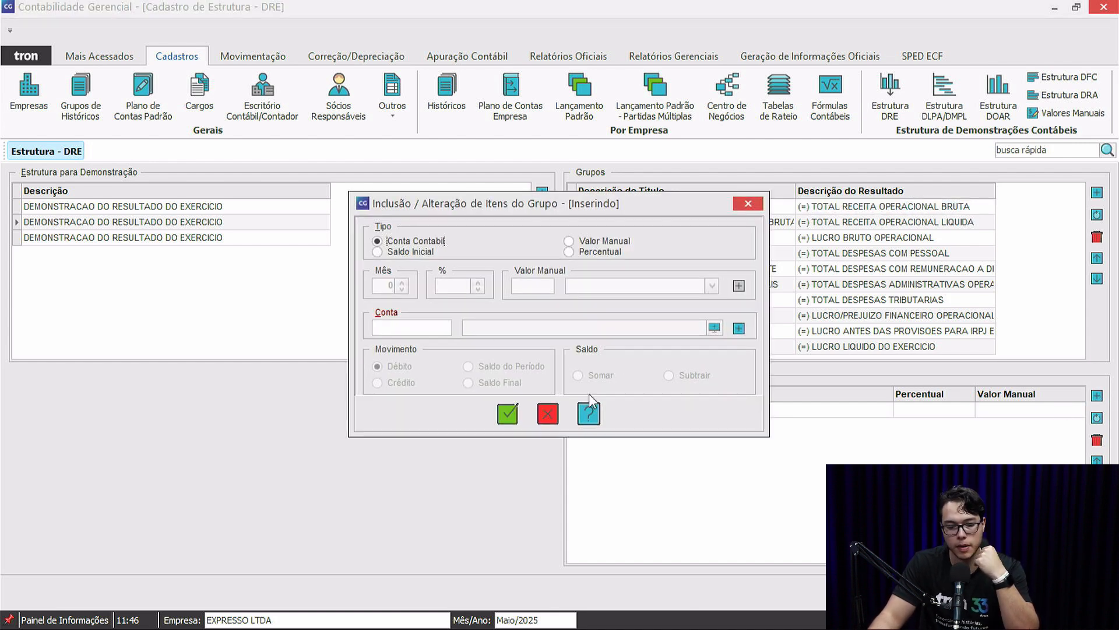
{"action": "left_click", "coordinate": [548, 413]}
Step: Delete the surplus duplicate DEMONSTRACAO DO RESULTADO DO EXERCICIO structures listed below the first one
{"action": "left_click", "coordinate": [215, 238]}
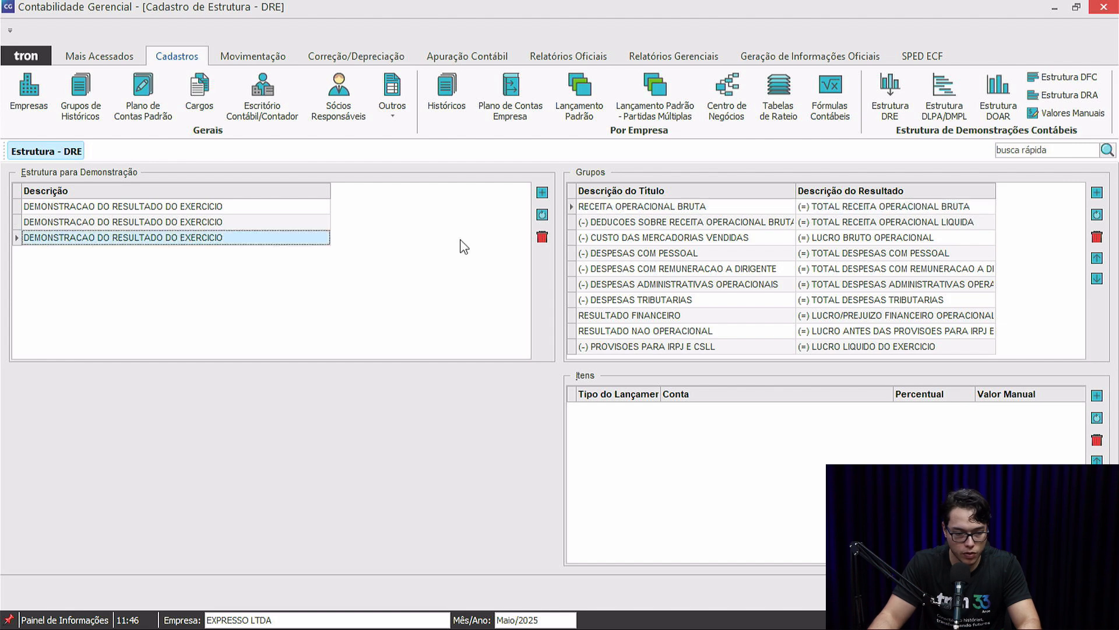
{"action": "left_click", "coordinate": [542, 236]}
{"action": "left_click", "coordinate": [589, 375]}
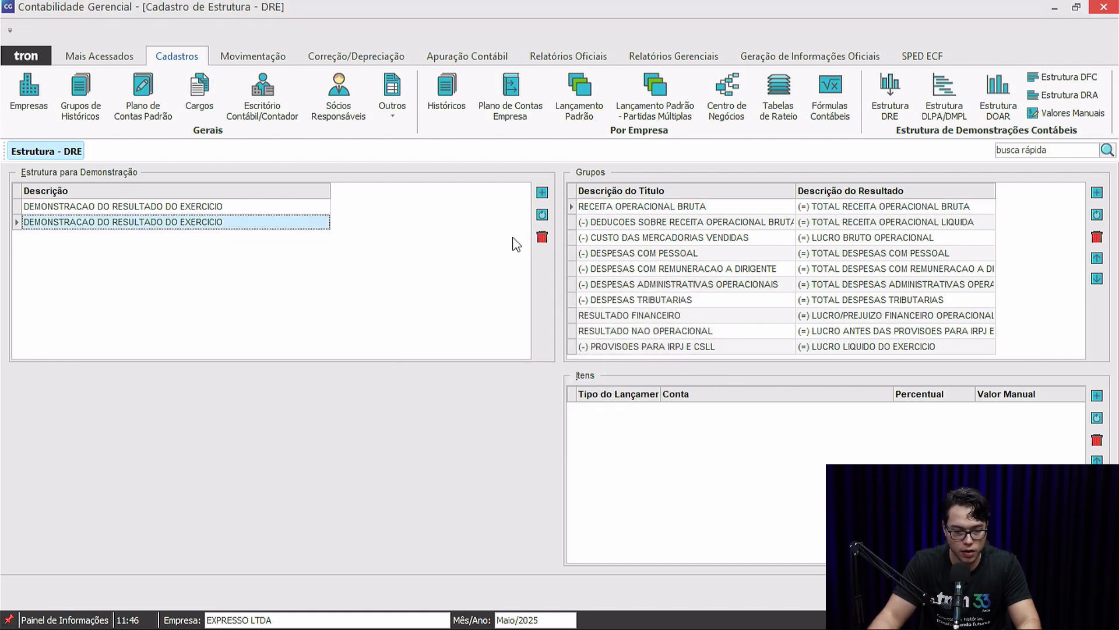
{"action": "left_click", "coordinate": [542, 236]}
{"action": "left_click", "coordinate": [590, 377]}
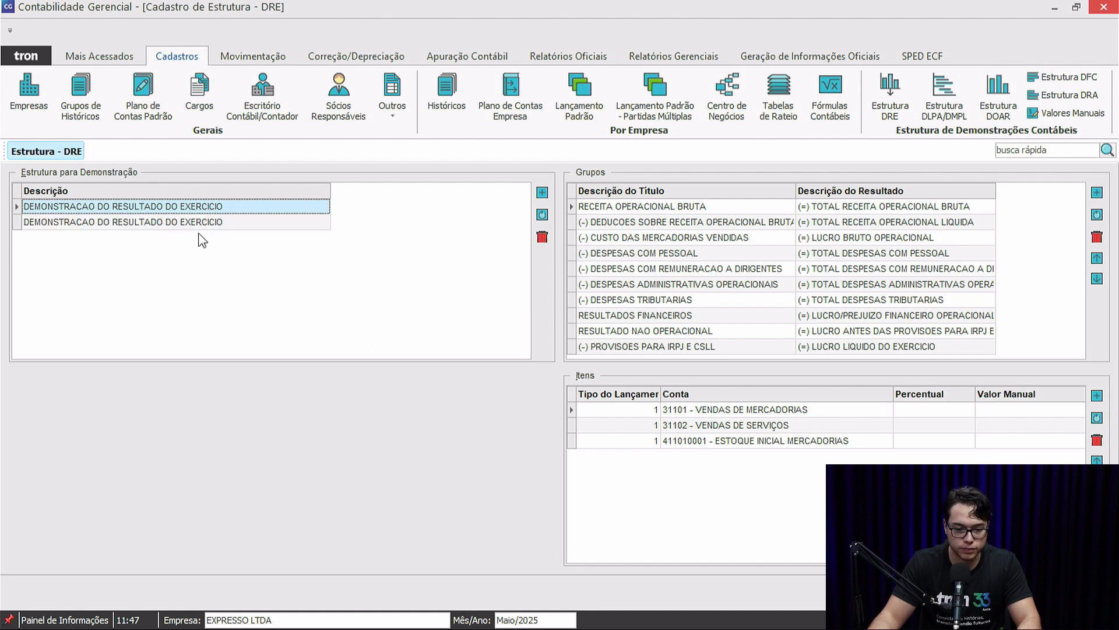
Step: Rename the second DRE structure as V2 - DEMONSTRACAO DO RESULTADO DO EXERCICIO, check its profit and loss descriptions, and save it
{"action": "left_click", "coordinate": [200, 226]}
{"action": "left_click", "coordinate": [542, 216]}
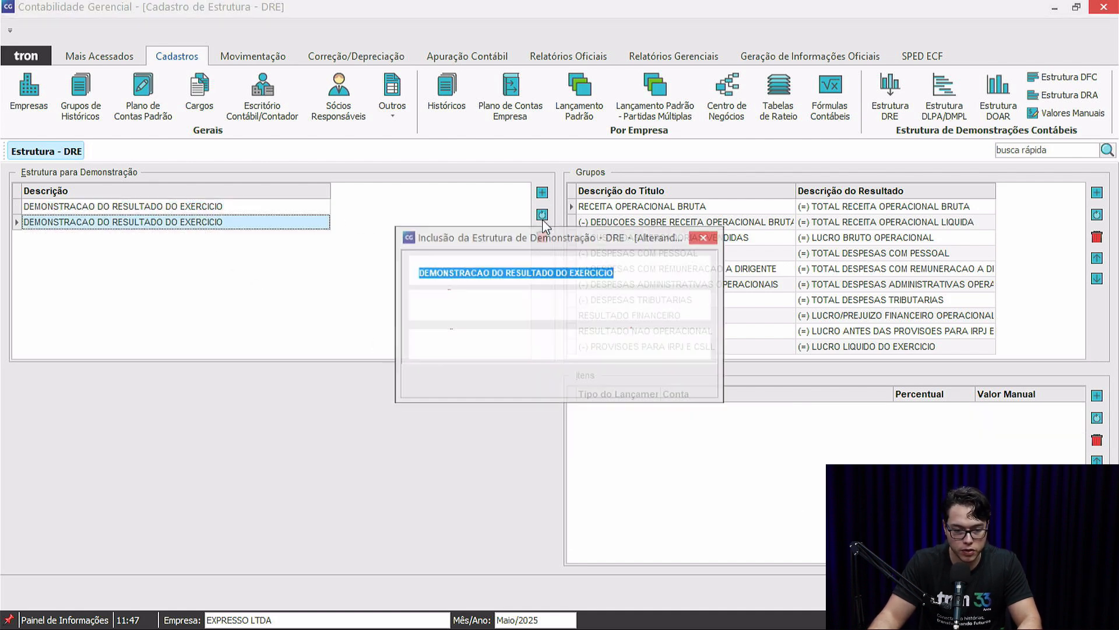
{"action": "key", "text": "Home"}
{"action": "type", "text": "V2 -"}
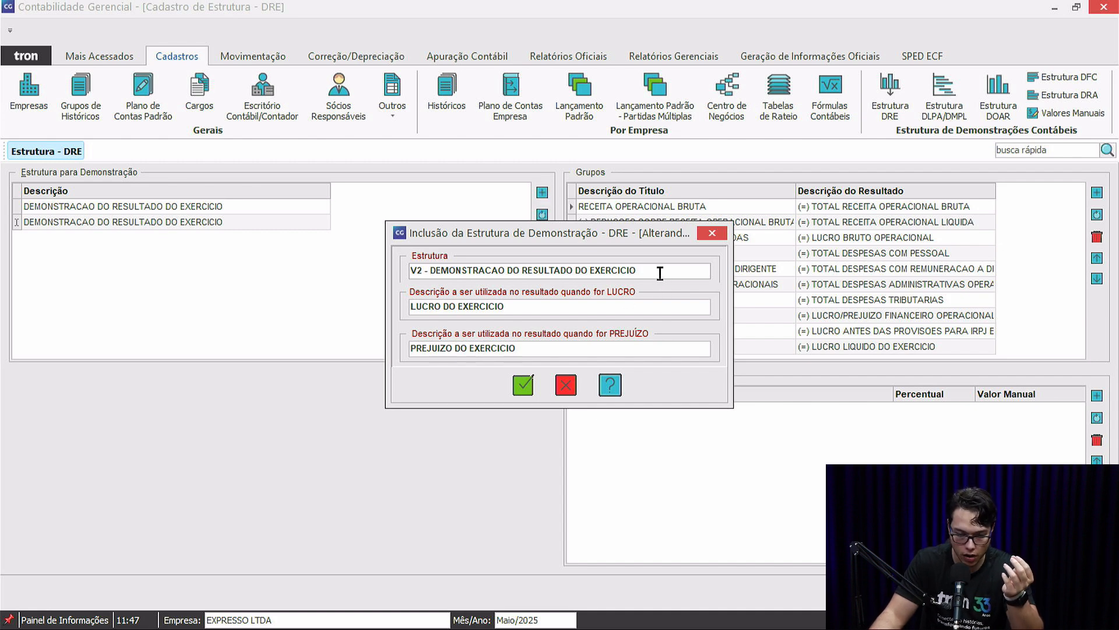
{"action": "left_click_drag", "start_coordinate": [660, 274], "coordinate": [392, 273]}
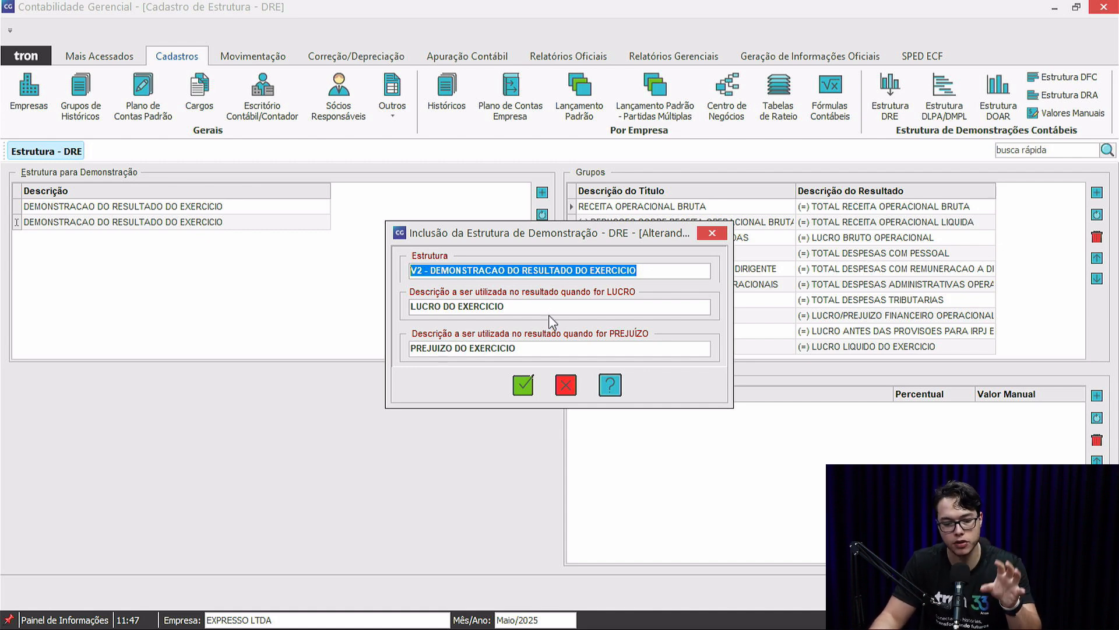
{"action": "left_click_drag", "start_coordinate": [519, 306], "coordinate": [401, 312]}
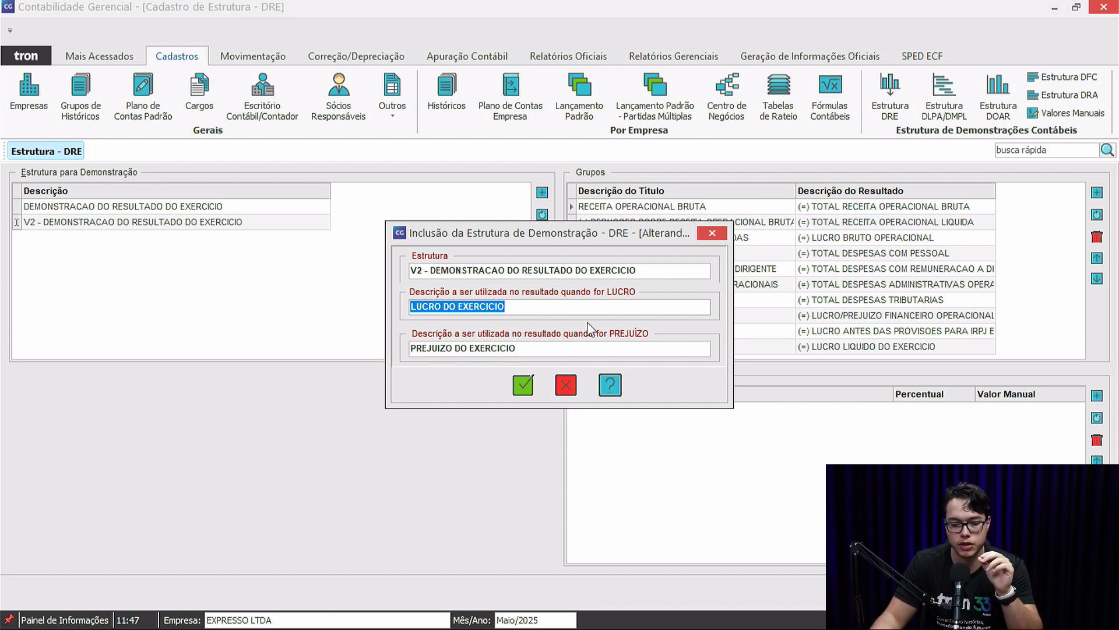
{"action": "left_click_drag", "start_coordinate": [534, 349], "coordinate": [347, 373]}
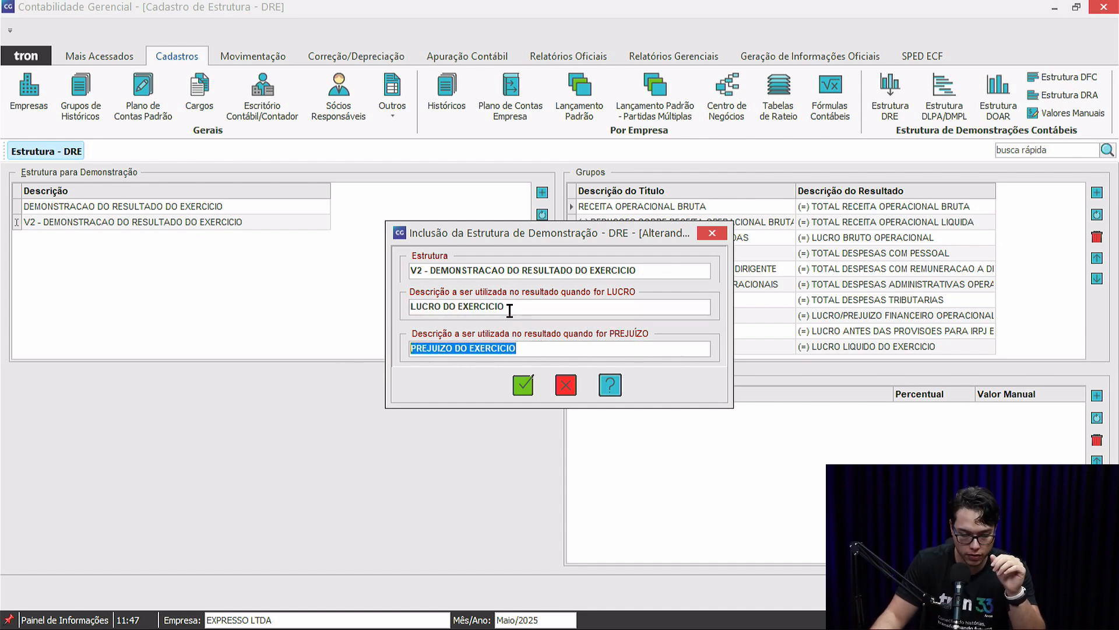
{"action": "left_click_drag", "start_coordinate": [509, 309], "coordinate": [393, 322]}
{"action": "left_click_drag", "start_coordinate": [519, 352], "coordinate": [360, 348]}
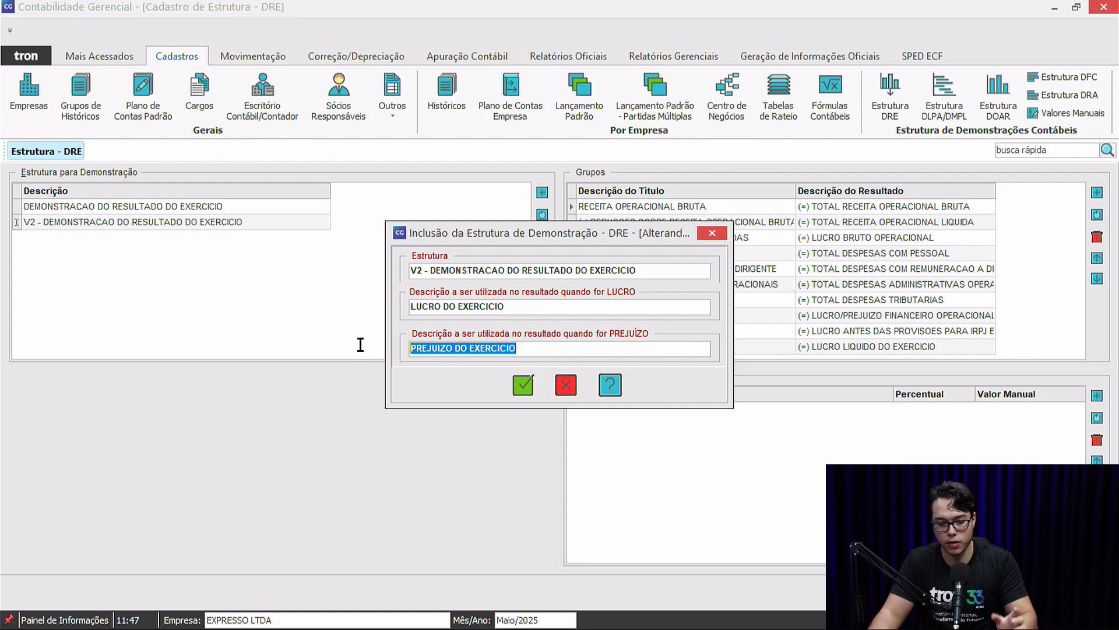
{"action": "left_click", "coordinate": [523, 386]}
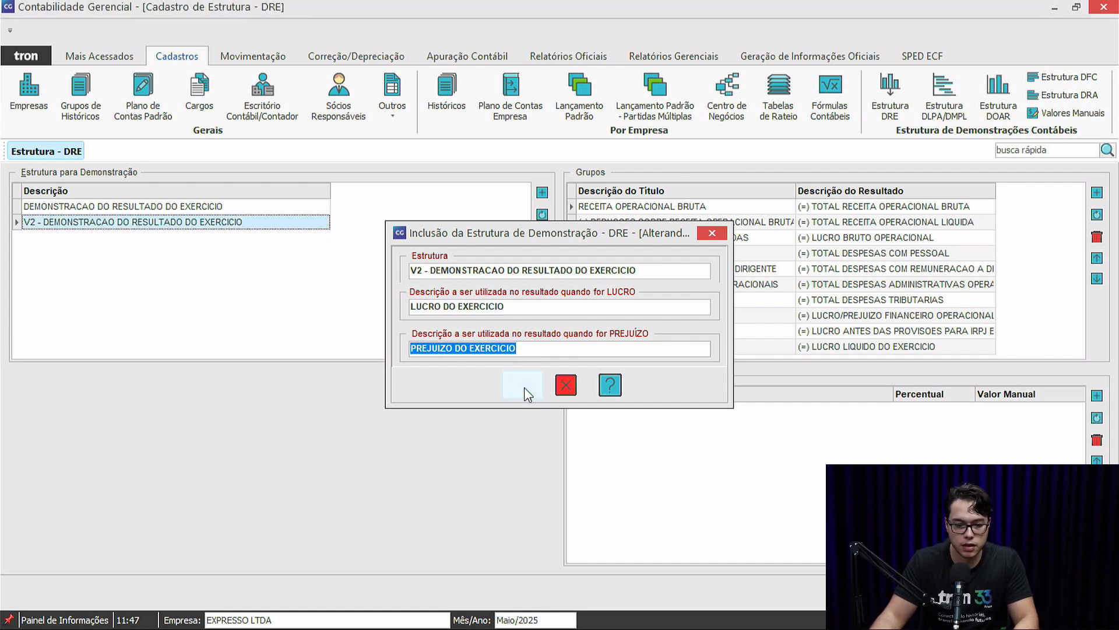
Step: Examine the groups of the V2 structure, from RECEITA OPERACIONAL BRUTA through the expense groups to RESULTADO FINANCEIRO
{"action": "left_click", "coordinate": [616, 209]}
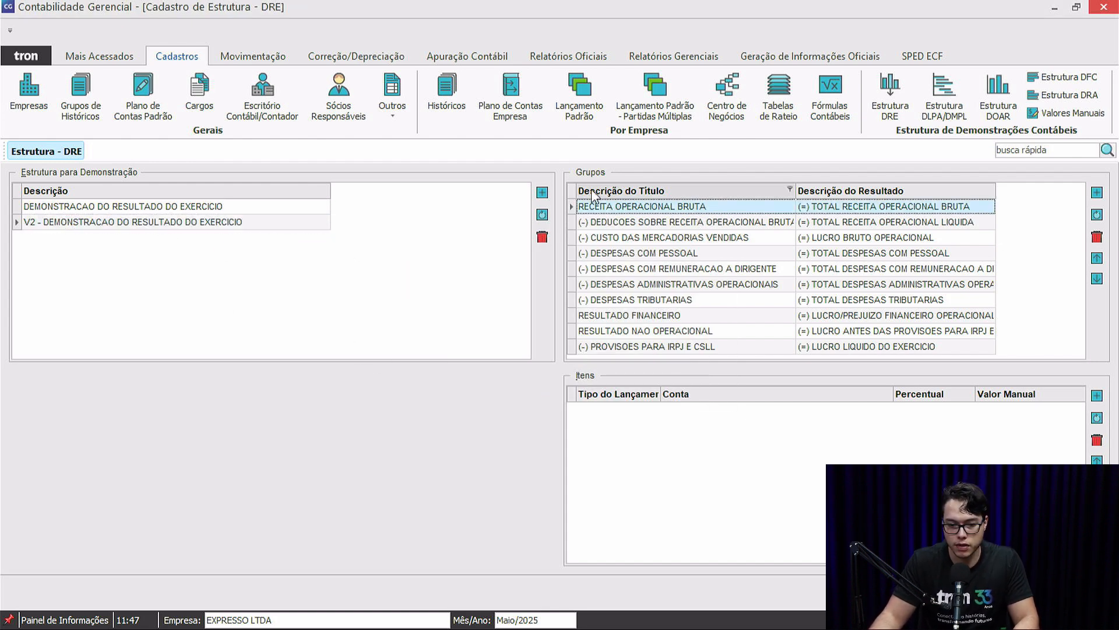
{"action": "left_click", "coordinate": [622, 224]}
{"action": "left_click", "coordinate": [632, 238]}
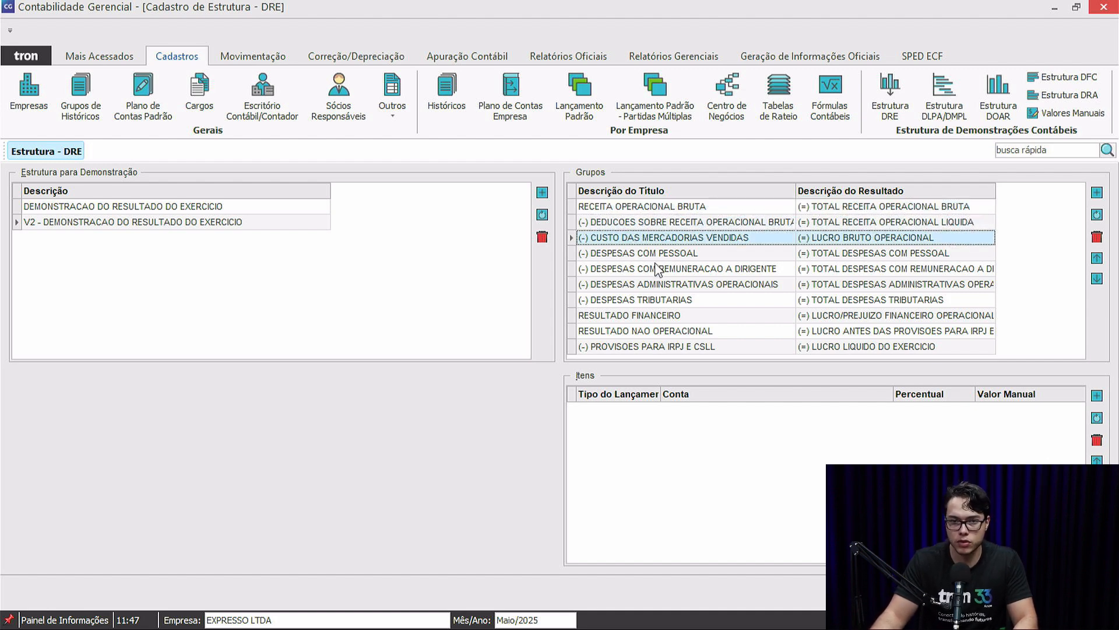
{"action": "left_click", "coordinate": [651, 253]}
{"action": "left_click", "coordinate": [650, 268]}
{"action": "left_click", "coordinate": [647, 283]}
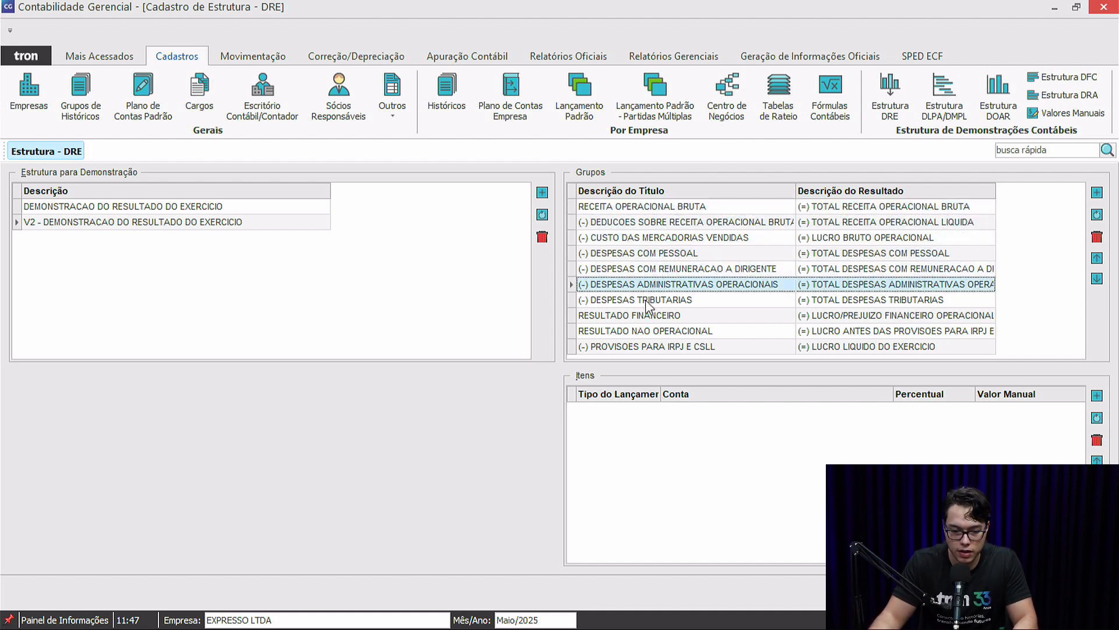
{"action": "left_click", "coordinate": [656, 253]}
{"action": "left_click", "coordinate": [653, 268]}
{"action": "left_click", "coordinate": [631, 315]}
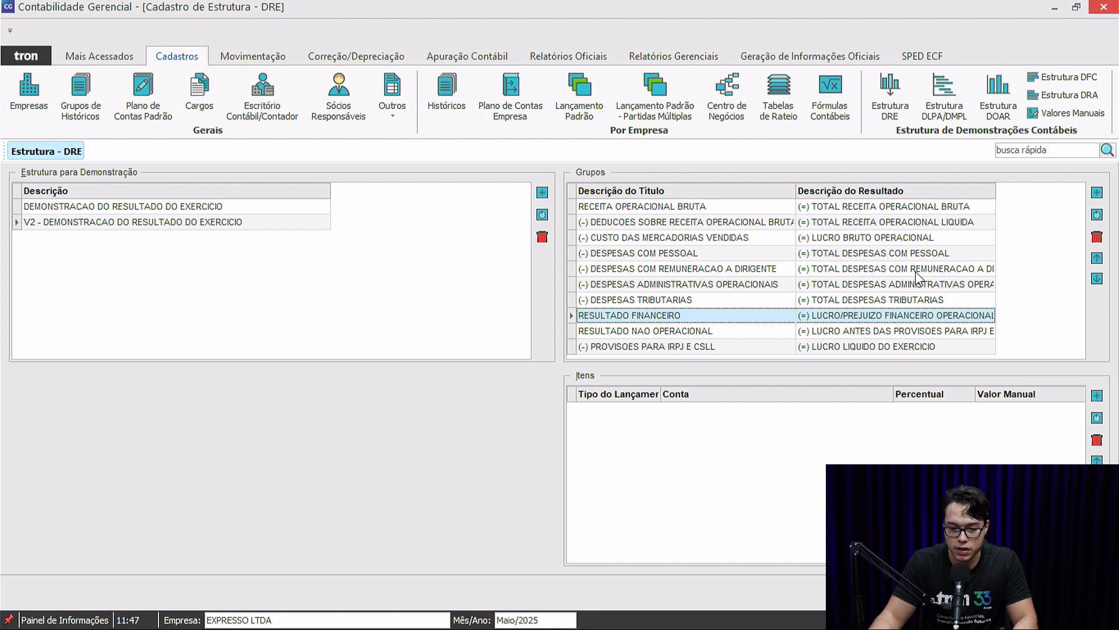
Step: View the blank registration form for a new group of the V2 structure and cancel it
{"action": "left_click", "coordinate": [1097, 193]}
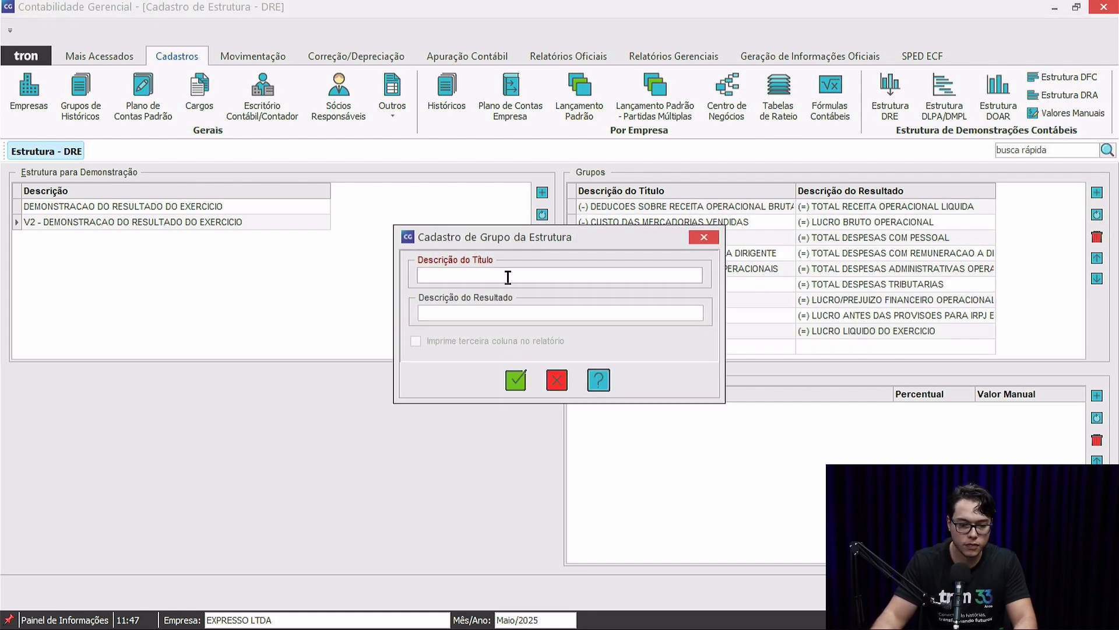
{"action": "left_click", "coordinate": [485, 317]}
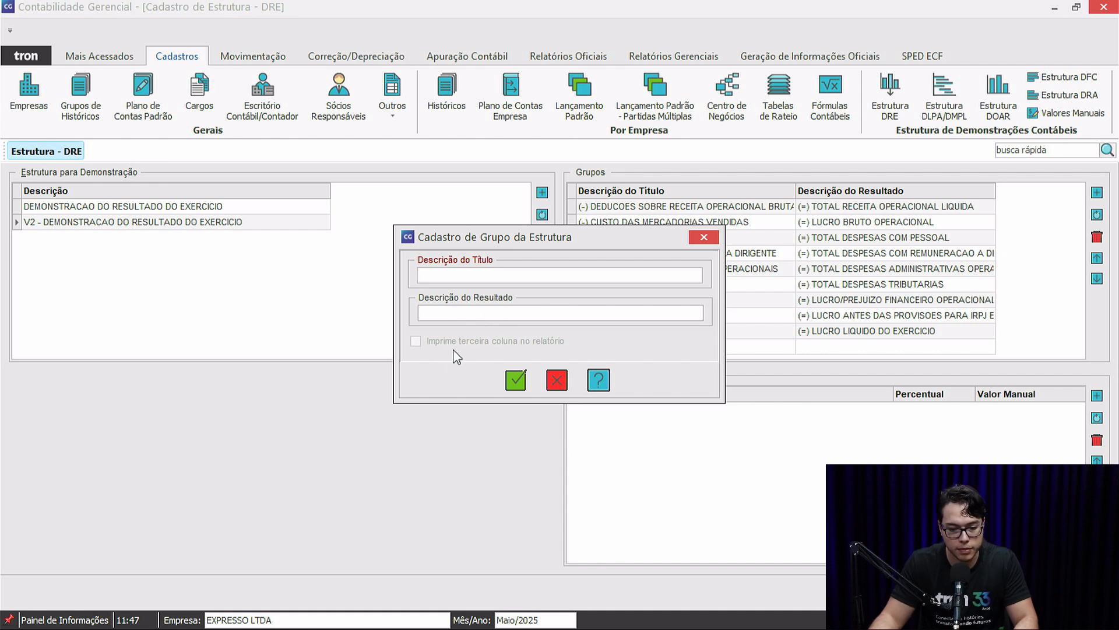
{"action": "left_click", "coordinate": [557, 379]}
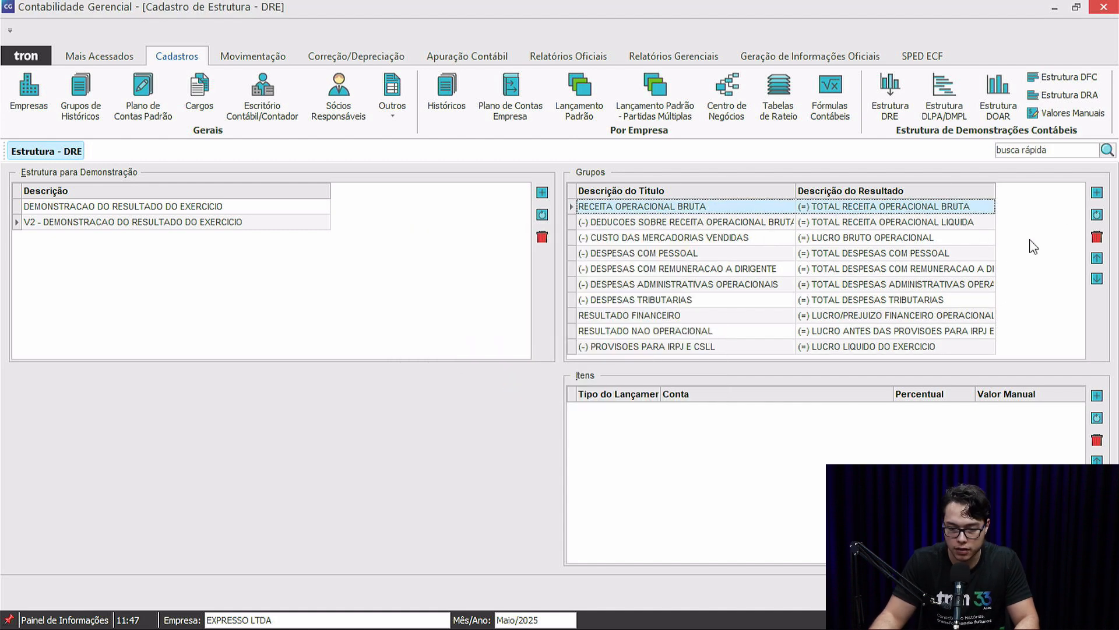
Step: Open the RECEITA OPERACIONAL BRUTA group for editing, review its title and result descriptions, and confirm the form
{"action": "left_click", "coordinate": [1097, 214]}
{"action": "left_click_drag", "start_coordinate": [571, 277], "coordinate": [374, 282]}
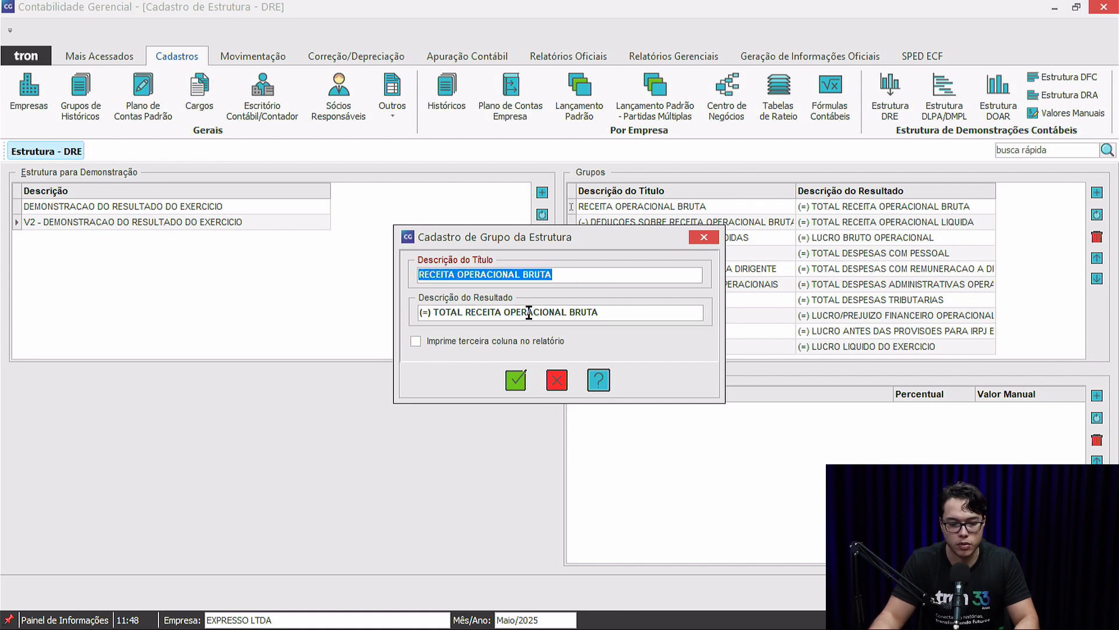
{"action": "left_click_drag", "start_coordinate": [623, 312], "coordinate": [364, 302]}
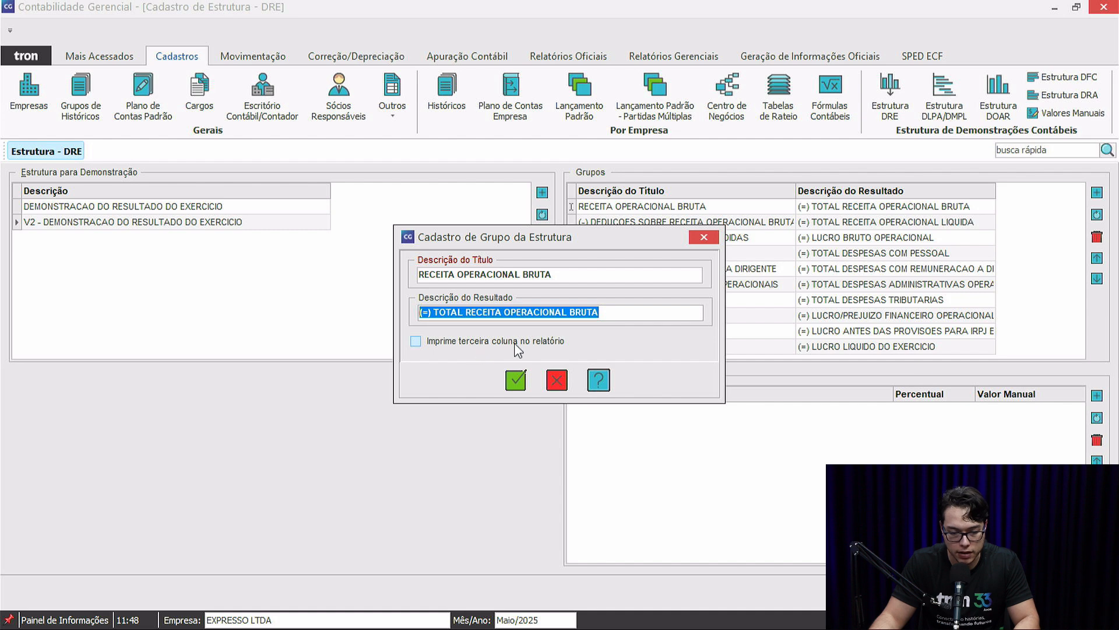
{"action": "left_click", "coordinate": [516, 380]}
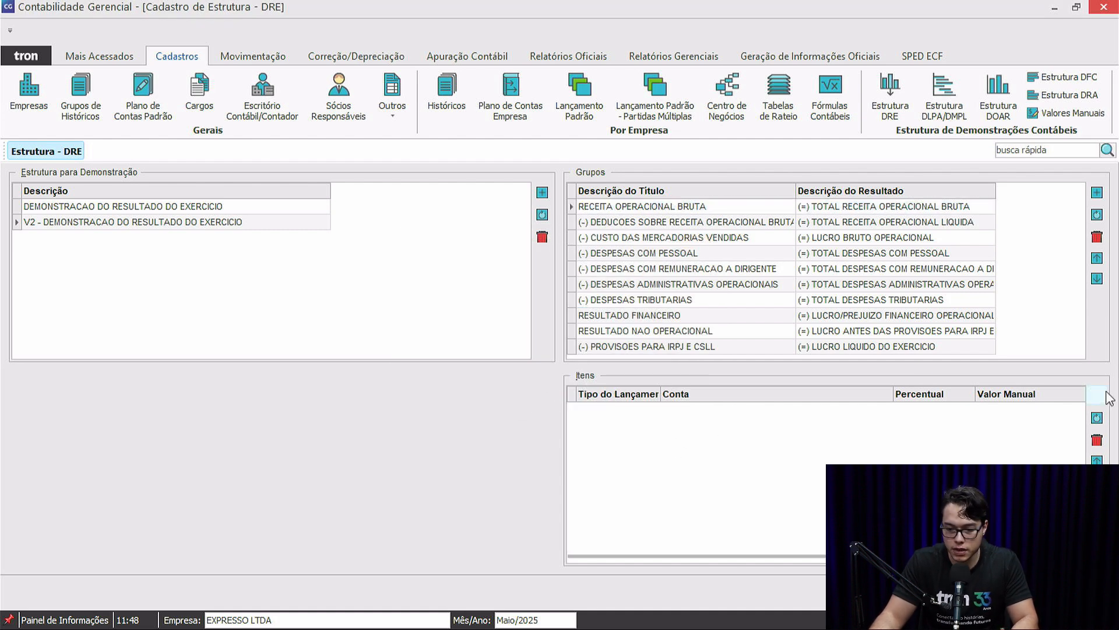
Step: Start a new item for the RECEITA OPERACIONAL BRUTA group, examine the Conta Contábil, Saldo Inicial, Valor Manual and Percentual types, and cancel
{"action": "left_click", "coordinate": [610, 271]}
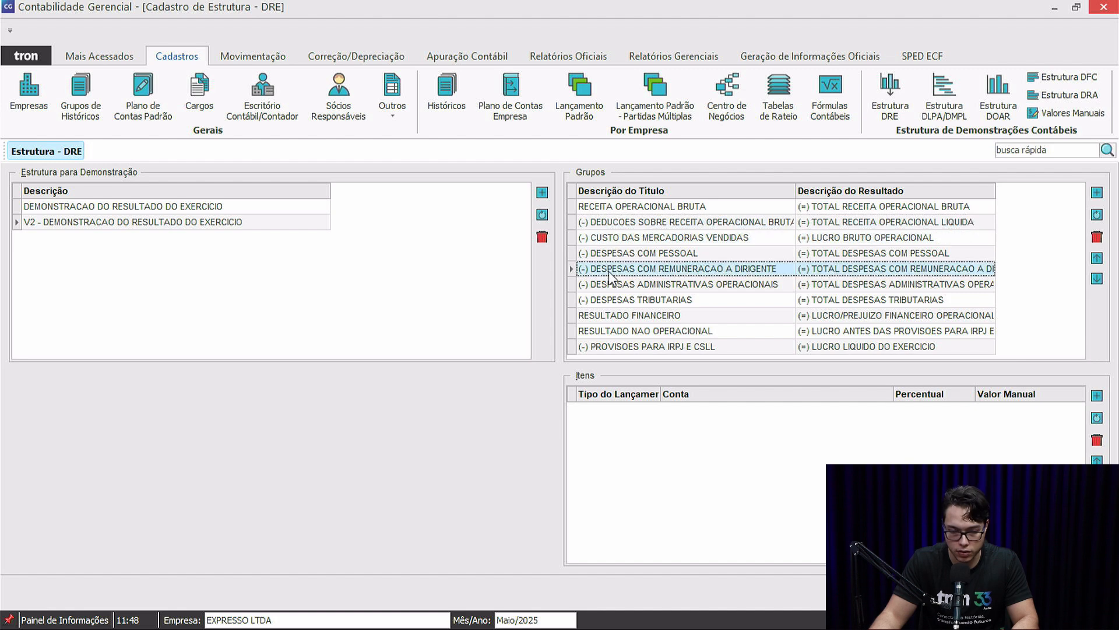
{"action": "left_click", "coordinate": [622, 238]}
{"action": "left_click", "coordinate": [627, 207]}
{"action": "left_click", "coordinate": [1096, 396]}
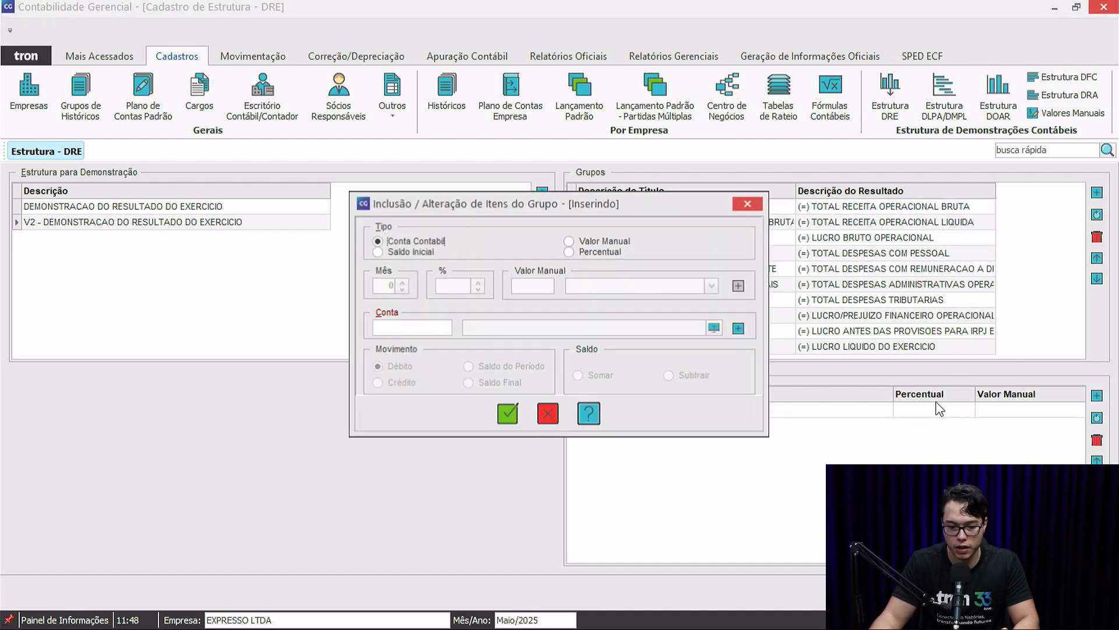
{"action": "left_click", "coordinate": [618, 243]}
{"action": "left_click", "coordinate": [613, 253]}
{"action": "left_click", "coordinate": [402, 242]}
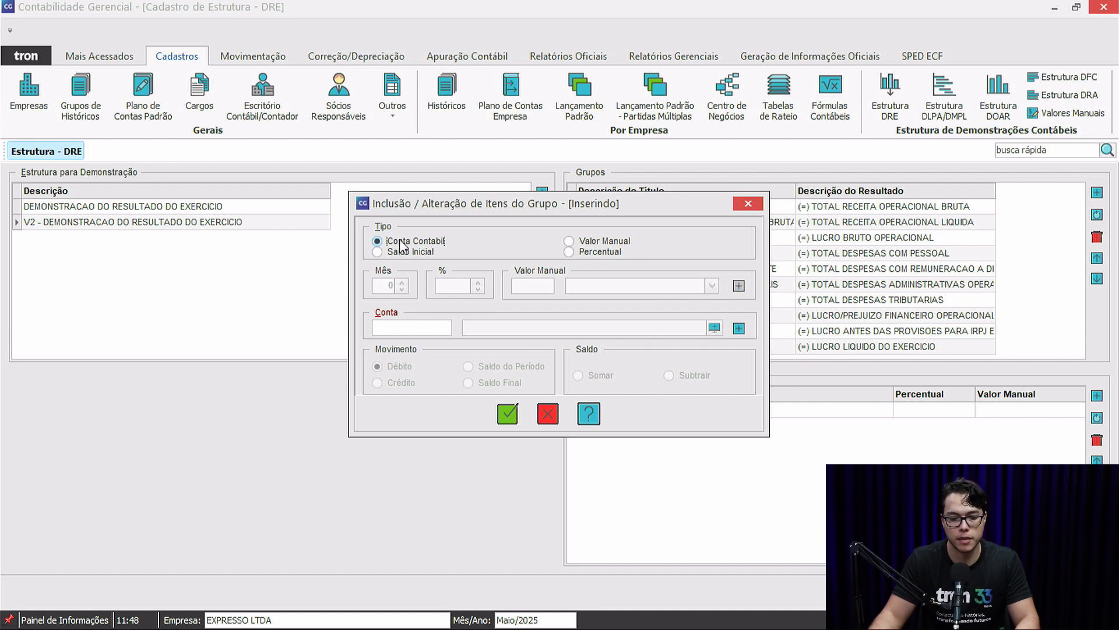
{"action": "left_click", "coordinate": [407, 253]}
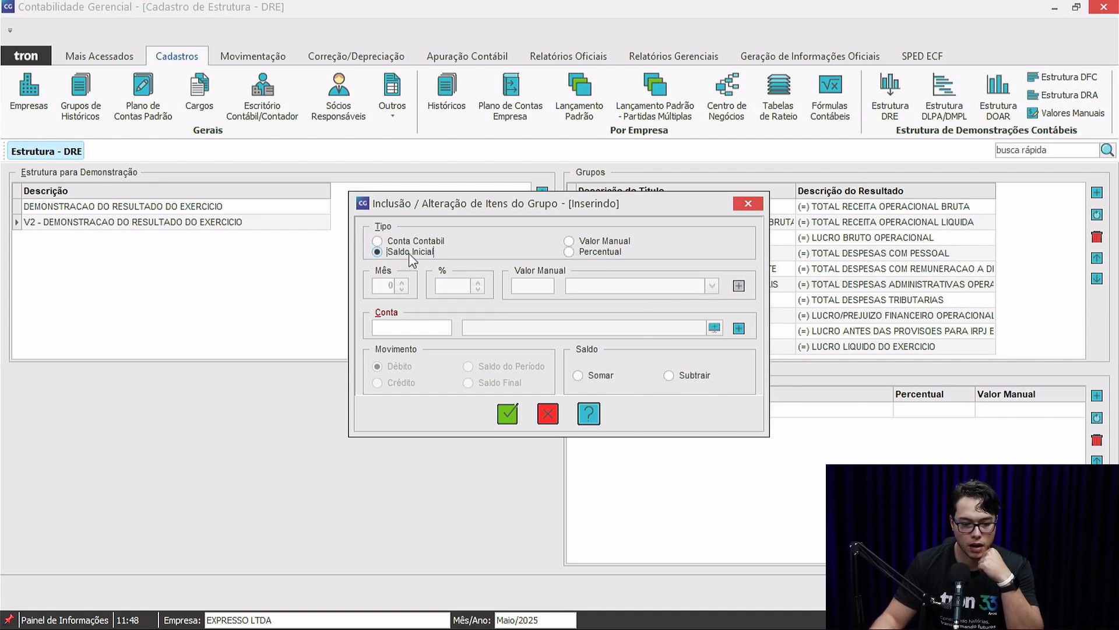
{"action": "left_click", "coordinate": [417, 243]}
{"action": "left_click", "coordinate": [419, 251]}
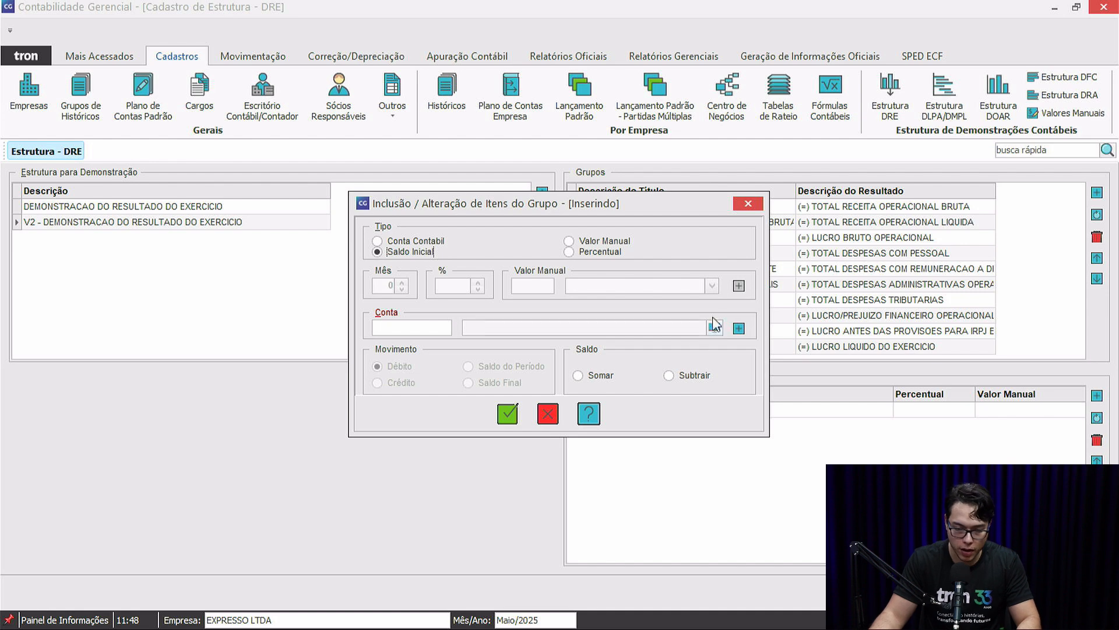
{"action": "left_click", "coordinate": [547, 413]}
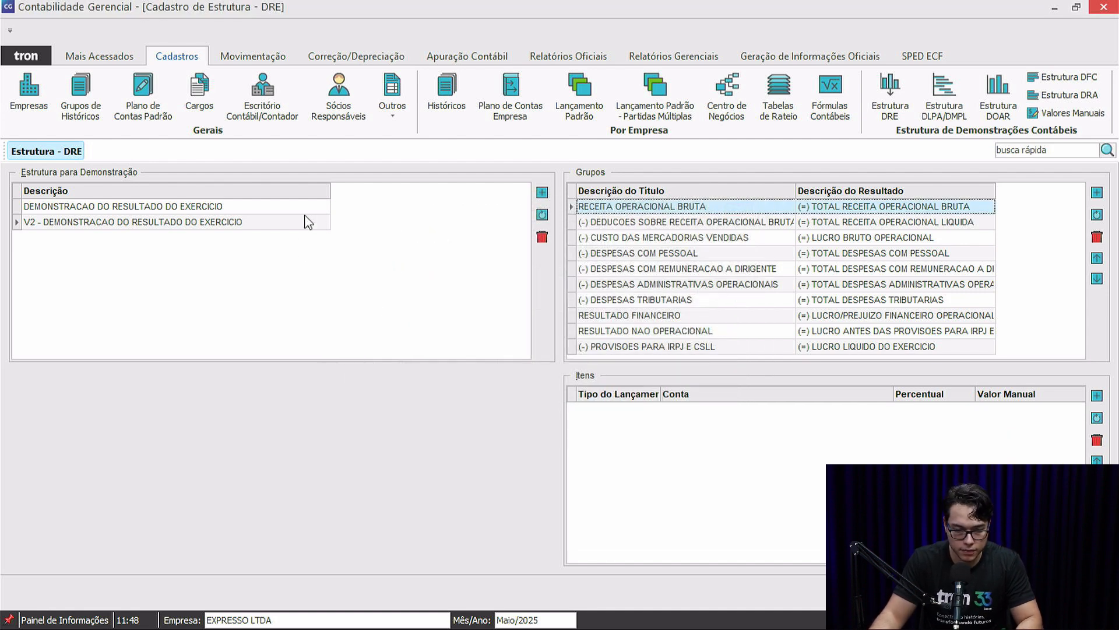
Step: Examine the groups and account items of the DEMONSTRACAO DO RESULTADO DO EXERCICIO structure, from CUSTO DAS MERCADORIAS VENDIDAS to RESULTADOS FINANCEIROS
{"action": "left_click", "coordinate": [307, 221]}
{"action": "left_click", "coordinate": [300, 207]}
{"action": "left_click", "coordinate": [647, 237]}
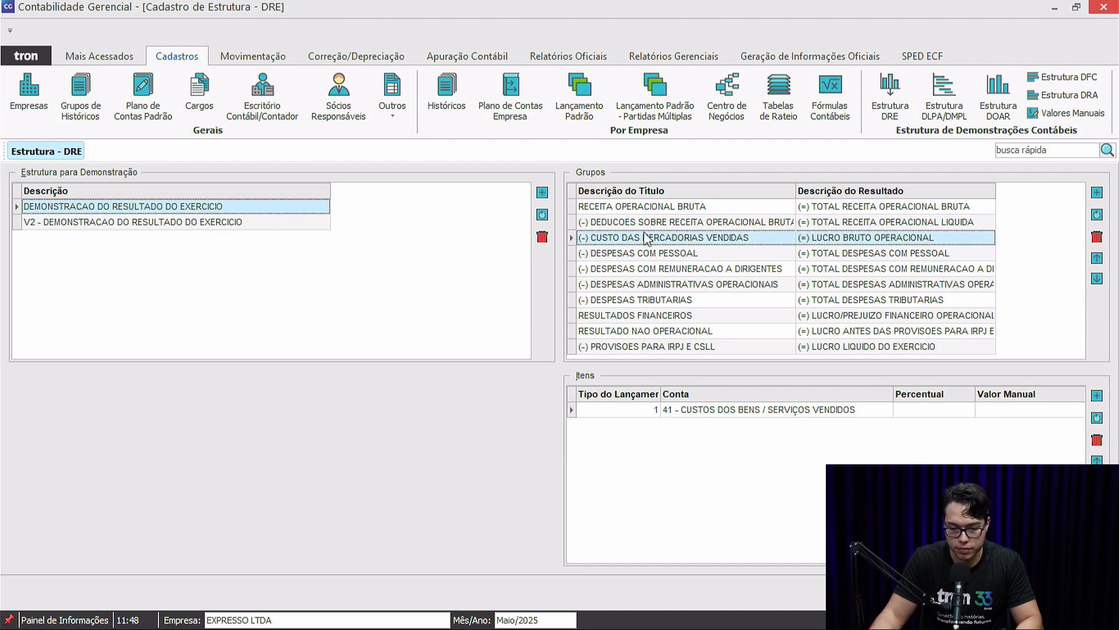
{"action": "left_click", "coordinate": [642, 255]}
{"action": "left_click", "coordinate": [634, 283]}
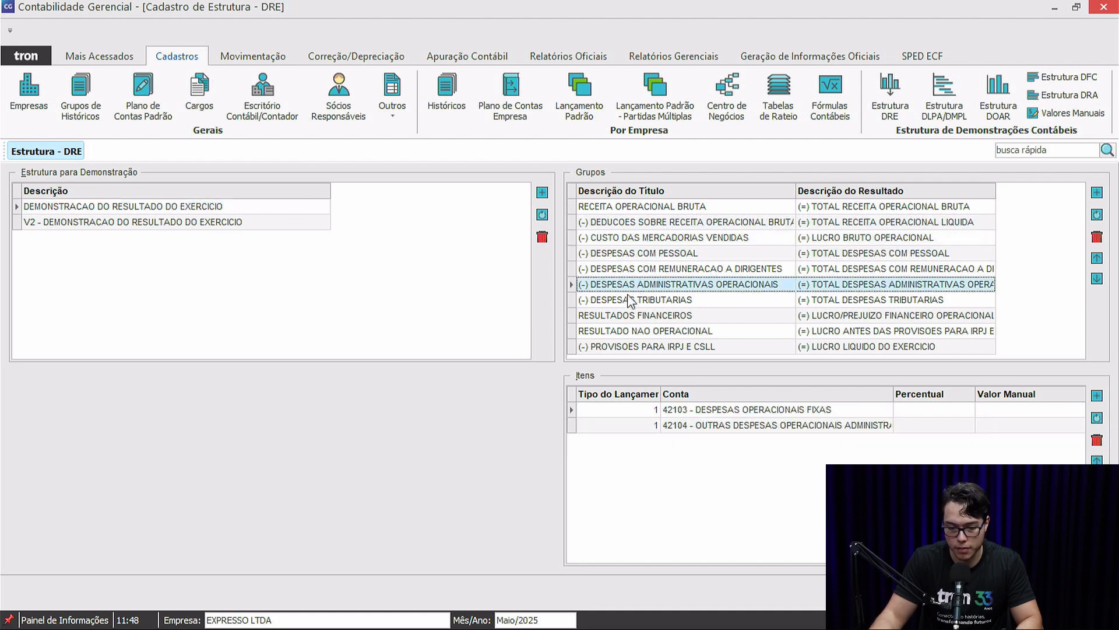
{"action": "left_click", "coordinate": [625, 316]}
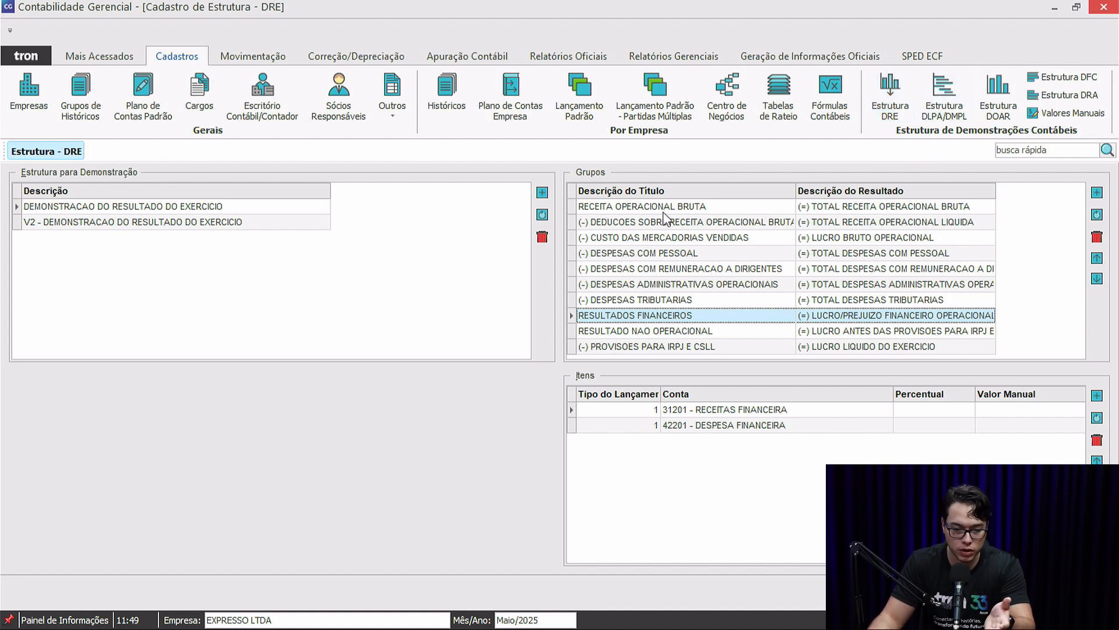
{"action": "left_click", "coordinate": [675, 238]}
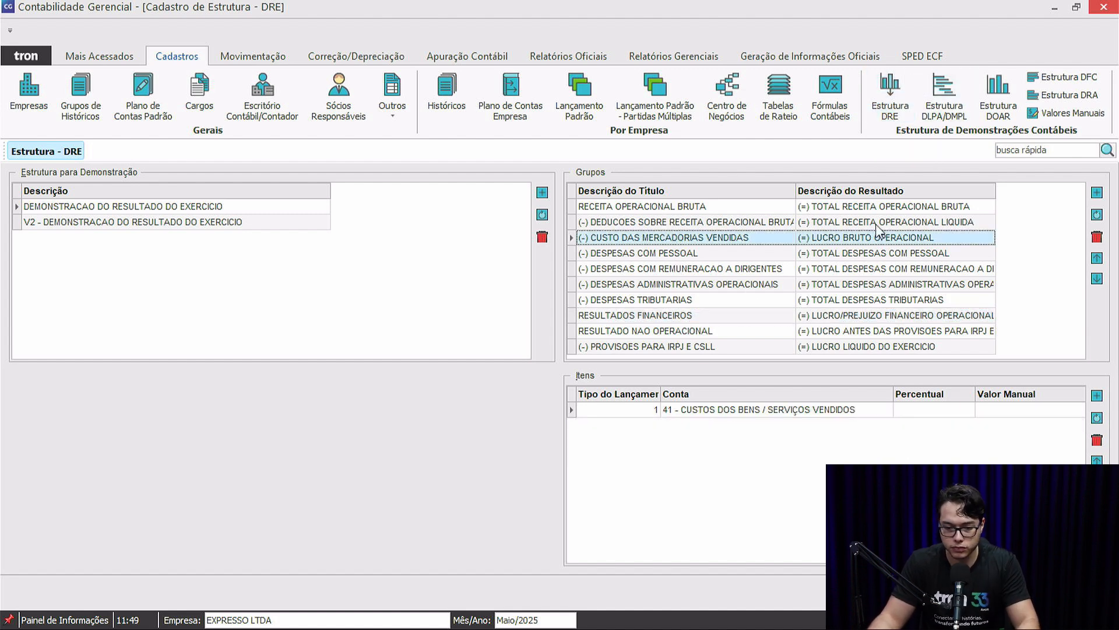
Step: Open the DLPA/DMPL structure registration and examine the groups of the DEMONSTRACAO DO LUCRO/PREJUIZO ACUMULADO structure
{"action": "left_click", "coordinate": [952, 117]}
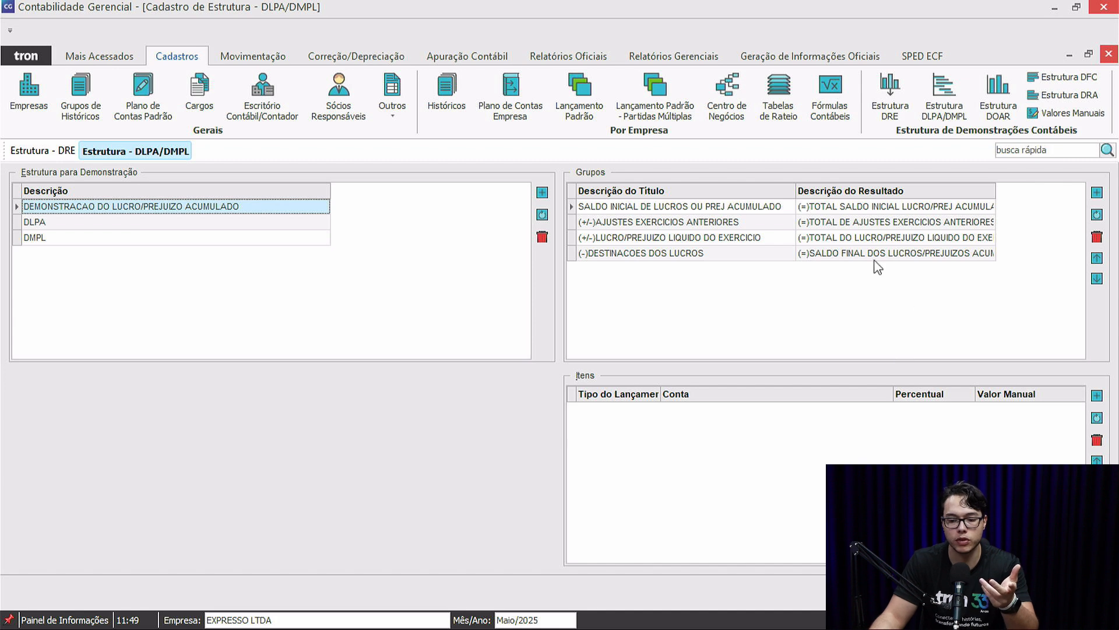
{"action": "left_click", "coordinate": [714, 225]}
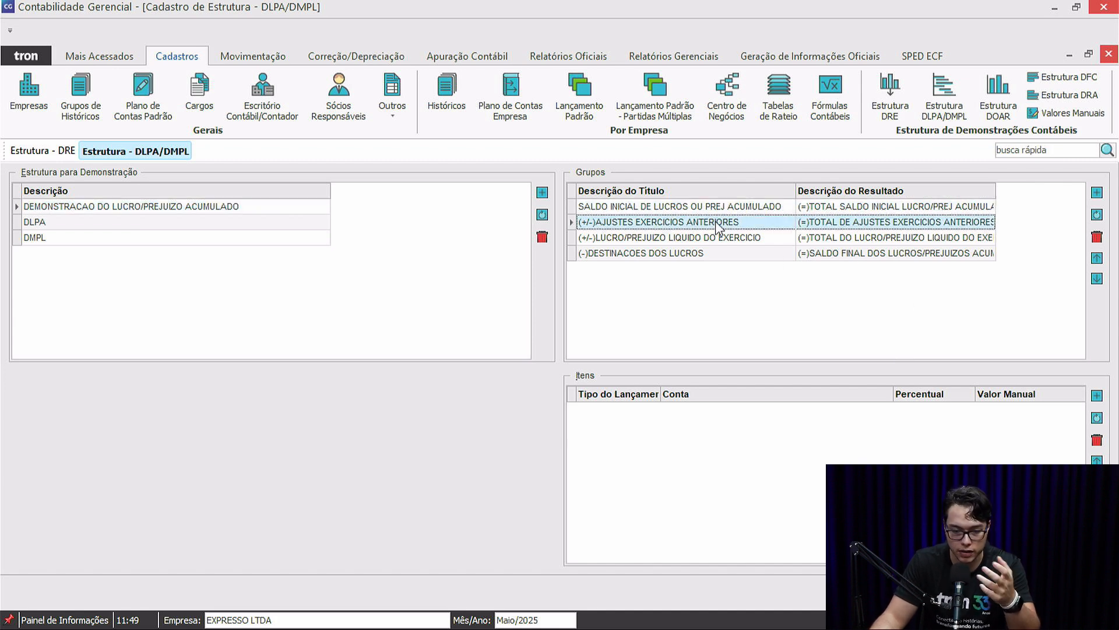
{"action": "left_click", "coordinate": [696, 237]}
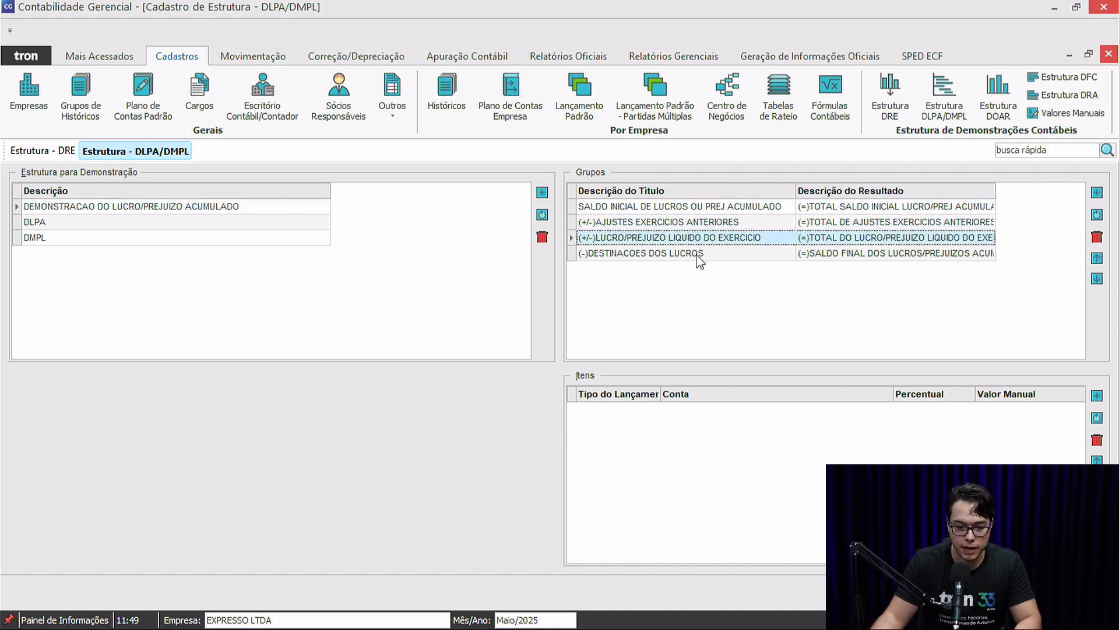
{"action": "left_click", "coordinate": [698, 253]}
{"action": "left_click", "coordinate": [714, 207]}
{"action": "left_click", "coordinate": [62, 211]}
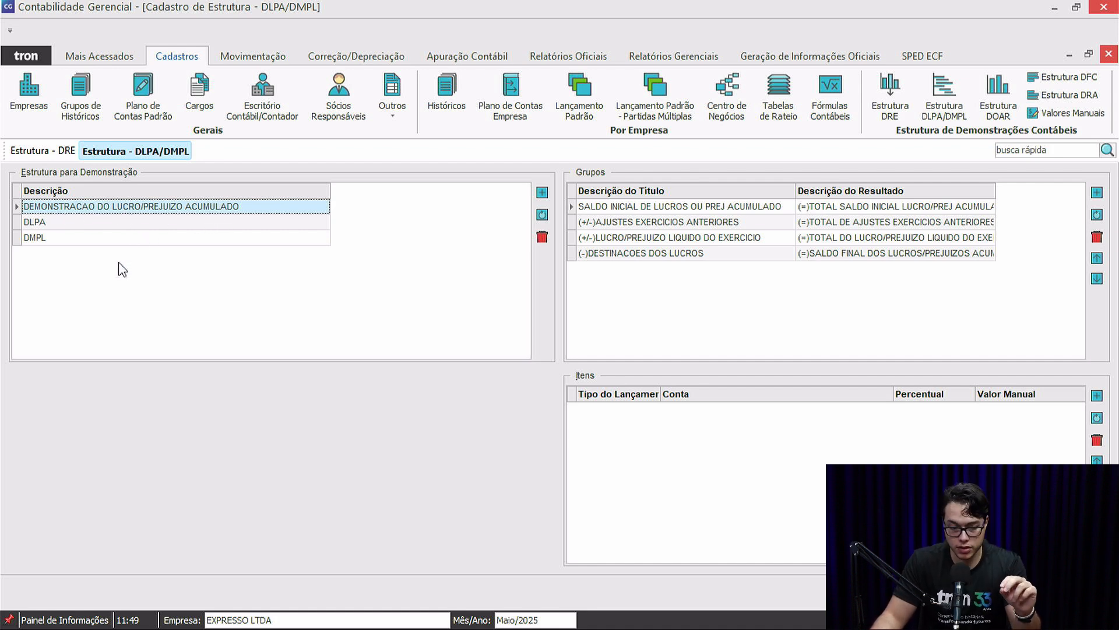
{"action": "left_click", "coordinate": [599, 224]}
{"action": "left_click", "coordinate": [600, 236]}
{"action": "left_click", "coordinate": [604, 253]}
{"action": "left_click", "coordinate": [607, 237]}
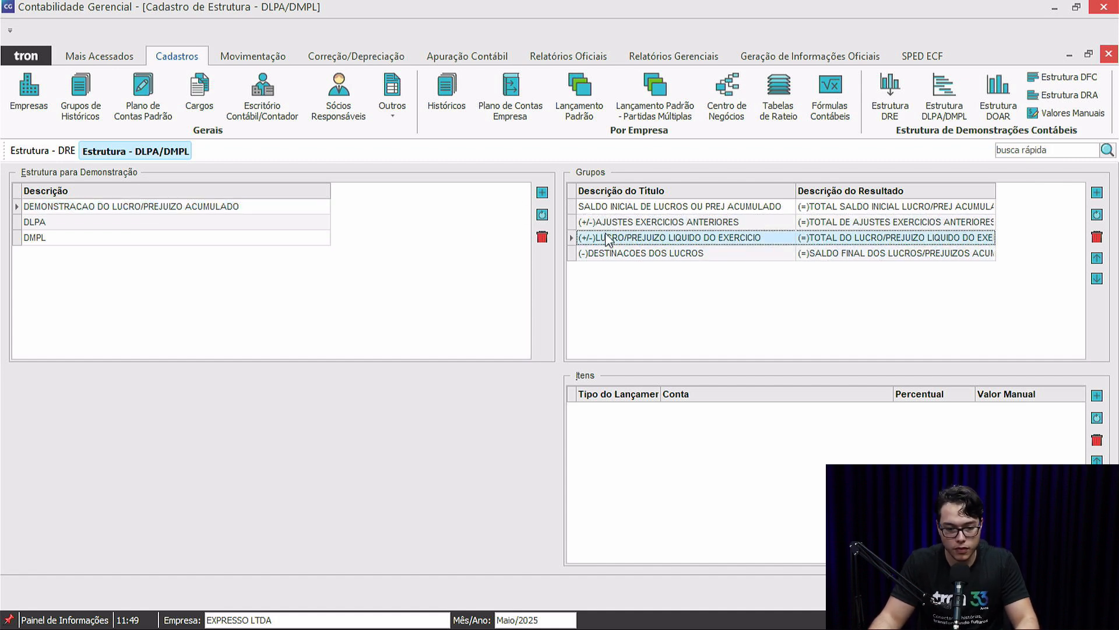
Step: Open the DLPA structure for editing, review its name and result description, and cancel the form
{"action": "left_click", "coordinate": [45, 223]}
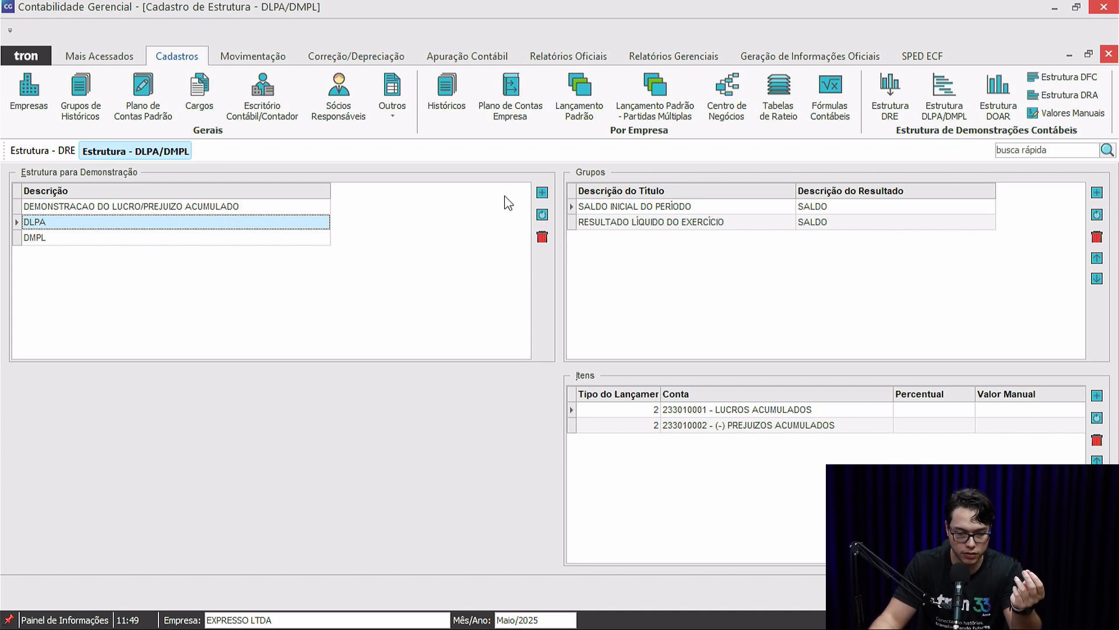
{"action": "left_click", "coordinate": [542, 214]}
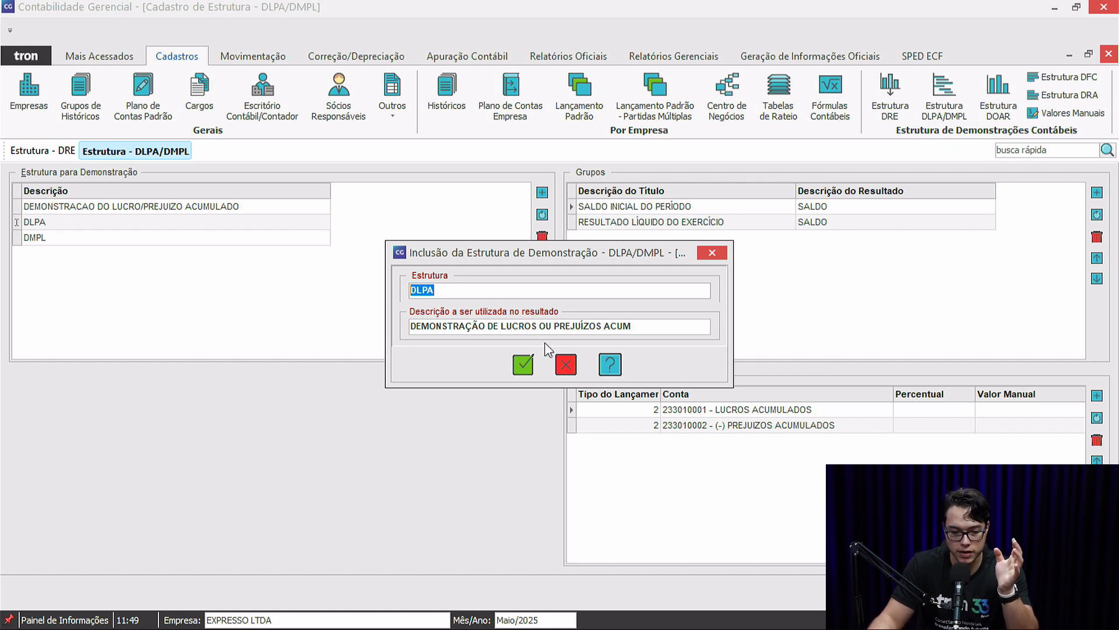
{"action": "key", "text": "Tab"}
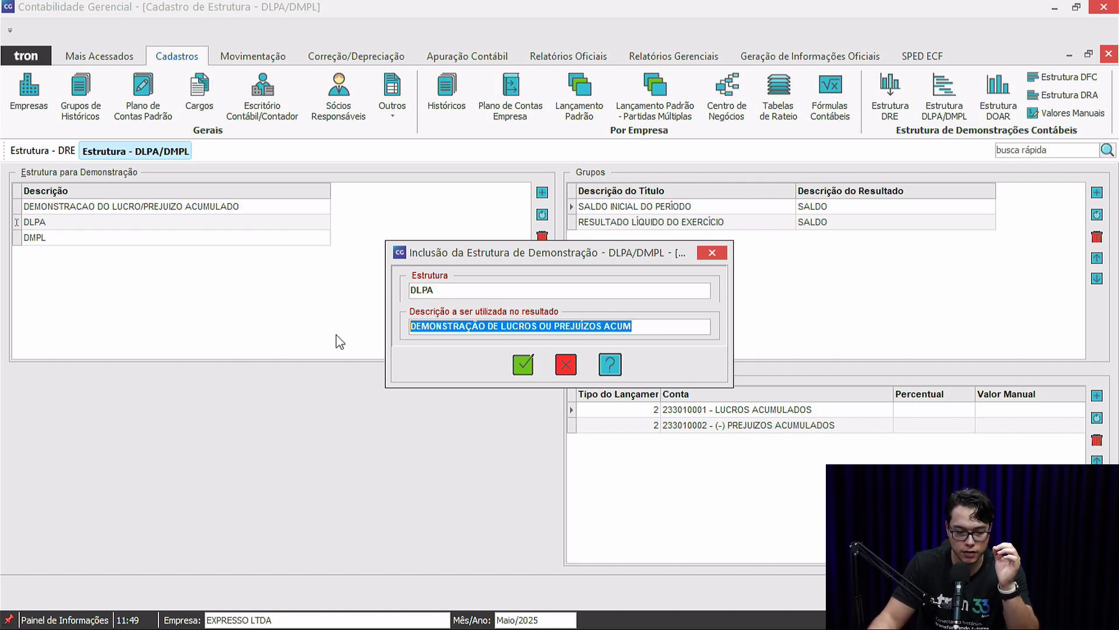
{"action": "left_click", "coordinate": [561, 366]}
{"action": "left_click", "coordinate": [554, 373]}
Step: Open the DMPL structure for editing, review its name and result description, and cancel the form
{"action": "left_click", "coordinate": [77, 239]}
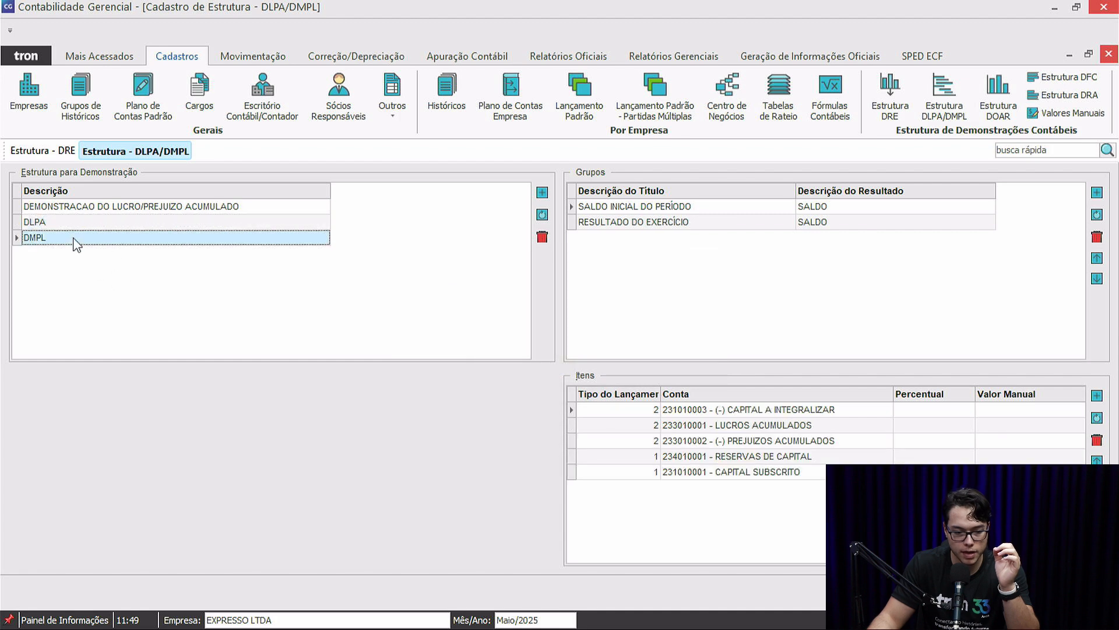
{"action": "left_click", "coordinate": [542, 214]}
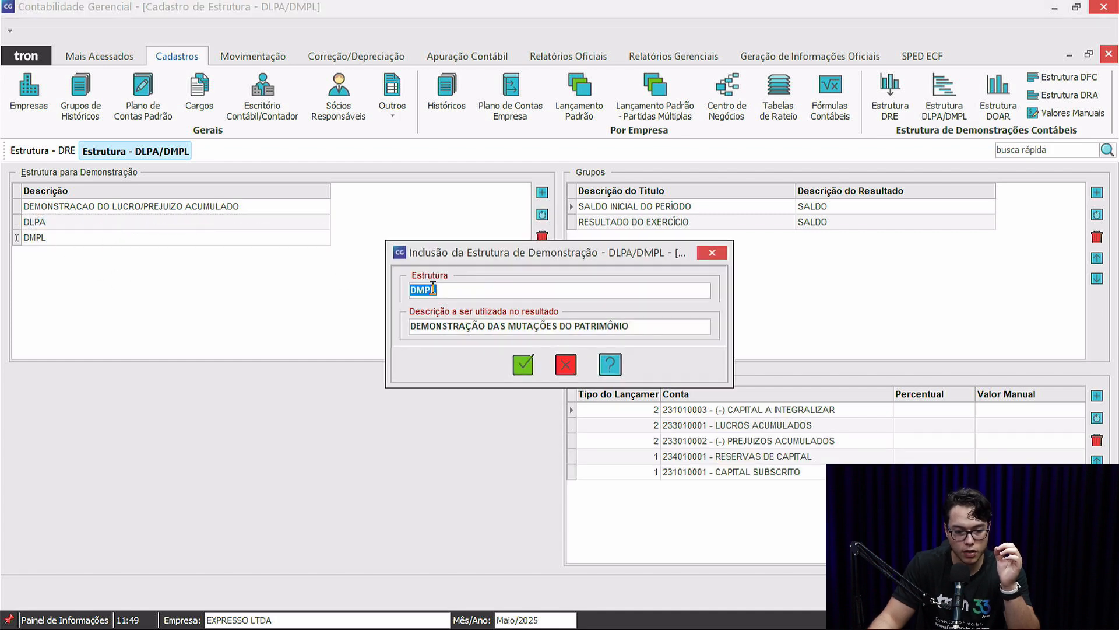
{"action": "left_click", "coordinate": [561, 368]}
{"action": "left_click", "coordinate": [536, 370]}
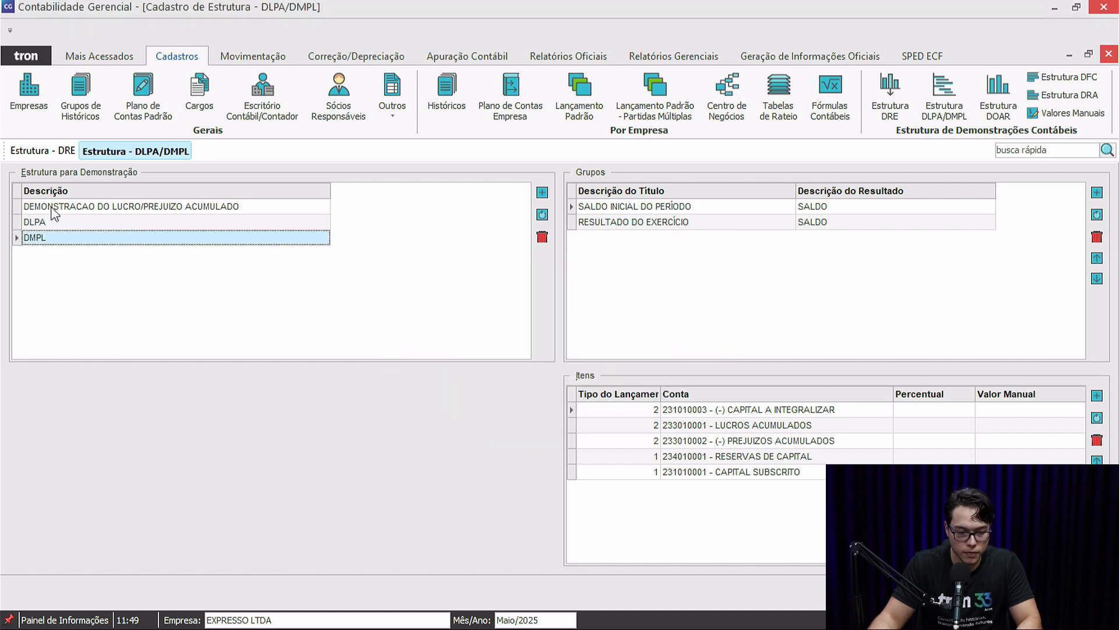
Step: Compare the account items of the DLPA groups SALDO INICIAL DO PERÍODO and RESULTADO LÍQUIDO DO EXERCÍCIO
{"action": "left_click", "coordinate": [48, 222]}
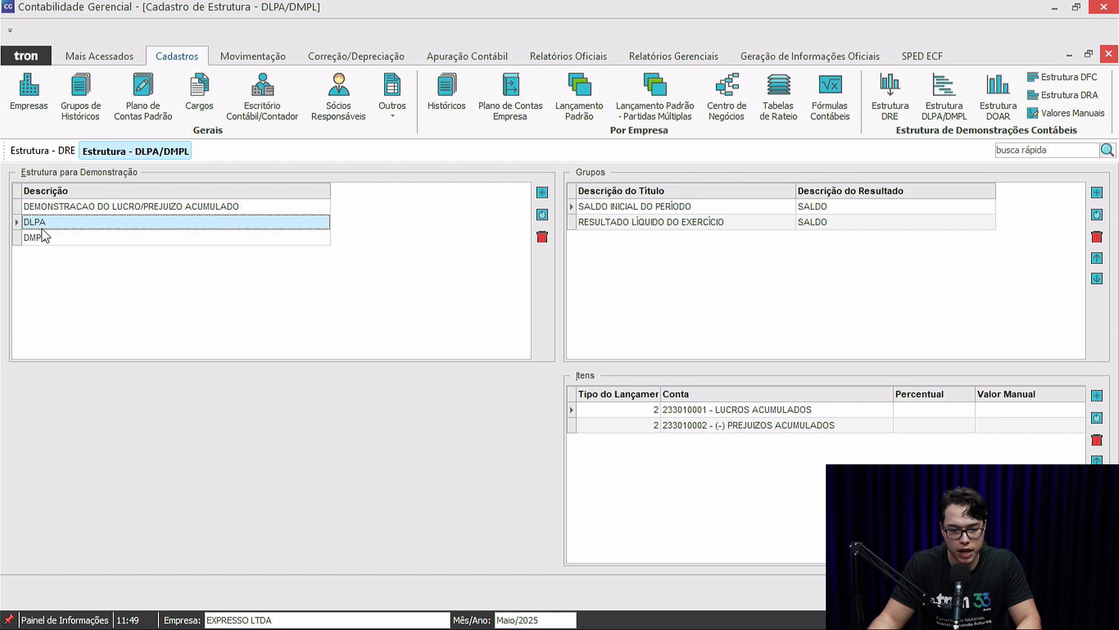
{"action": "left_click", "coordinate": [639, 223]}
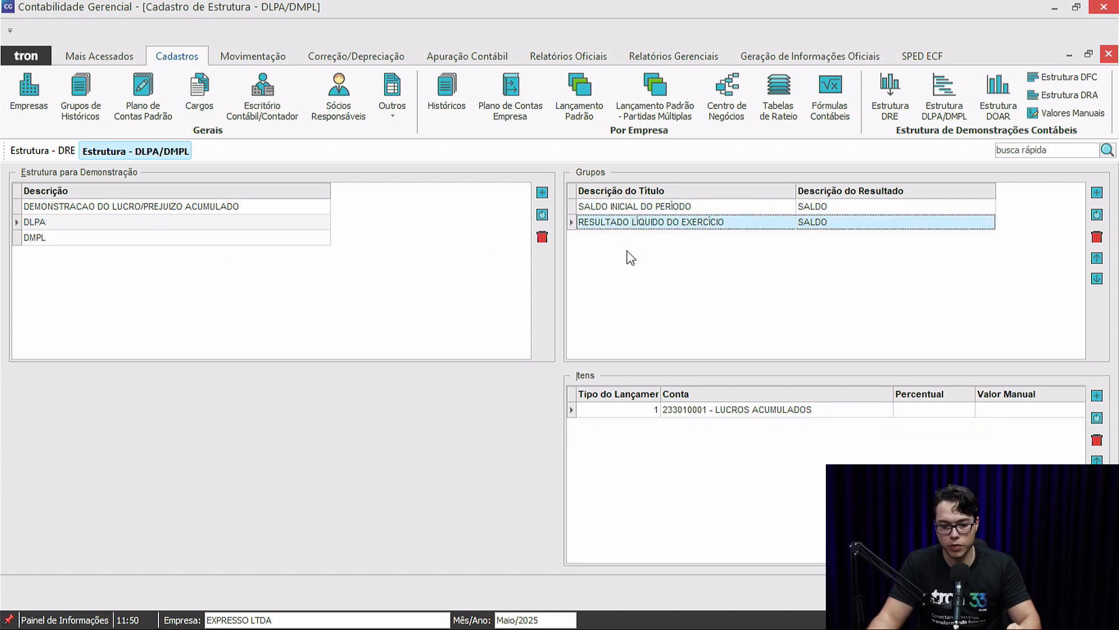
{"action": "left_click", "coordinate": [621, 211]}
{"action": "left_click", "coordinate": [624, 227]}
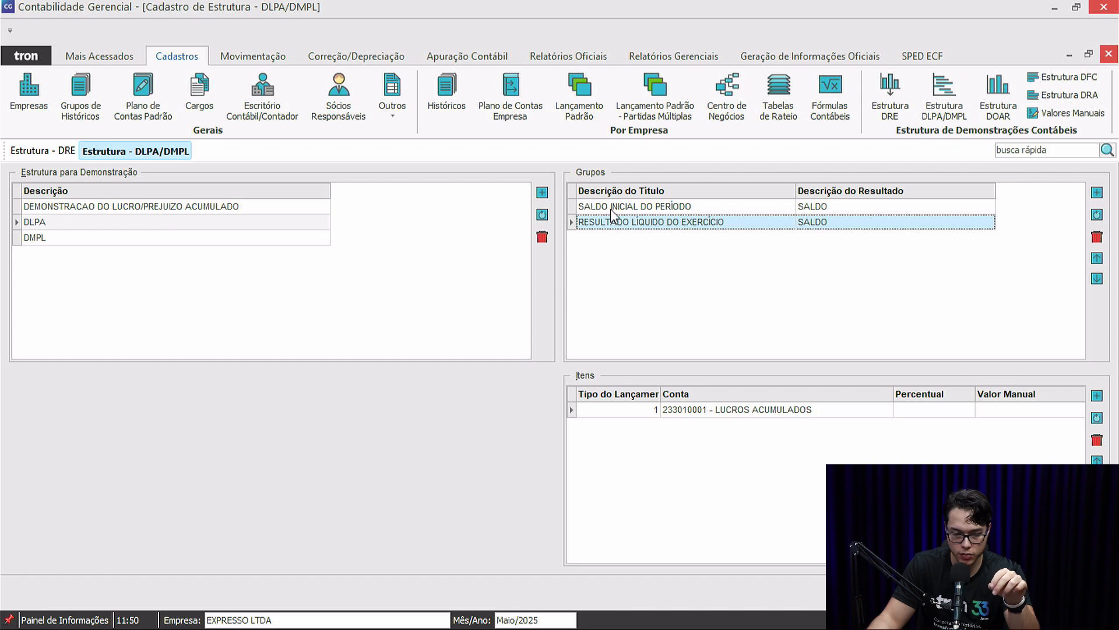
{"action": "left_click", "coordinate": [617, 211]}
{"action": "left_click", "coordinate": [639, 228]}
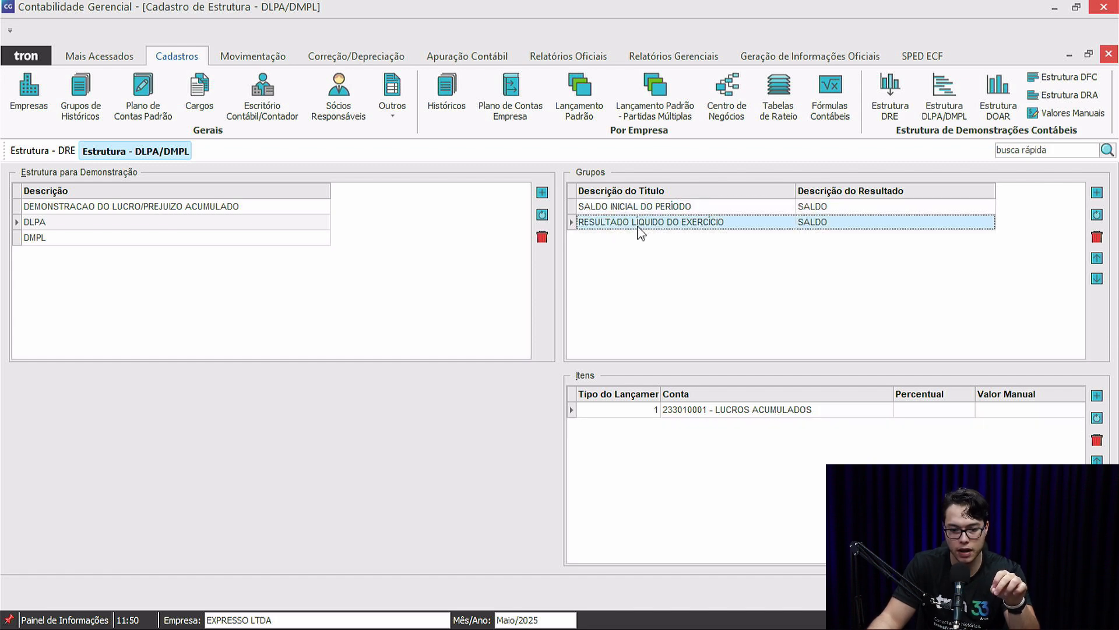
Step: Open the official Balancete report and set its group of synthetic accounts to PATRIMONIO LIQUIDO
{"action": "left_click", "coordinate": [660, 57]}
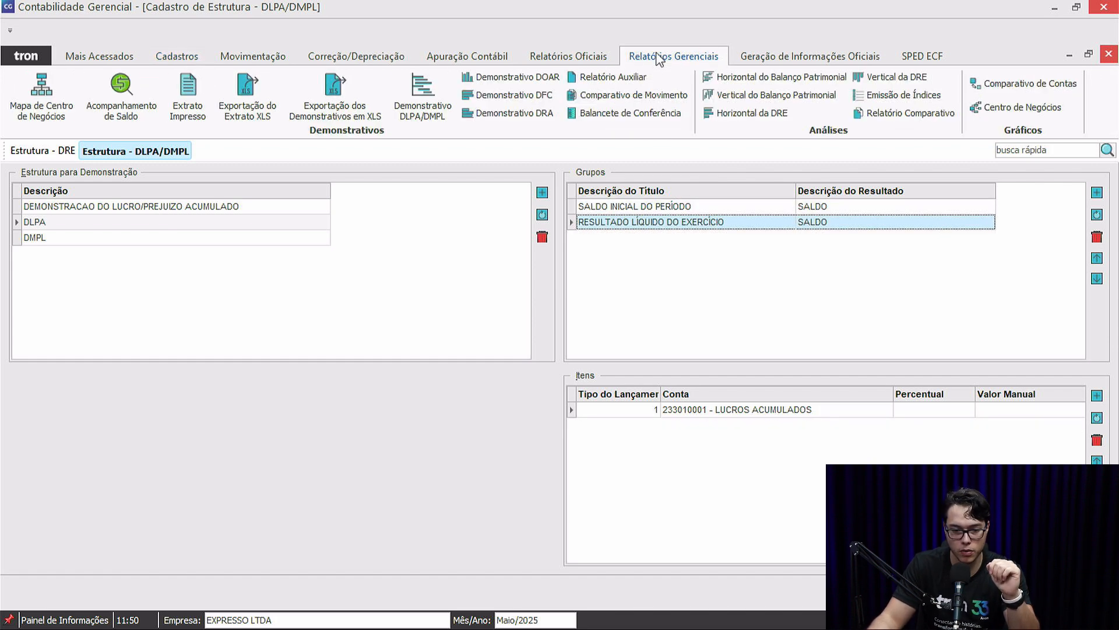
{"action": "left_click", "coordinate": [581, 58]}
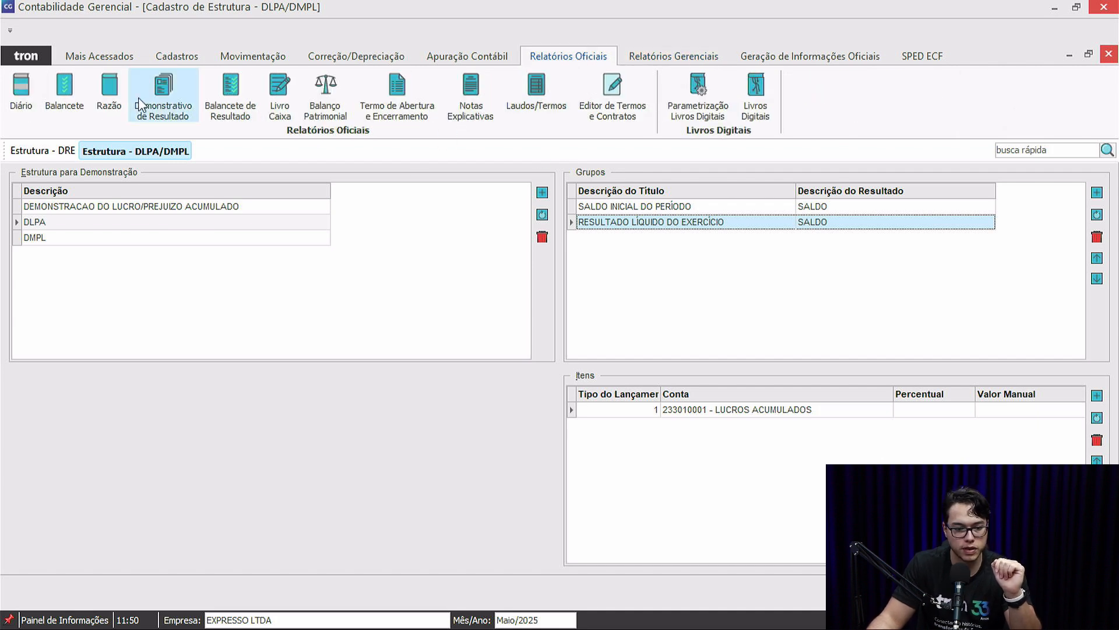
{"action": "left_click", "coordinate": [87, 106]}
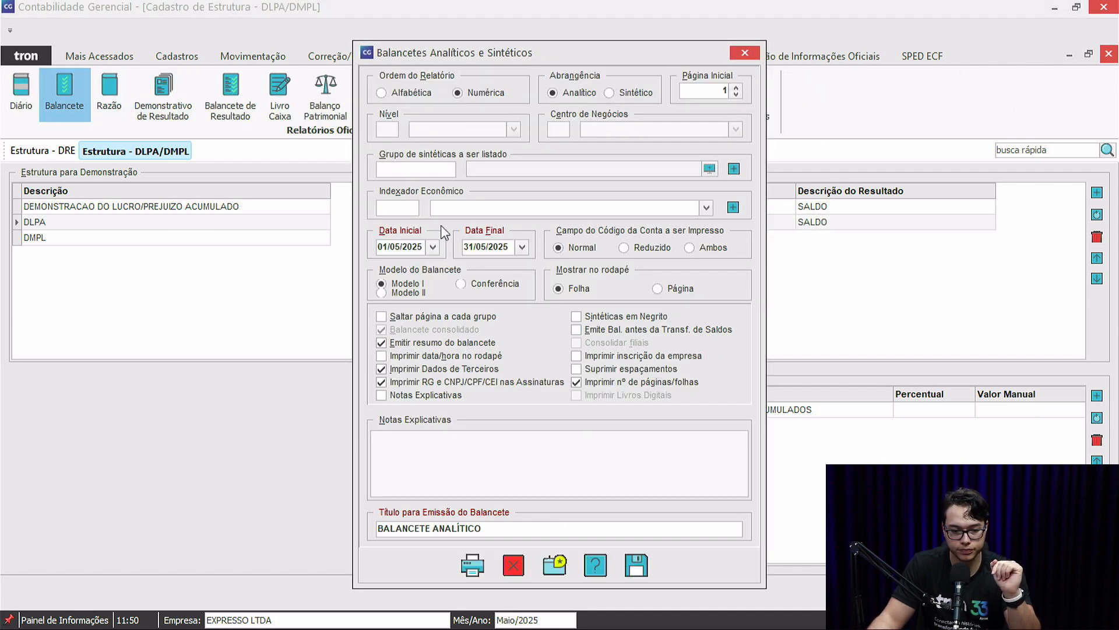
{"action": "left_click", "coordinate": [709, 169]}
{"action": "type", "text": "PATRIMONIO LIQUIDO"}
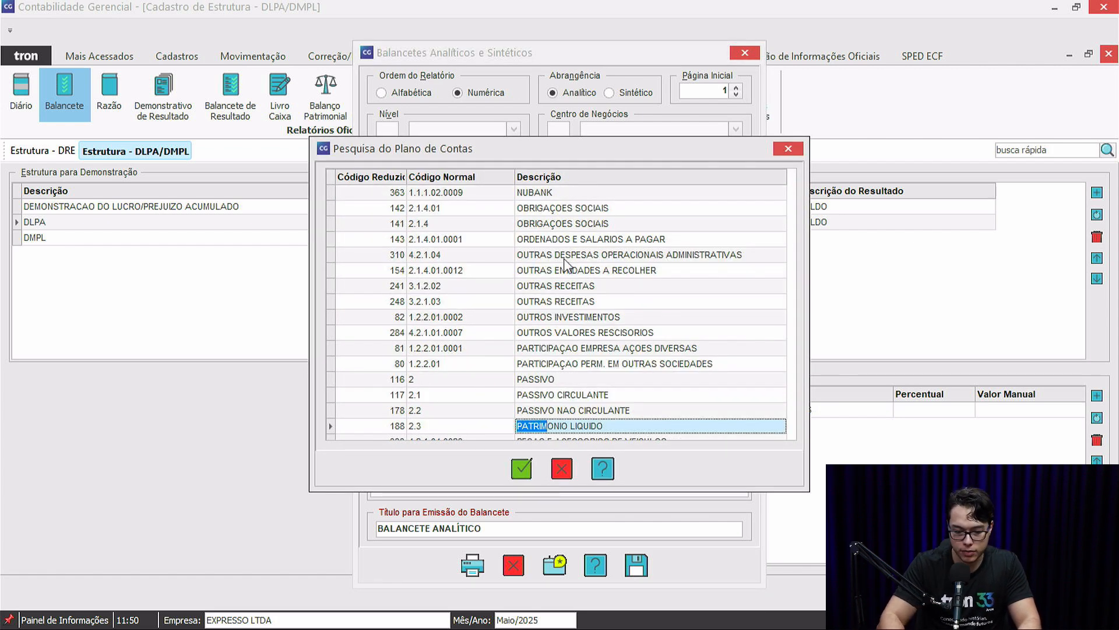
{"action": "key", "text": "Return"}
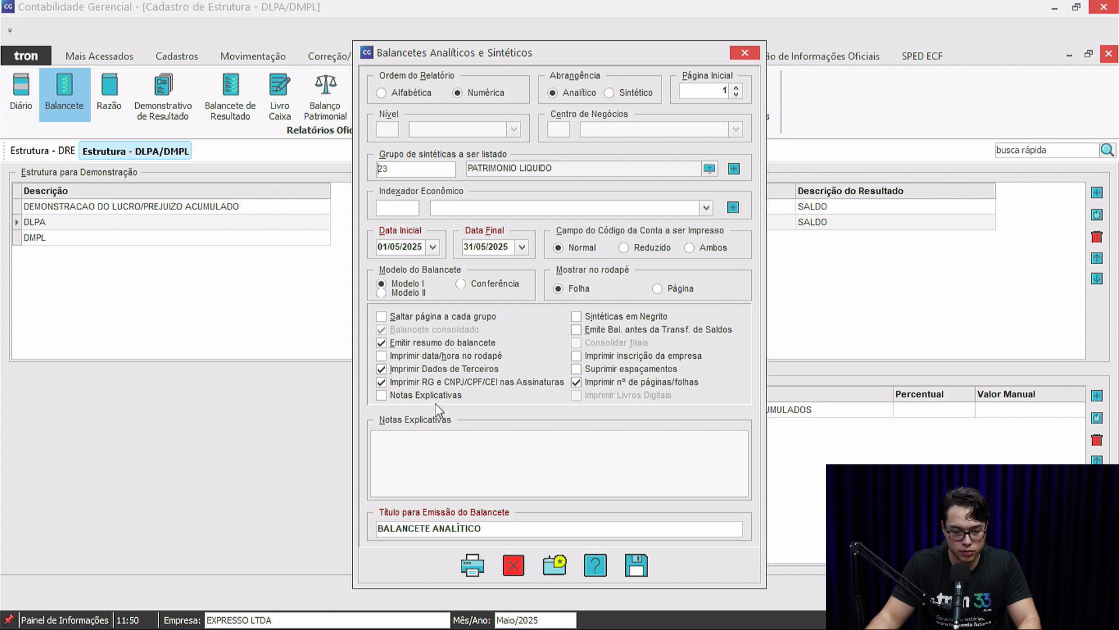
Step: Generate the Balancete for May 2025 with the RESUMO DA CONTA CAIXA formula, view it at page width, and close the preview
{"action": "left_click", "coordinate": [479, 564]}
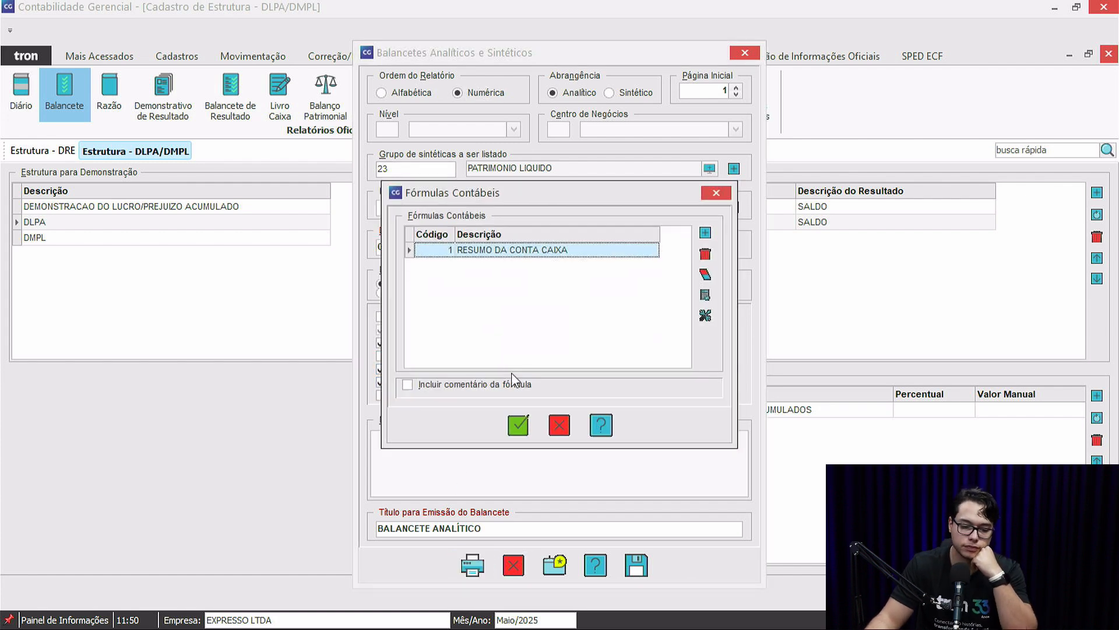
{"action": "left_click", "coordinate": [519, 425]}
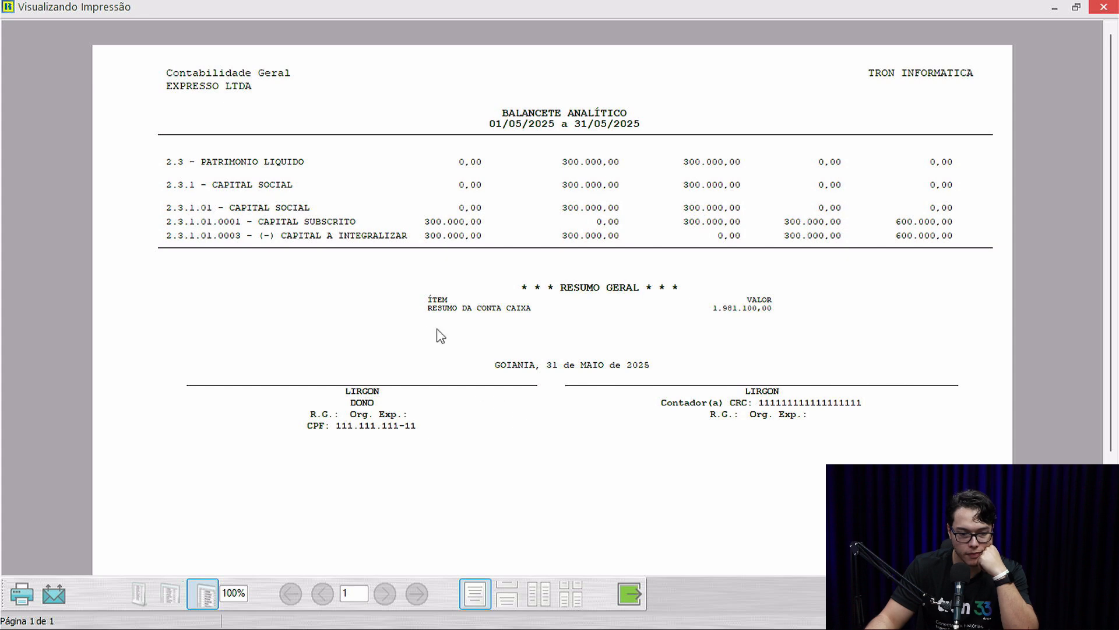
{"action": "left_click", "coordinate": [170, 593]}
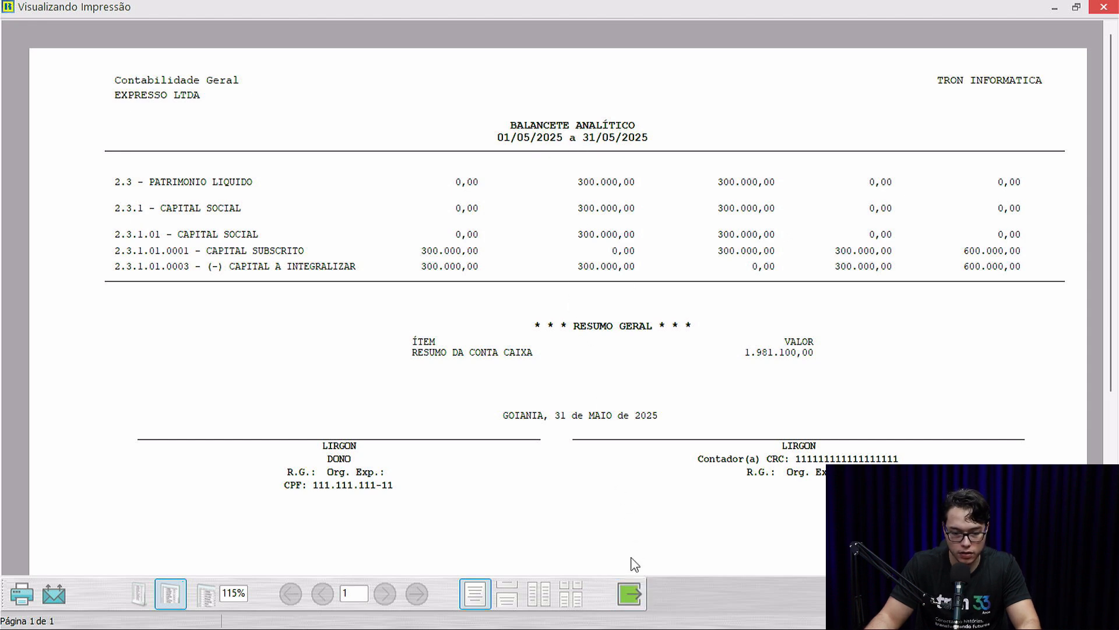
{"action": "left_click", "coordinate": [629, 594]}
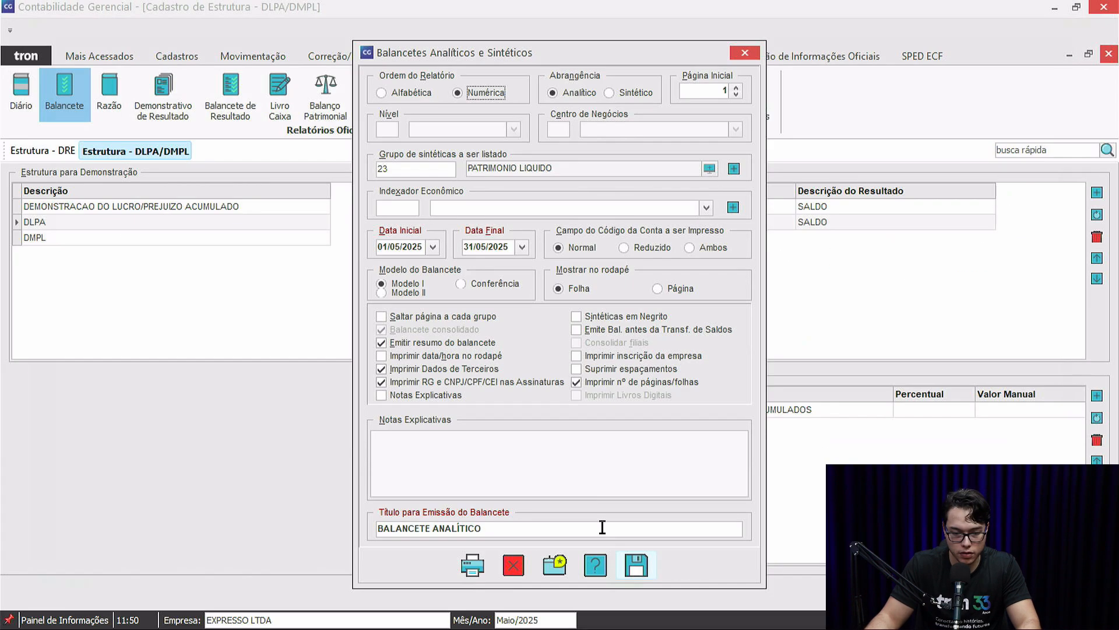
Step: Set the Balancete period from 01/01/2025 to 31/12/2025
{"action": "left_click", "coordinate": [512, 249]}
{"action": "left_click", "coordinate": [421, 250]}
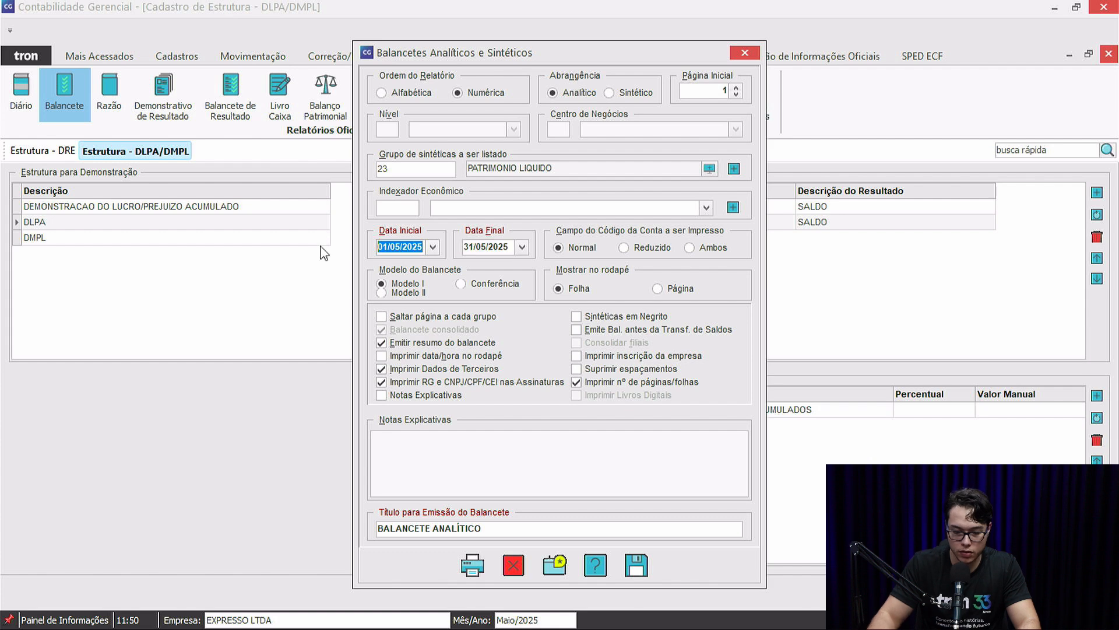
{"action": "type", "text": "01"}
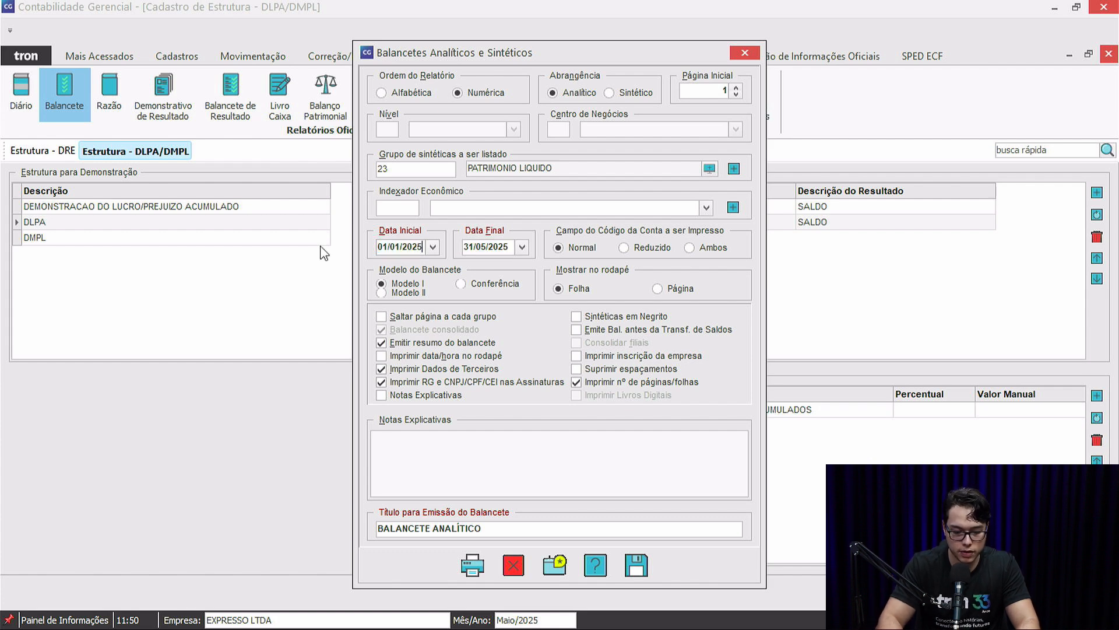
{"action": "key", "text": "Tab"}
{"action": "type", "text": "311"}
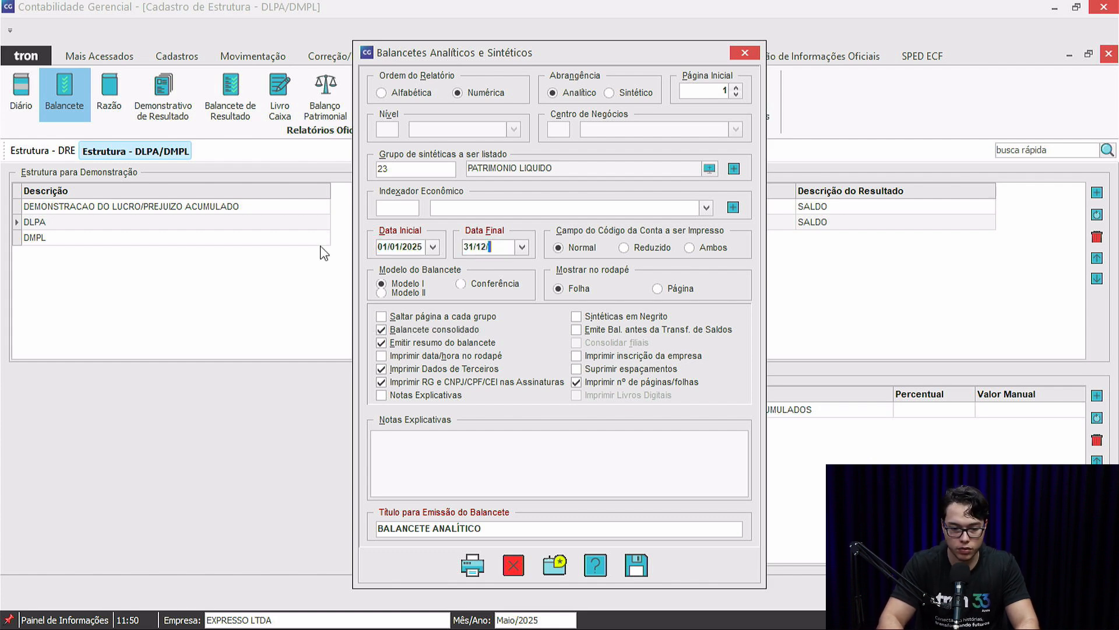
Step: Generate the full-year 2025 Balancete for the PATRIMONIO LIQUIDO group and enlarge its preview to 125%
{"action": "left_click", "coordinate": [472, 565]}
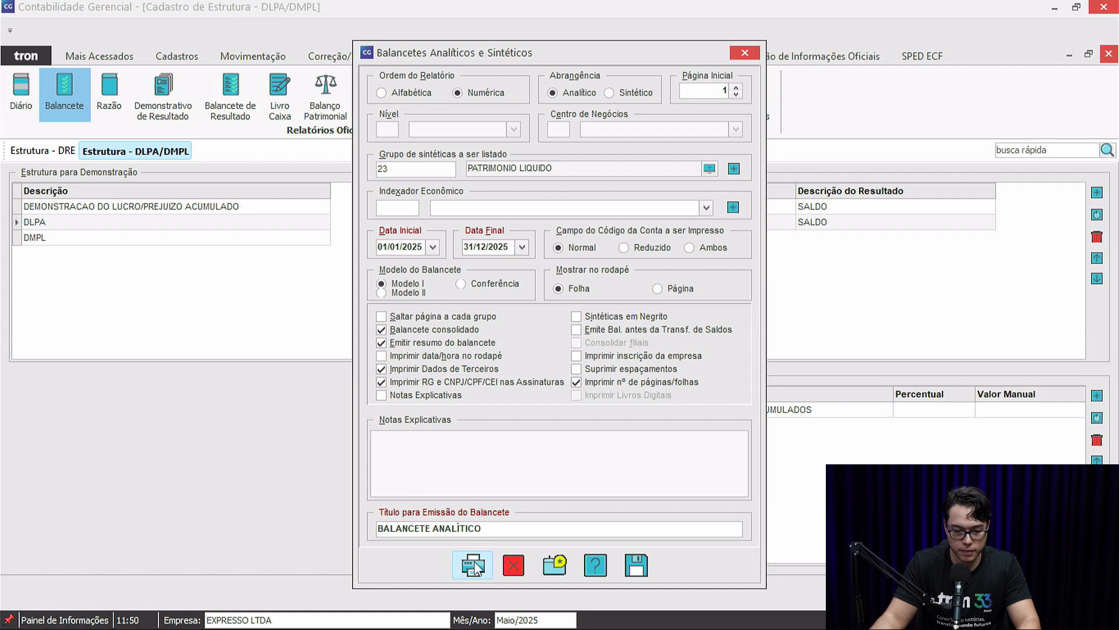
{"action": "left_click", "coordinate": [518, 424]}
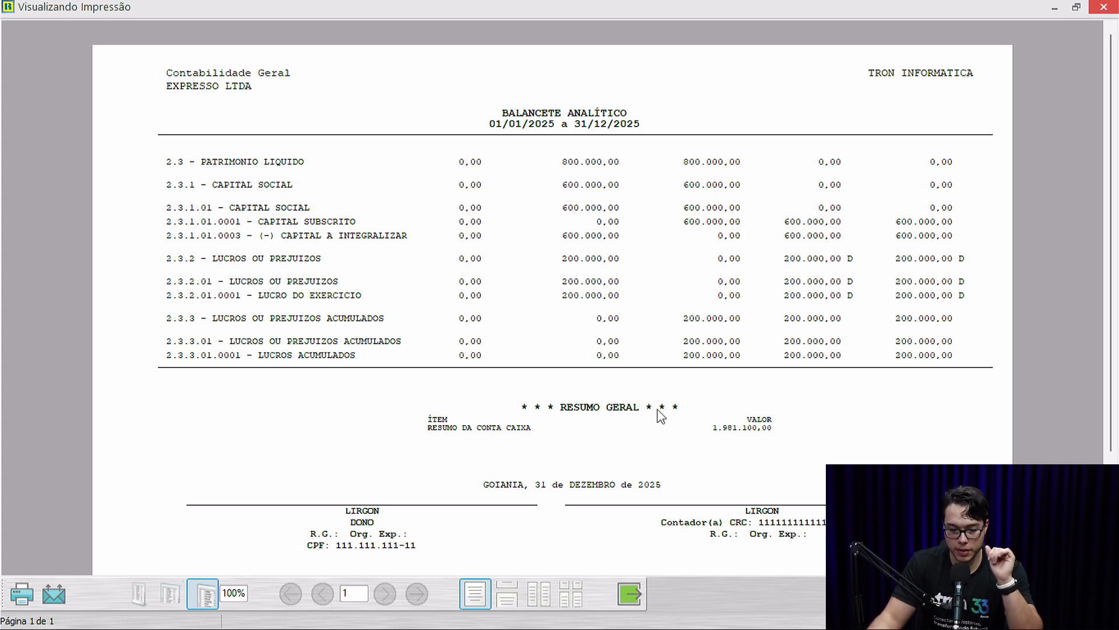
{"action": "left_click", "coordinate": [171, 593]}
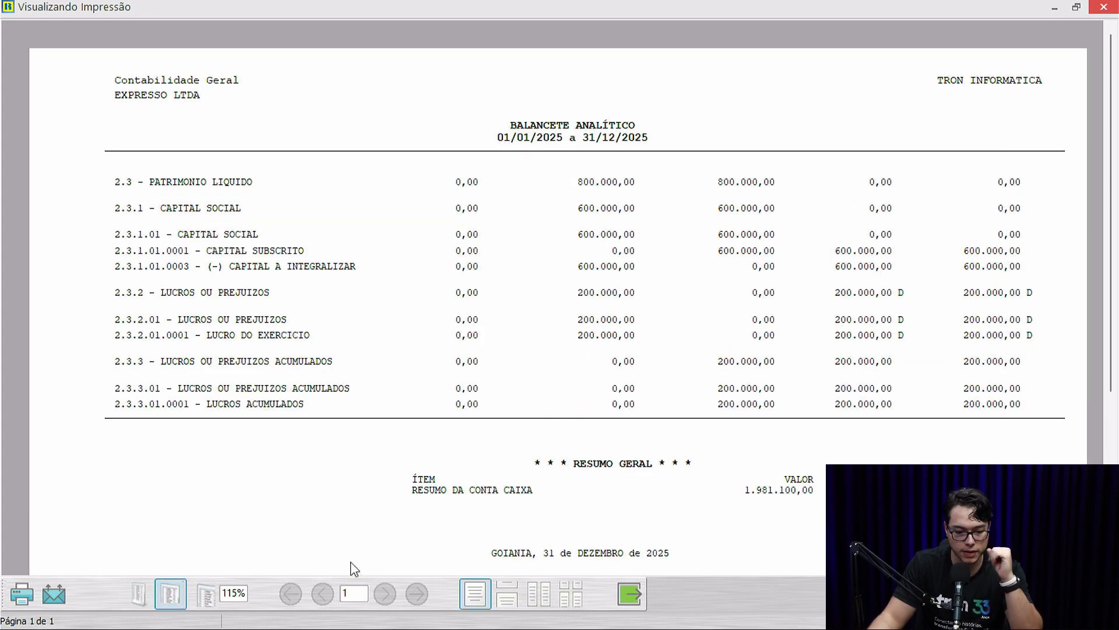
{"action": "double_click", "coordinate": [235, 593]}
{"action": "type", "text": "1"}
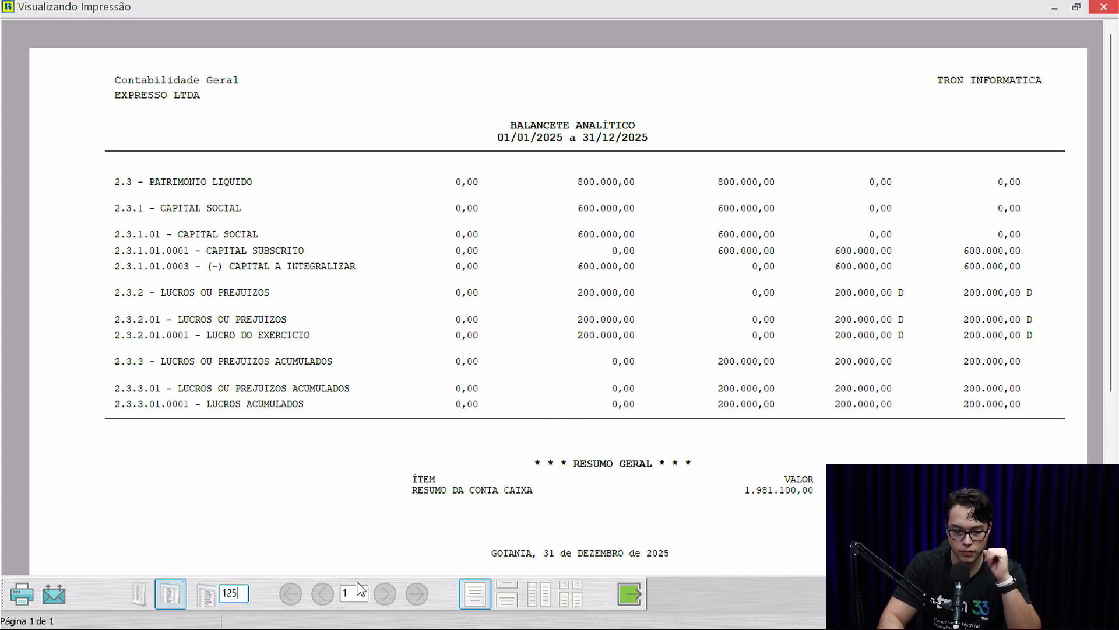
{"action": "type", "text": "25"}
{"action": "key", "text": "Return"}
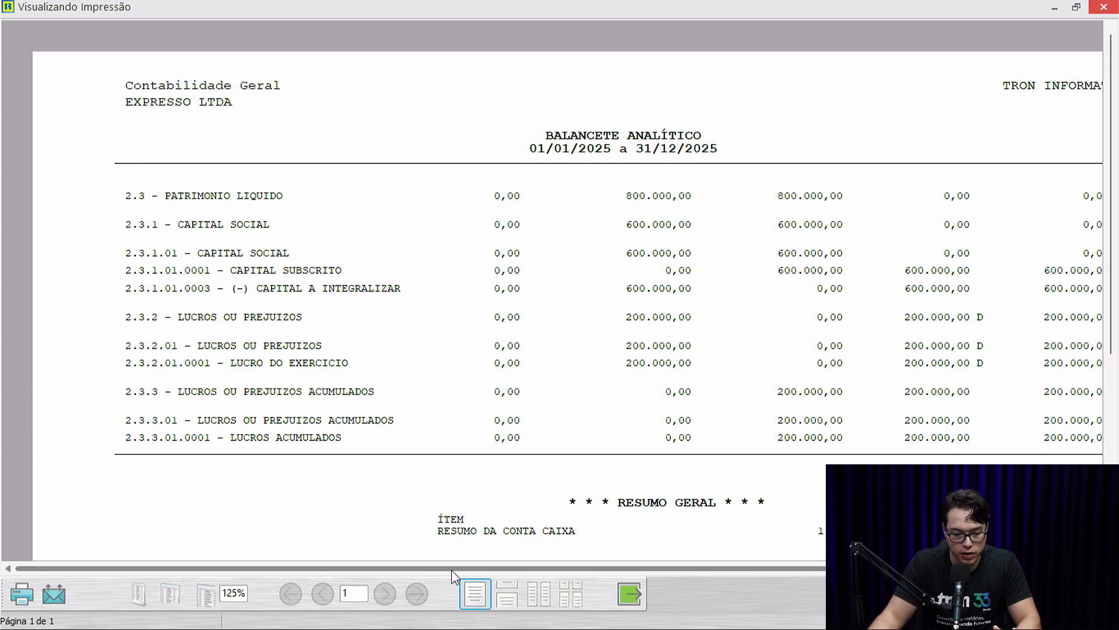
Step: Examine the equity accounts across the full width of the Balancete preview, and close the preview and the report dialog
{"action": "left_click_drag", "start_coordinate": [451, 569], "coordinate": [635, 562]}
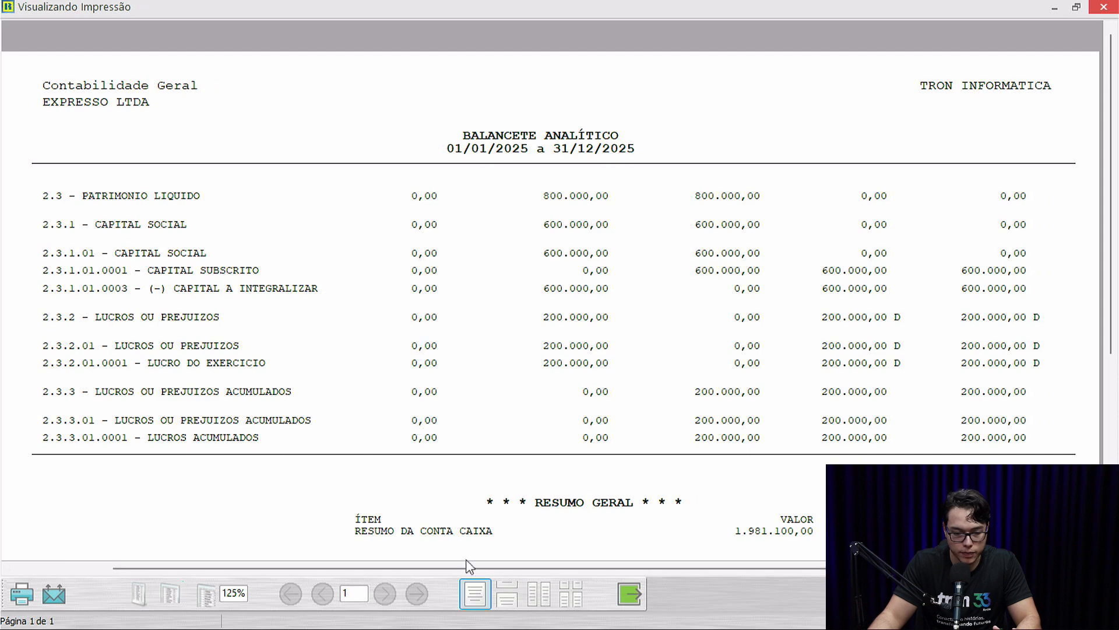
{"action": "left_click_drag", "start_coordinate": [485, 566], "coordinate": [398, 567]}
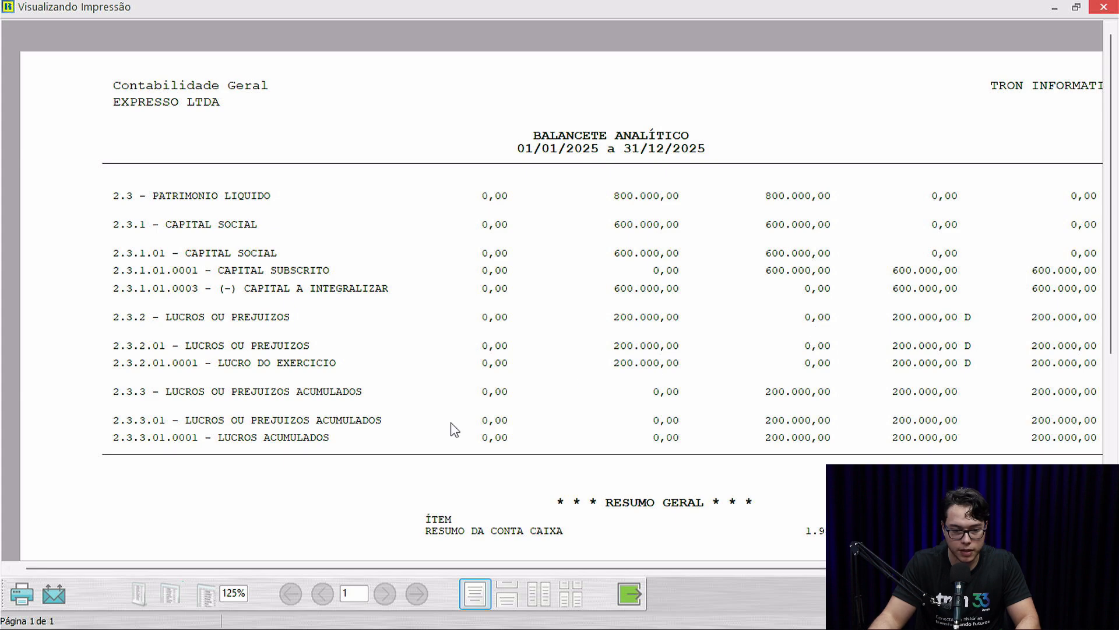
{"action": "scroll", "coordinate": [455, 430], "scroll_direction": "down", "scroll_amount": 1}
{"action": "scroll", "coordinate": [466, 420], "scroll_direction": "up", "scroll_amount": 1}
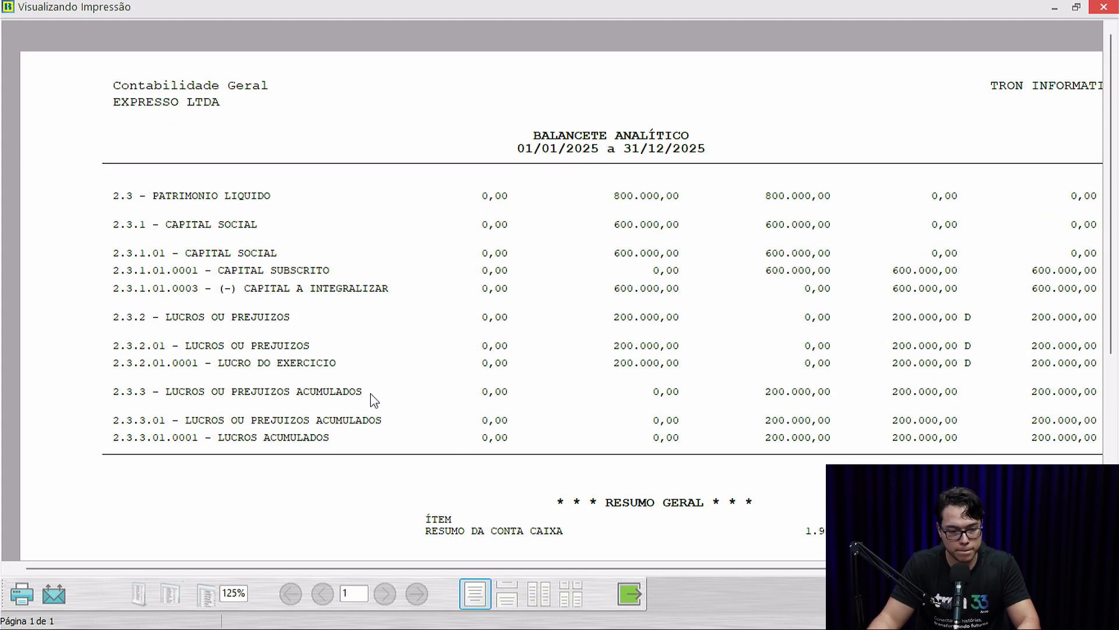
{"action": "left_click", "coordinate": [630, 594]}
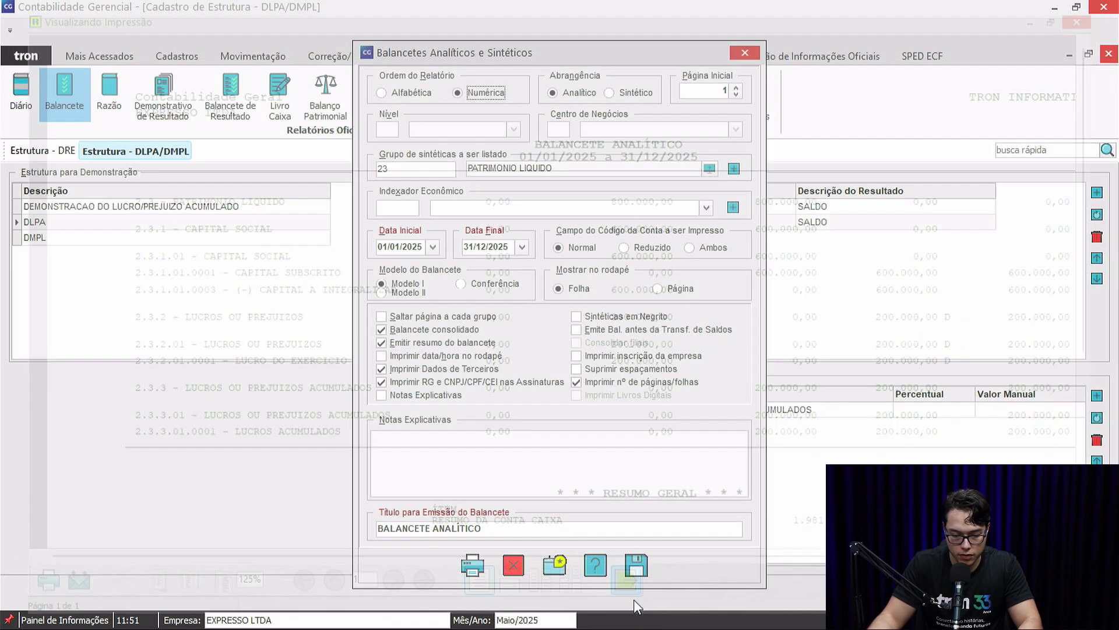
{"action": "left_click", "coordinate": [514, 565]}
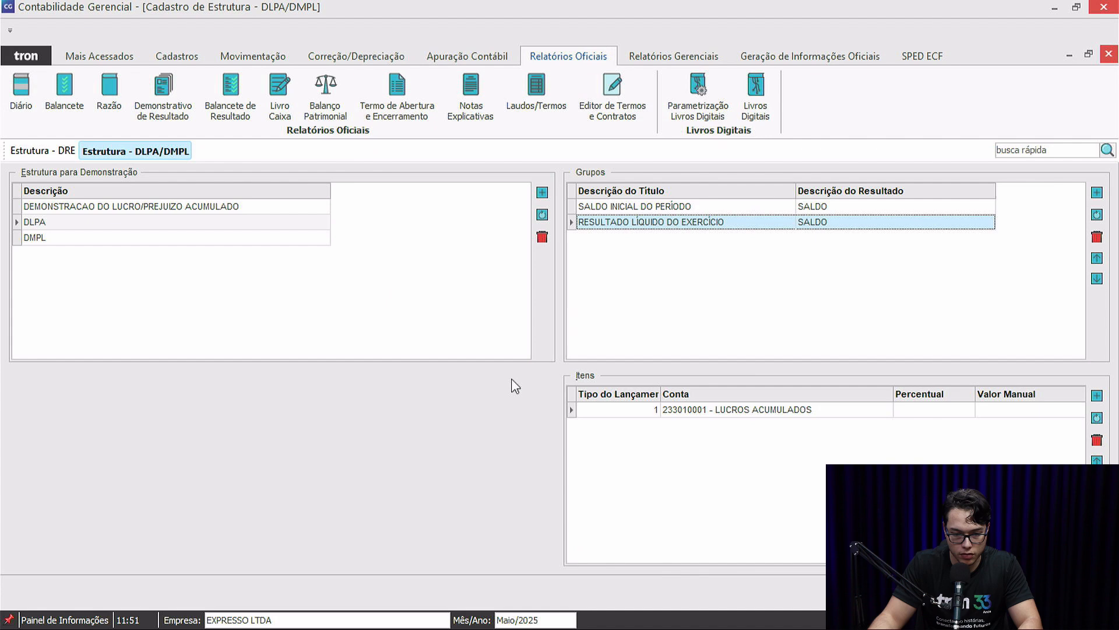
Step: Review the account items of the DLPA groups SALDO INICIAL DO PERÍODO and RESULTADO LÍQUIDO DO EXERCÍCIO
{"action": "left_click", "coordinate": [619, 207]}
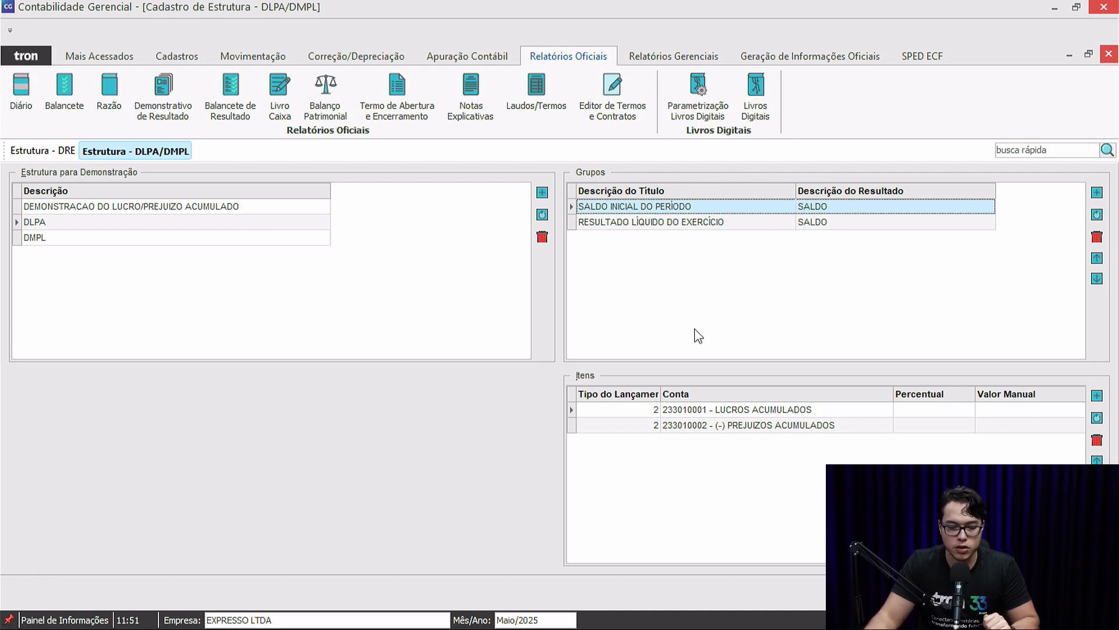
{"action": "left_click", "coordinate": [738, 410]}
{"action": "left_click", "coordinate": [752, 425]}
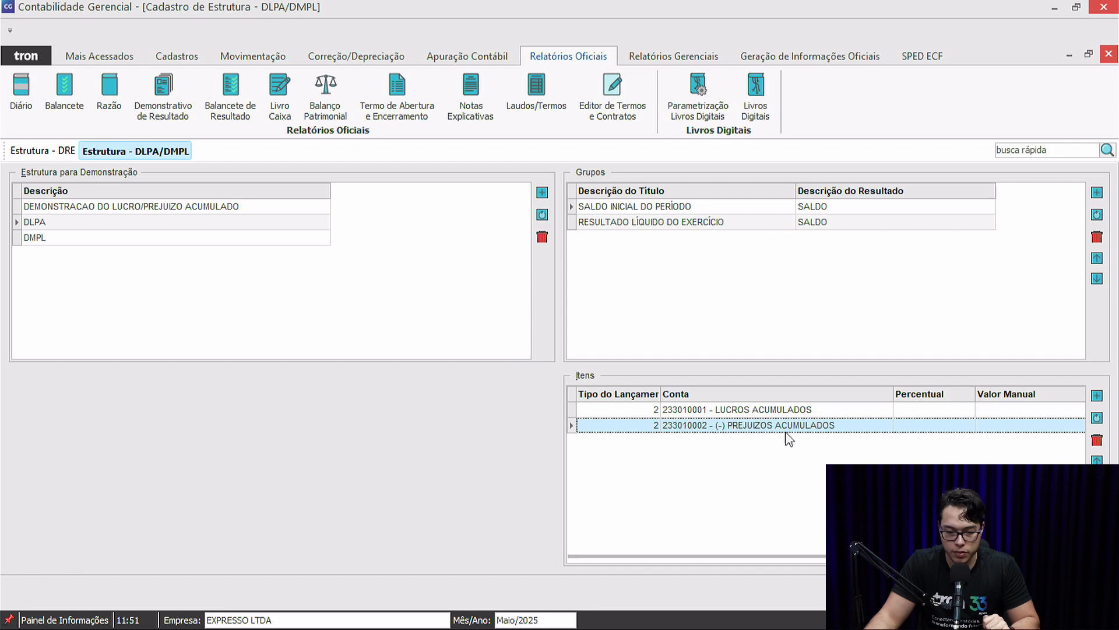
{"action": "left_click", "coordinate": [650, 223]}
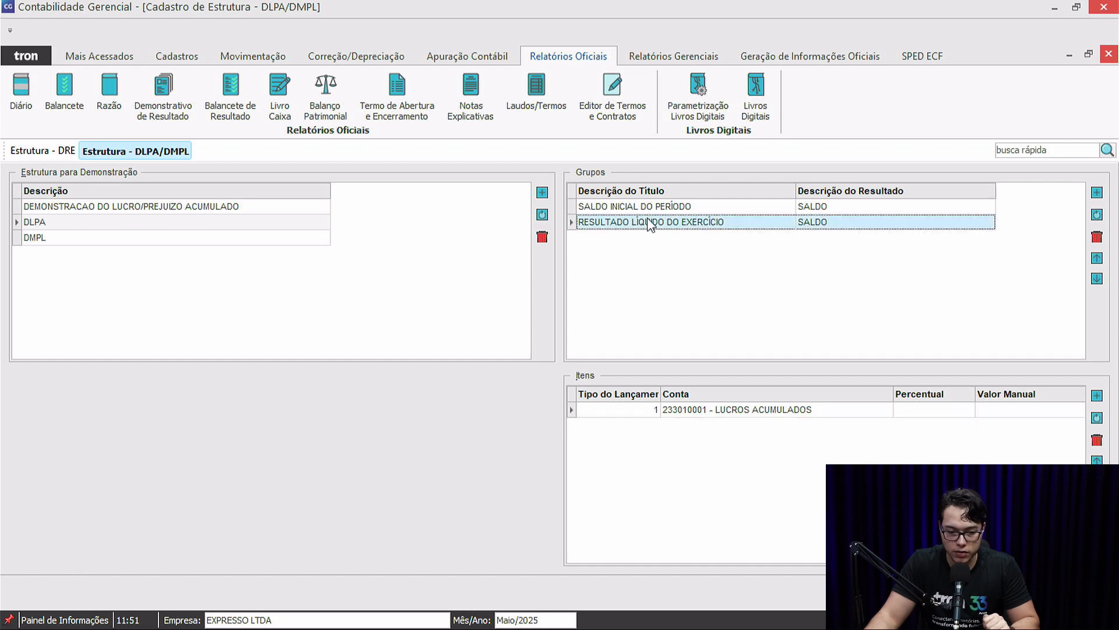
{"action": "left_click", "coordinate": [716, 411]}
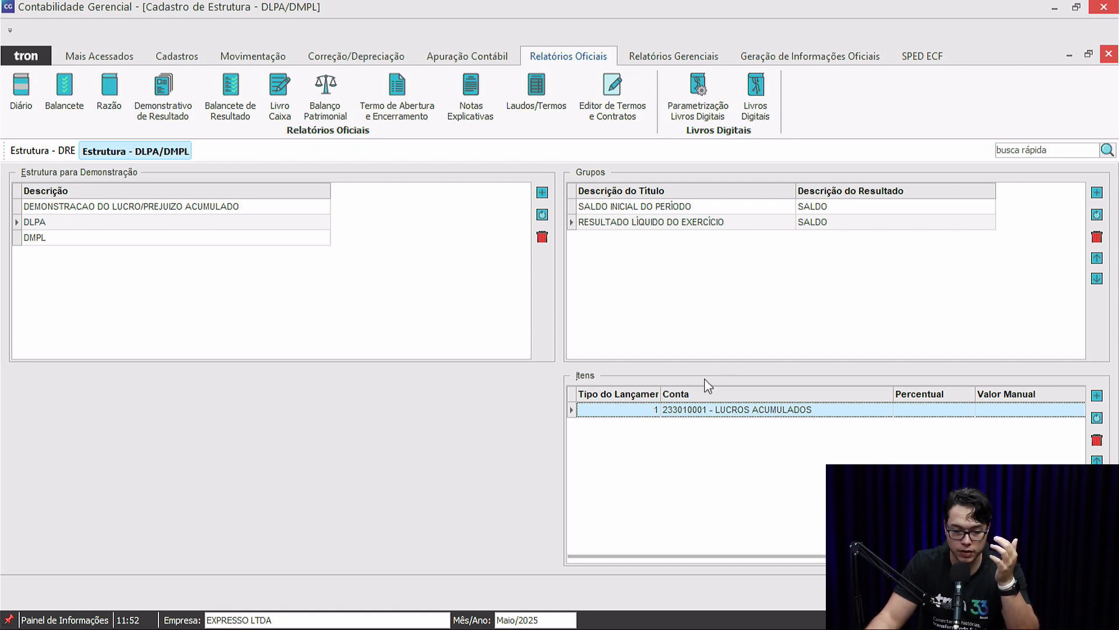
Step: Inspect the title and result descriptions of the DLPA group SALDO INICIAL DO PERÍODO and close its form without saving
{"action": "left_click", "coordinate": [657, 208]}
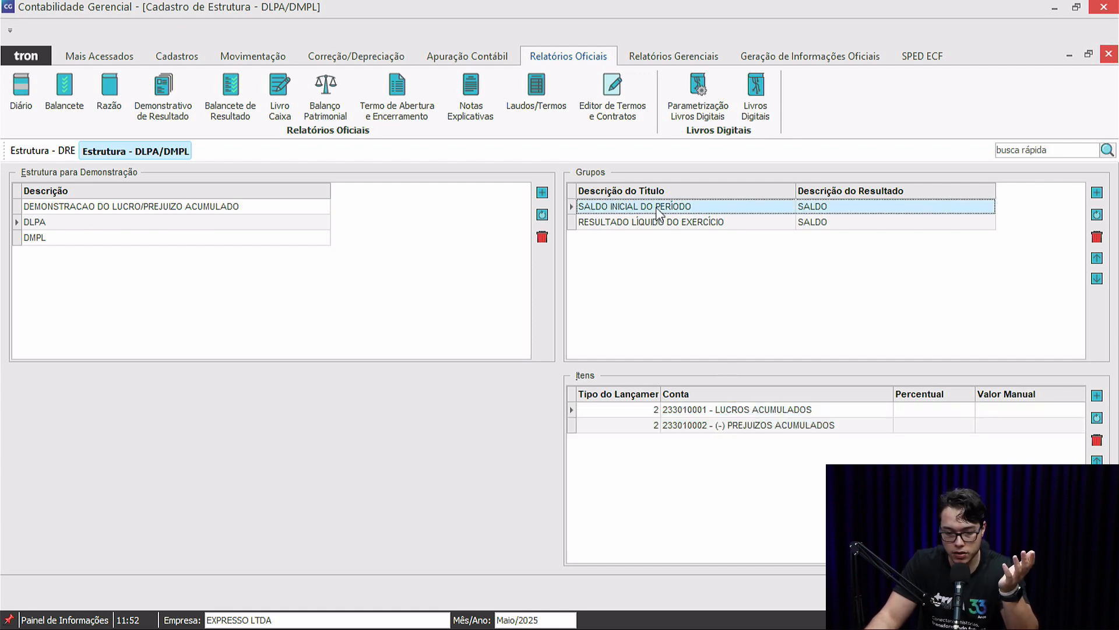
{"action": "left_click", "coordinate": [1097, 214]}
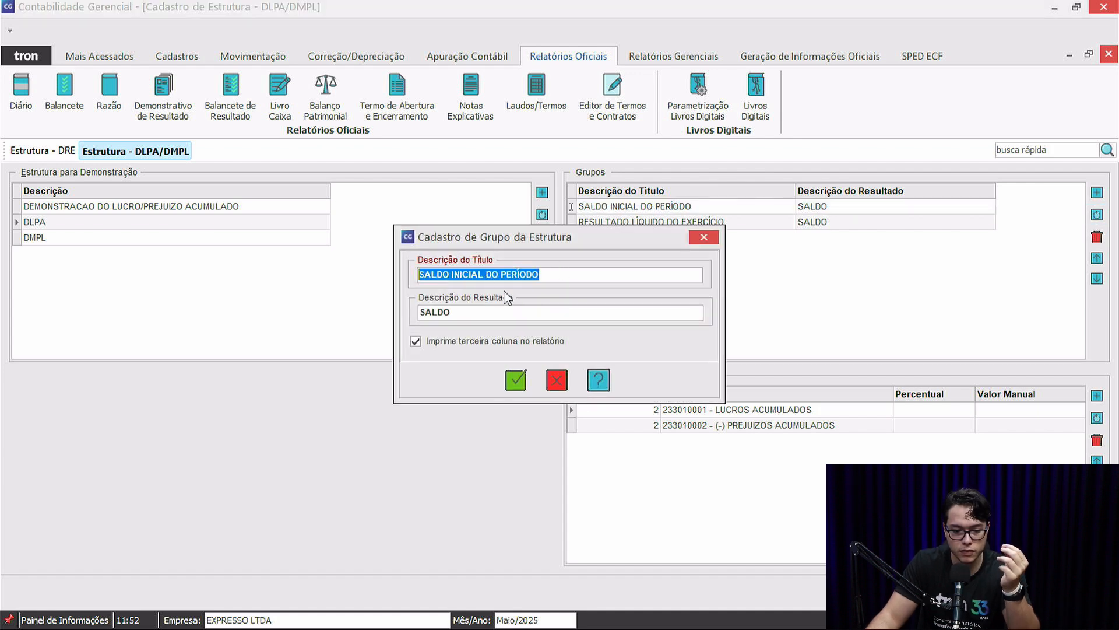
{"action": "left_click", "coordinate": [458, 307]}
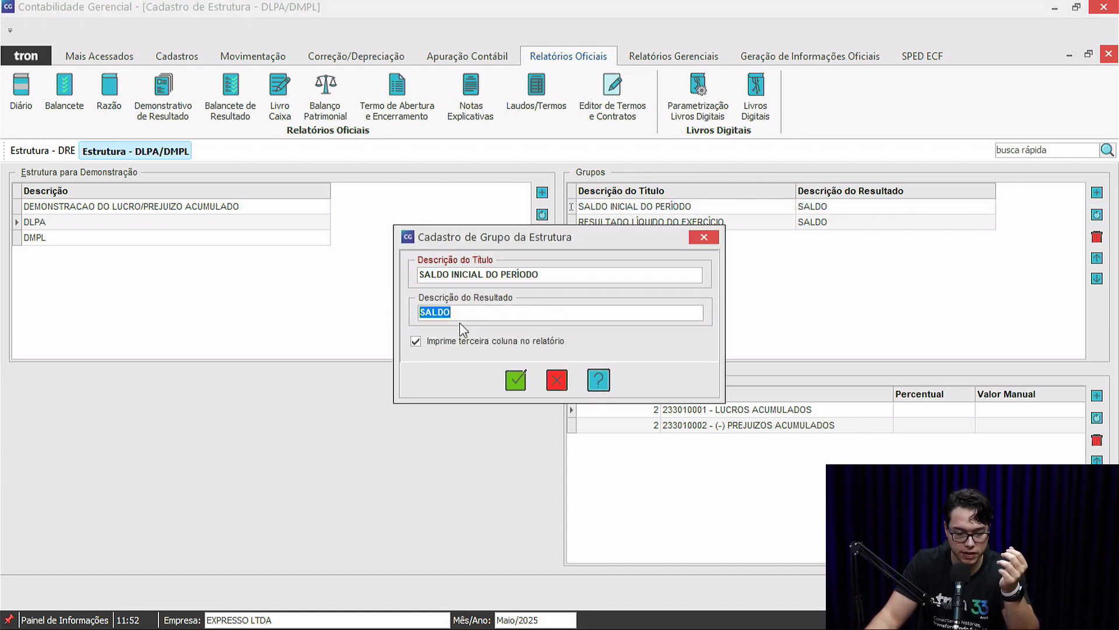
{"action": "left_click", "coordinate": [548, 383]}
Step: Inspect the type, account and balance settings of the LUCROS ACUMULADOS item in SALDO INICIAL DO PERÍODO and cancel
{"action": "left_click", "coordinate": [700, 414]}
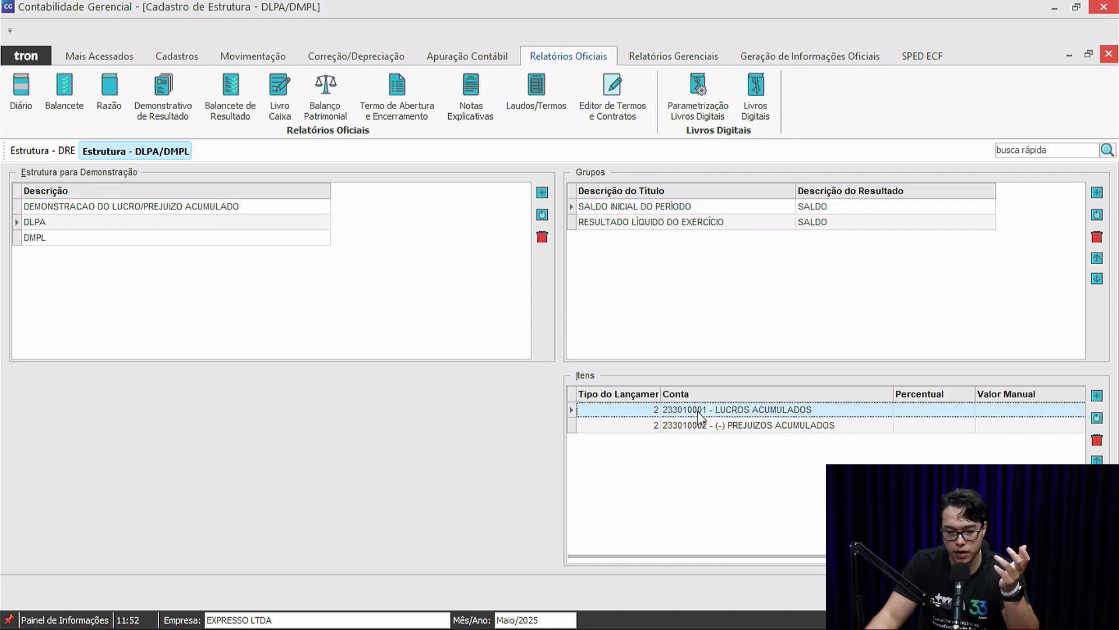
{"action": "left_click", "coordinate": [1096, 417]}
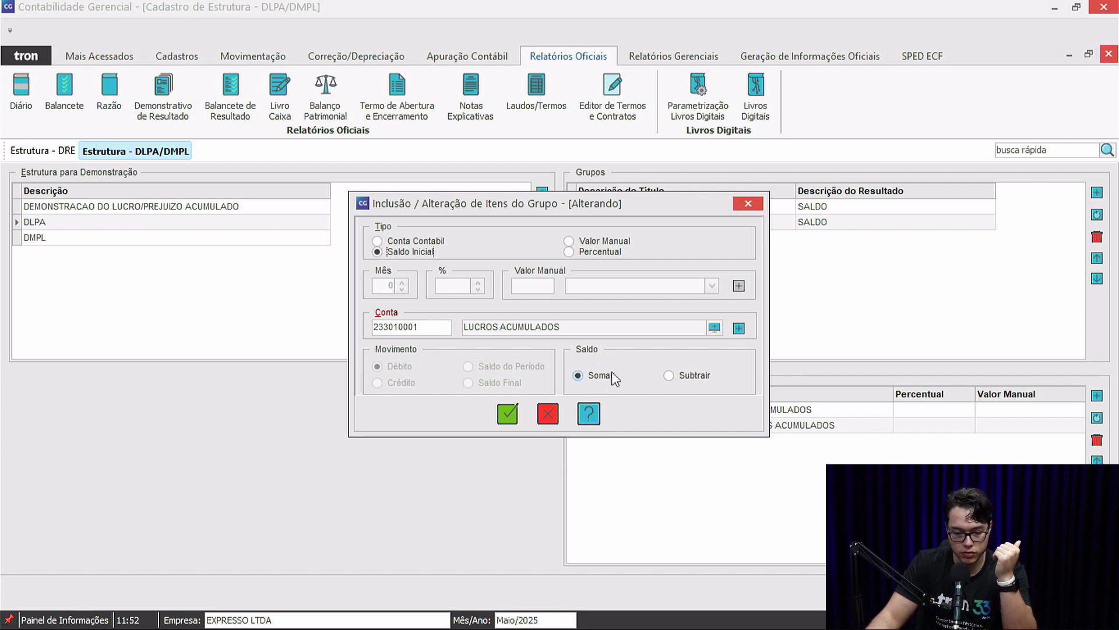
{"action": "left_click_drag", "start_coordinate": [548, 331], "coordinate": [425, 330]}
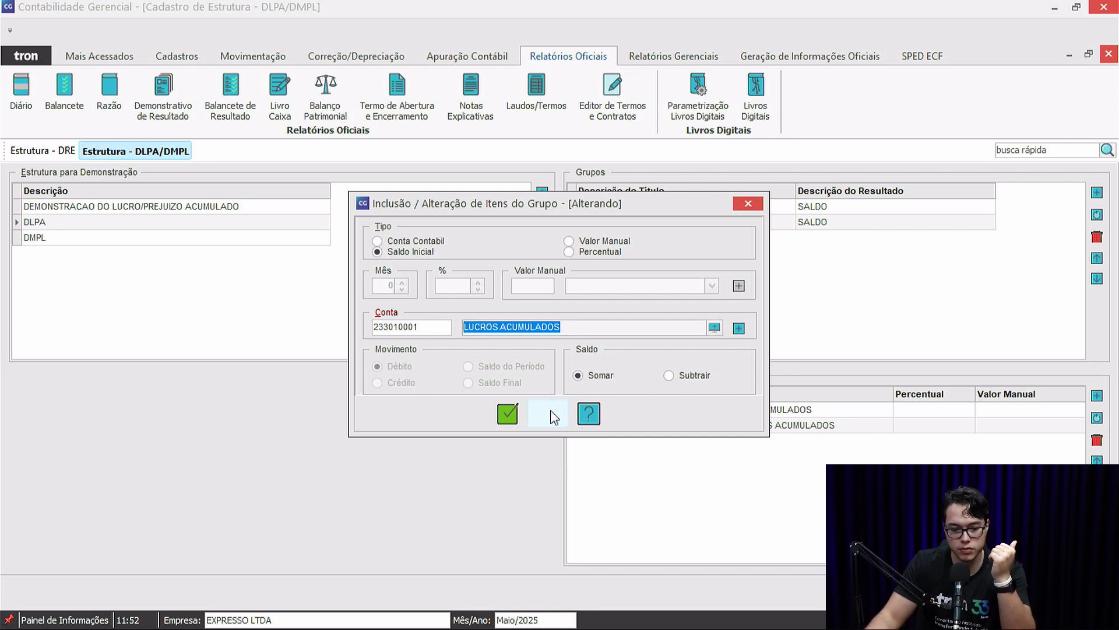
{"action": "left_click", "coordinate": [551, 415]}
Step: Inspect the type, account and balance settings of the (-) PREJUIZOS ACUMULADOS item in the same group and cancel
{"action": "left_click", "coordinate": [996, 426]}
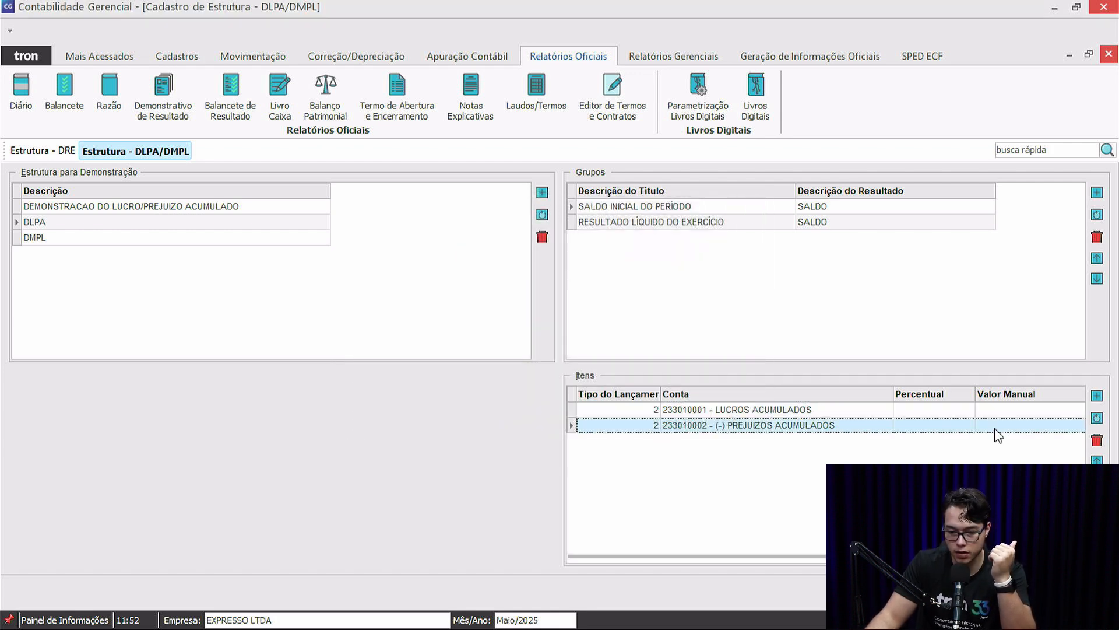
{"action": "left_click", "coordinate": [1098, 420]}
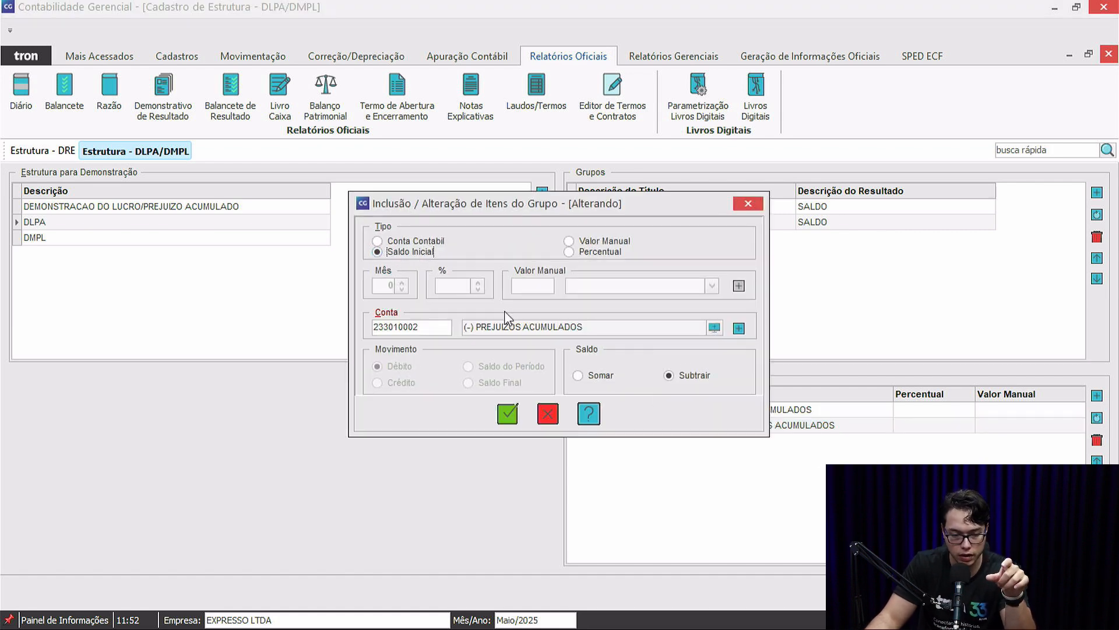
{"action": "left_click_drag", "start_coordinate": [438, 327], "coordinate": [341, 329]}
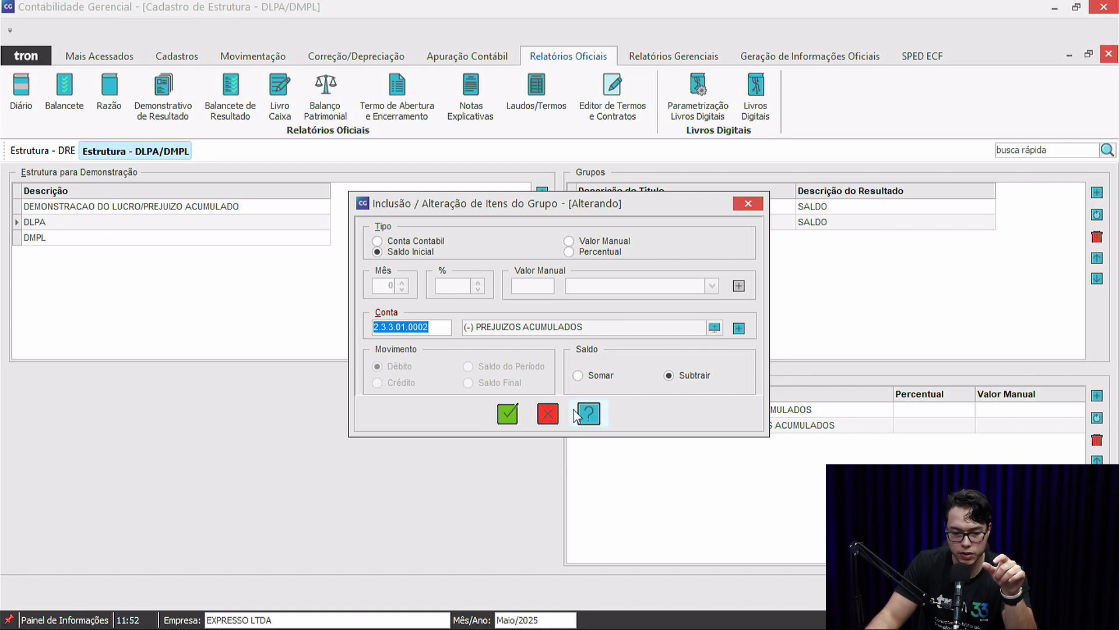
{"action": "left_click", "coordinate": [549, 414]}
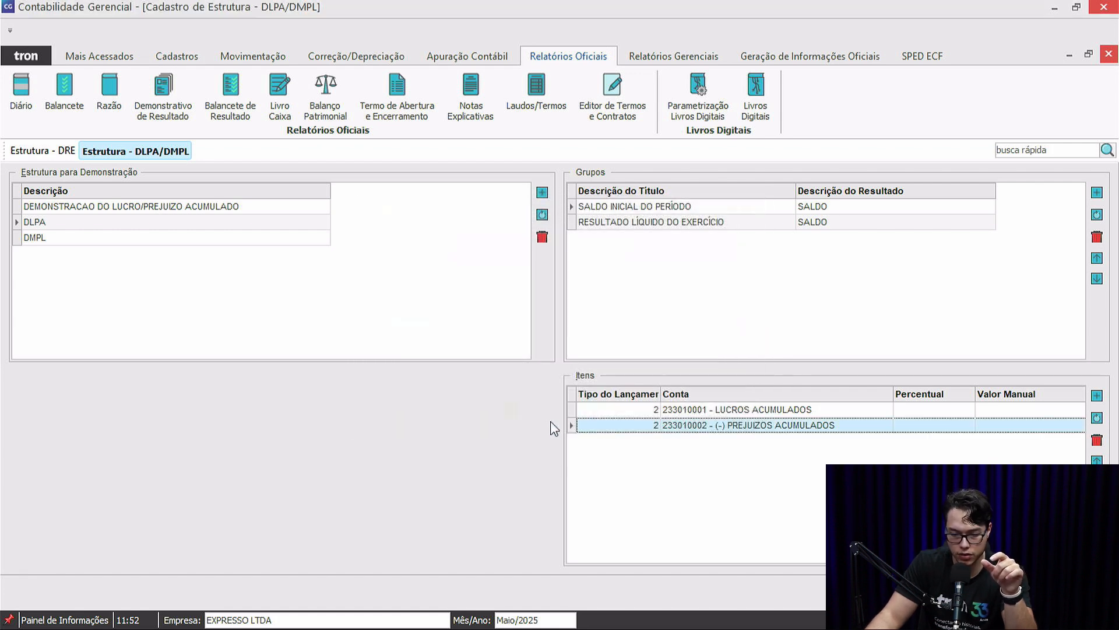
Step: Check the account item of the DLPA group RESULTADO LÍQUIDO DO EXERCÍCIO and compare the DLPA structure with DMPL
{"action": "left_click", "coordinate": [606, 223]}
{"action": "left_click", "coordinate": [732, 431]}
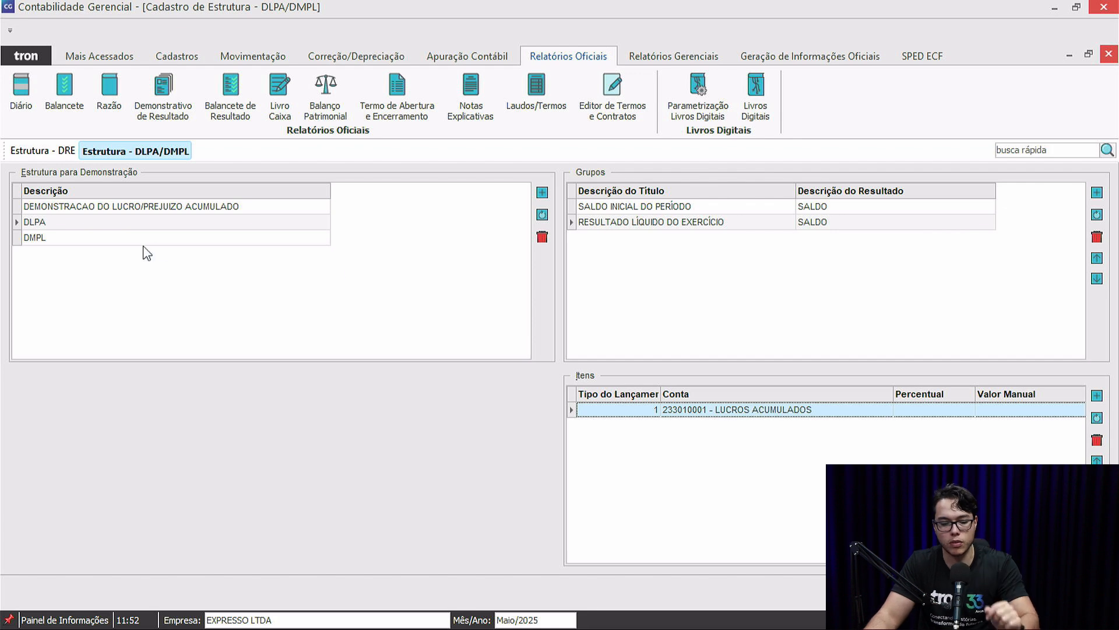
{"action": "left_click", "coordinate": [83, 239]}
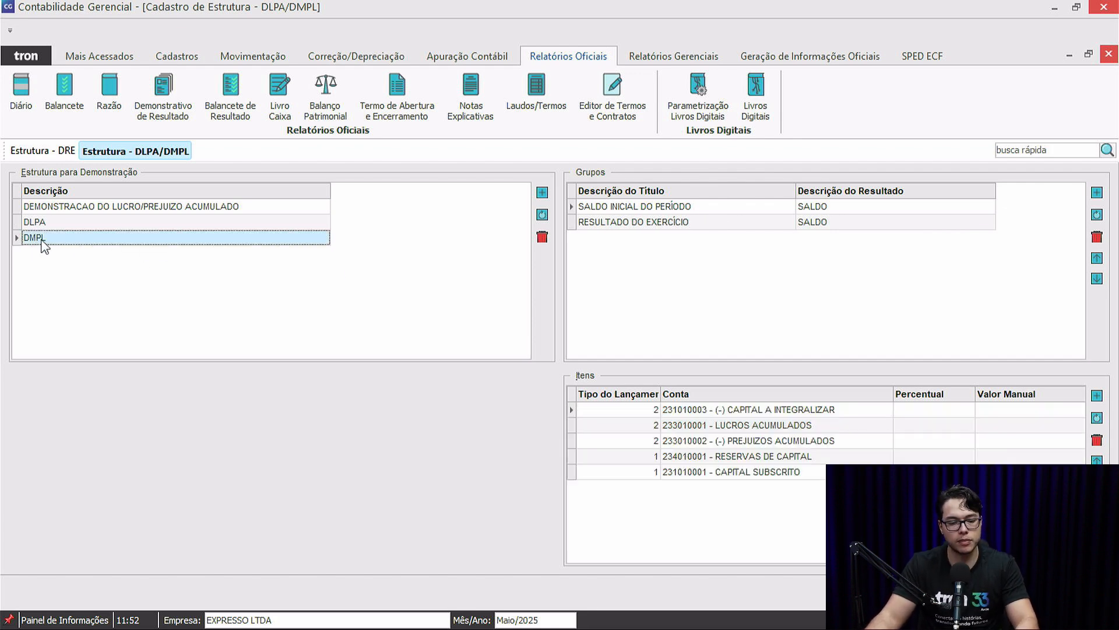
{"action": "key", "text": "Up"}
{"action": "key", "text": "Down"}
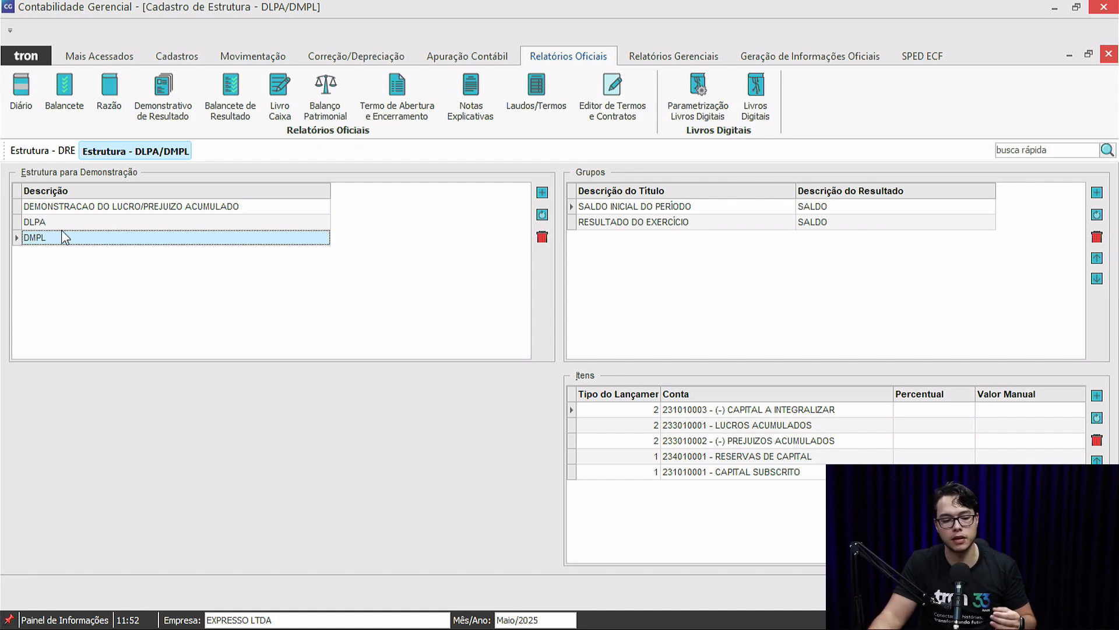
{"action": "key", "text": "Up"}
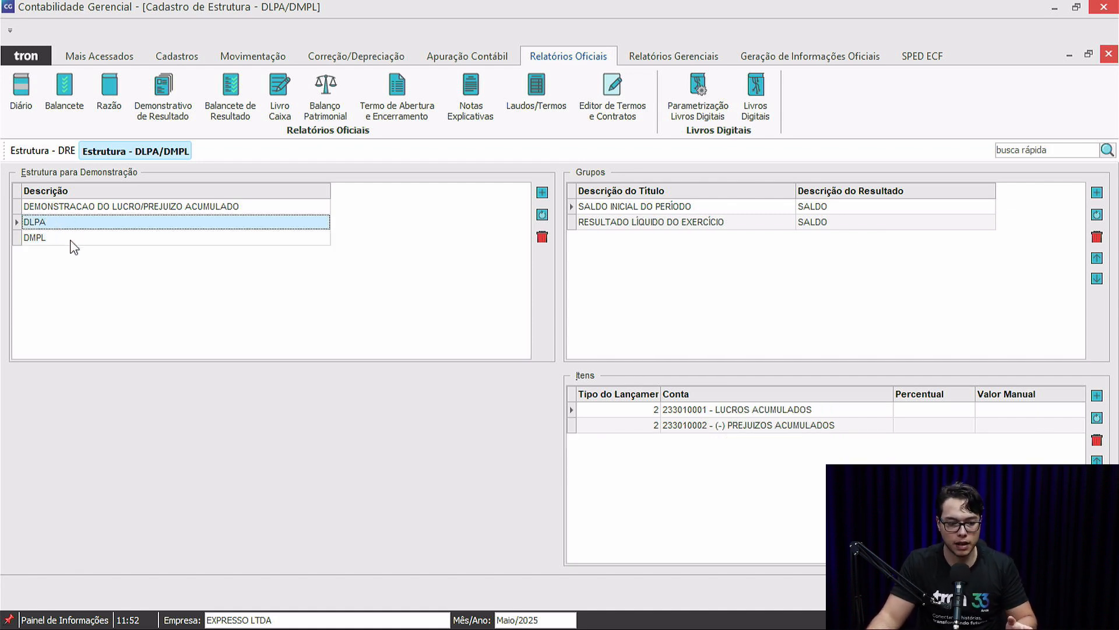
{"action": "left_click", "coordinate": [71, 240]}
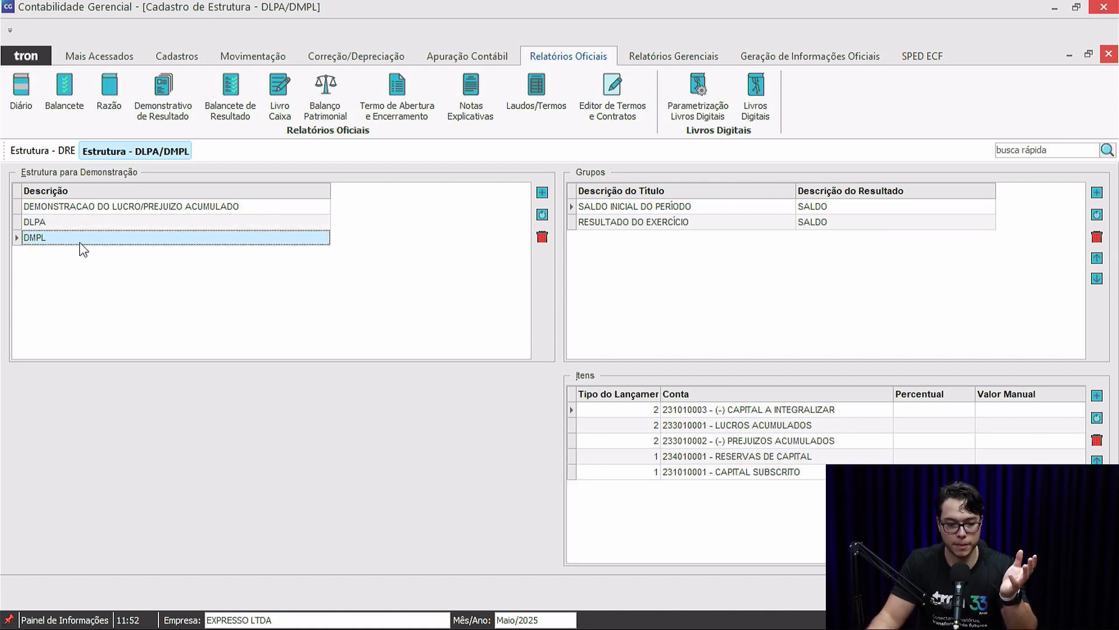
Step: Review each account item of the DMPL groups SALDO INICIAL DO PERÍODO and RESULTADO DO EXERCÍCIO
{"action": "left_click", "coordinate": [629, 212]}
{"action": "left_click", "coordinate": [642, 223]}
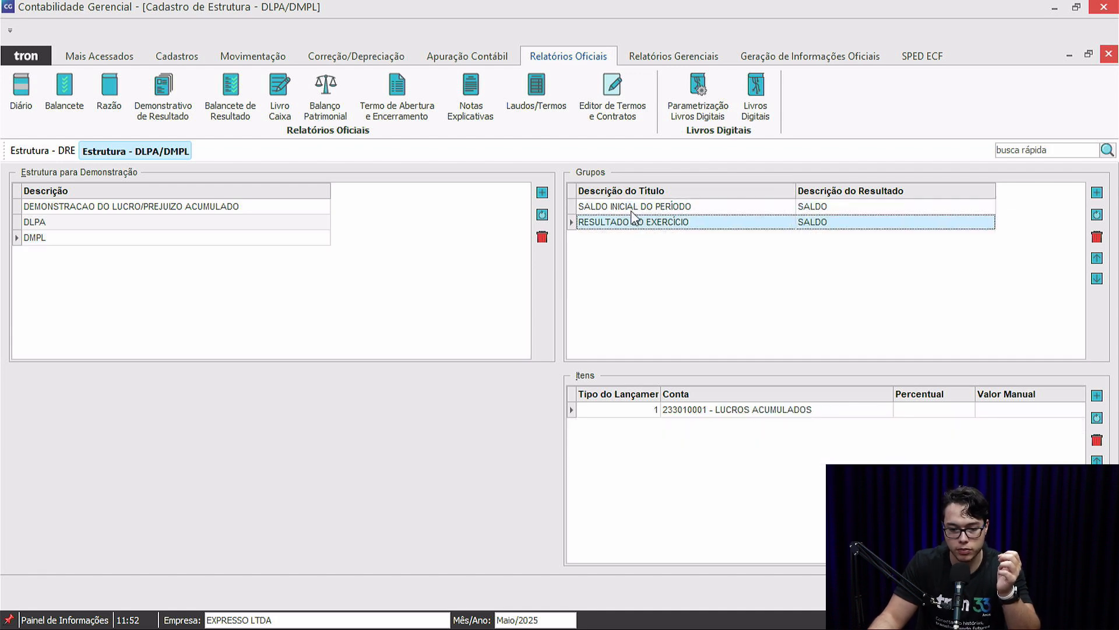
{"action": "left_click", "coordinate": [632, 209]}
{"action": "left_click", "coordinate": [721, 410]}
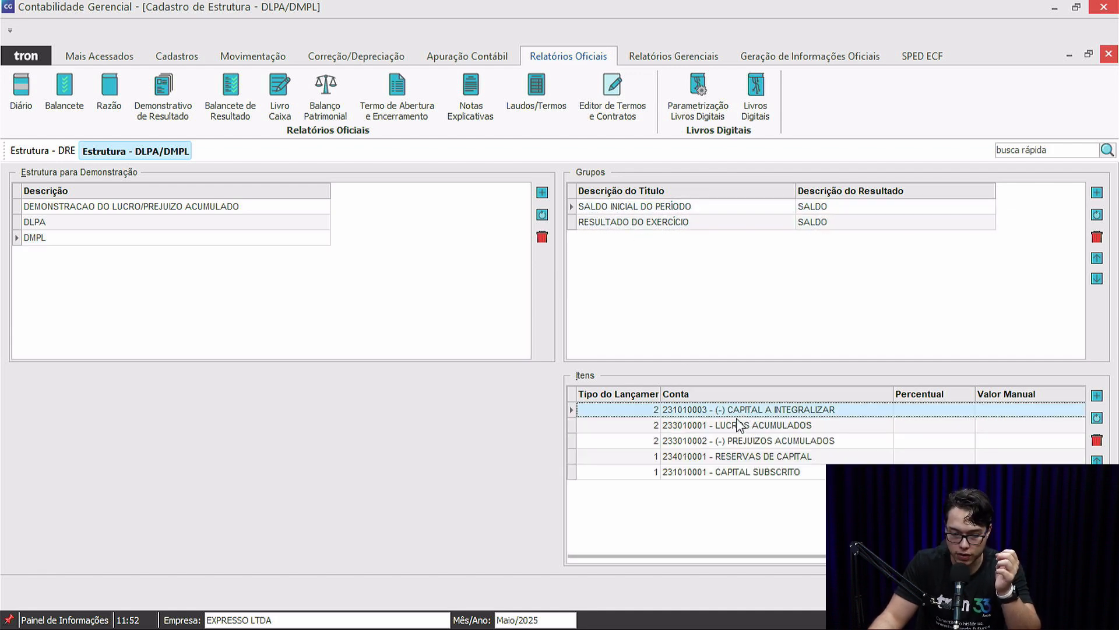
{"action": "left_click", "coordinate": [770, 428]}
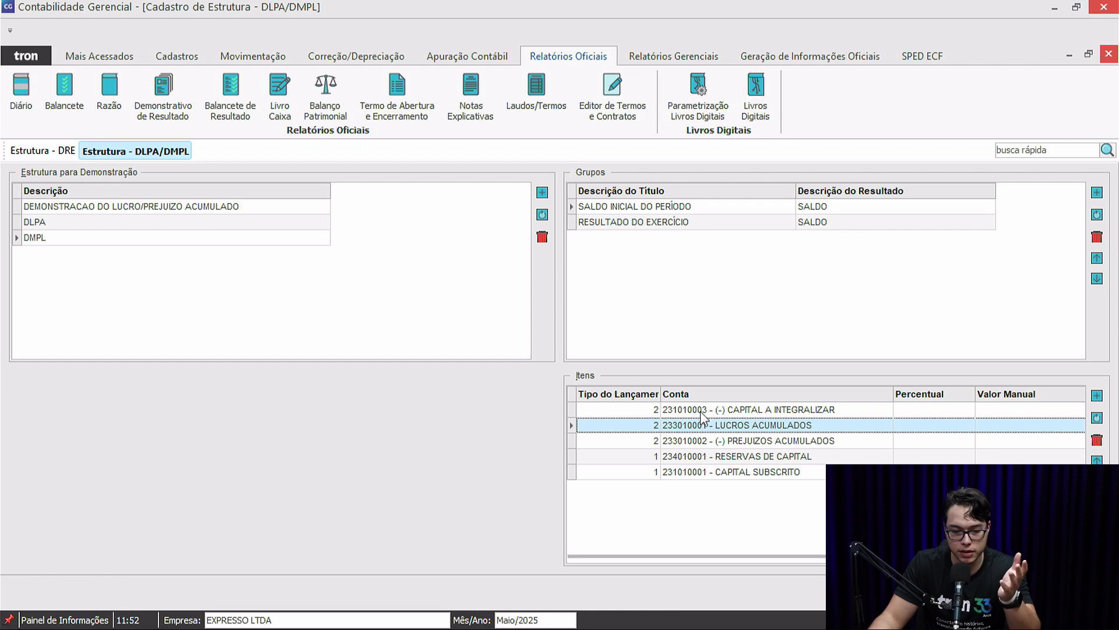
{"action": "left_click", "coordinate": [752, 442]}
{"action": "left_click", "coordinate": [769, 457]}
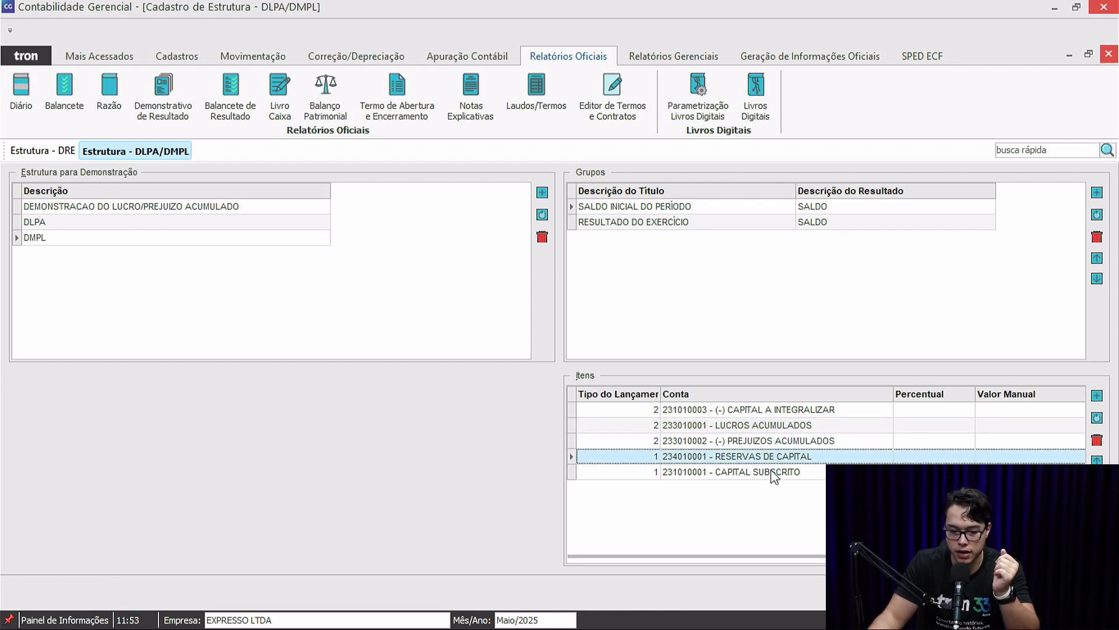
{"action": "left_click", "coordinate": [771, 467]}
{"action": "left_click", "coordinate": [771, 460]}
{"action": "left_click", "coordinate": [586, 225]}
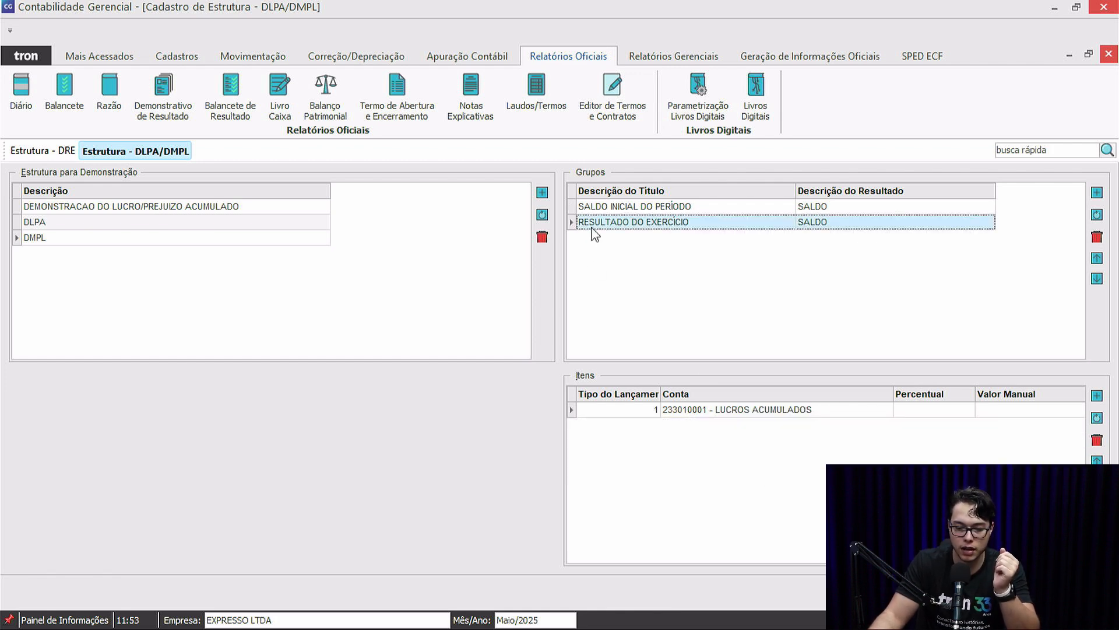
{"action": "left_click", "coordinate": [797, 414]}
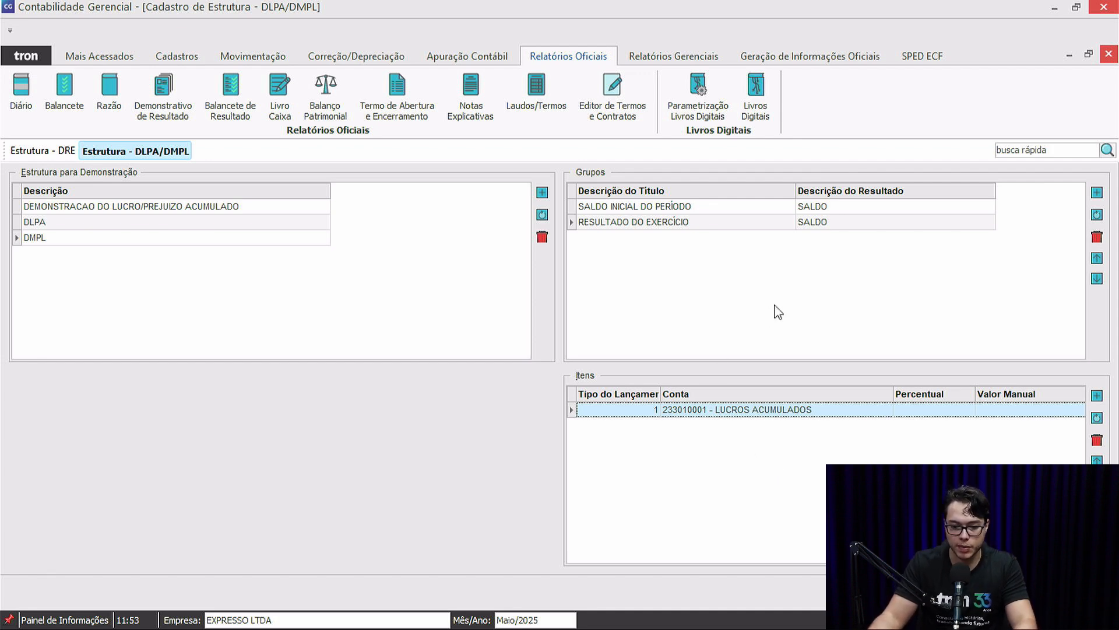
Step: Close the Estrutura - DRE and Estrutura - DLPA/DMPL registration screens
{"action": "left_click", "coordinate": [768, 339]}
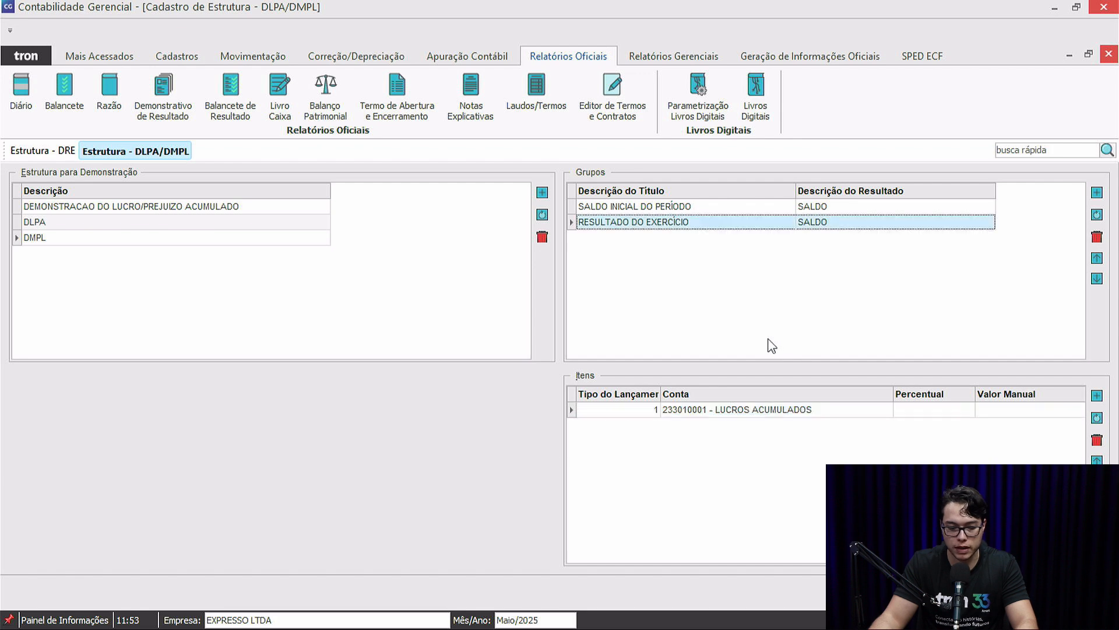
{"action": "key", "text": "Escape"}
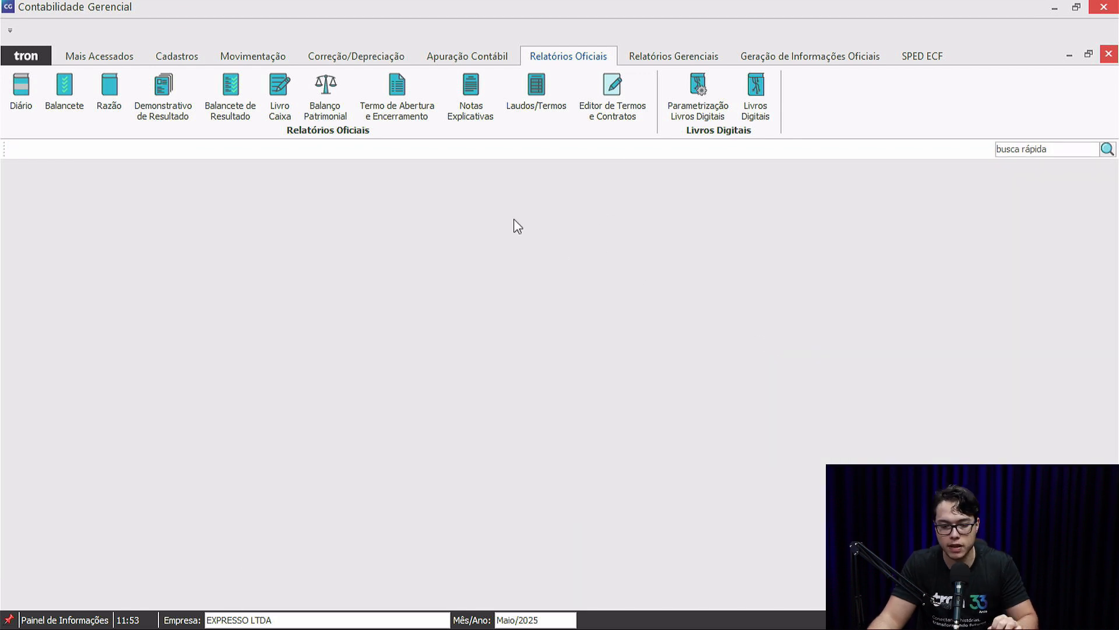
{"action": "key", "text": "alt+Tab"}
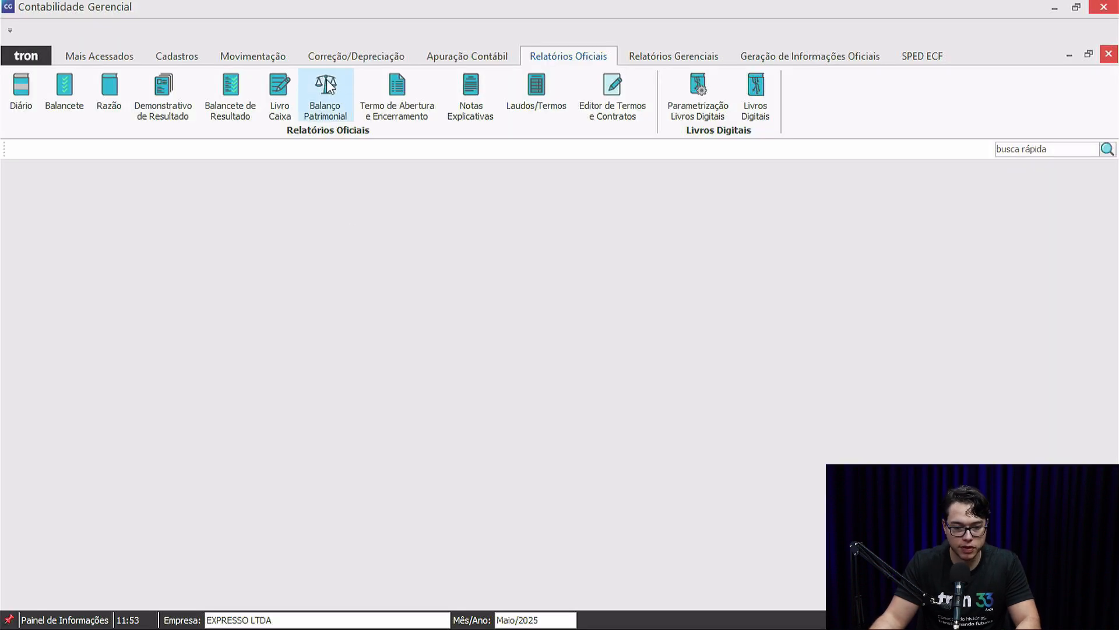
Step: List all accounts in the company's Plano de Contas and open Informe de Saldo Inicial
{"action": "left_click", "coordinate": [190, 58]}
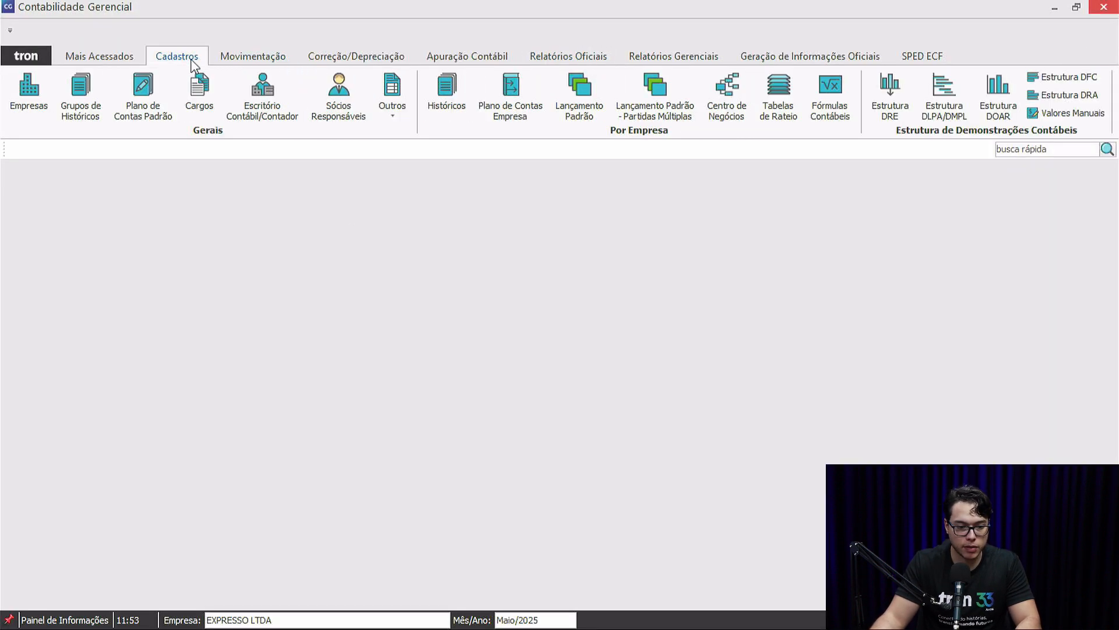
{"action": "left_click", "coordinate": [508, 90]}
{"action": "right_click", "coordinate": [732, 214]}
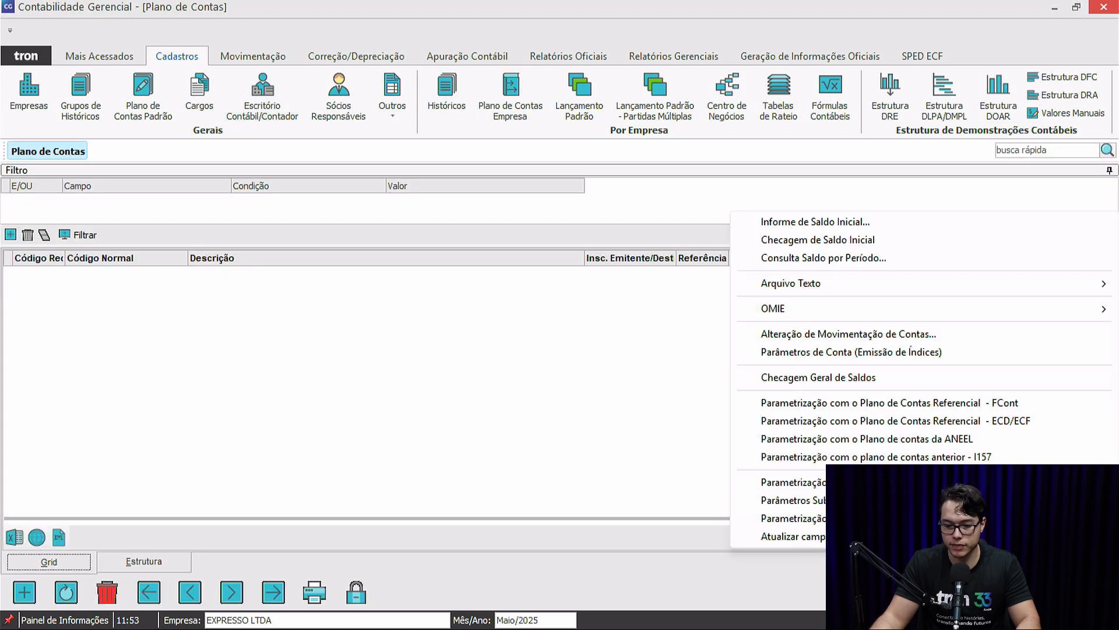
{"action": "left_click", "coordinate": [837, 225]}
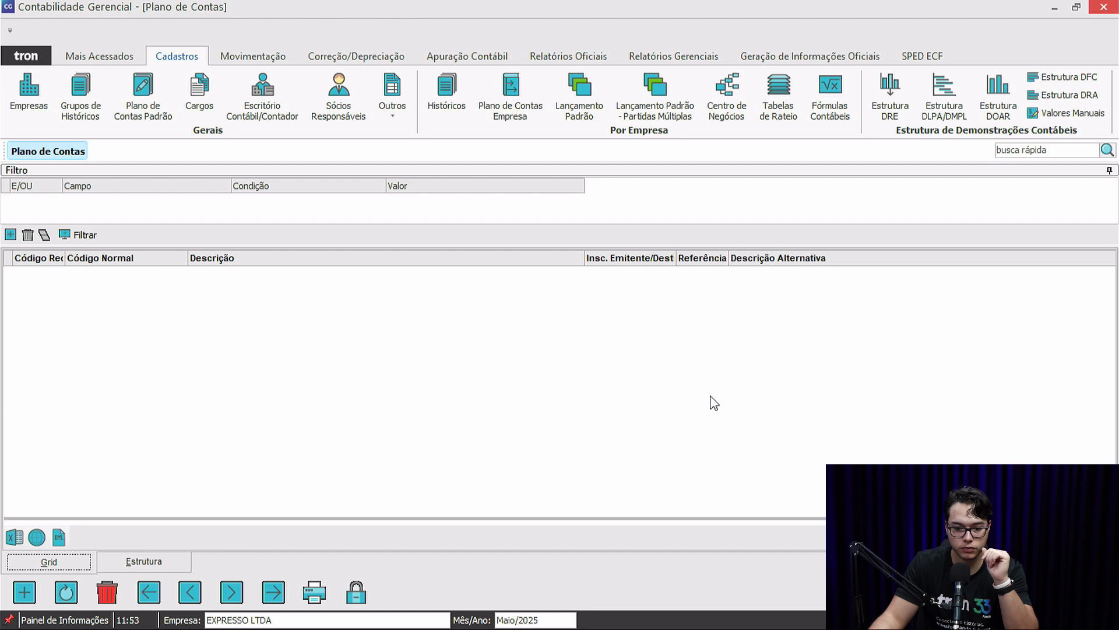
{"action": "left_click", "coordinate": [67, 233]}
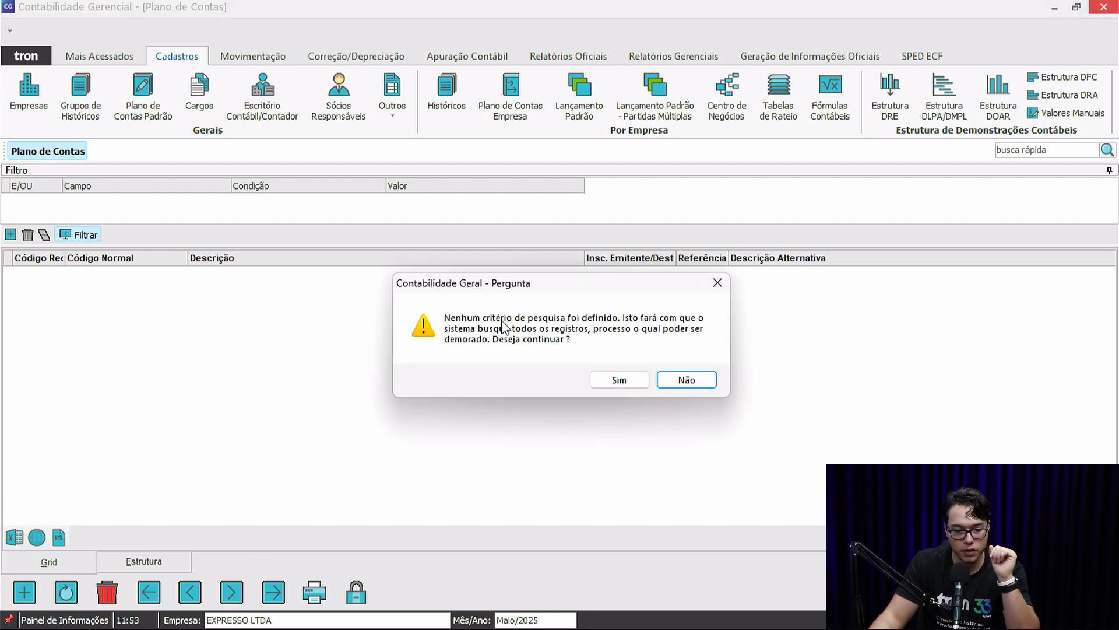
{"action": "left_click", "coordinate": [619, 380]}
{"action": "right_click", "coordinate": [733, 214]}
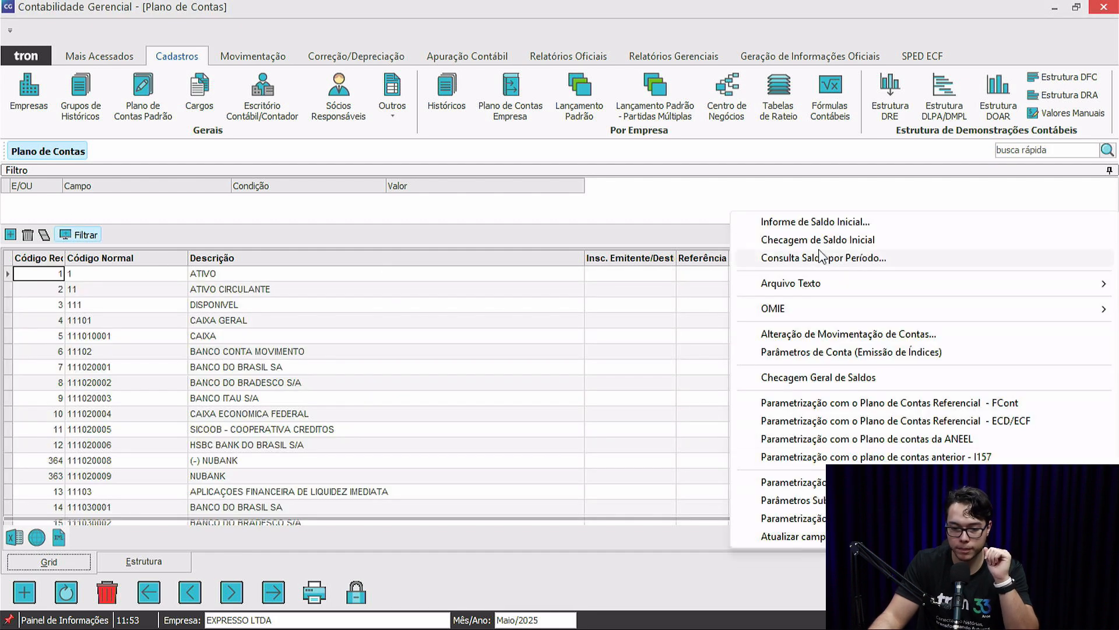
{"action": "left_click", "coordinate": [829, 224]}
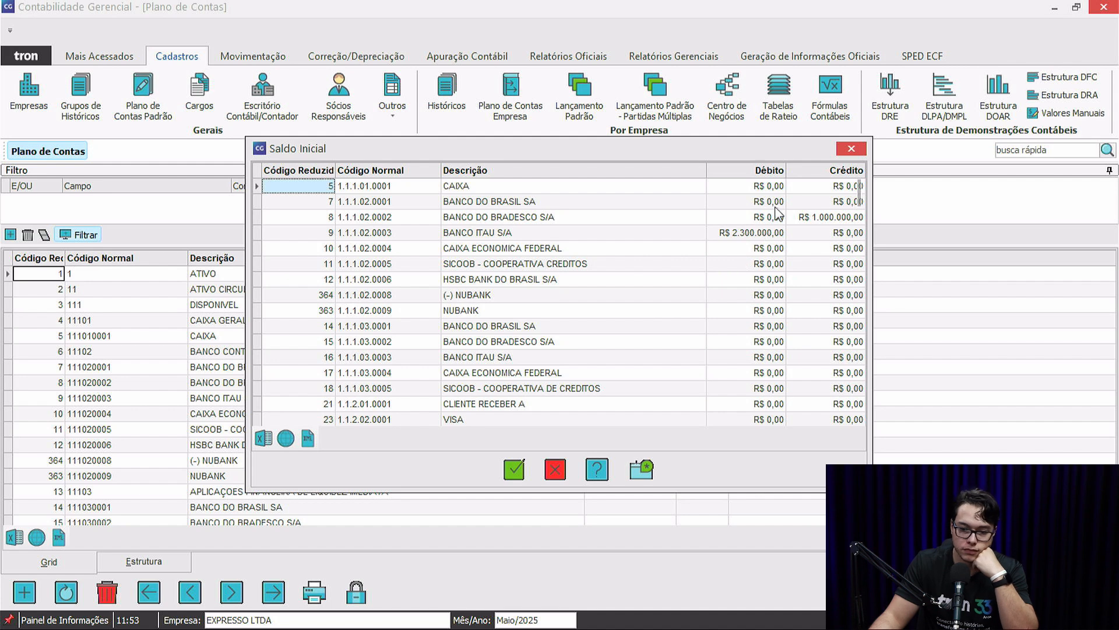
Step: Inspect the debit and credit opening balance fields of several accounts in Saldo Inicial and cancel without changing them
{"action": "left_click", "coordinate": [777, 186]}
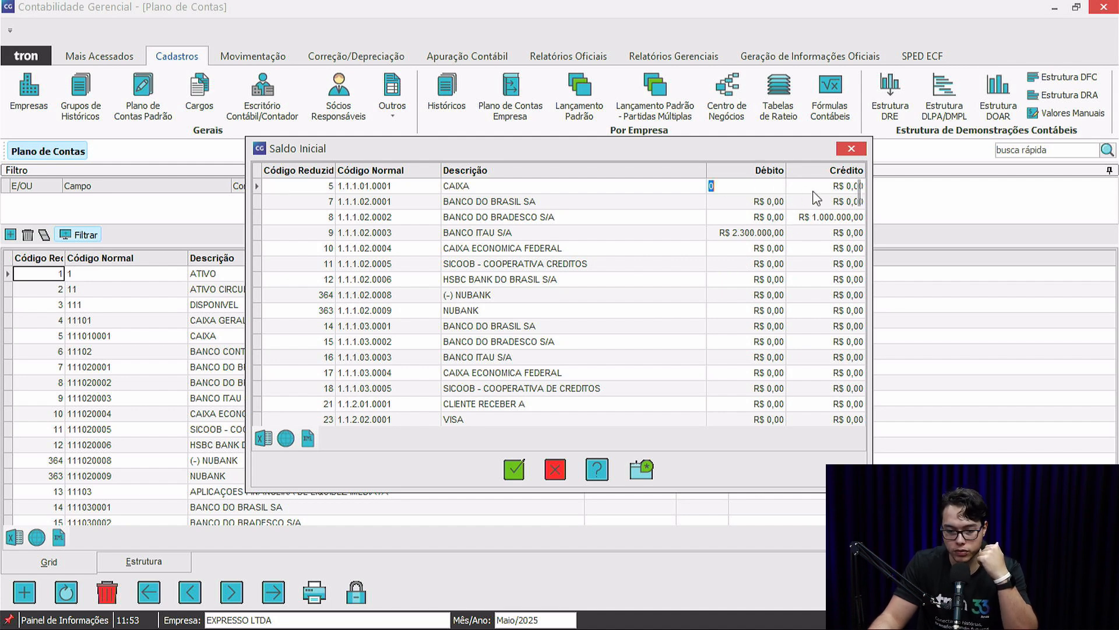
{"action": "left_click", "coordinate": [814, 191]}
{"action": "left_click", "coordinate": [792, 264]}
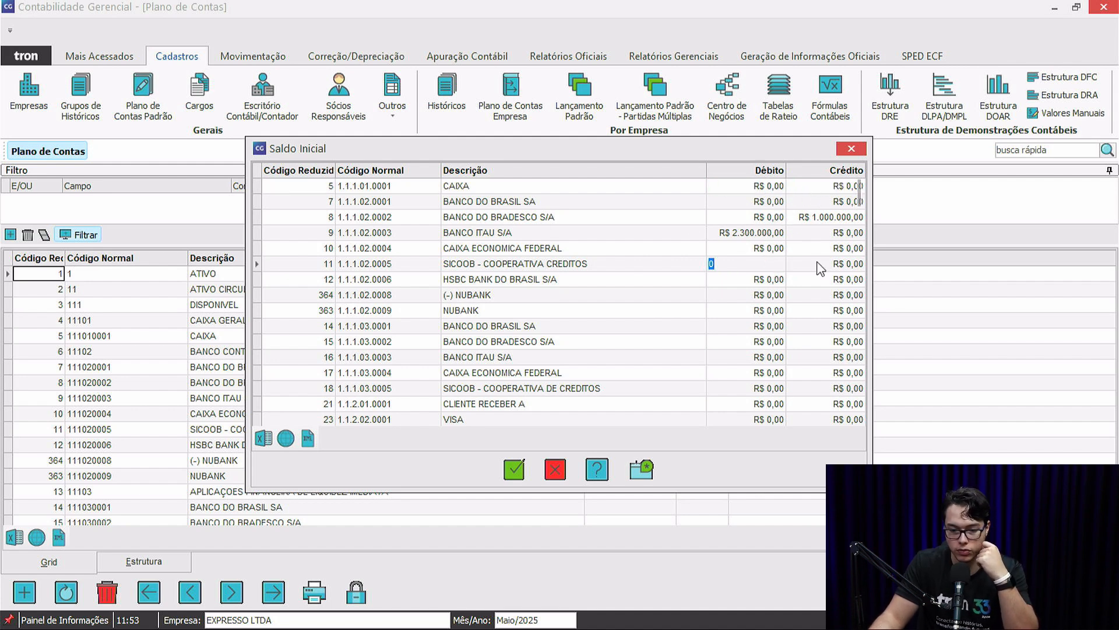
{"action": "scroll", "coordinate": [746, 303], "scroll_direction": "down", "scroll_amount": 5}
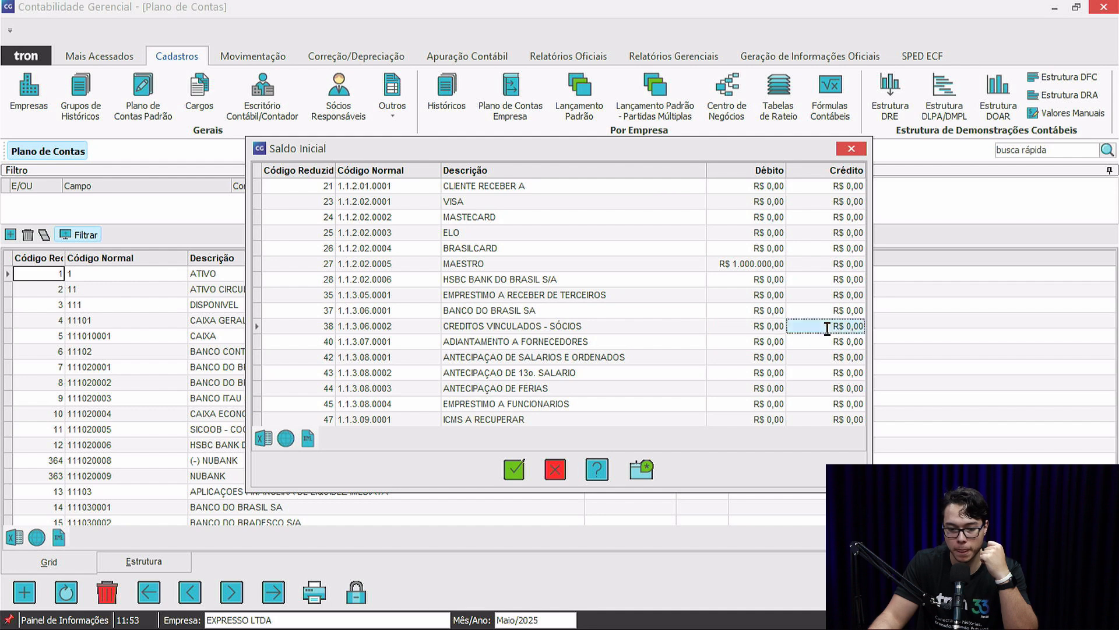
{"action": "left_click", "coordinate": [785, 356]}
{"action": "left_click", "coordinate": [789, 357]}
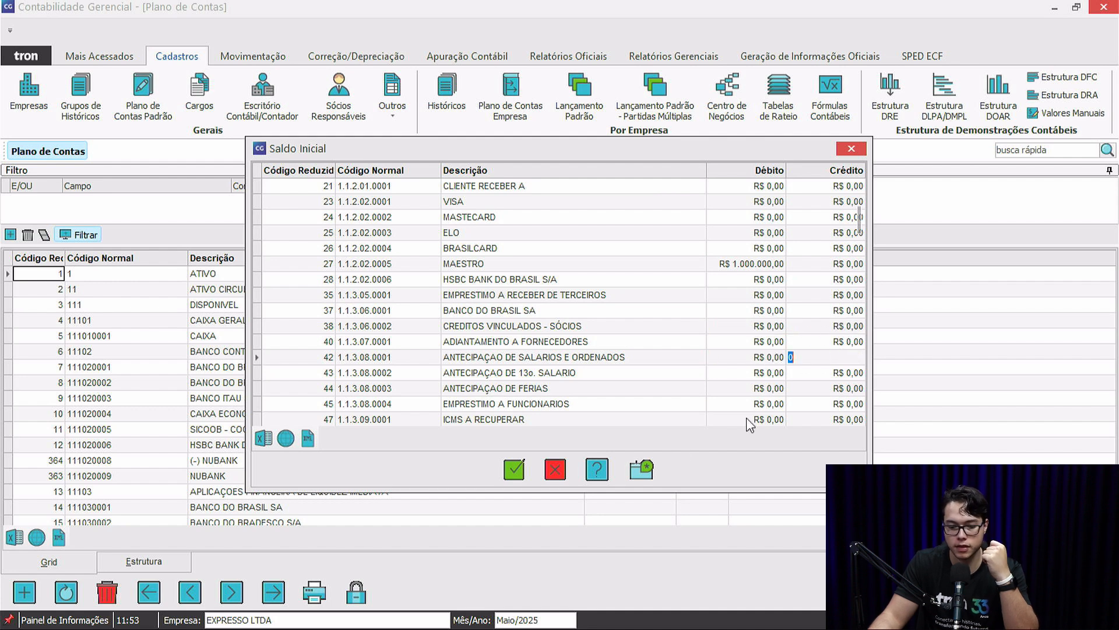
{"action": "left_click", "coordinate": [555, 470]}
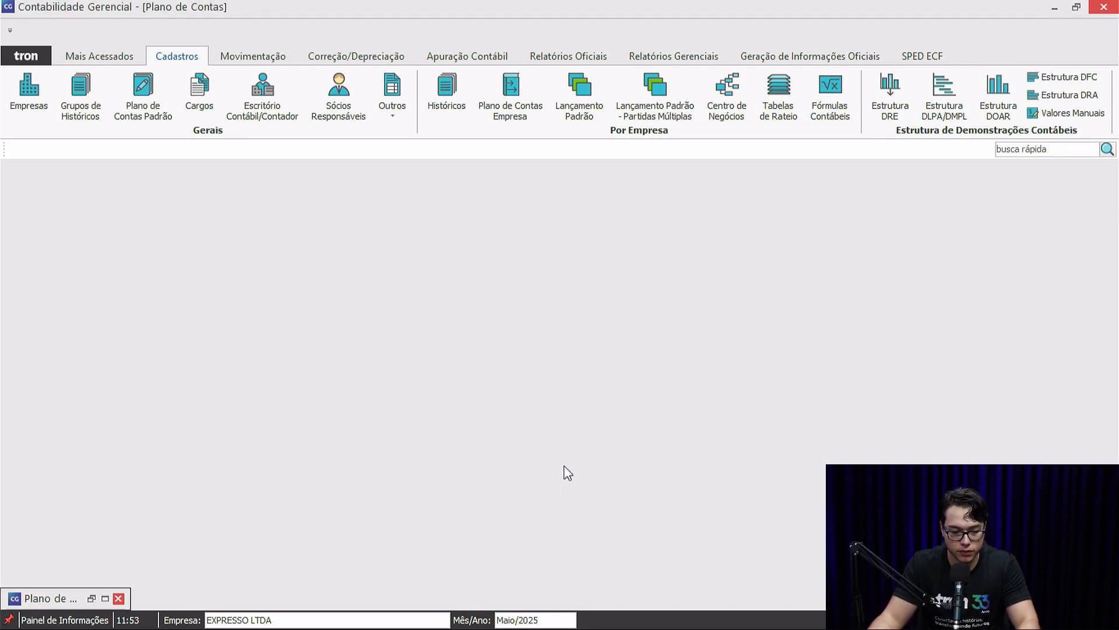
Step: Show the Etapa 02 - Movimentação slide in the presentation and return to Contabilidade Gerencial
{"action": "key", "text": "alt+Tab"}
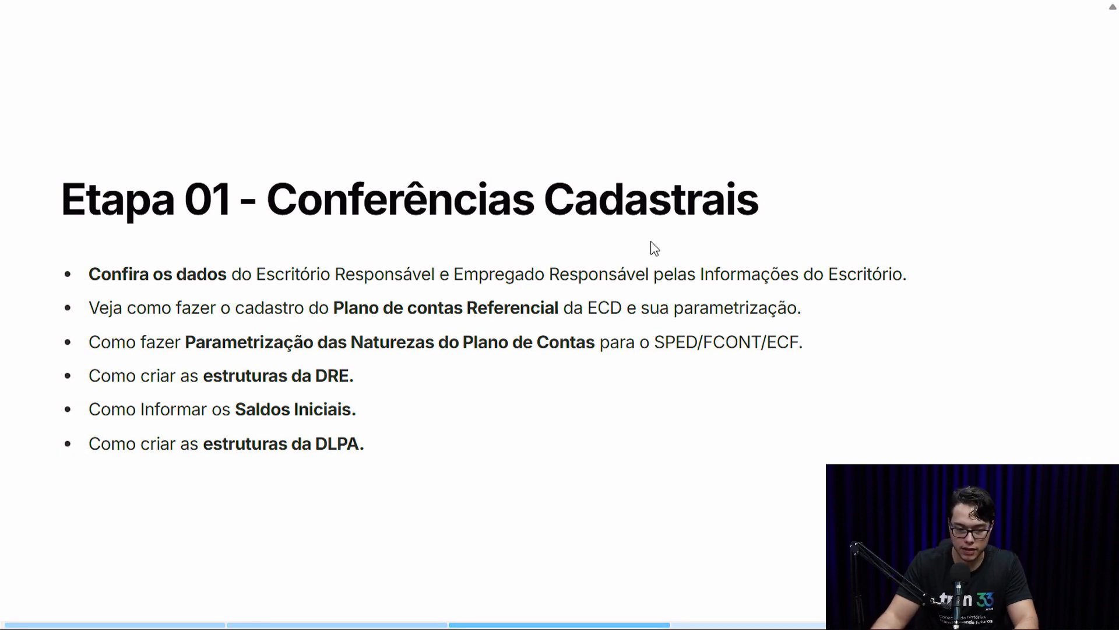
{"action": "key", "text": "Right"}
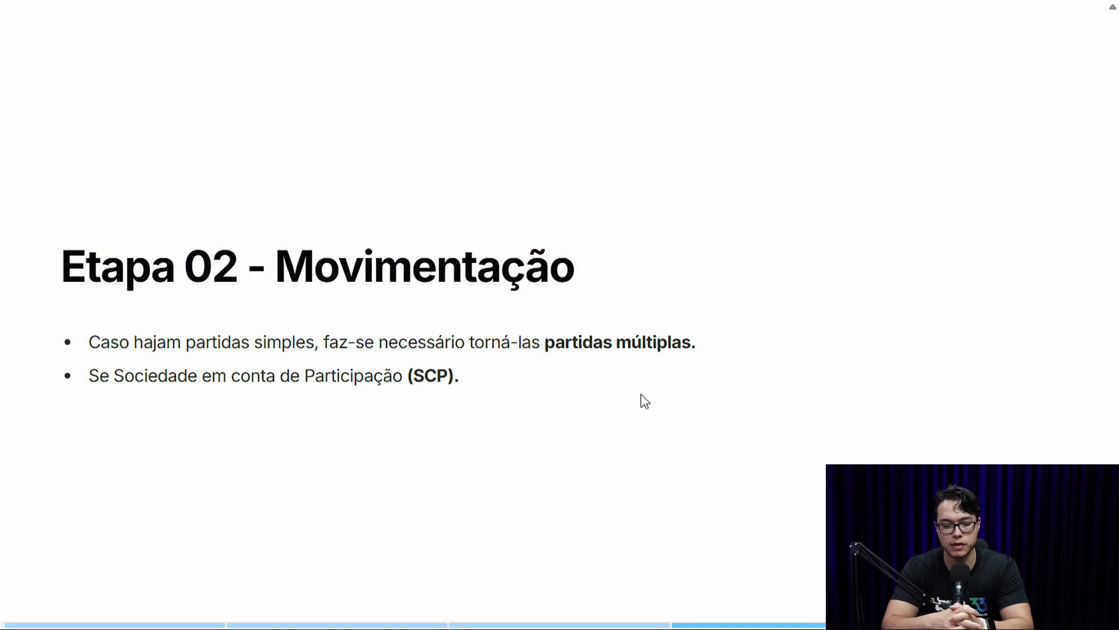
{"action": "key", "text": "alt+Tab"}
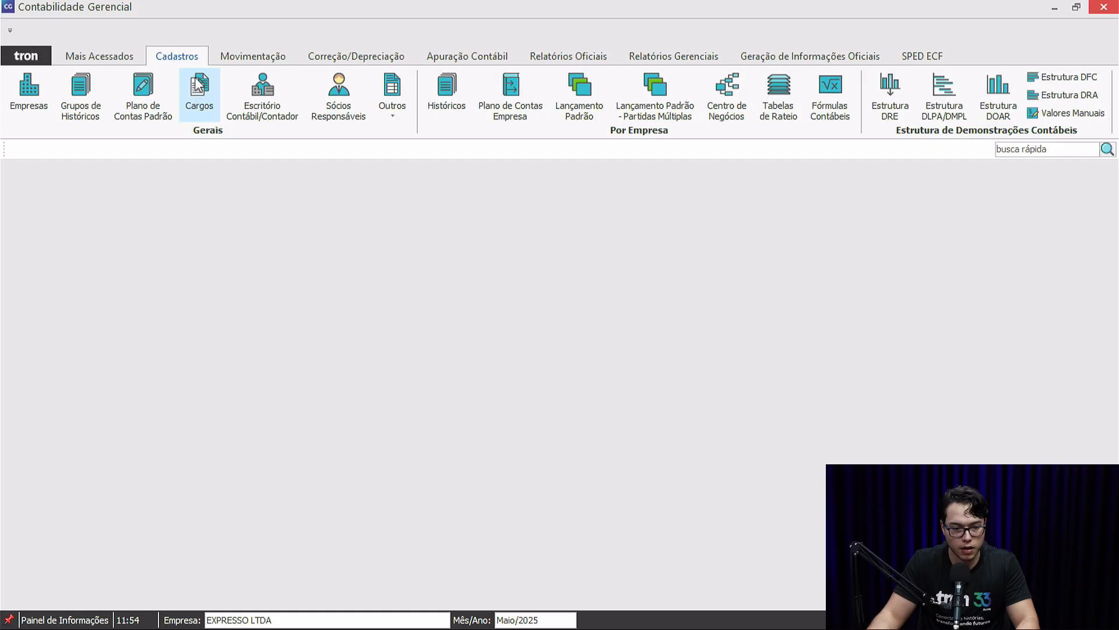
Step: Open Lançamentos Contábeis and list all entries without search criteria
{"action": "left_click", "coordinate": [233, 58]}
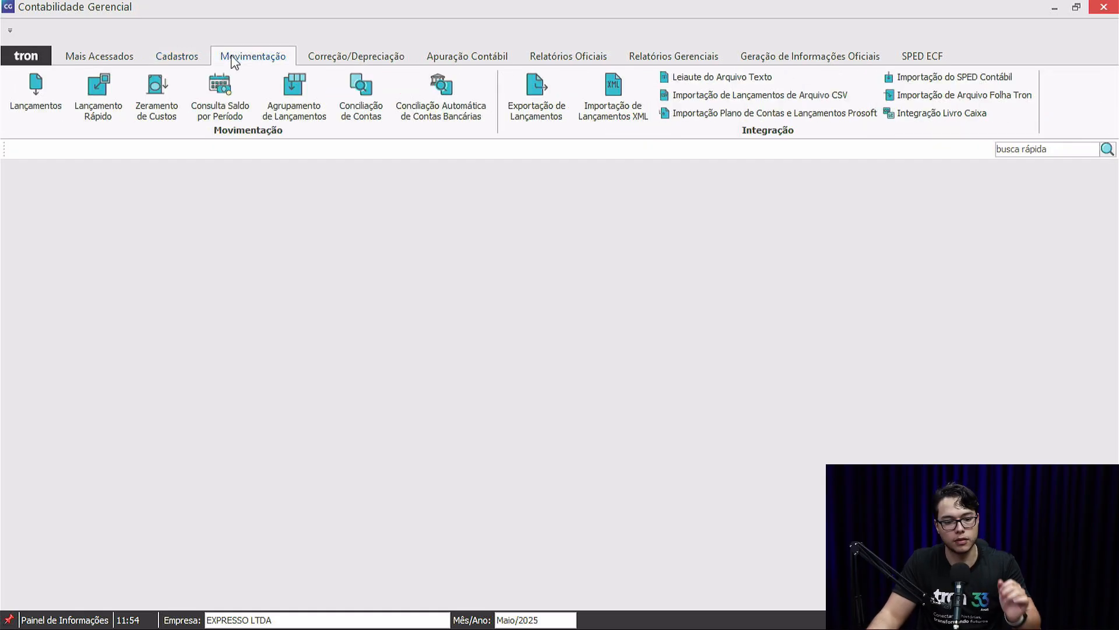
{"action": "left_click", "coordinate": [22, 92]}
{"action": "left_click", "coordinate": [79, 234]}
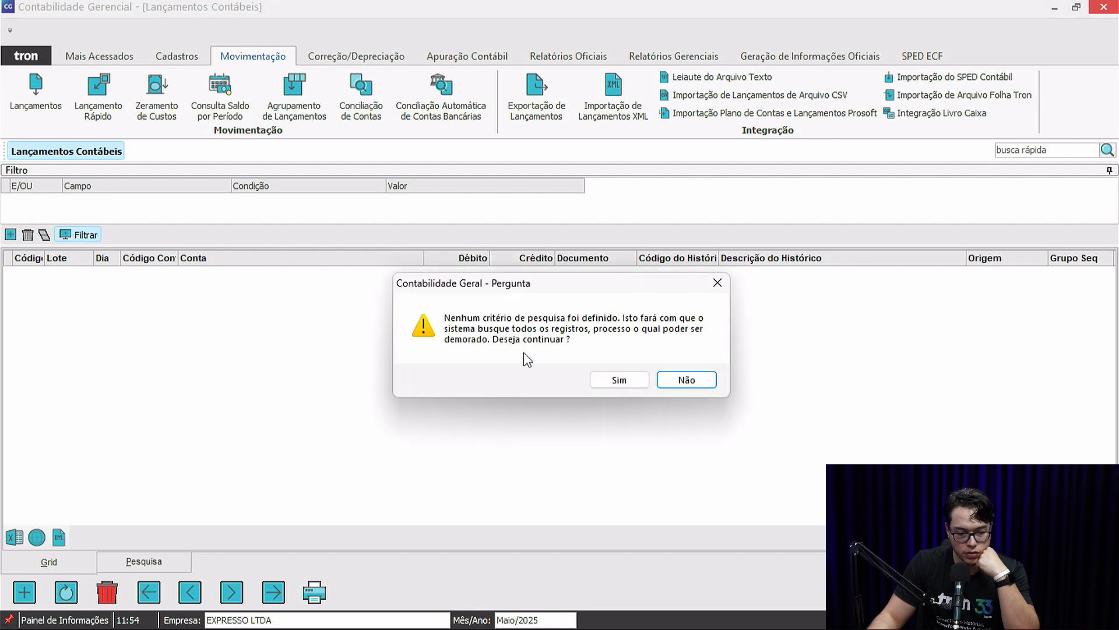
{"action": "left_click", "coordinate": [589, 379]}
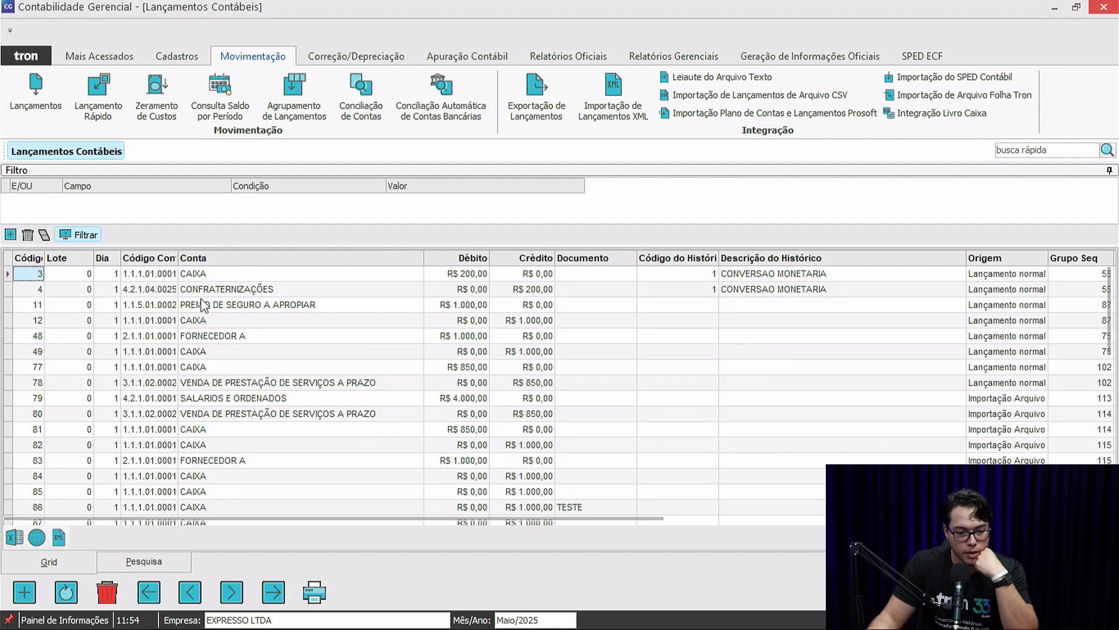
Step: Add a Partida Simples entry on day 1 debiting 5000 to account 111010001 - CAIXA, and close the entry form
{"action": "left_click", "coordinate": [24, 591]}
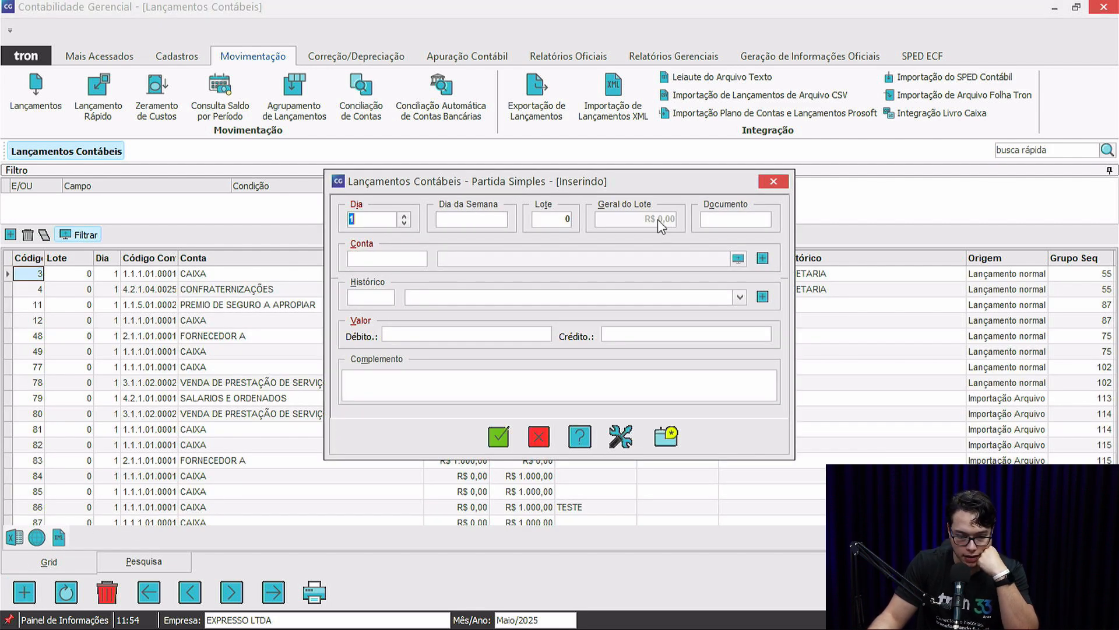
{"action": "left_click", "coordinate": [723, 221]}
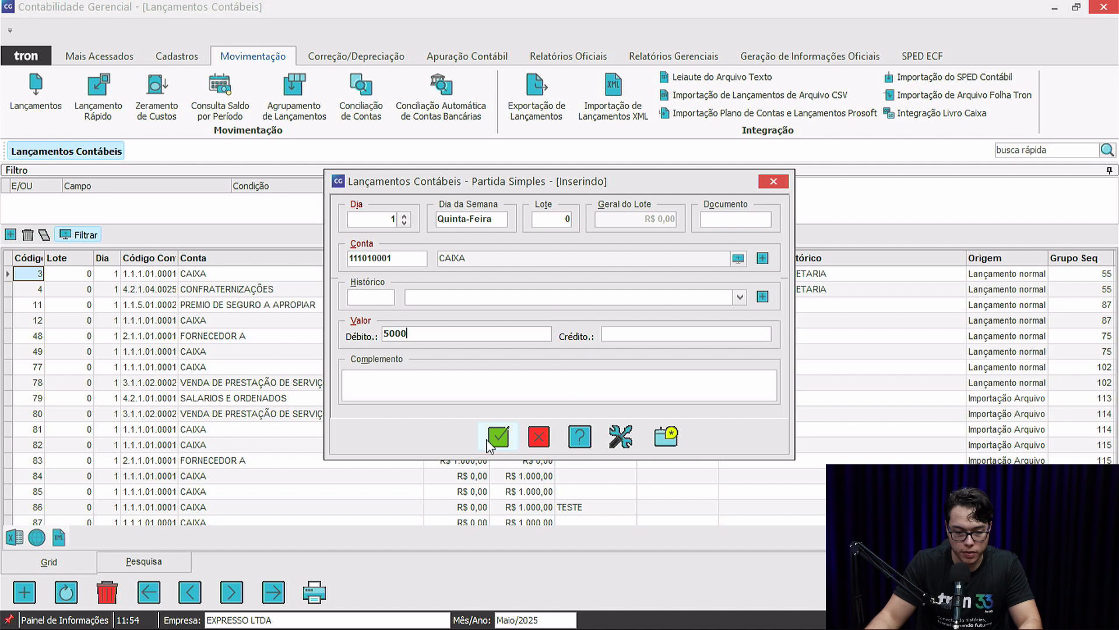
{"action": "left_click", "coordinate": [499, 436]}
{"action": "left_click", "coordinate": [558, 377]}
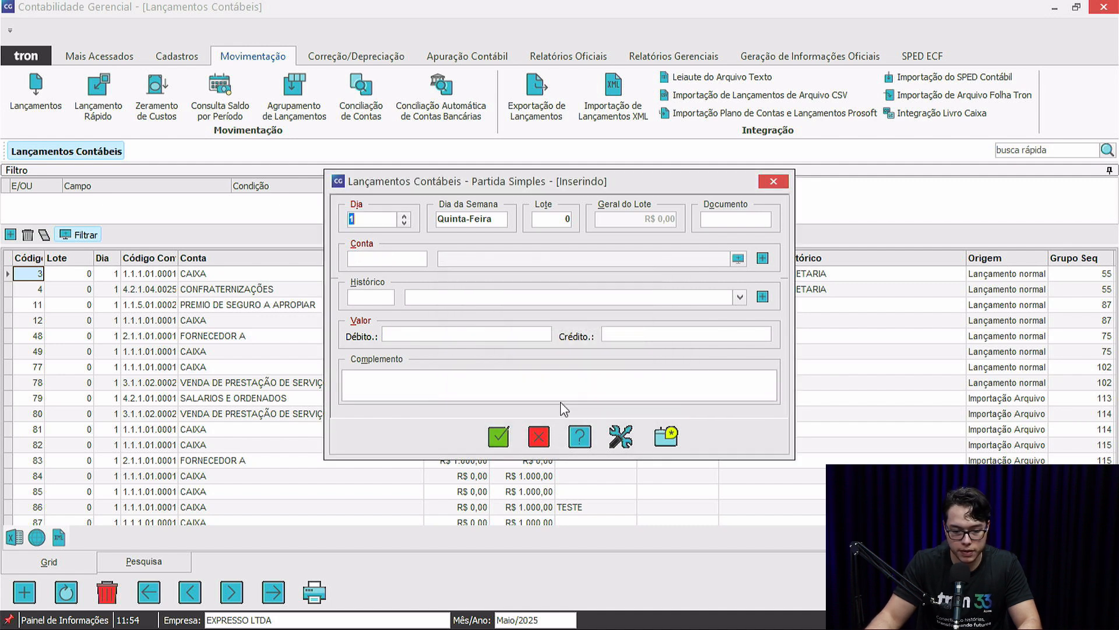
{"action": "left_click", "coordinate": [539, 437]}
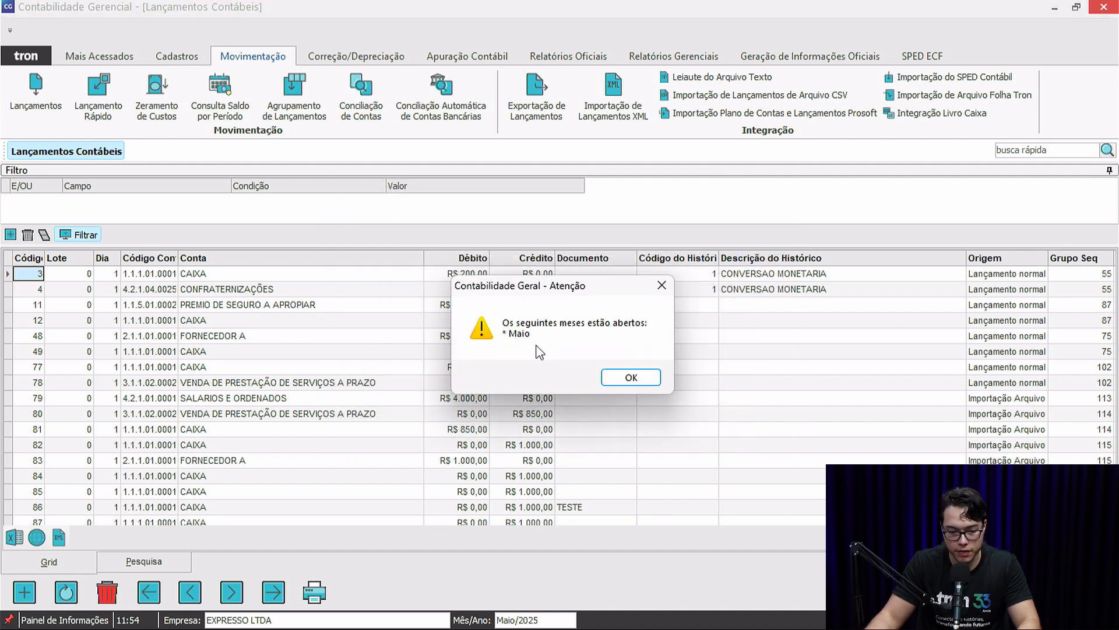
{"action": "left_click", "coordinate": [627, 376]}
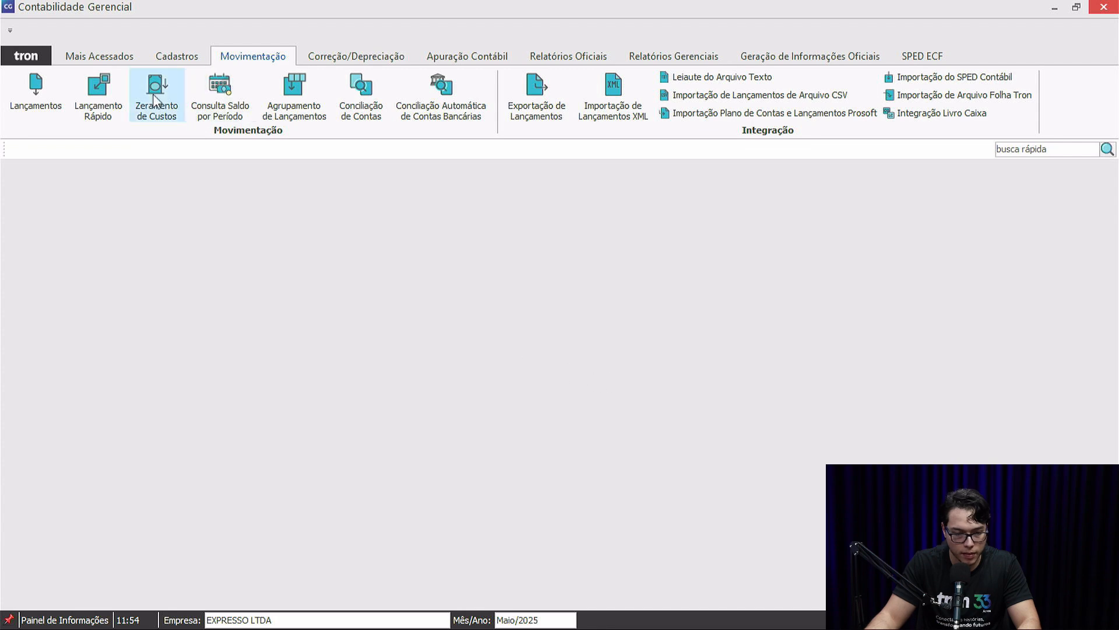
Step: Reopen Lançamentos Contábeis with all entries listed and check the Grupo Seq of the new CAIXA entry
{"action": "left_click", "coordinate": [50, 92]}
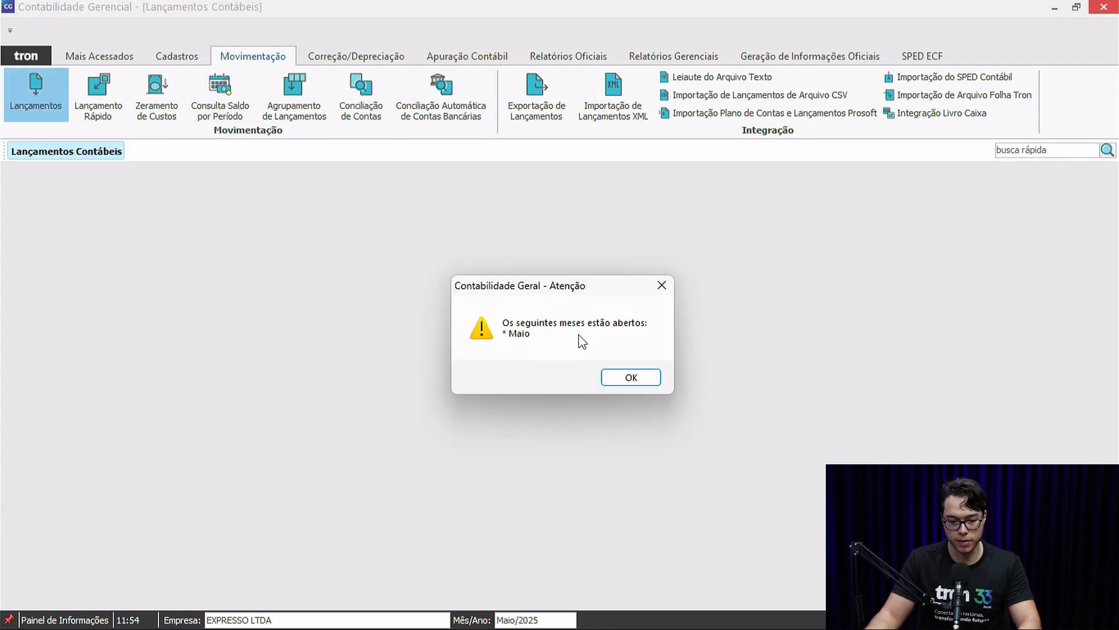
{"action": "left_click", "coordinate": [636, 378]}
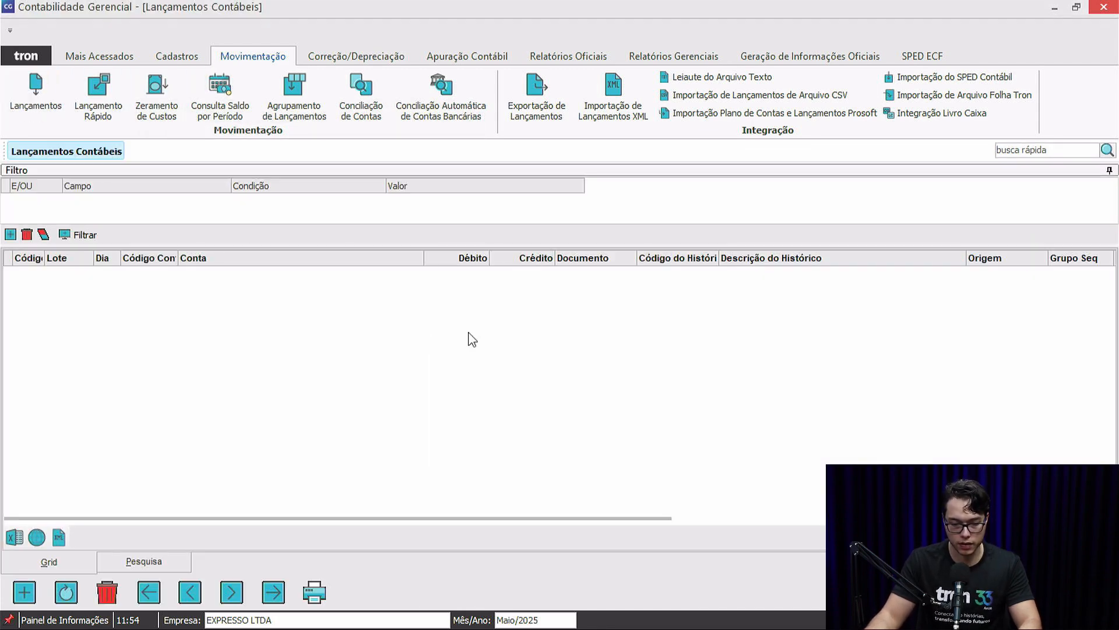
{"action": "left_click", "coordinate": [91, 235]}
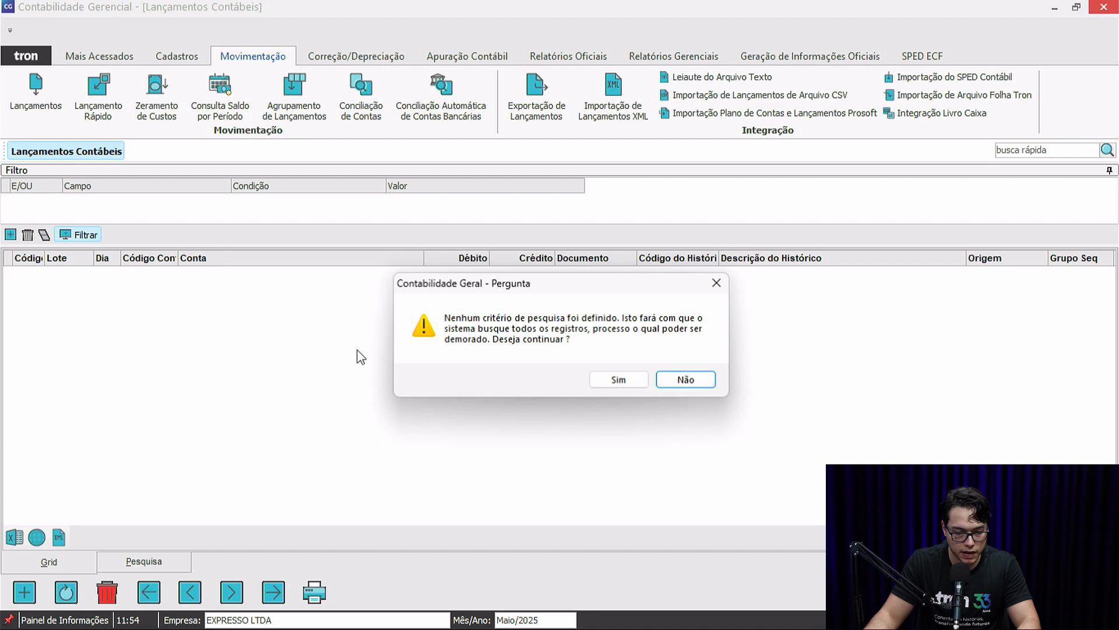
{"action": "left_click", "coordinate": [595, 384]}
{"action": "scroll", "coordinate": [680, 427], "scroll_direction": "down", "scroll_amount": 10}
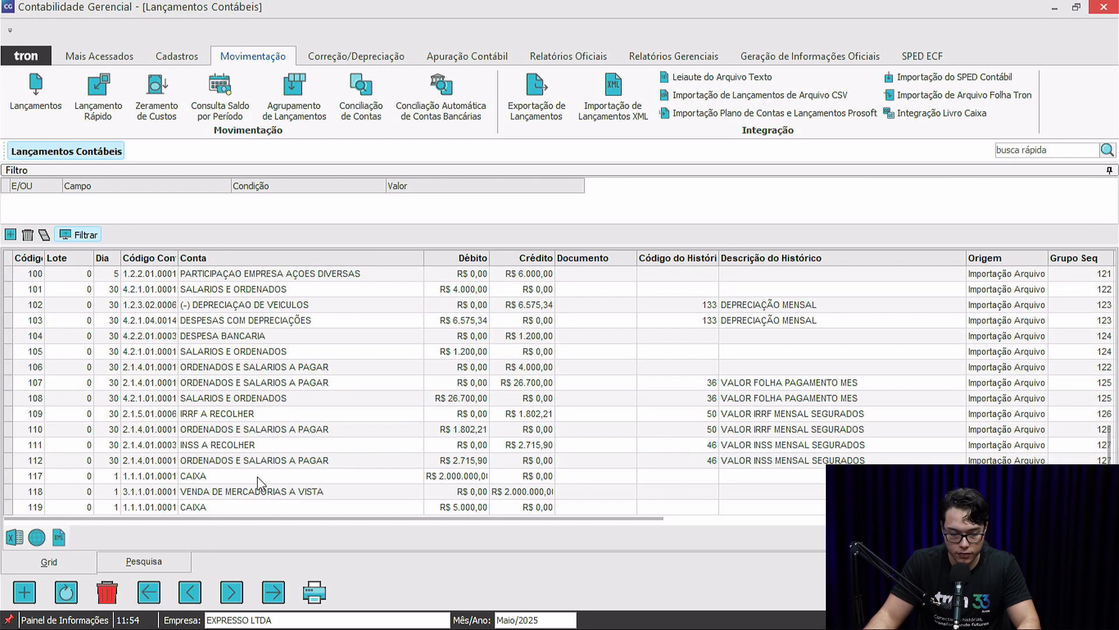
{"action": "left_click", "coordinate": [237, 507]}
{"action": "left_click_drag", "start_coordinate": [236, 517], "coordinate": [638, 537]}
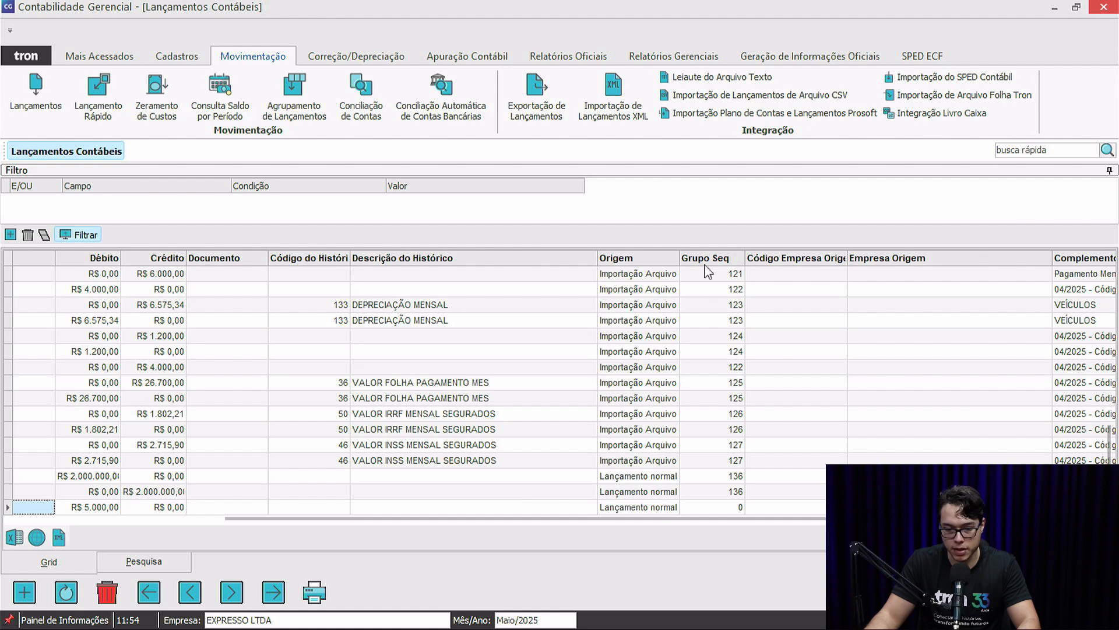
Step: Filter the entries by Grupo Seq 0 to isolate single-sided postings, and remove the filter
{"action": "left_click", "coordinate": [739, 257]}
{"action": "left_click", "coordinate": [702, 299]}
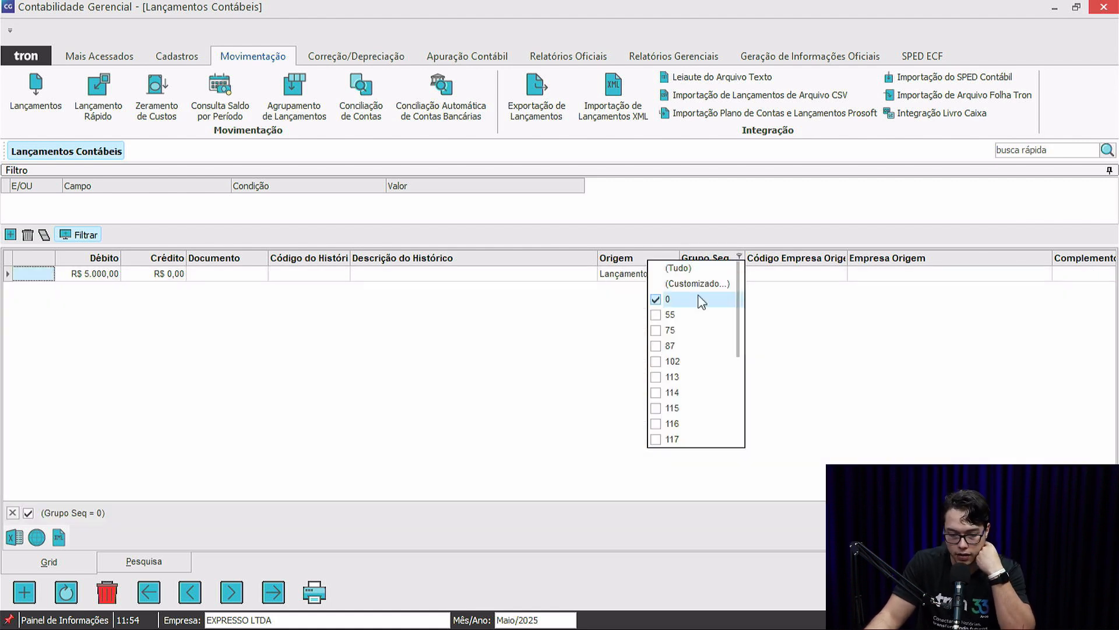
{"action": "left_click", "coordinate": [812, 379]}
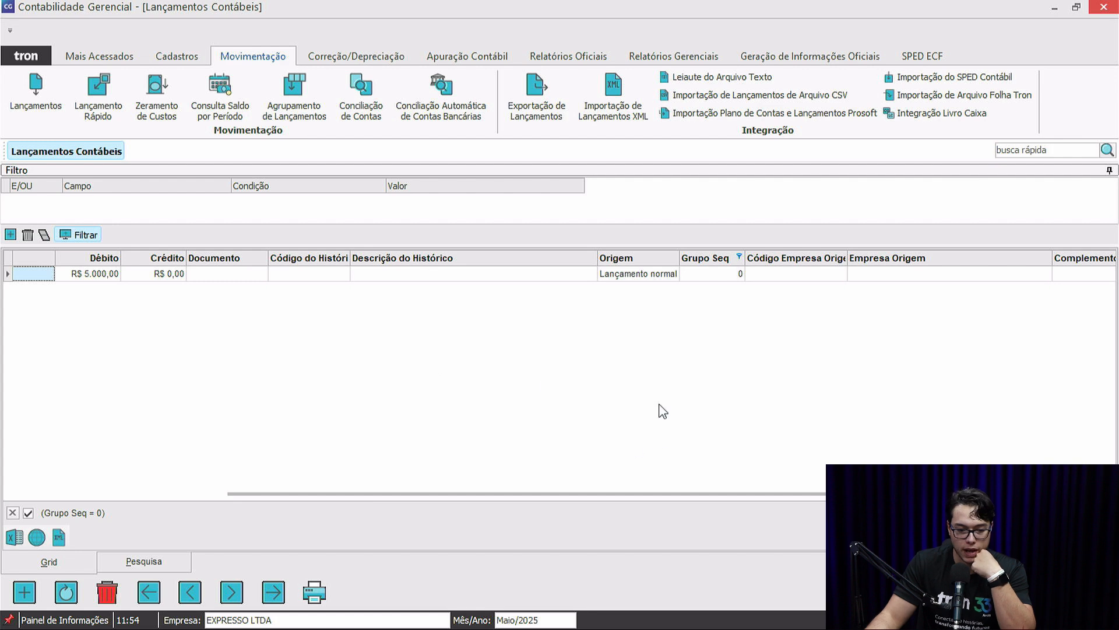
{"action": "left_click", "coordinate": [740, 257]}
{"action": "left_click", "coordinate": [710, 298]}
{"action": "left_click", "coordinate": [787, 386]}
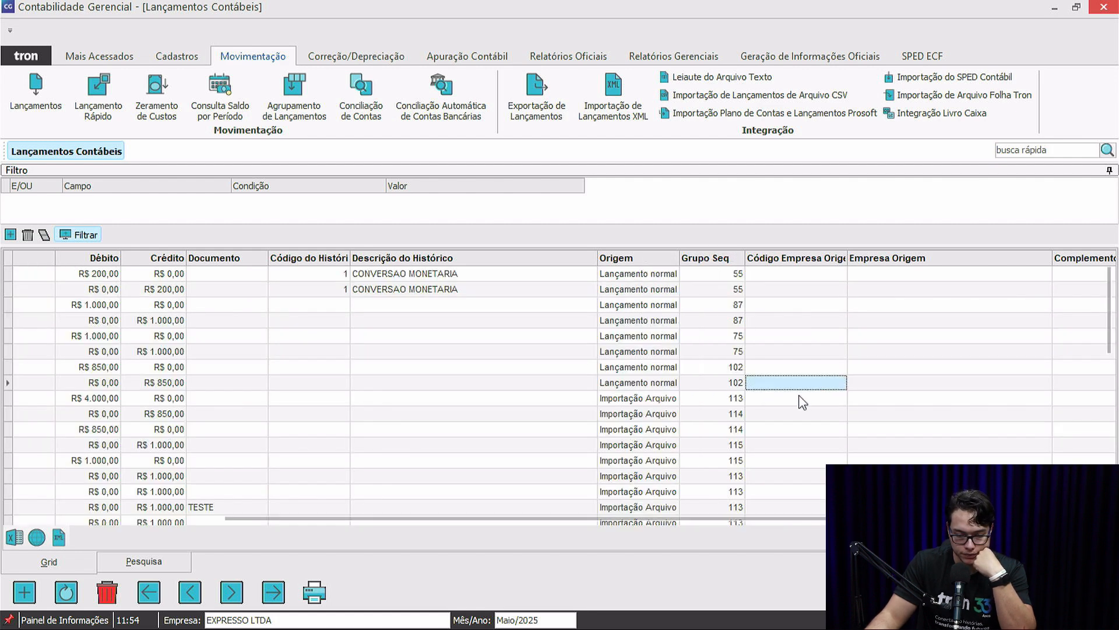
Step: Compare the Grupo Seq numbers of the last entries in the list and select the R$ 5.000,00 CAIXA entry
{"action": "scroll", "coordinate": [776, 408], "scroll_direction": "down", "scroll_amount": 4}
{"action": "scroll", "coordinate": [724, 430], "scroll_direction": "down", "scroll_amount": 6}
{"action": "left_click", "coordinate": [730, 399]}
{"action": "left_click", "coordinate": [729, 443]}
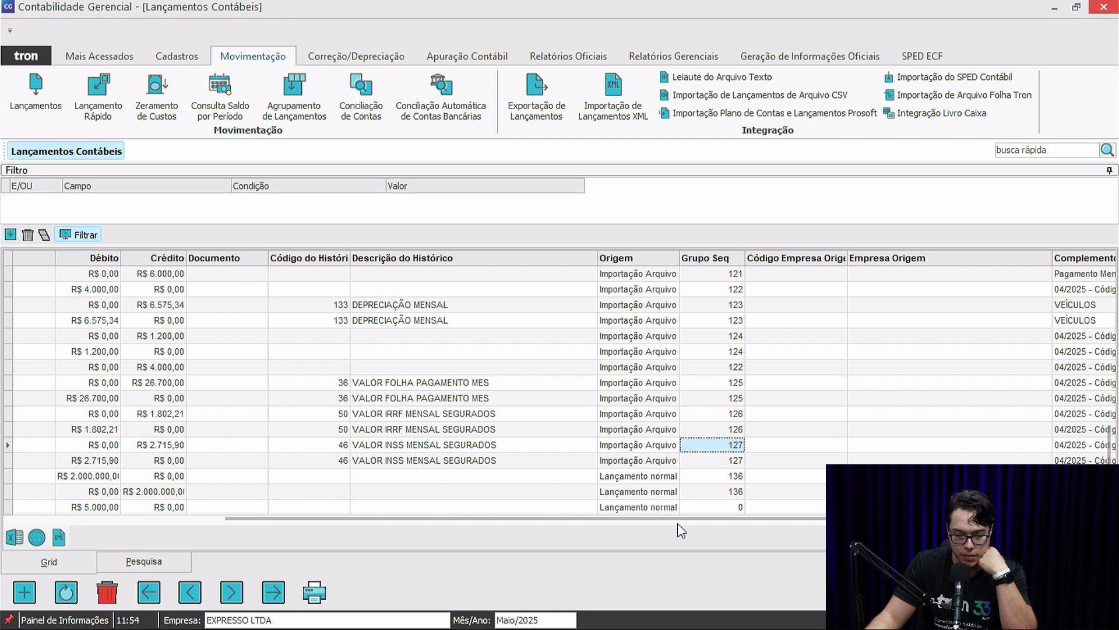
{"action": "scroll", "coordinate": [501, 525], "scroll_direction": "left", "scroll_amount": 5}
{"action": "left_click", "coordinate": [231, 507]}
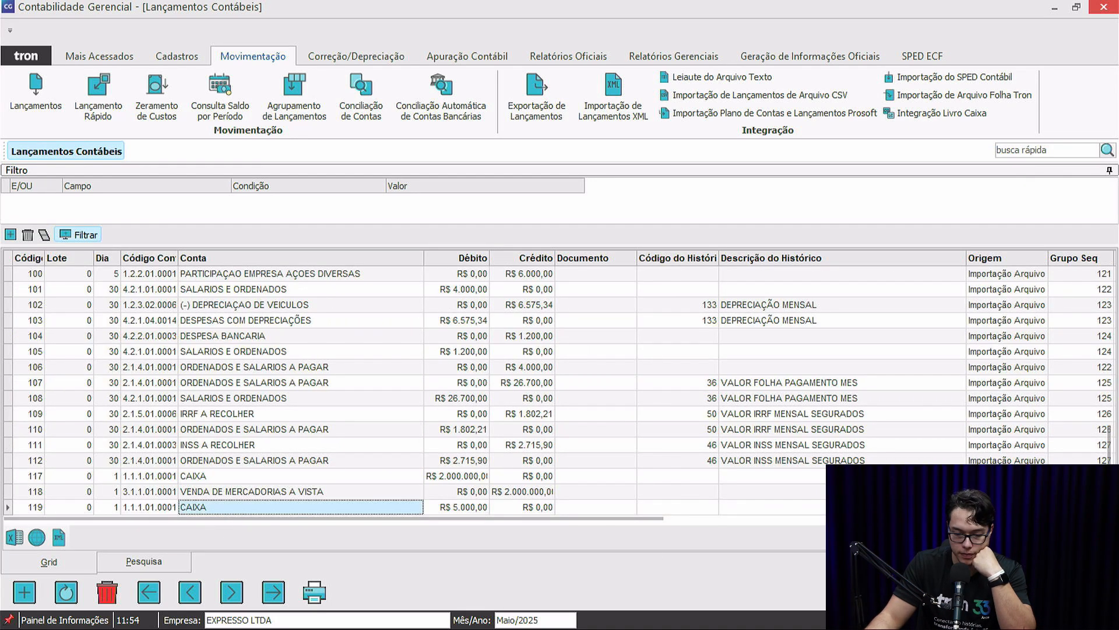
Step: Check the debit-credit difference for day 1 in the day-by-day entry values, and close that view
{"action": "left_click", "coordinate": [1088, 592]}
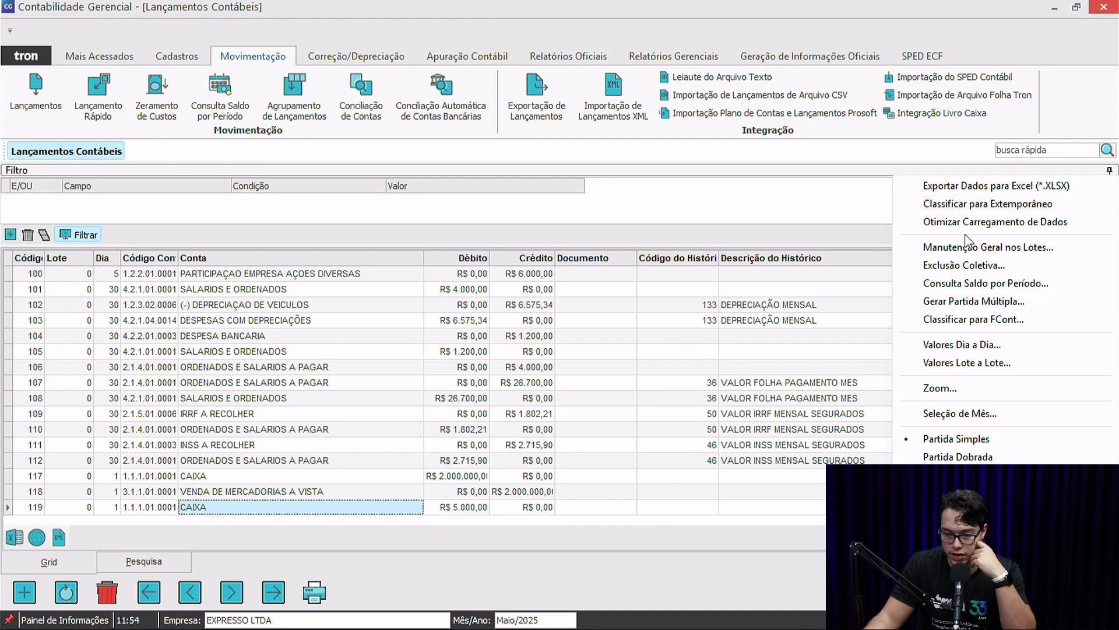
{"action": "left_click", "coordinate": [976, 349]}
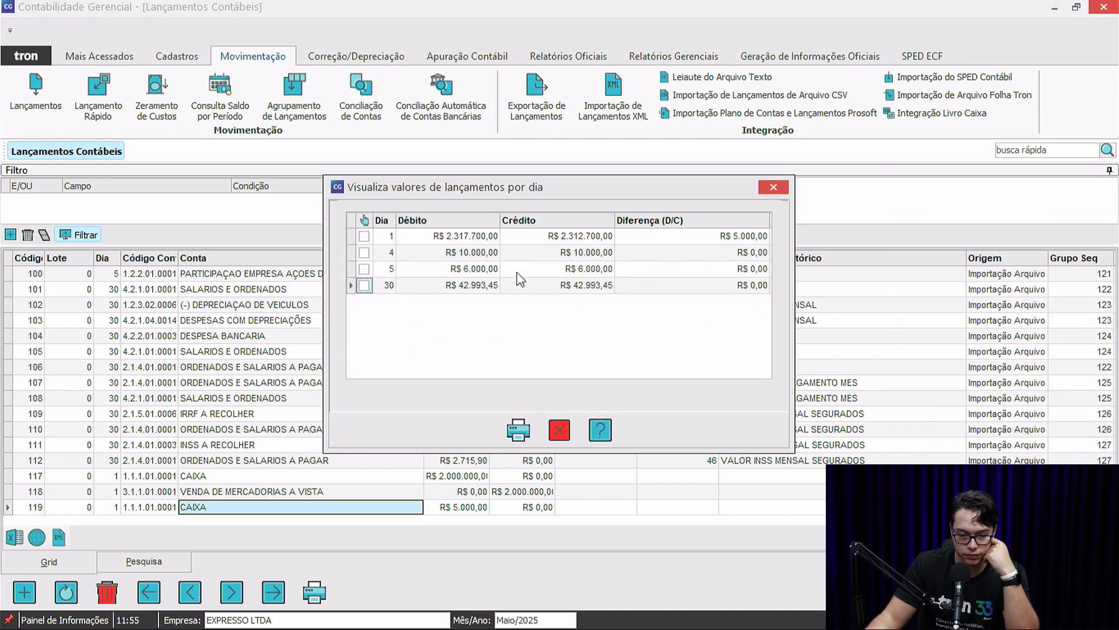
{"action": "left_click", "coordinate": [702, 237]}
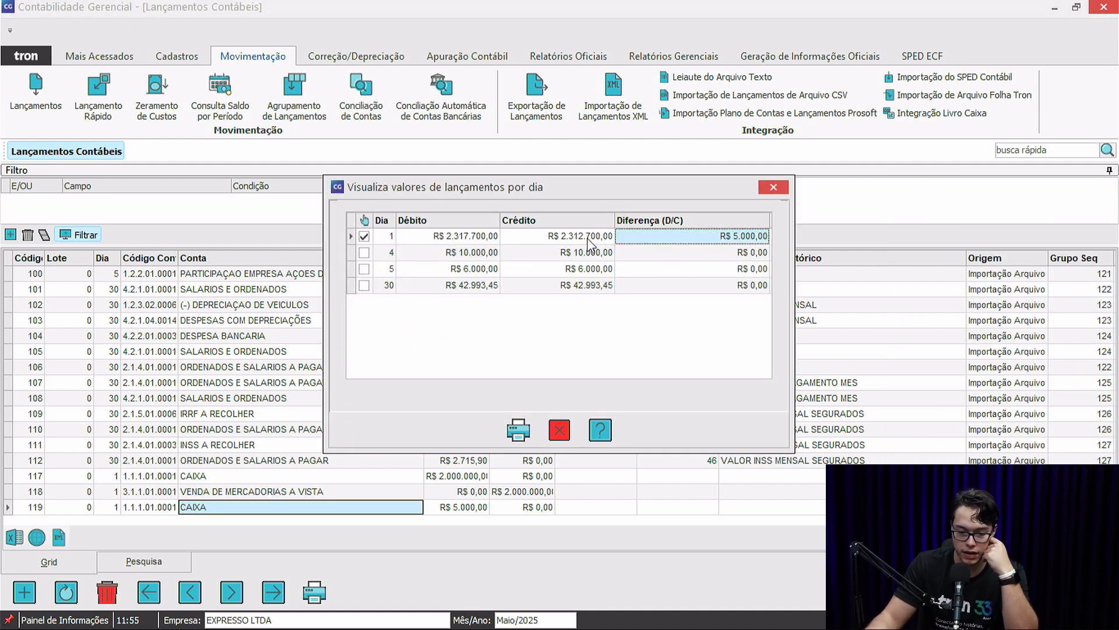
{"action": "left_click", "coordinate": [388, 240]}
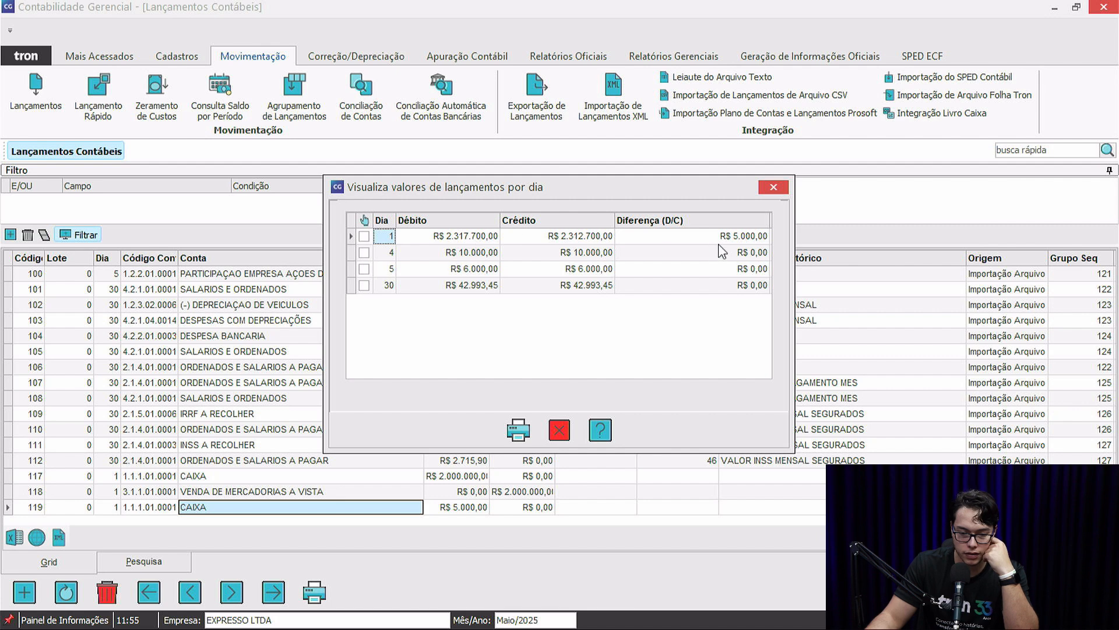
{"action": "left_click", "coordinate": [559, 429]}
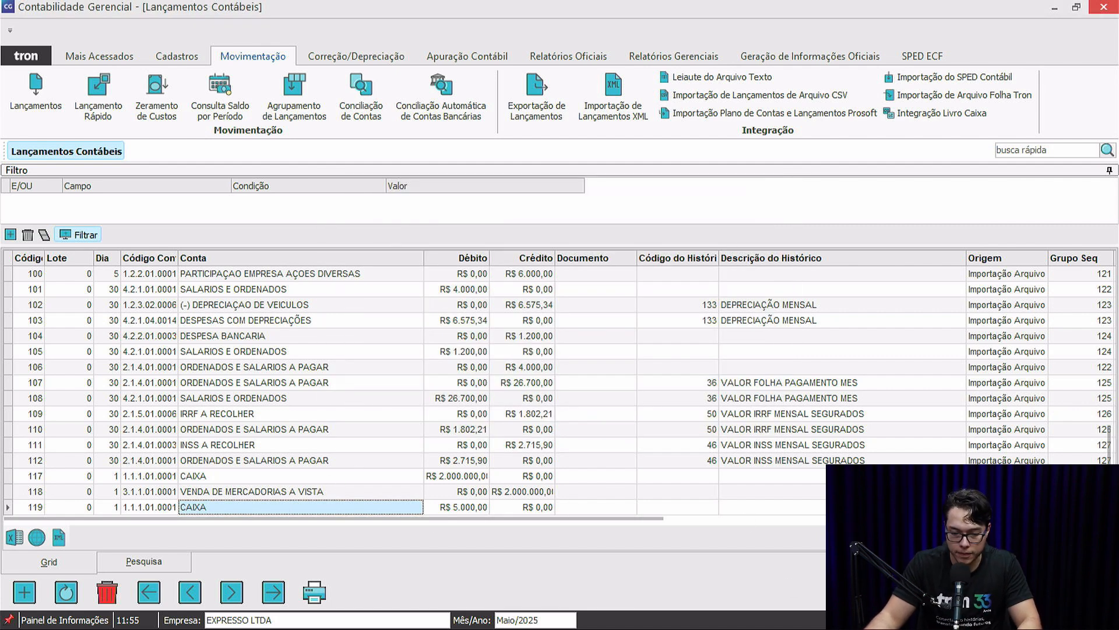
Step: Open Gerar Partidas Múltiplas and mark the day 1 CAIXA entry in the Origem list
{"action": "left_click", "coordinate": [1054, 592]}
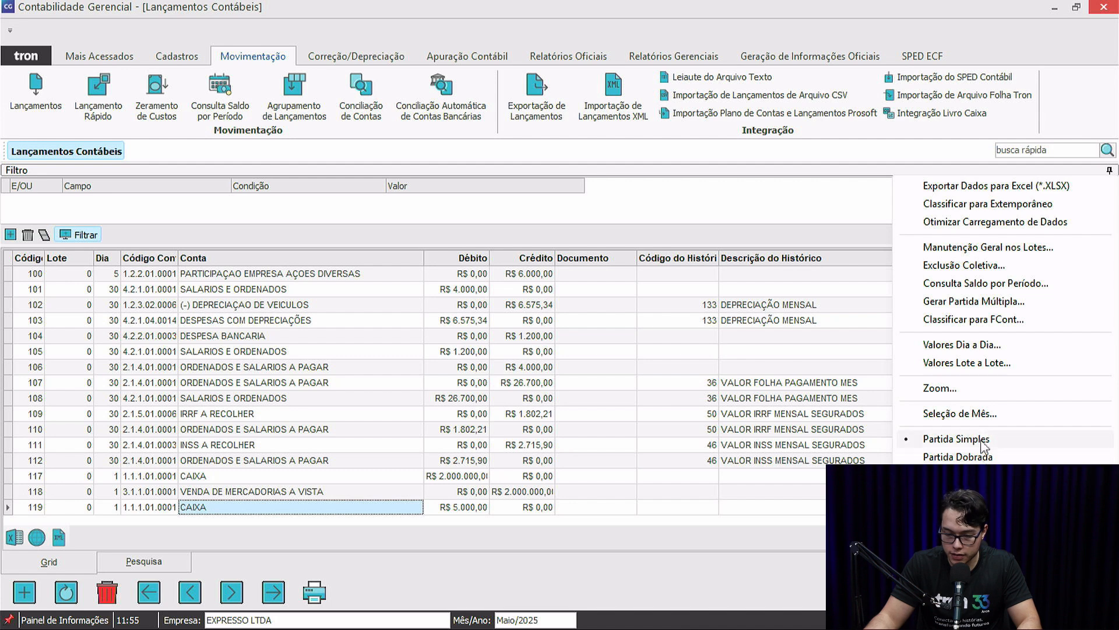
{"action": "left_click", "coordinate": [999, 304]}
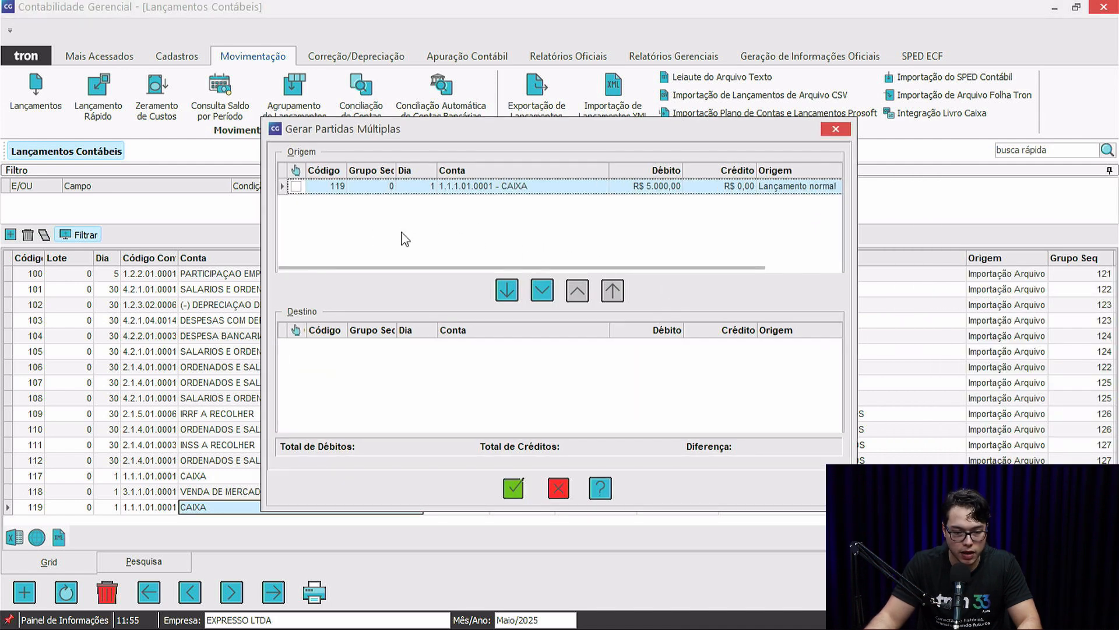
{"action": "left_click", "coordinate": [296, 186]}
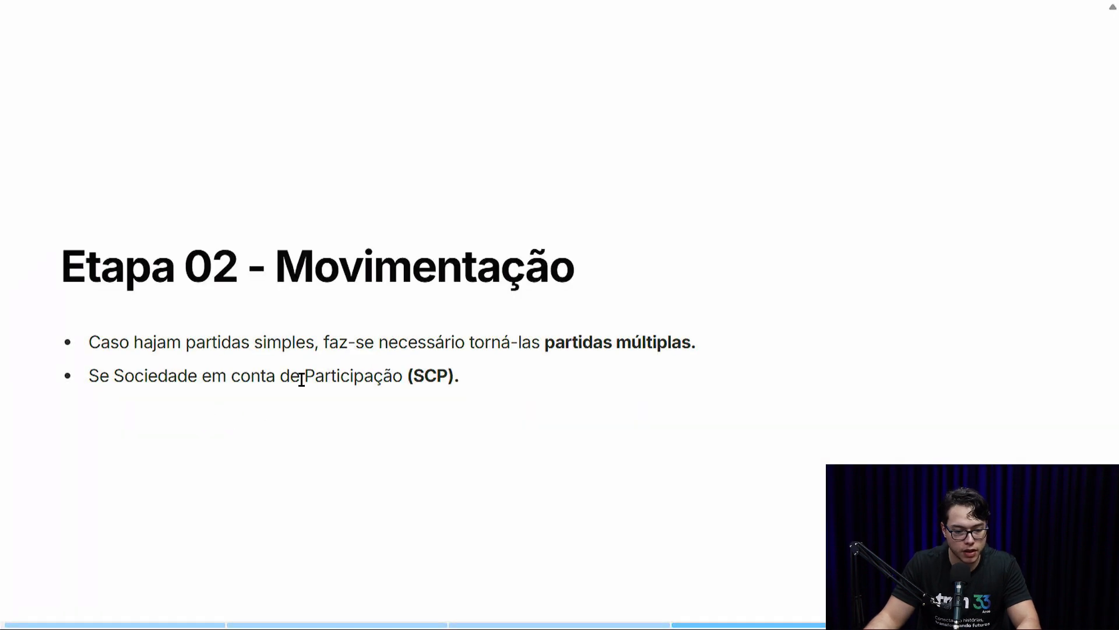
Step: Return to Contabilidade Gerencial and open the Sociedade em Conta de Participação records of EXPRESSO LTDA from the company registry
{"action": "key", "text": "alt+Tab"}
{"action": "left_click", "coordinate": [177, 53]}
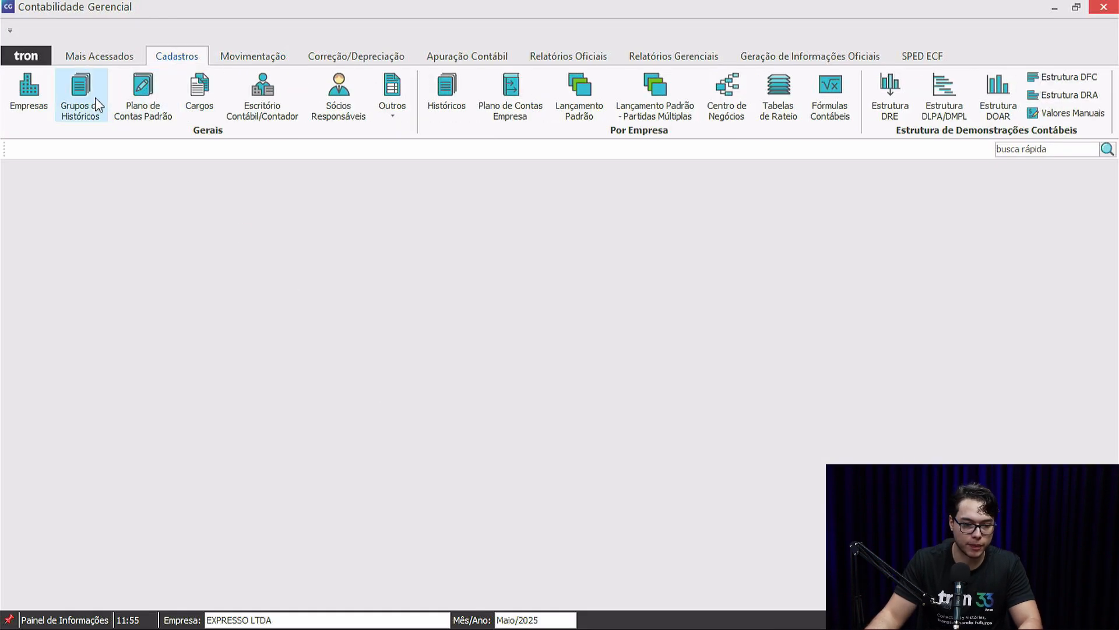
{"action": "left_click", "coordinate": [51, 94]}
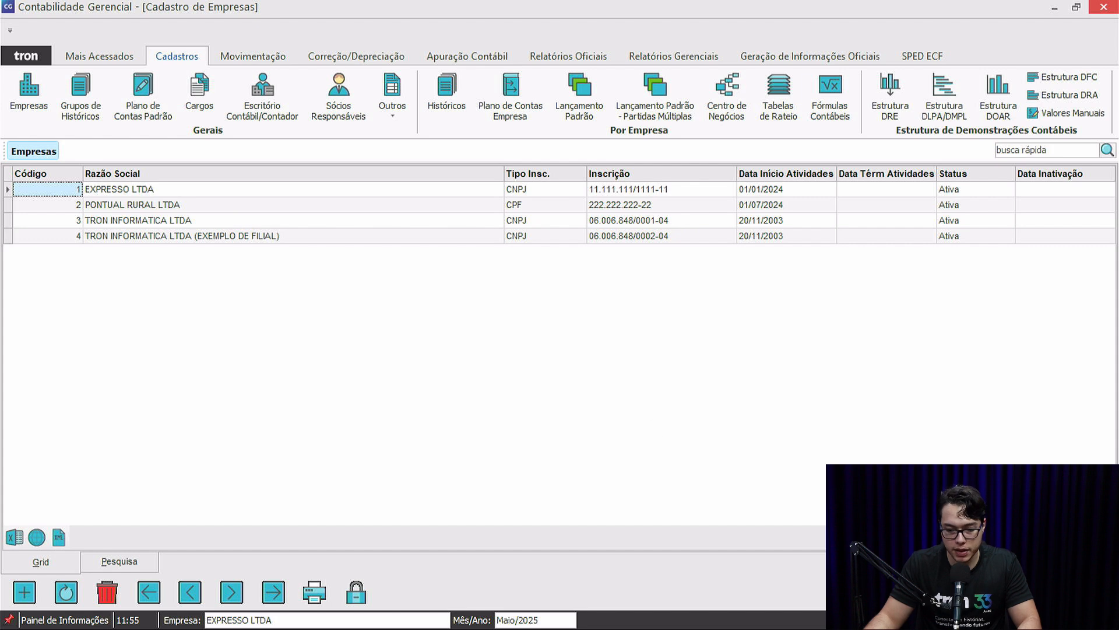
{"action": "left_click", "coordinate": [314, 189]}
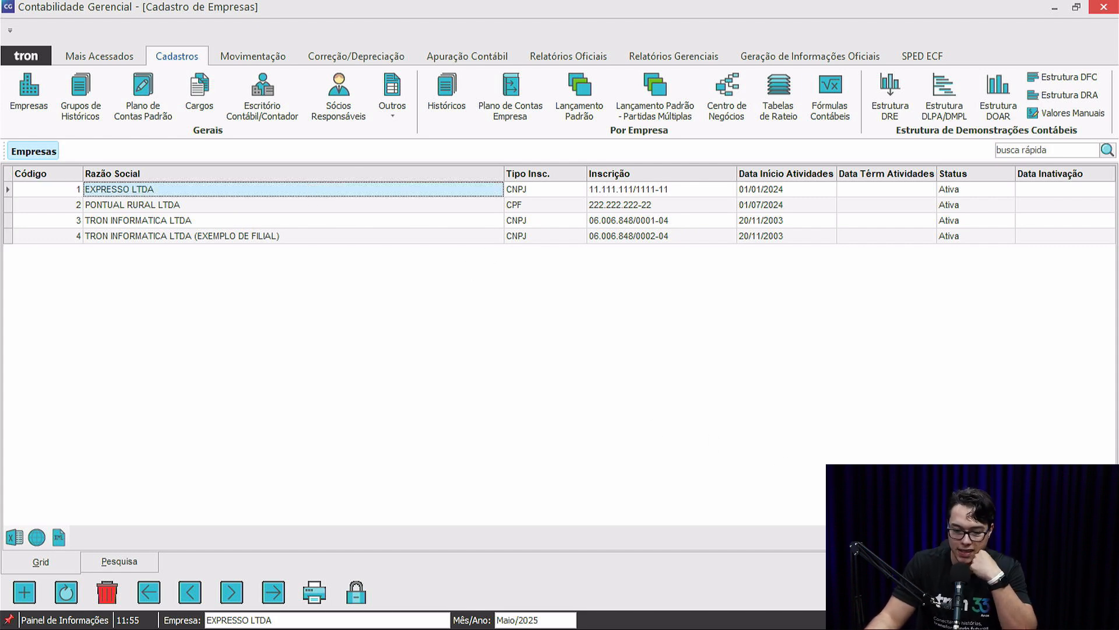
{"action": "left_click", "coordinate": [1011, 592]}
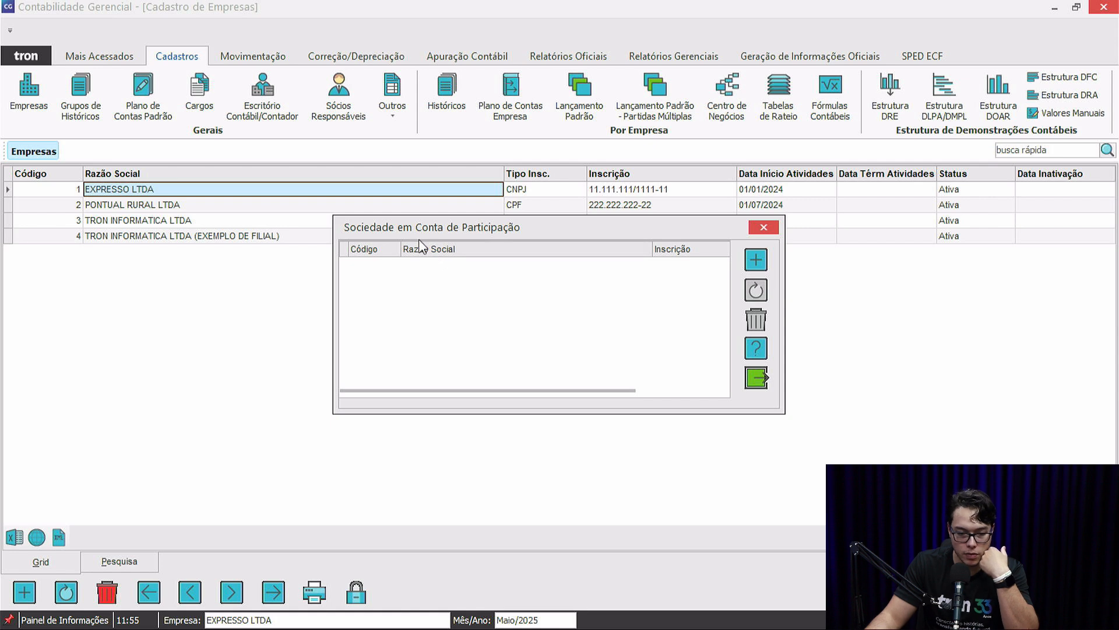
Step: Review the fields of a new Sociedade em Conta de Participação registration, cancel it and close the SCP records
{"action": "left_click", "coordinate": [756, 259]}
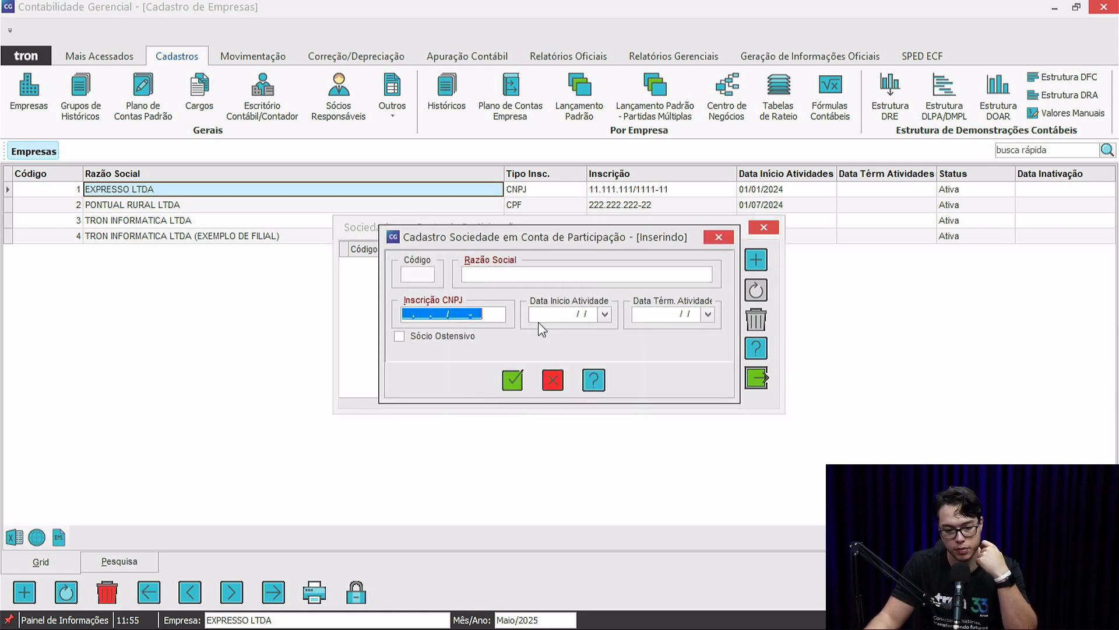
{"action": "left_click", "coordinate": [560, 317]}
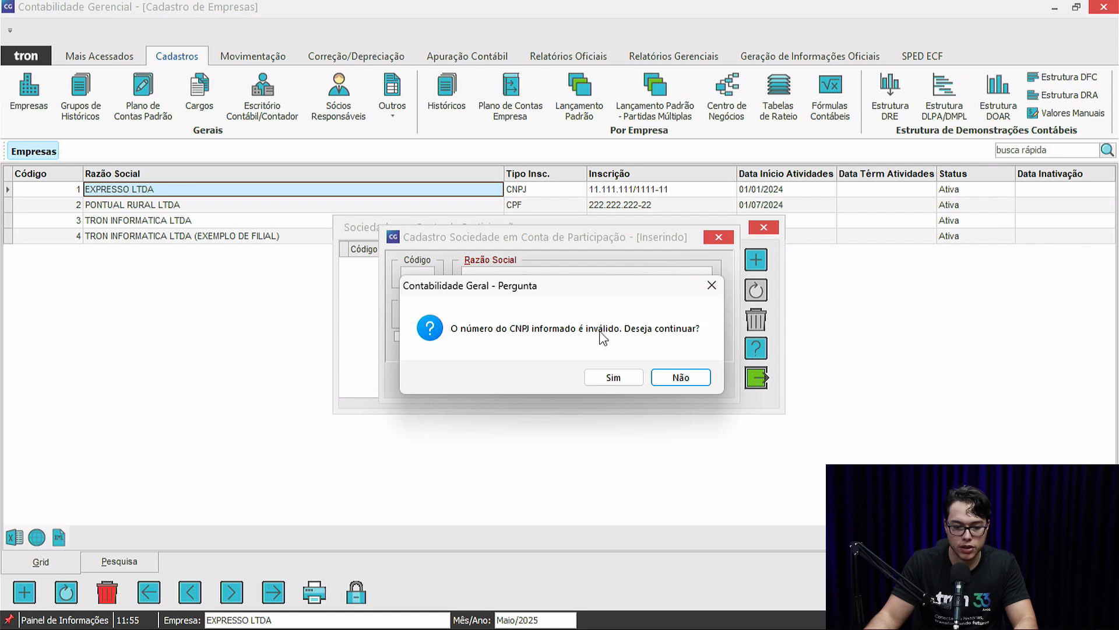
{"action": "left_click", "coordinate": [676, 378]}
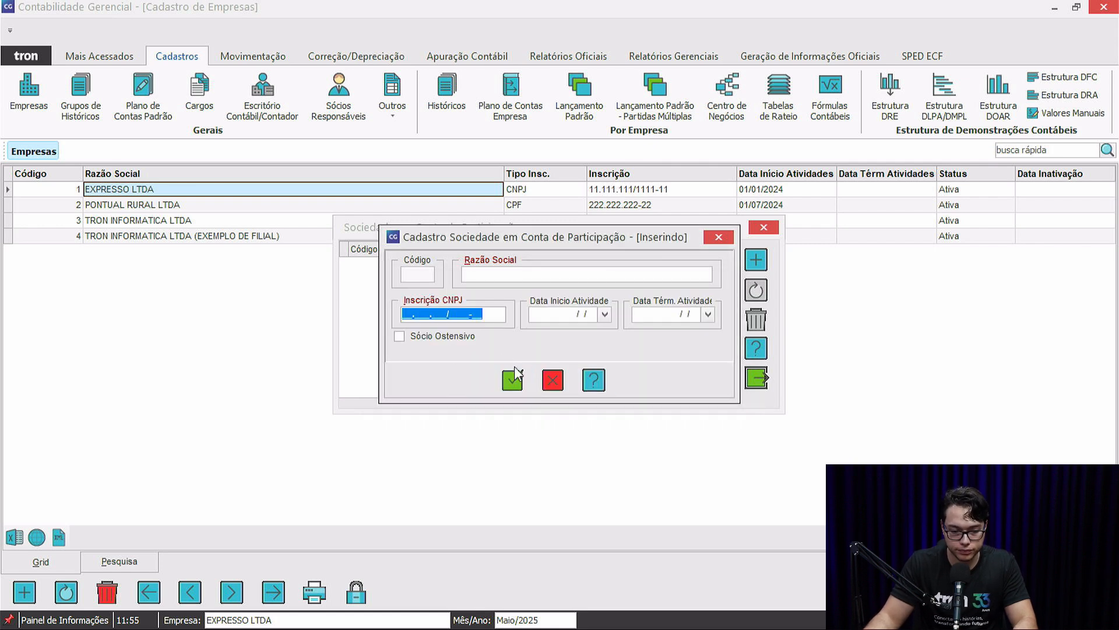
{"action": "left_click", "coordinate": [443, 336]}
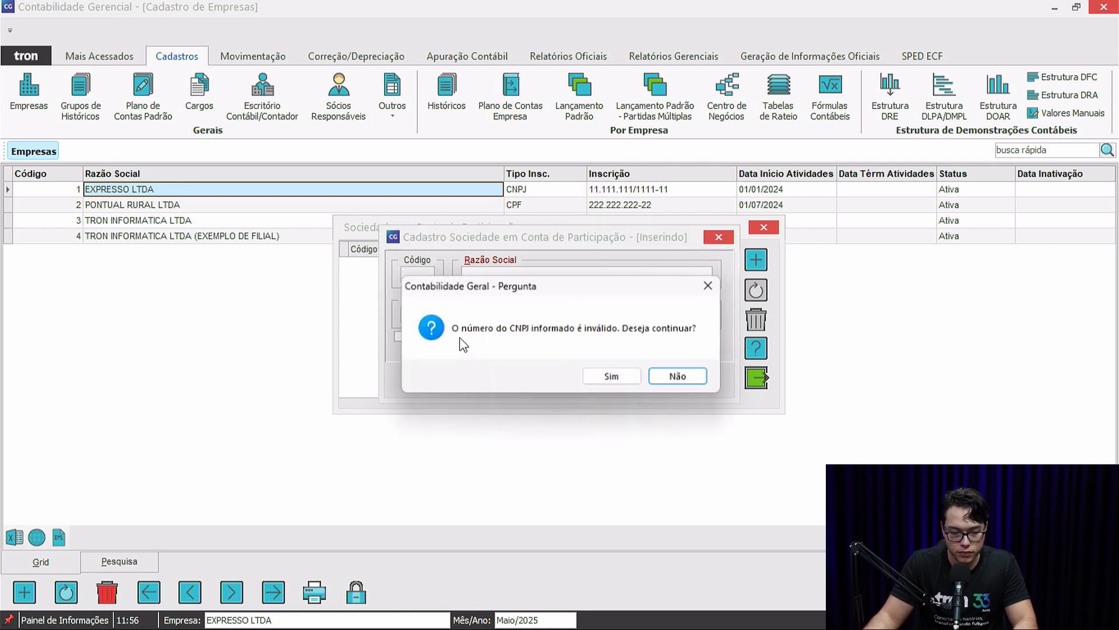
{"action": "left_click", "coordinate": [656, 379]}
{"action": "left_click", "coordinate": [594, 381]}
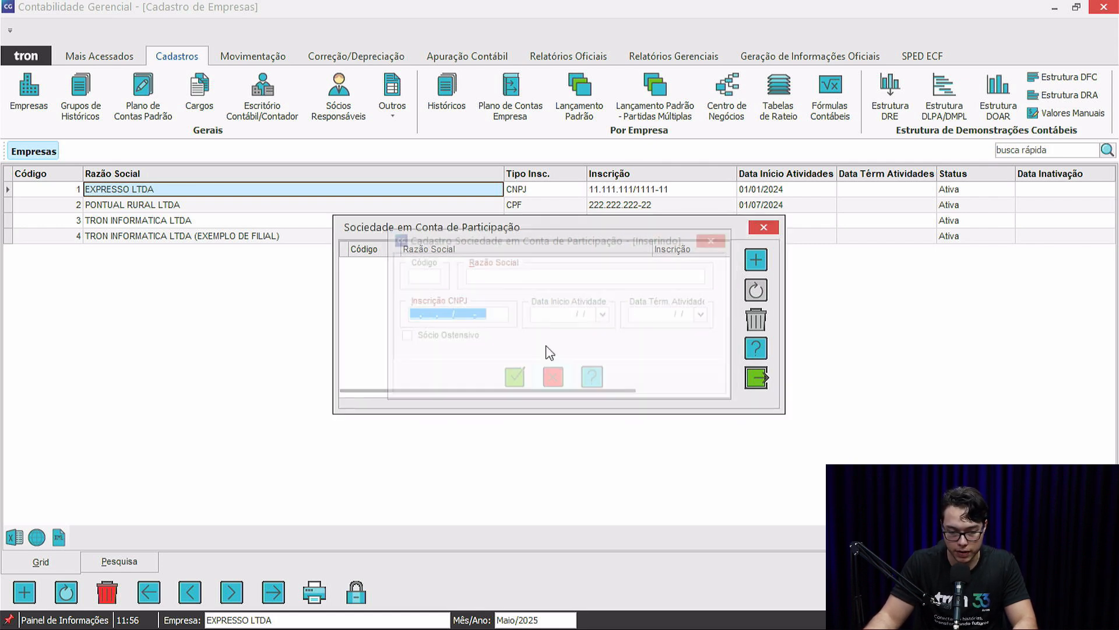
{"action": "left_click", "coordinate": [764, 227]}
Step: Switch to the browser, advance the presentation to Etapa 03, and read section 1.13 Assinatura do Livro Digital in the ECD Leiaute 9 manual
{"action": "key", "text": "alt+Tab"}
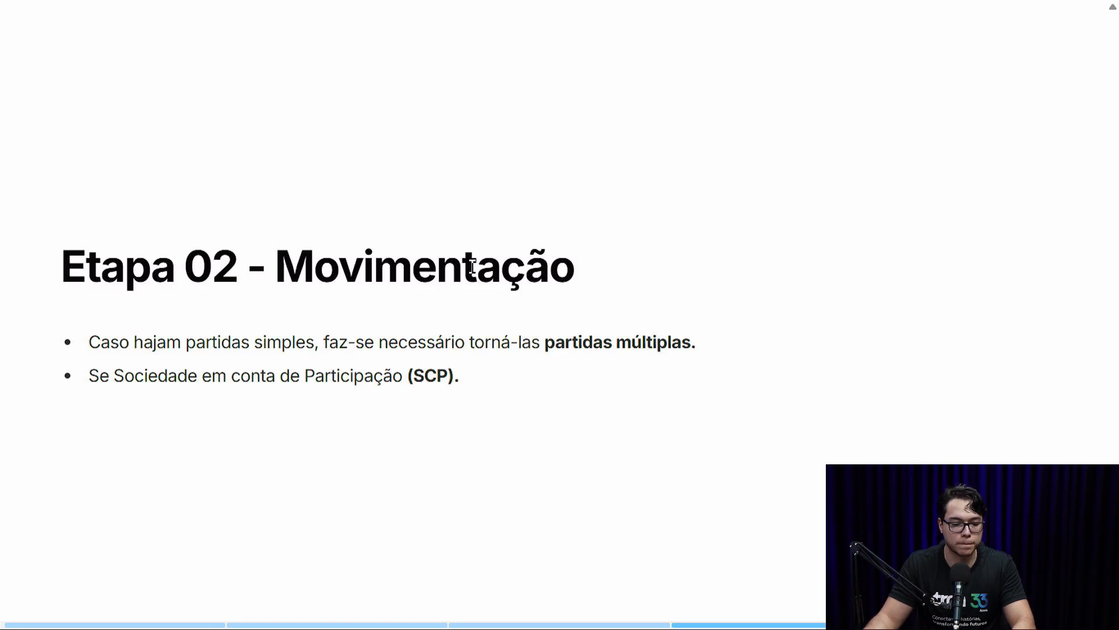
{"action": "key", "text": "Right"}
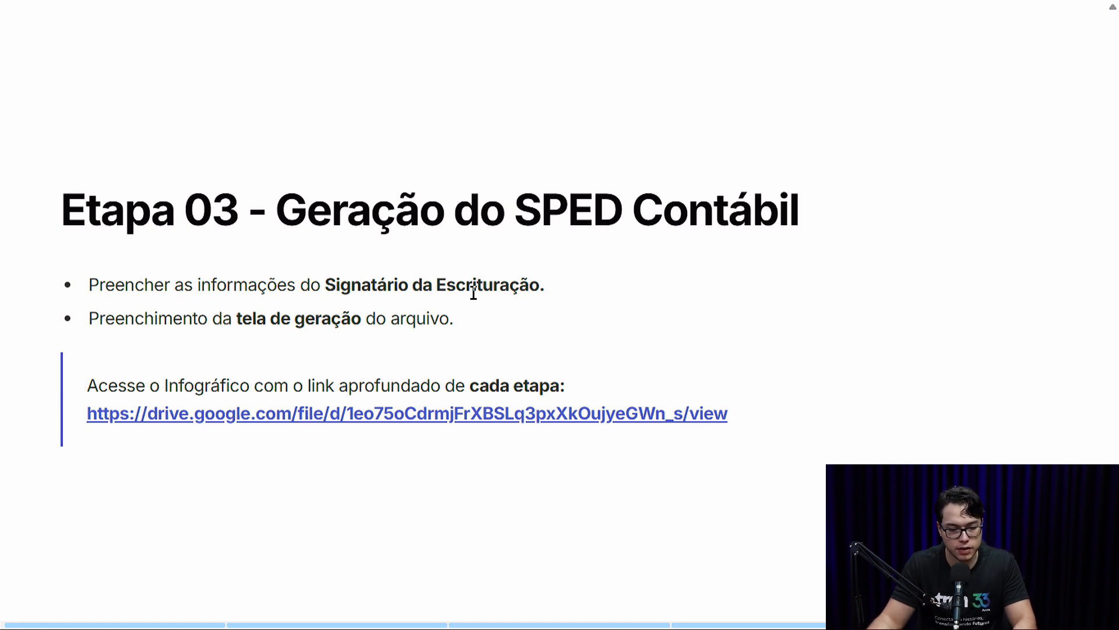
{"action": "key", "text": "ctrl+Tab"}
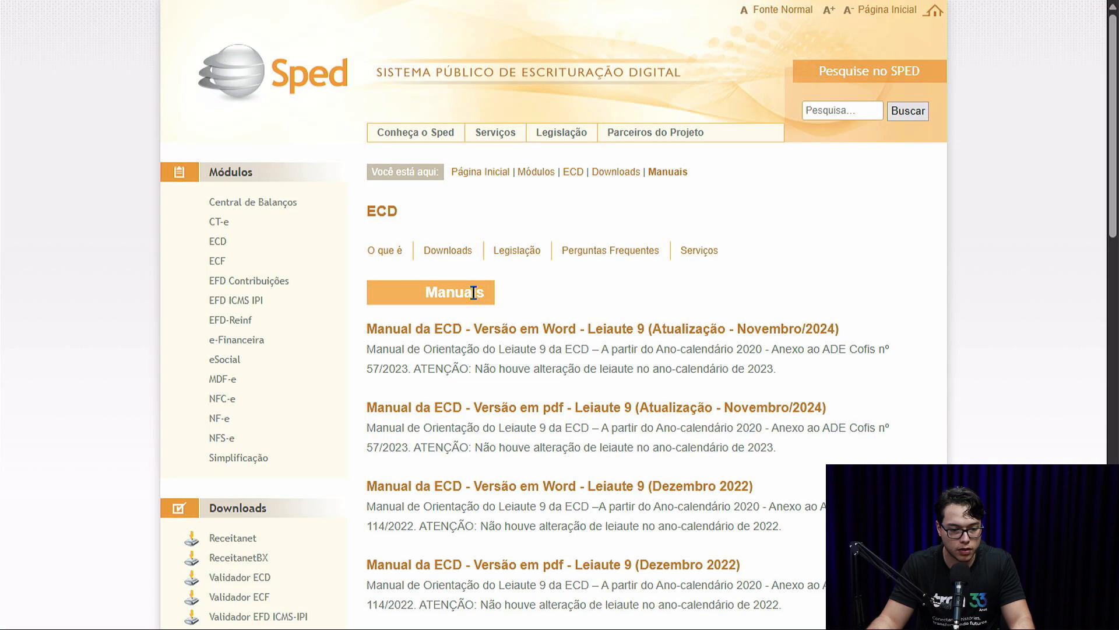
{"action": "key", "text": "ctrl+Tab"}
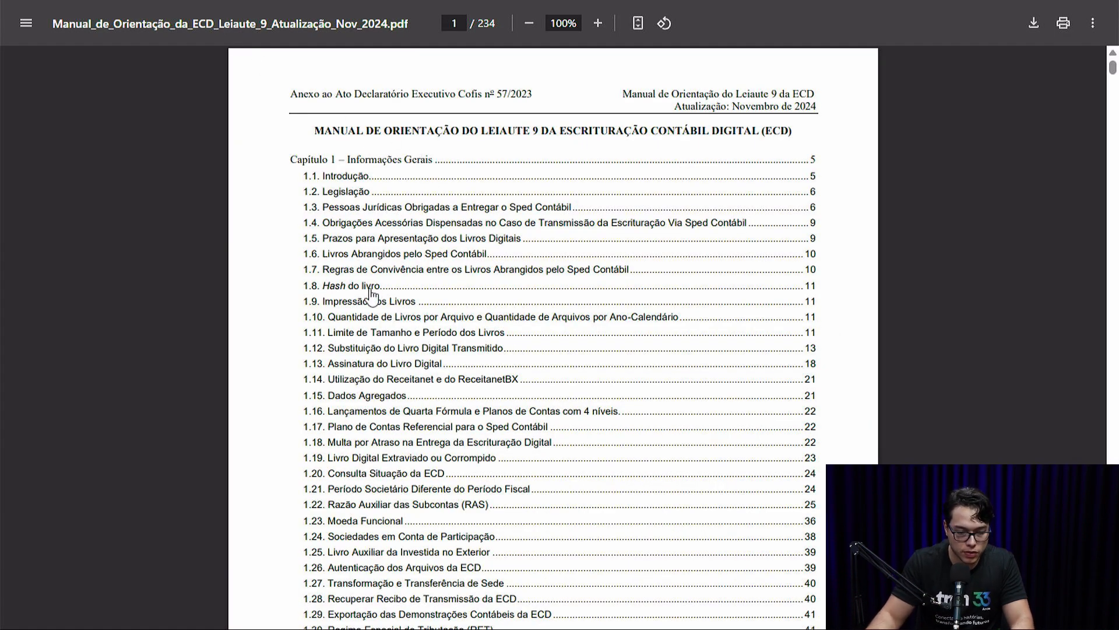
{"action": "left_click", "coordinate": [379, 364]}
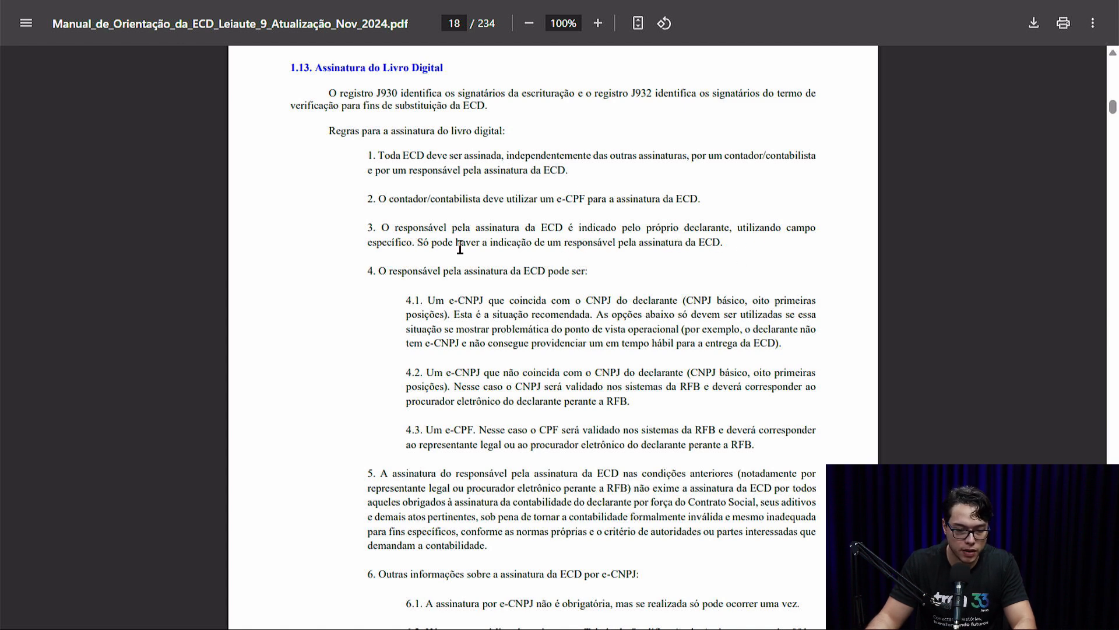
{"action": "scroll", "coordinate": [433, 276], "scroll_direction": "down", "scroll_amount": 7}
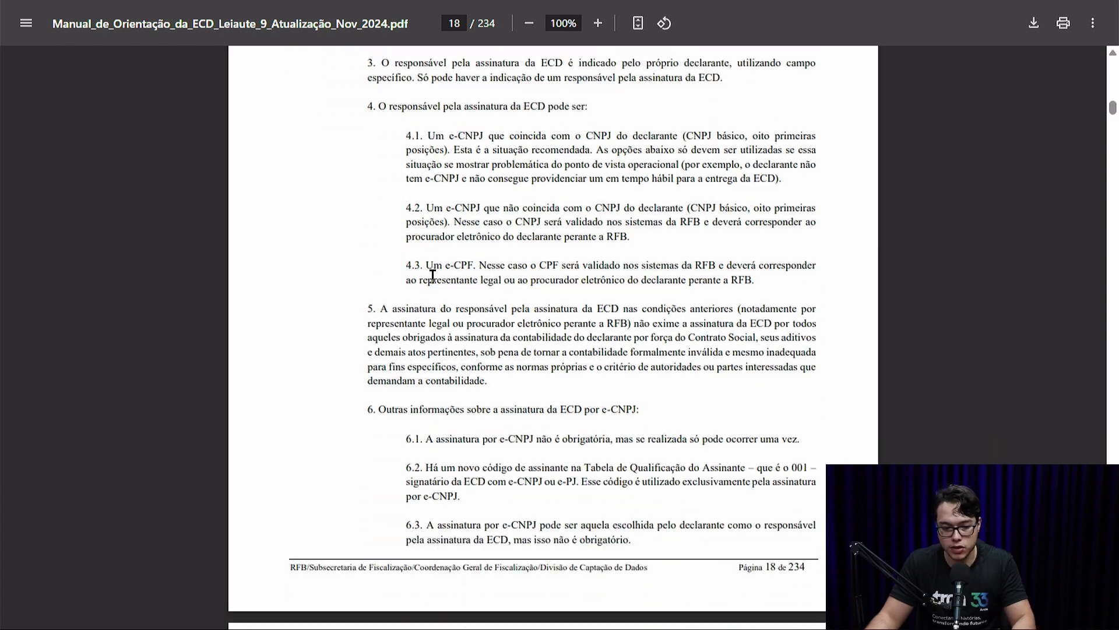
{"action": "scroll", "coordinate": [432, 274], "scroll_direction": "up", "scroll_amount": 10}
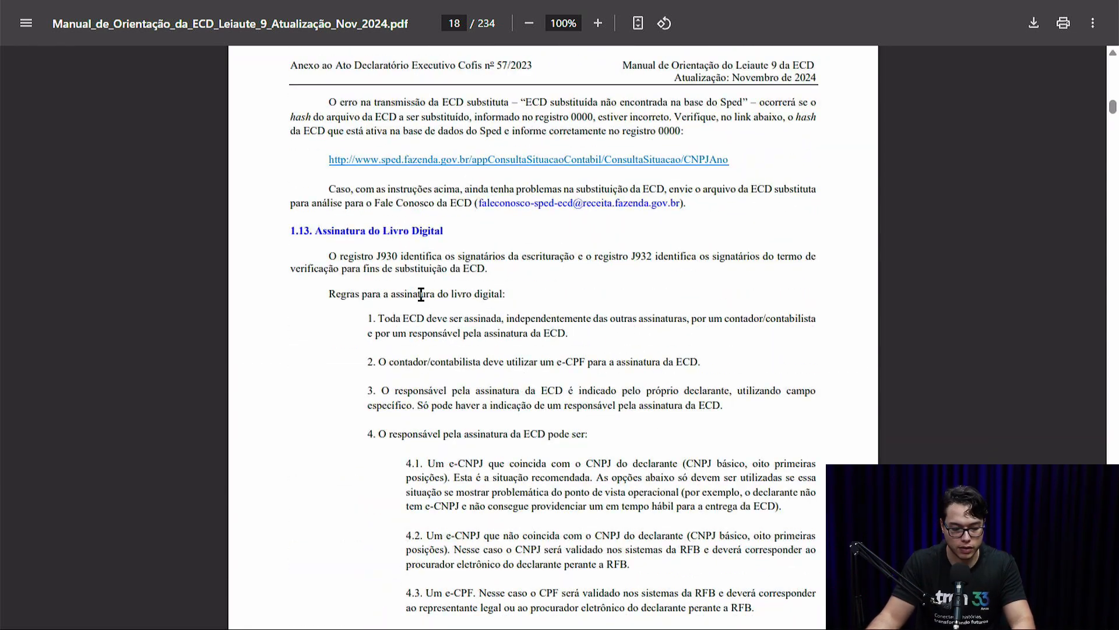
Step: Switch to Contabilidade Gerencial, close the company list and open the Geração do Sped Contábil form
{"action": "key", "text": "alt+Tab"}
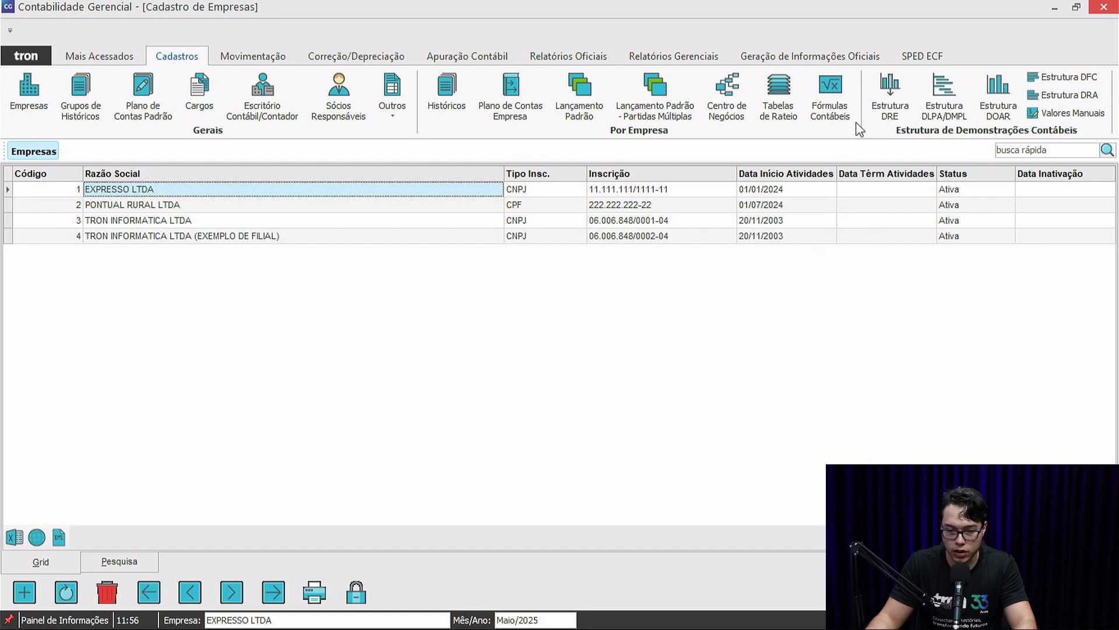
{"action": "key", "text": "Escape"}
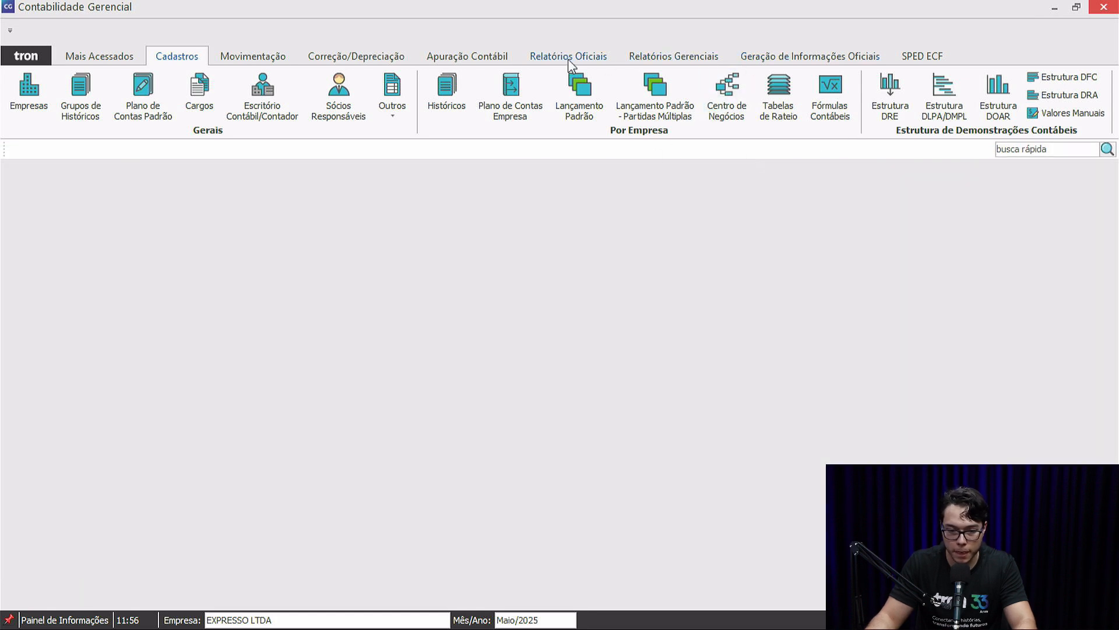
{"action": "left_click", "coordinate": [693, 61]}
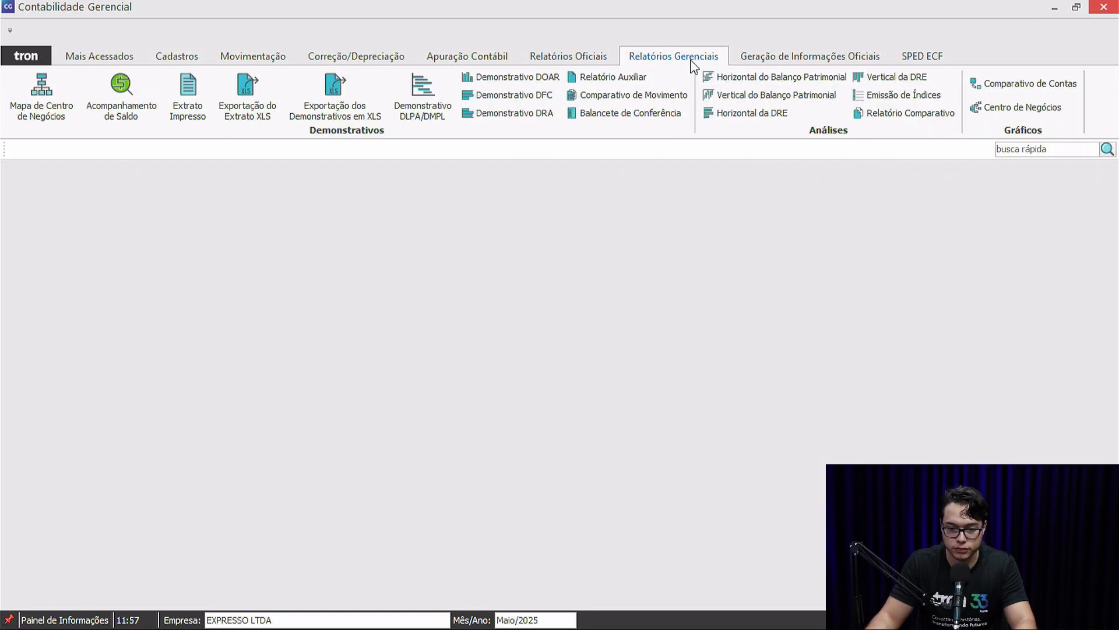
{"action": "left_click", "coordinate": [820, 60]}
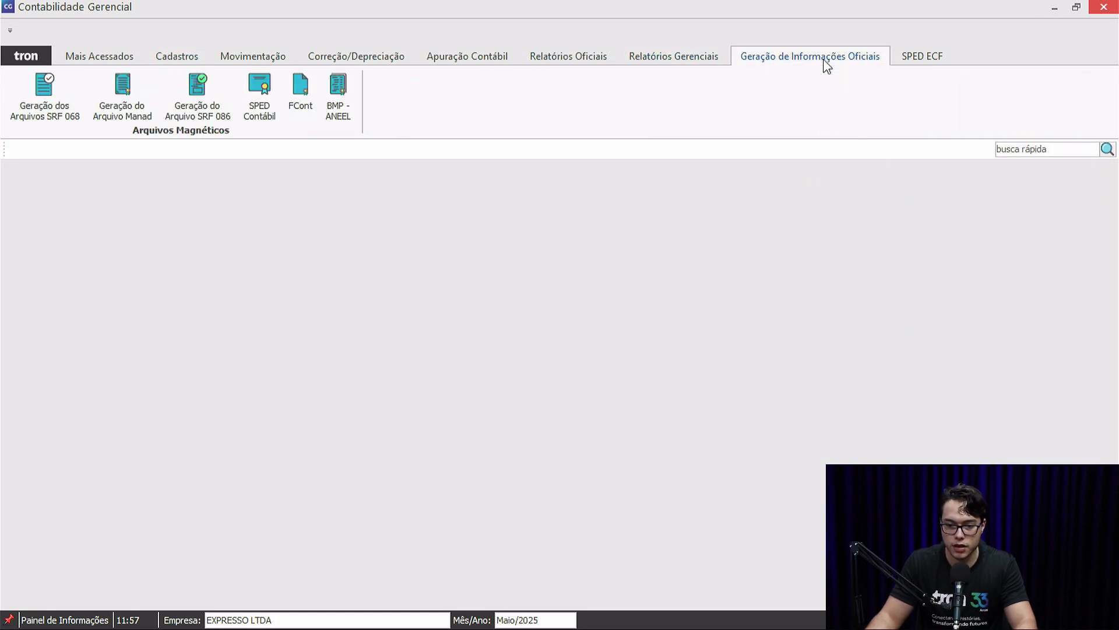
{"action": "left_click", "coordinate": [260, 105]}
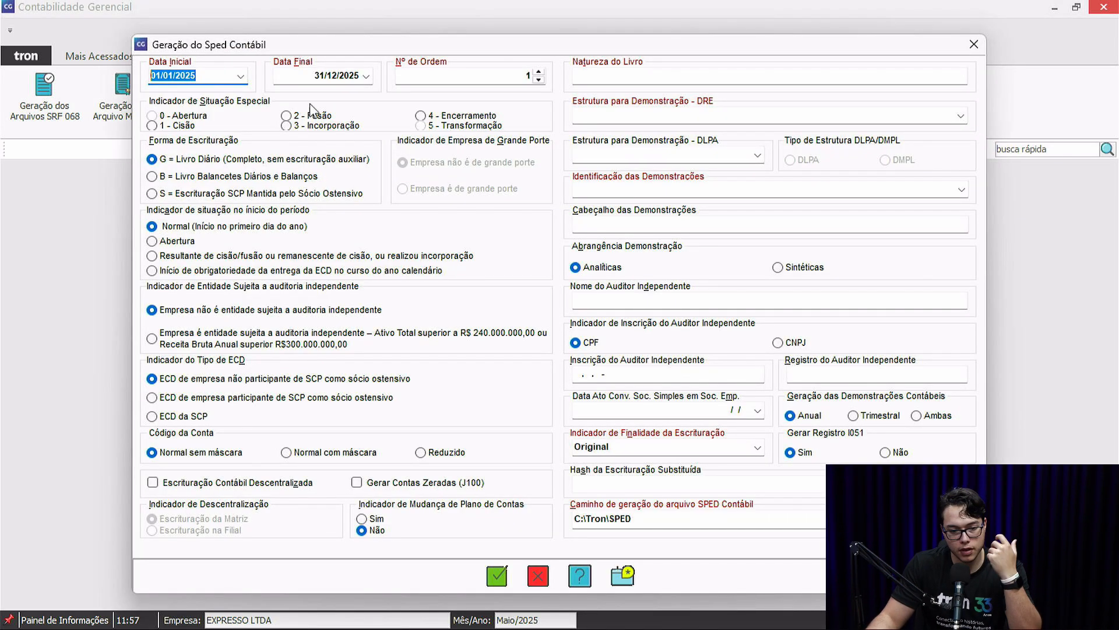
Step: Review the Data Inicial, Data Final and Nº de Ordem fields of the SPED Contábil generation form
{"action": "left_click_drag", "start_coordinate": [204, 77], "coordinate": [149, 72]}
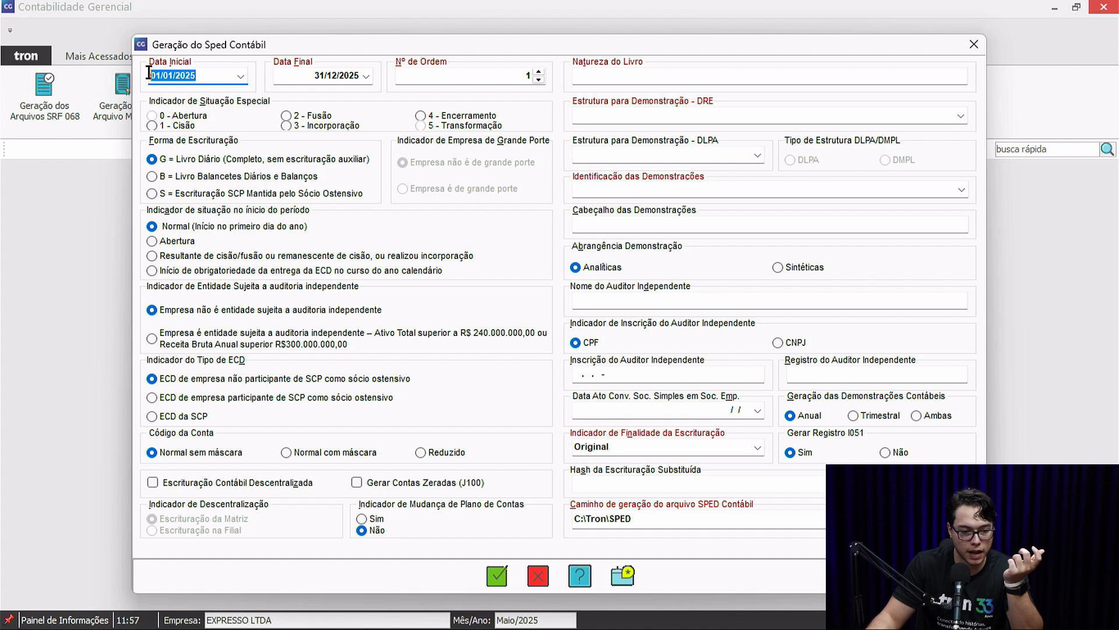
{"action": "left_click", "coordinate": [350, 82]}
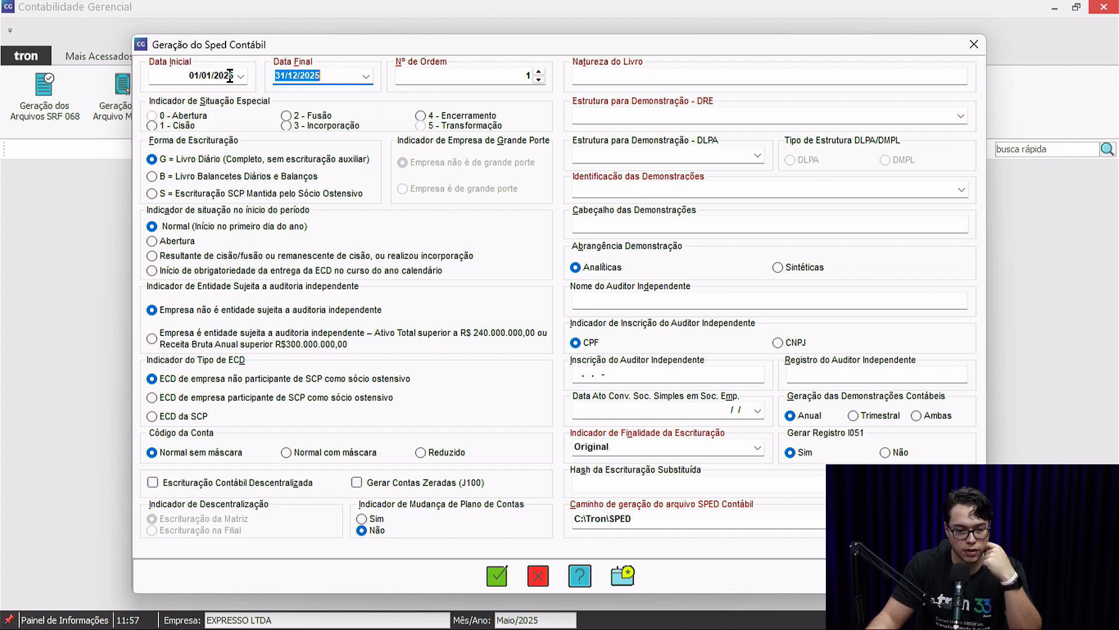
{"action": "left_click_drag", "start_coordinate": [230, 77], "coordinate": [140, 79]}
{"action": "left_click", "coordinate": [313, 77]}
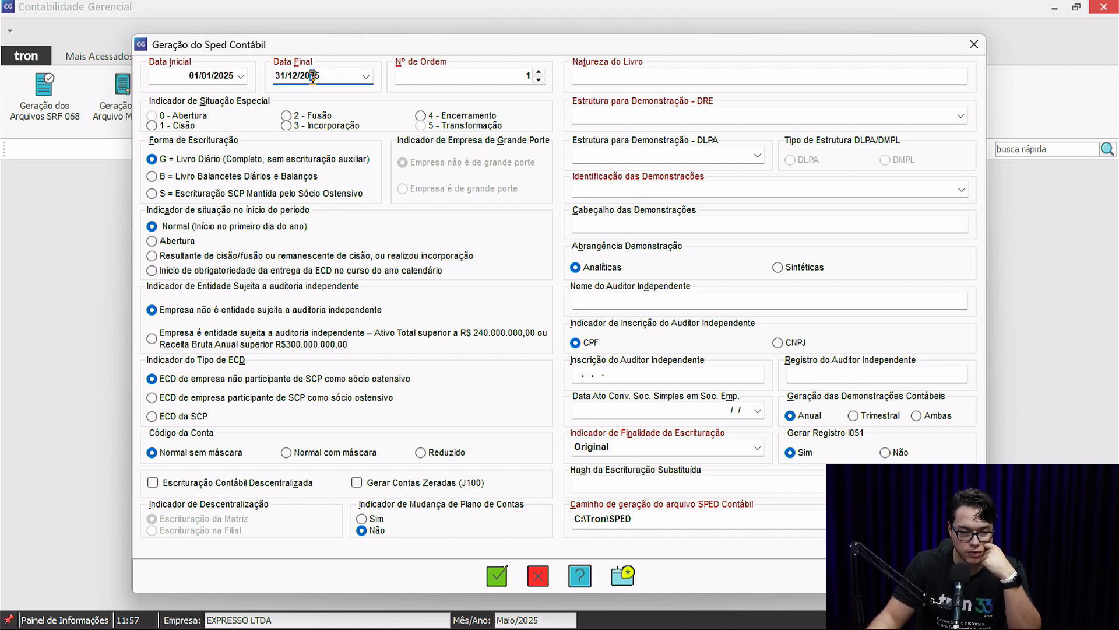
{"action": "left_click_drag", "start_coordinate": [334, 77], "coordinate": [255, 76]}
{"action": "left_click", "coordinate": [491, 77]}
Step: Enter LIVRO as the Natureza do Livro and set the DRE structure to V2 - DEMONSTRACAO DO RESULTADO DO EXERCICIO
{"action": "left_click", "coordinate": [668, 80]}
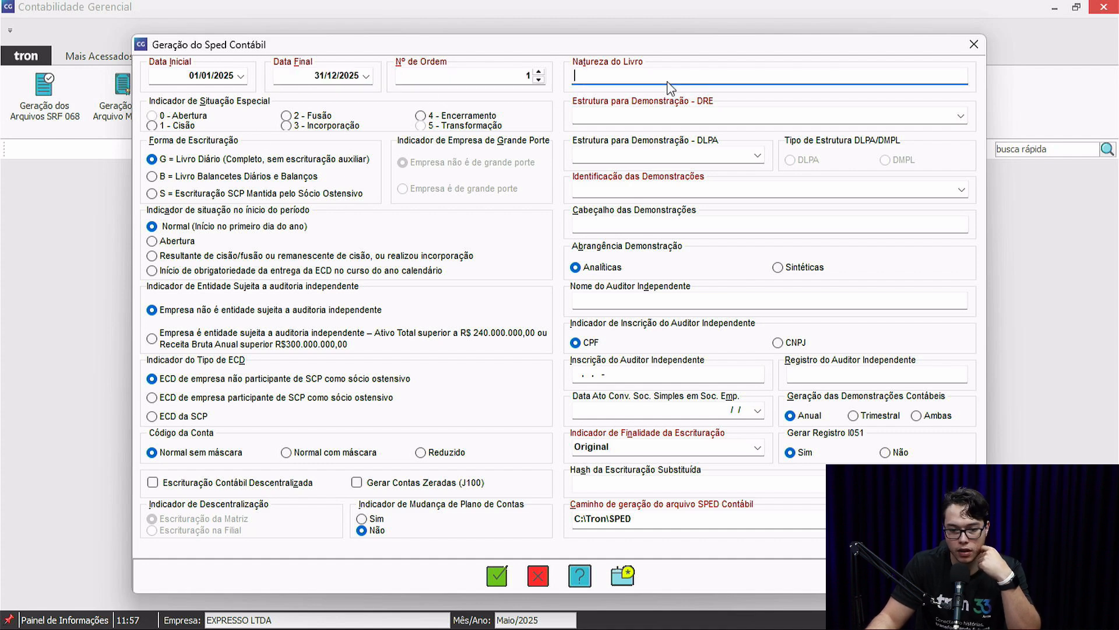
{"action": "type", "text": "LIVRO"}
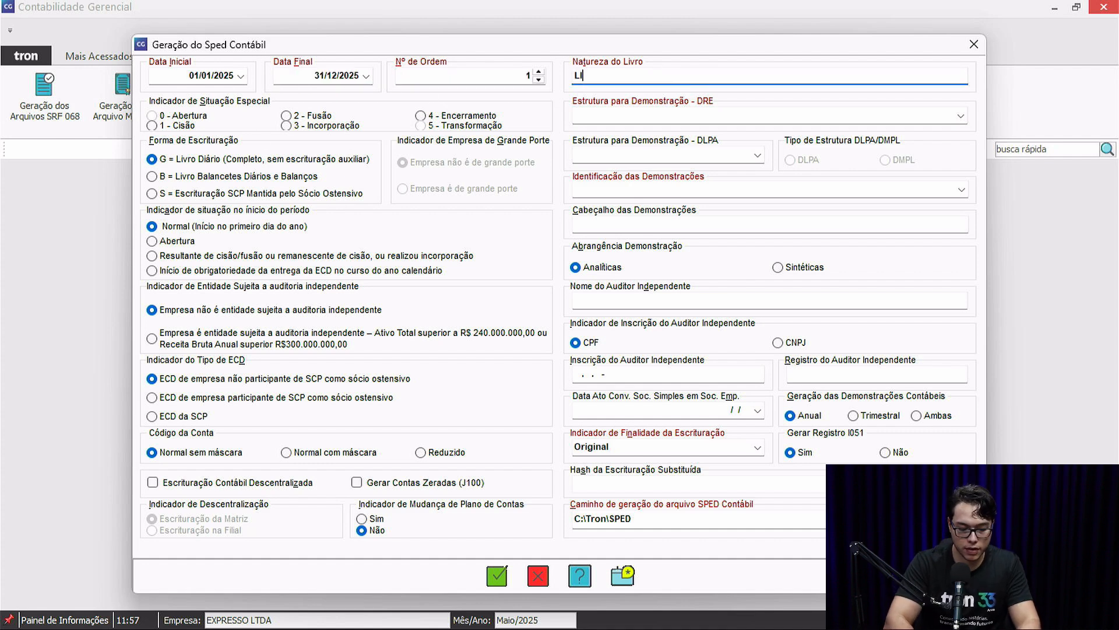
{"action": "left_click", "coordinate": [960, 115]}
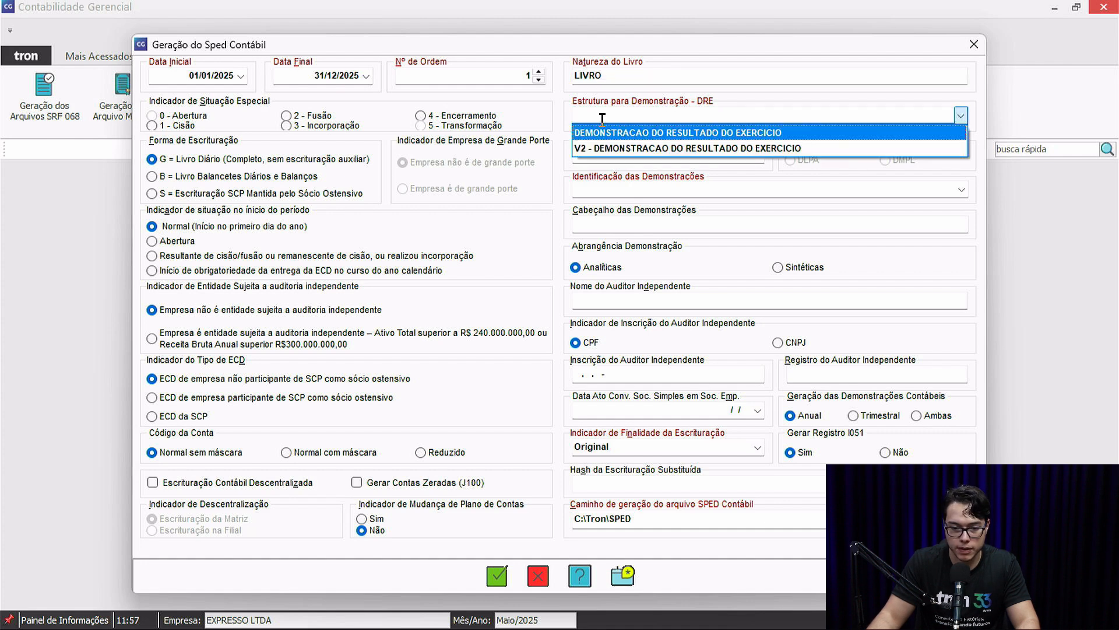
{"action": "left_click", "coordinate": [639, 148]}
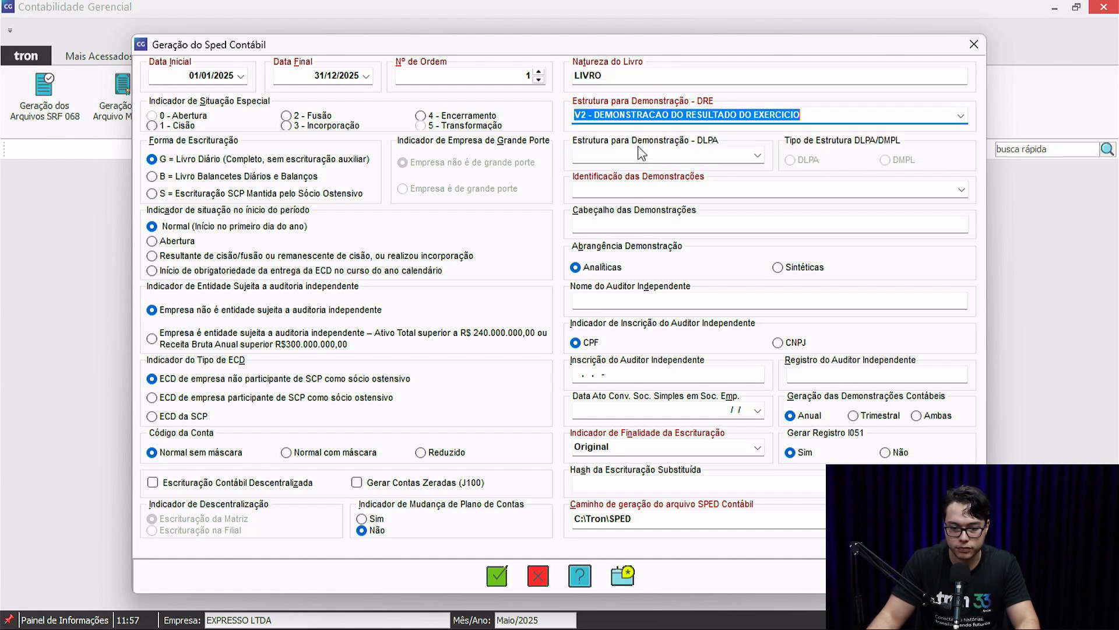
Step: Set Estrutura para Demonstração - DLPA to DMPL and choose DMPL as the Tipo de Estrutura DLPA/DMPL
{"action": "left_click", "coordinate": [646, 153]}
{"action": "left_click", "coordinate": [757, 155]}
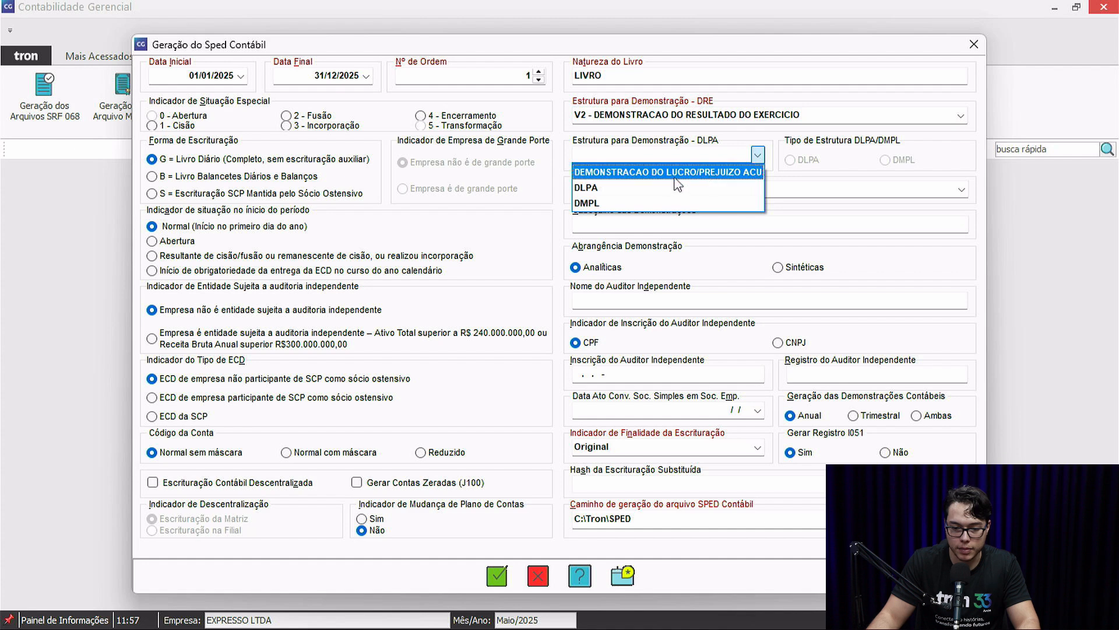
{"action": "left_click", "coordinate": [625, 204]}
{"action": "left_click", "coordinate": [892, 161]}
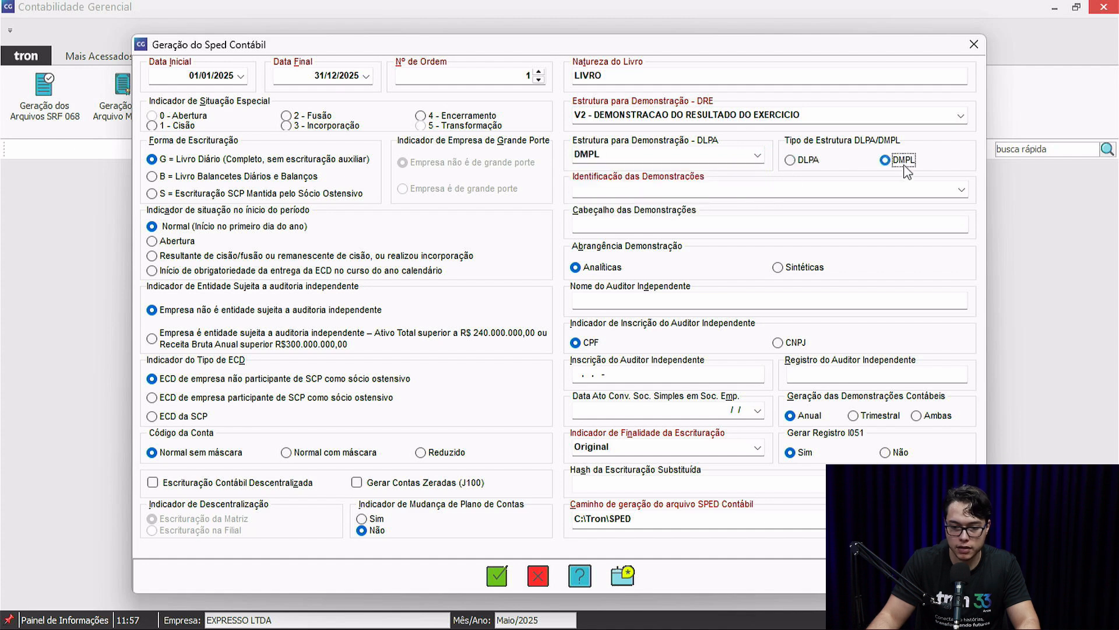
{"action": "left_click", "coordinate": [816, 164]}
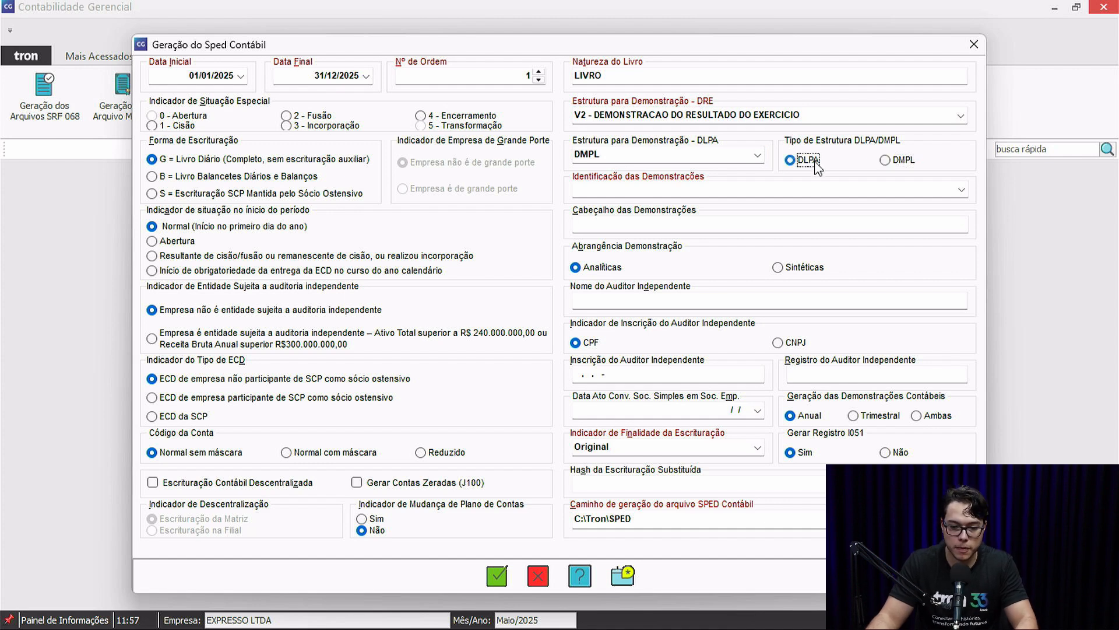
{"action": "left_click", "coordinate": [903, 161]}
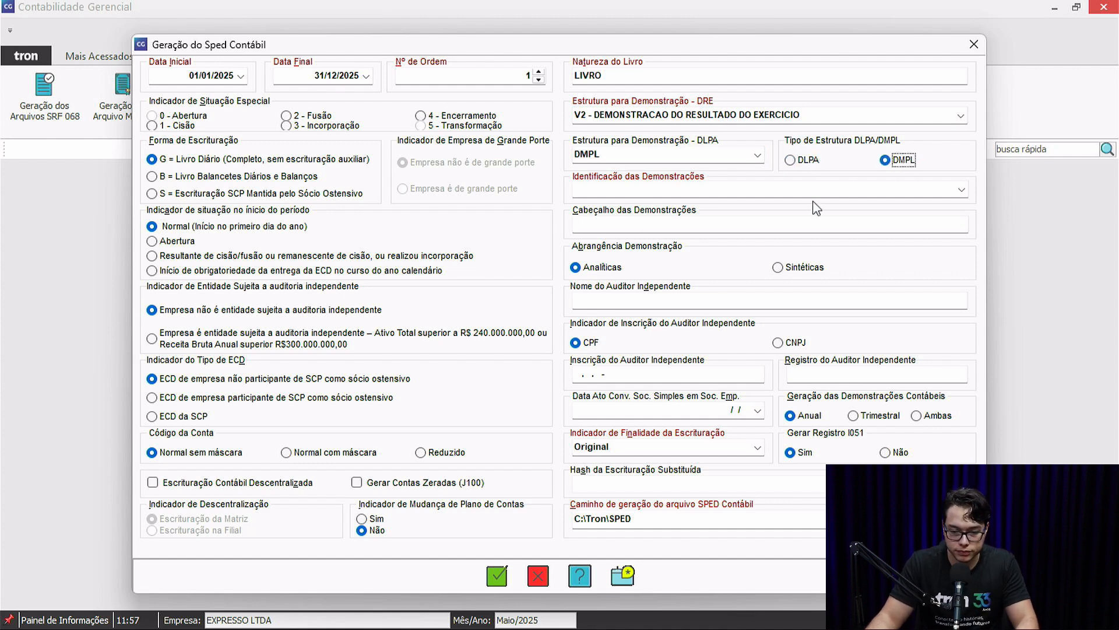
Step: Check the available choices of Identificação das Demonstrações and the Cabeçalho das Demonstrações field
{"action": "left_click", "coordinate": [653, 188]}
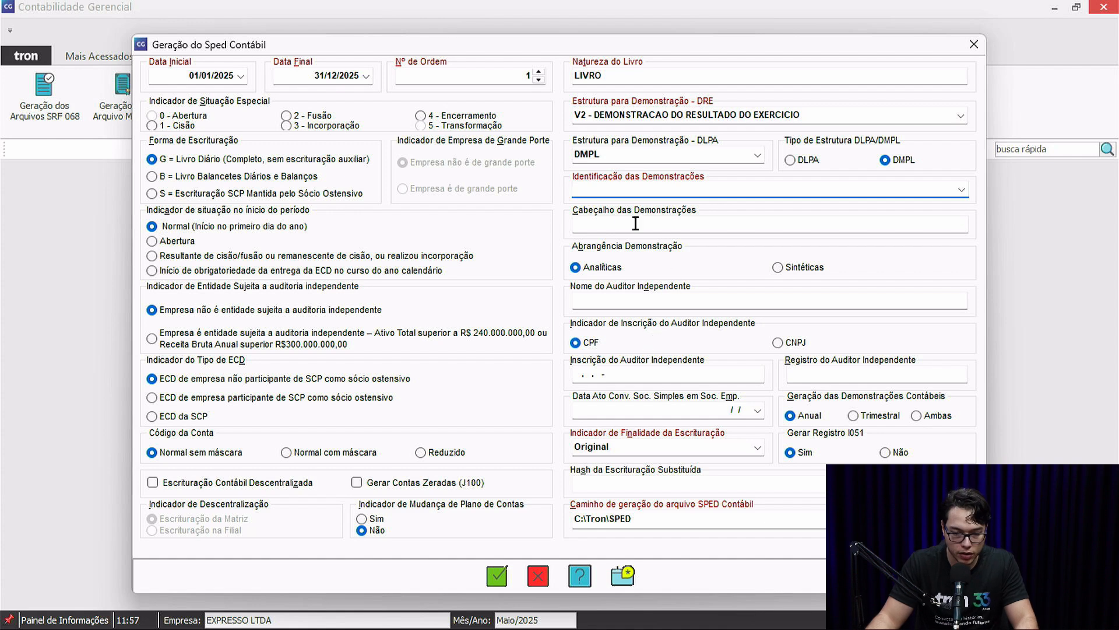
{"action": "left_click", "coordinate": [962, 190]}
{"action": "left_click", "coordinate": [891, 205]}
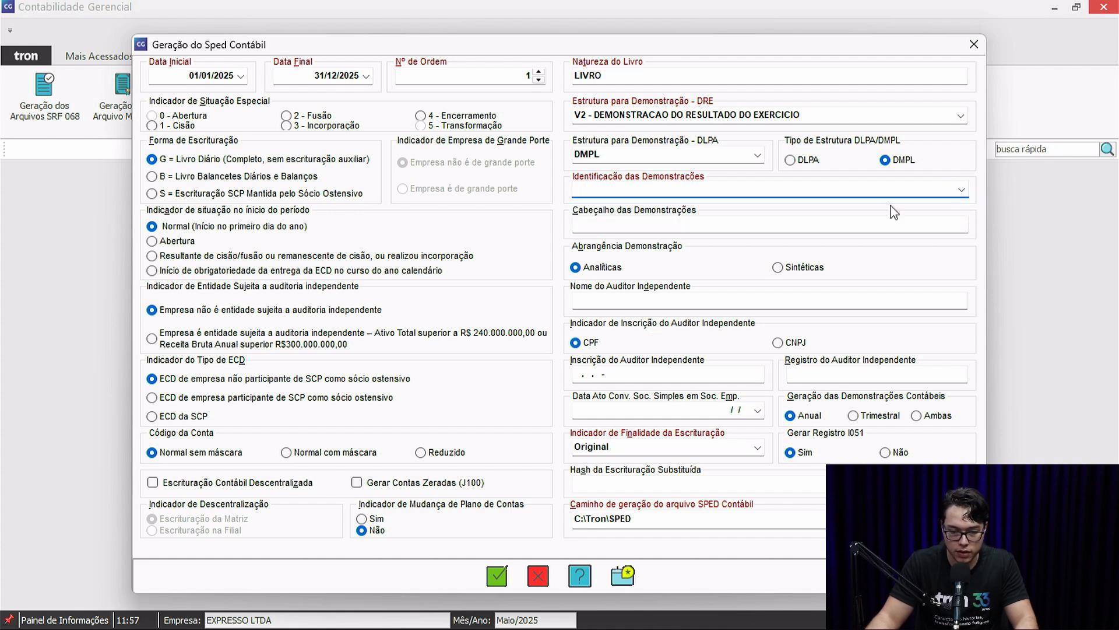
{"action": "left_click", "coordinate": [610, 221]}
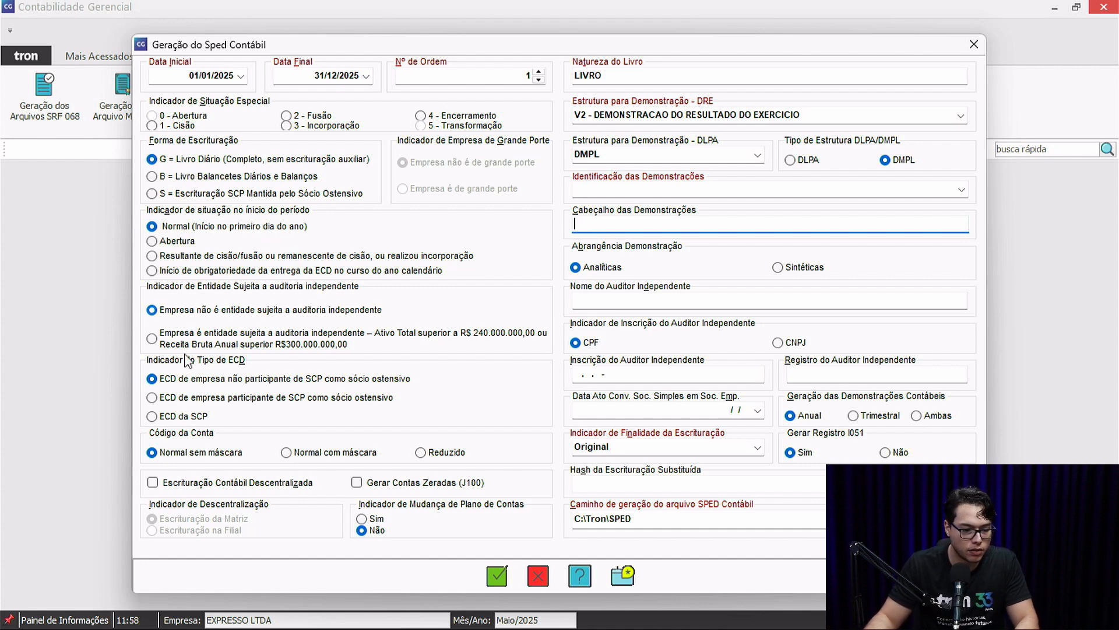
Step: Go through the Indicador do Tipo de ECD options, ending on ECD de empresa não participante de SCP como sócio ostensivo
{"action": "left_click", "coordinate": [190, 417]}
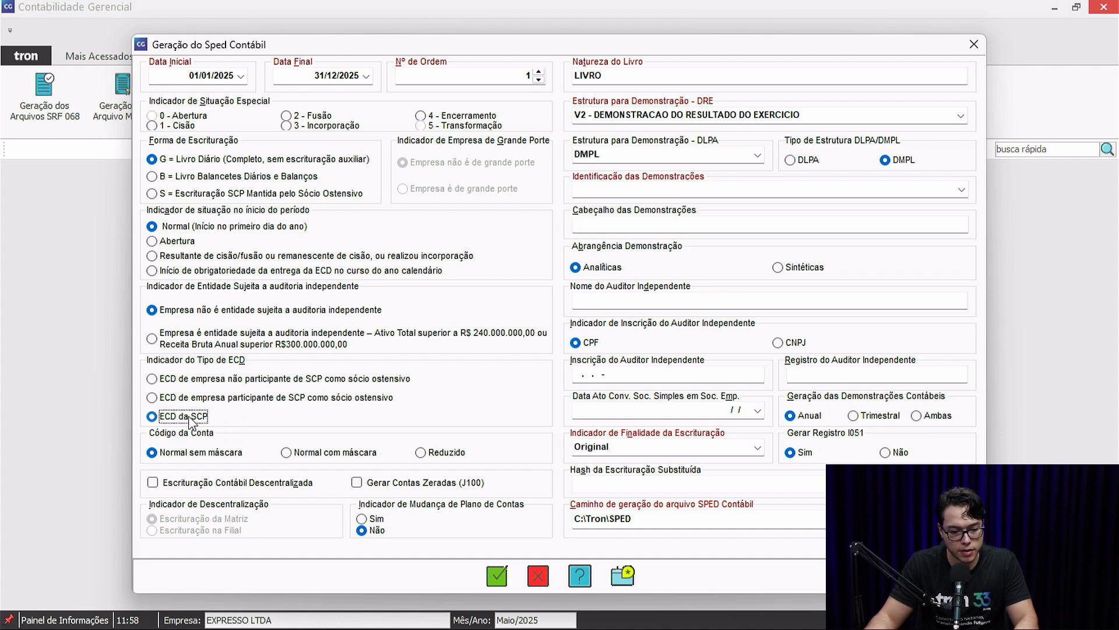
{"action": "left_click", "coordinate": [188, 395]}
{"action": "left_click", "coordinate": [188, 382]}
{"action": "left_click", "coordinate": [190, 399]}
{"action": "left_click", "coordinate": [190, 416]}
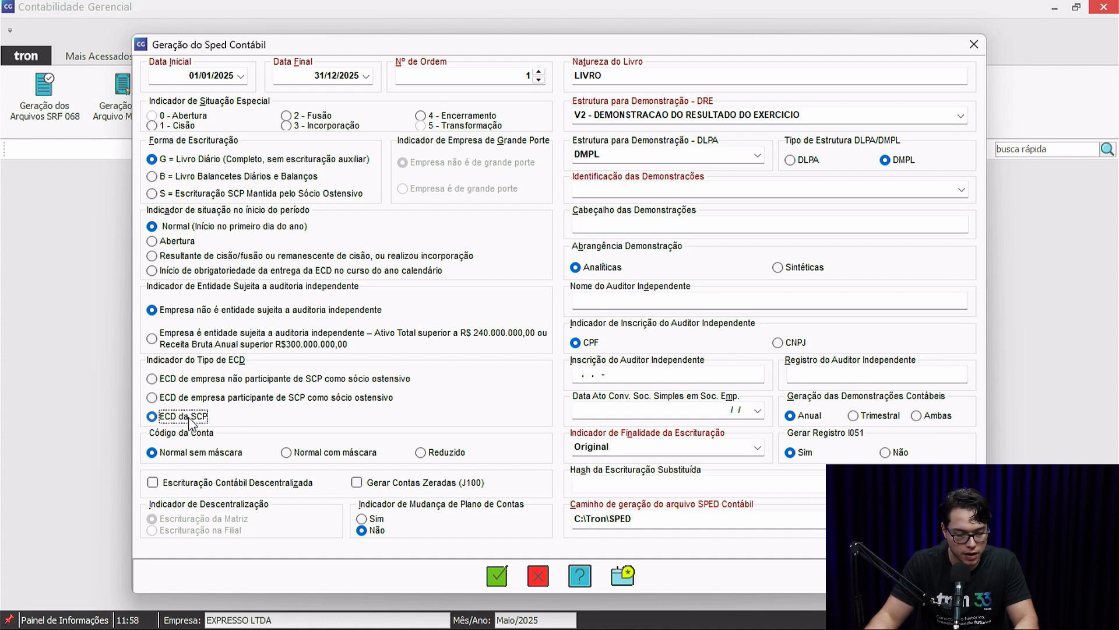
{"action": "left_click", "coordinate": [195, 382]}
{"action": "left_click", "coordinate": [197, 399]}
{"action": "left_click", "coordinate": [197, 417]}
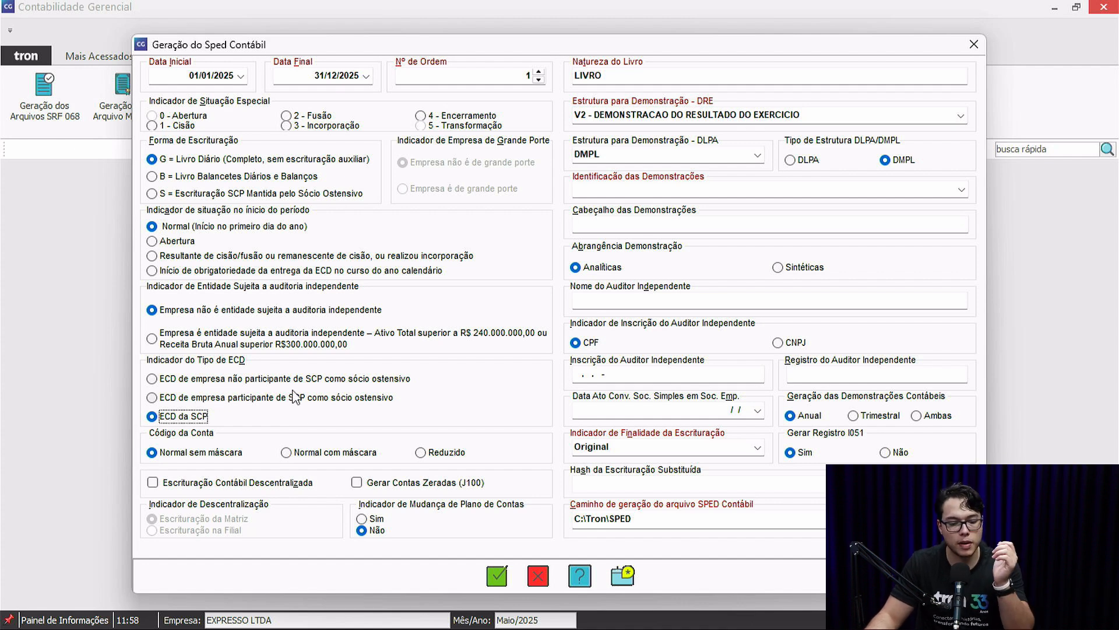
{"action": "left_click", "coordinate": [293, 394]}
{"action": "left_click", "coordinate": [291, 383]}
{"action": "left_click", "coordinate": [287, 396]}
{"action": "left_click", "coordinate": [283, 381]}
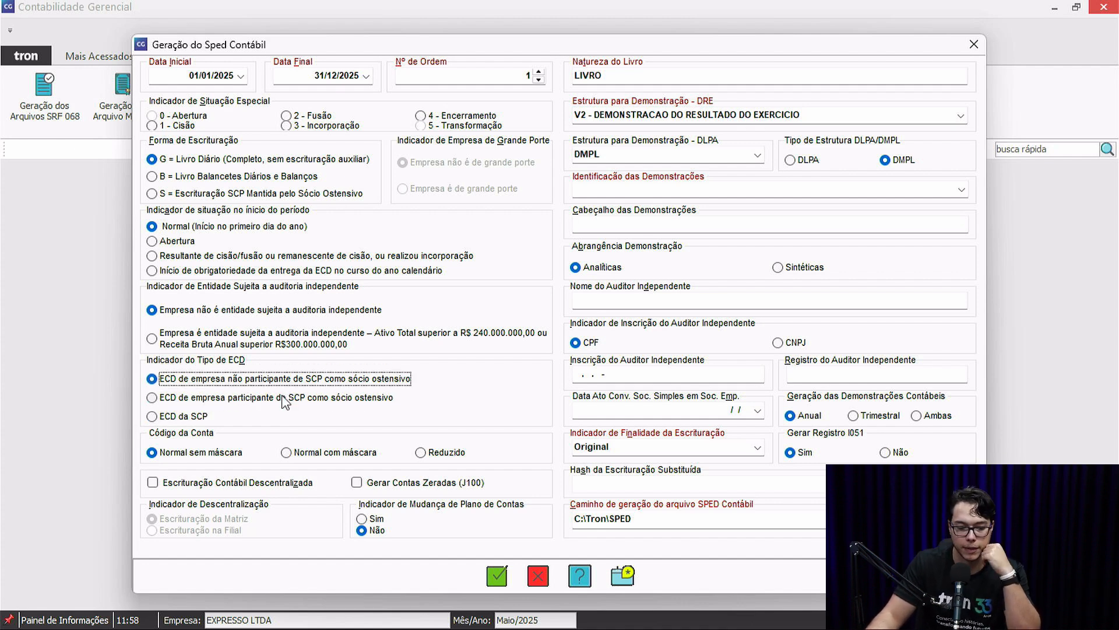
{"action": "left_click", "coordinate": [282, 396]}
{"action": "left_click", "coordinate": [272, 383]}
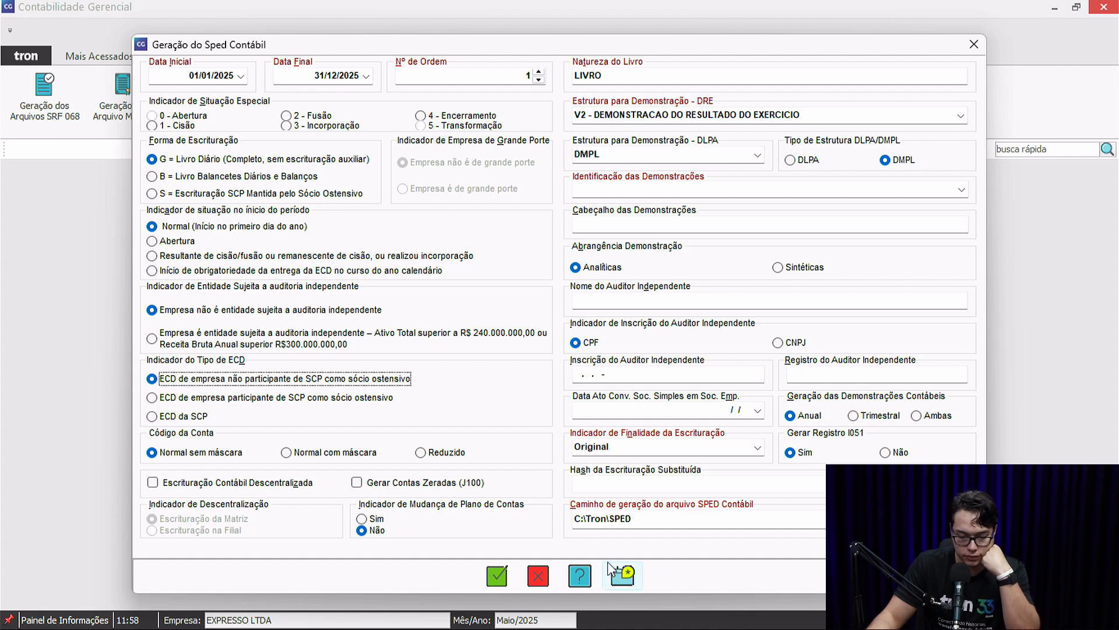
Step: Review the Tipo de Assinante and Responsável - Assinatura ECD options in a new Signatários da Escrituração record, and cancel it
{"action": "left_click", "coordinate": [670, 545]}
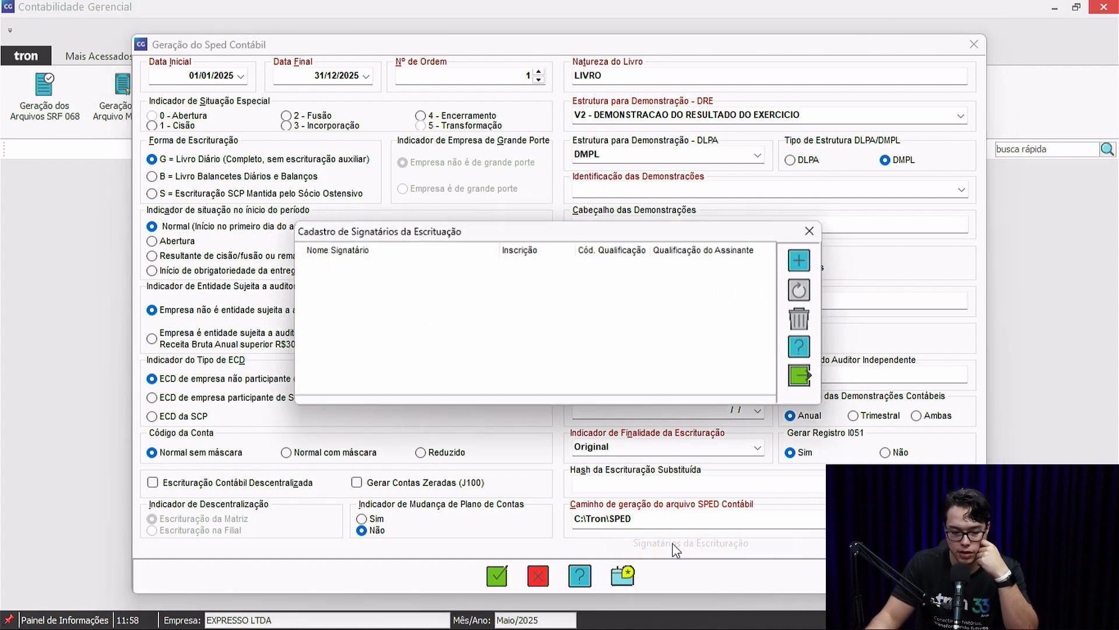
{"action": "left_click", "coordinate": [807, 260]}
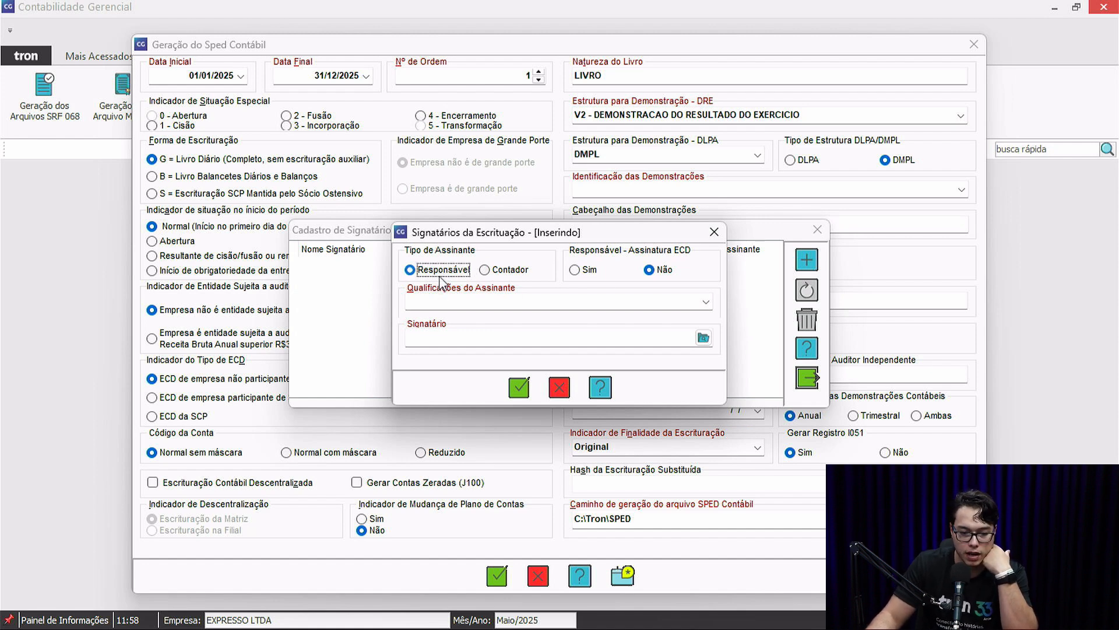
{"action": "left_click", "coordinate": [512, 272]}
{"action": "left_click", "coordinate": [466, 272]}
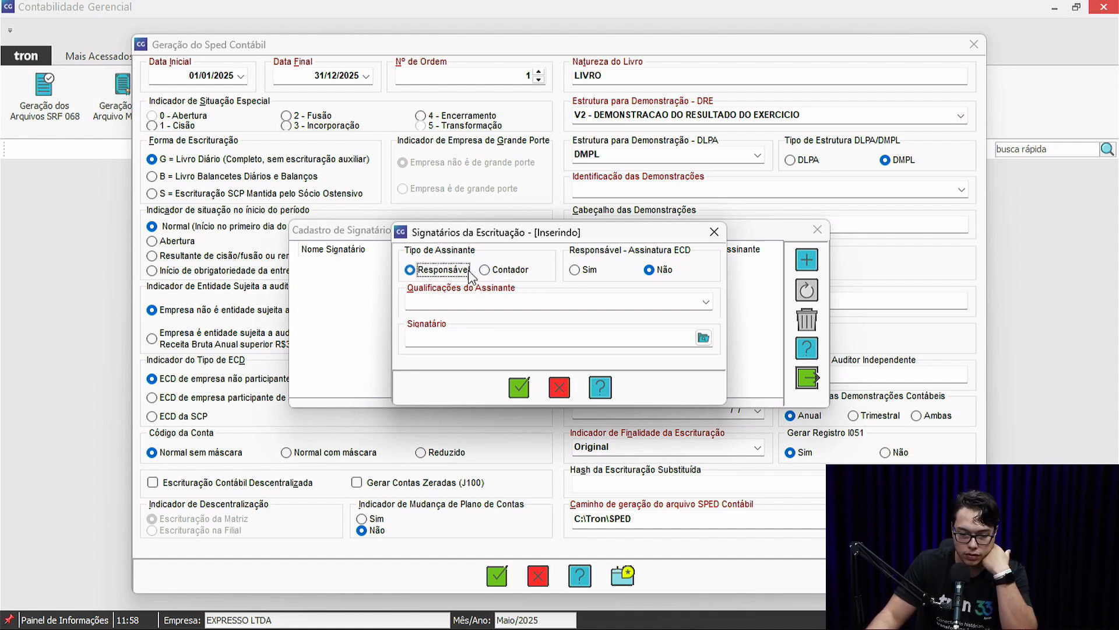
{"action": "left_click", "coordinate": [510, 272]}
{"action": "left_click", "coordinate": [431, 272]}
{"action": "left_click", "coordinate": [588, 272]}
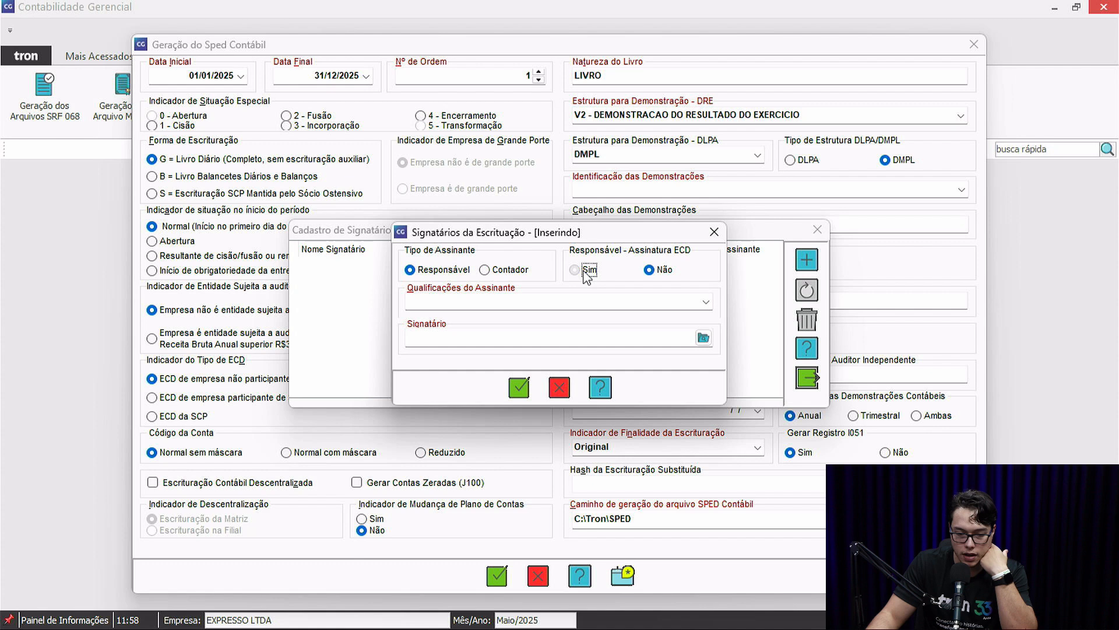
{"action": "left_click", "coordinate": [651, 273]}
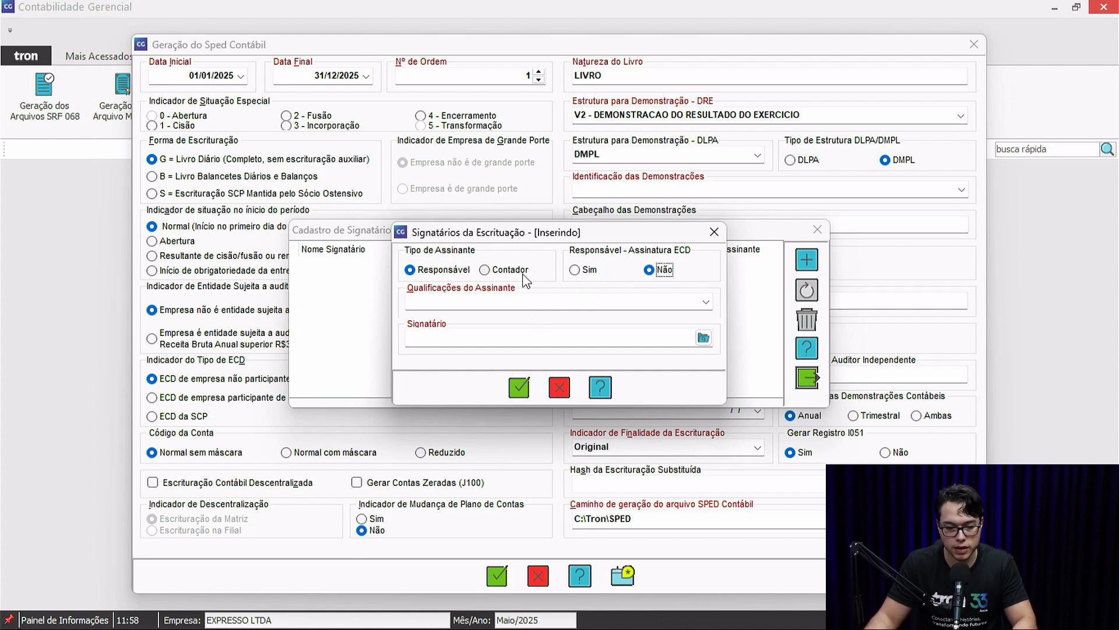
{"action": "left_click", "coordinate": [588, 270]}
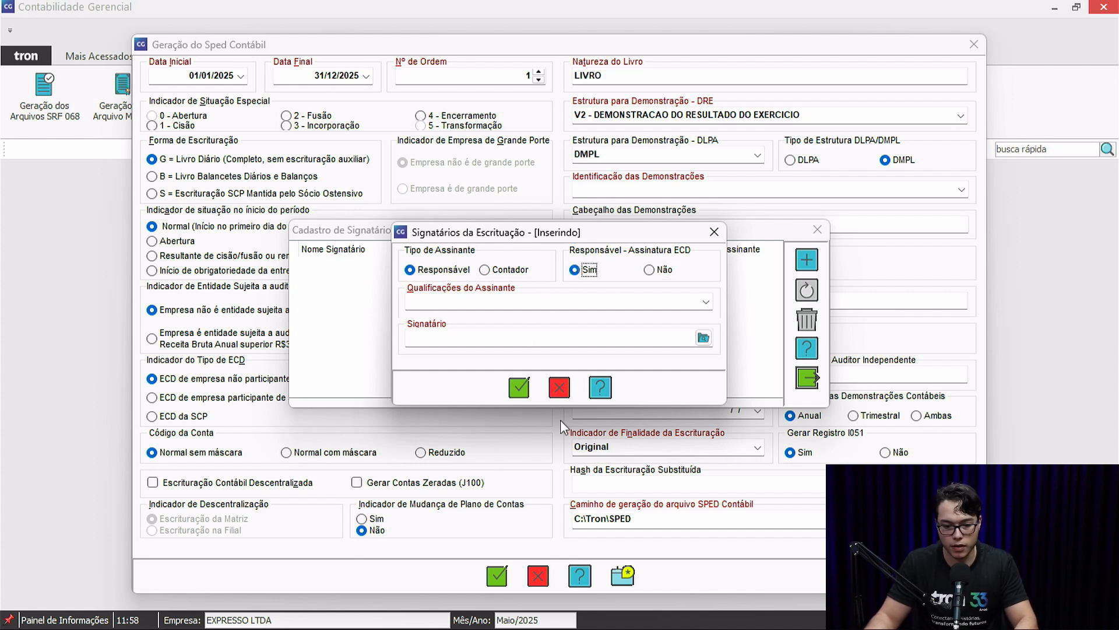
{"action": "left_click", "coordinate": [560, 387]}
{"action": "key", "text": "Escape"}
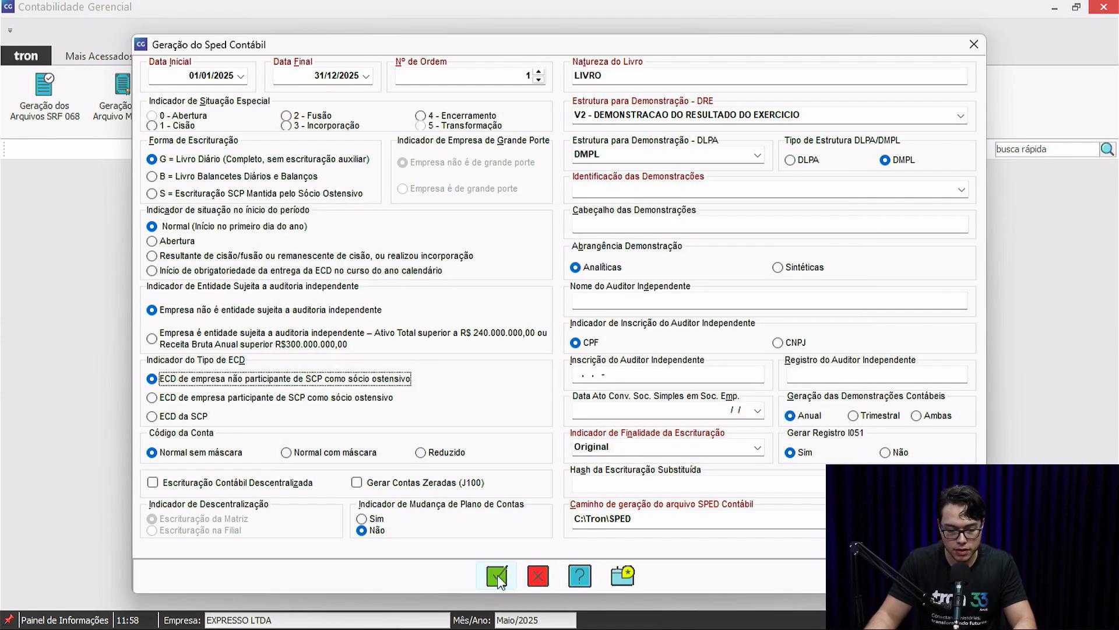
Step: Try Contador and Signatário da ECD com e-CNPJ ou e-PJ as qualification of another new signatory, and cancel the record
{"action": "double_click", "coordinate": [635, 522]}
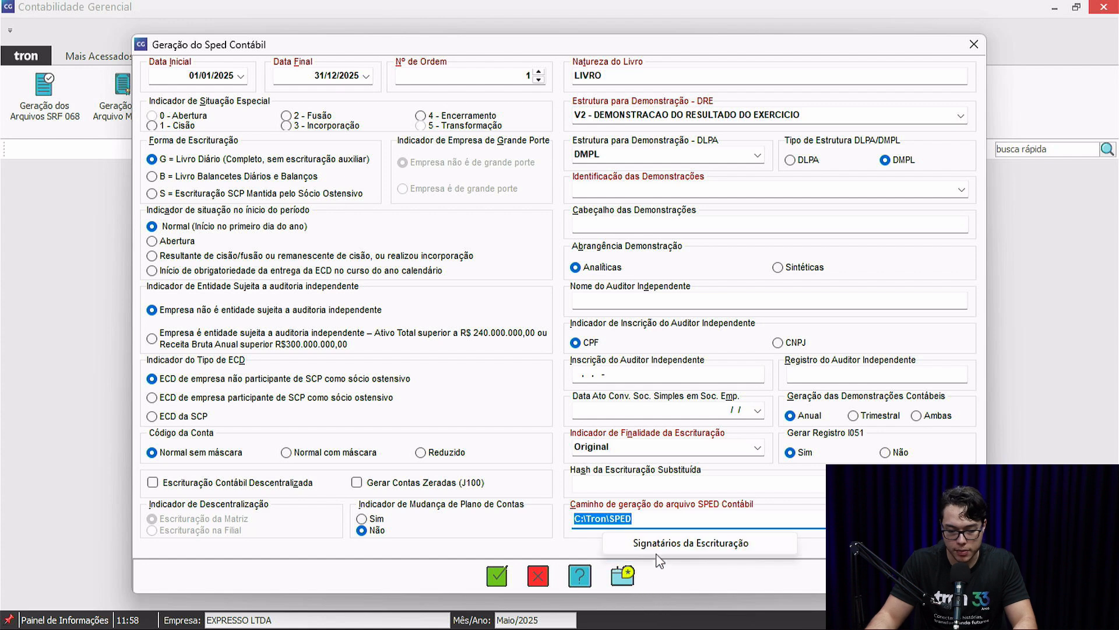
{"action": "left_click", "coordinate": [669, 543]}
{"action": "left_click", "coordinate": [801, 260]}
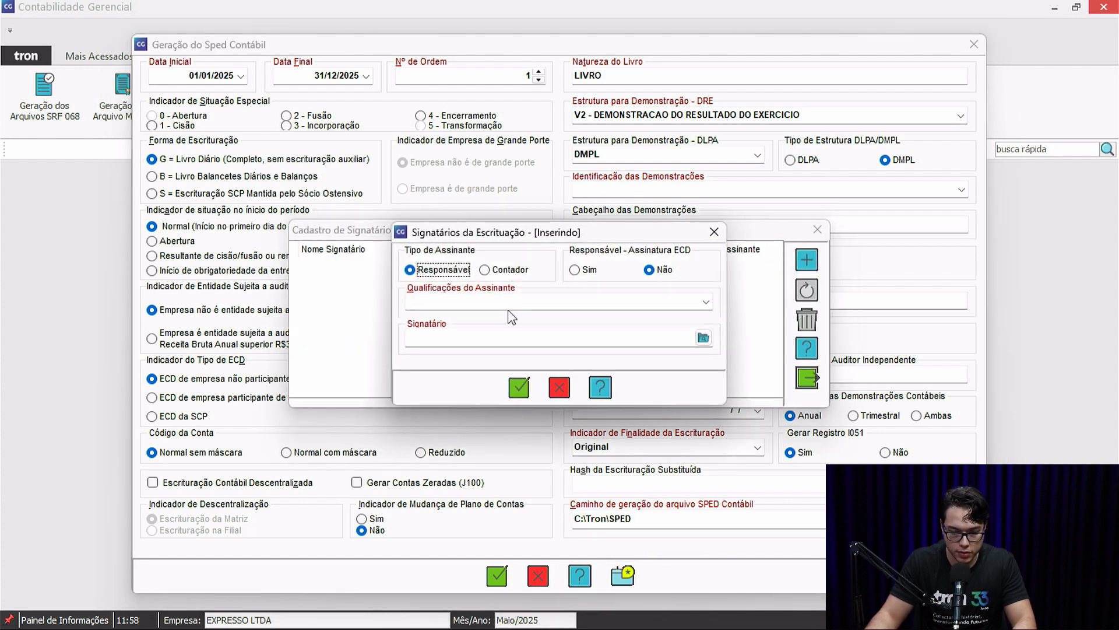
{"action": "left_click", "coordinate": [706, 301]}
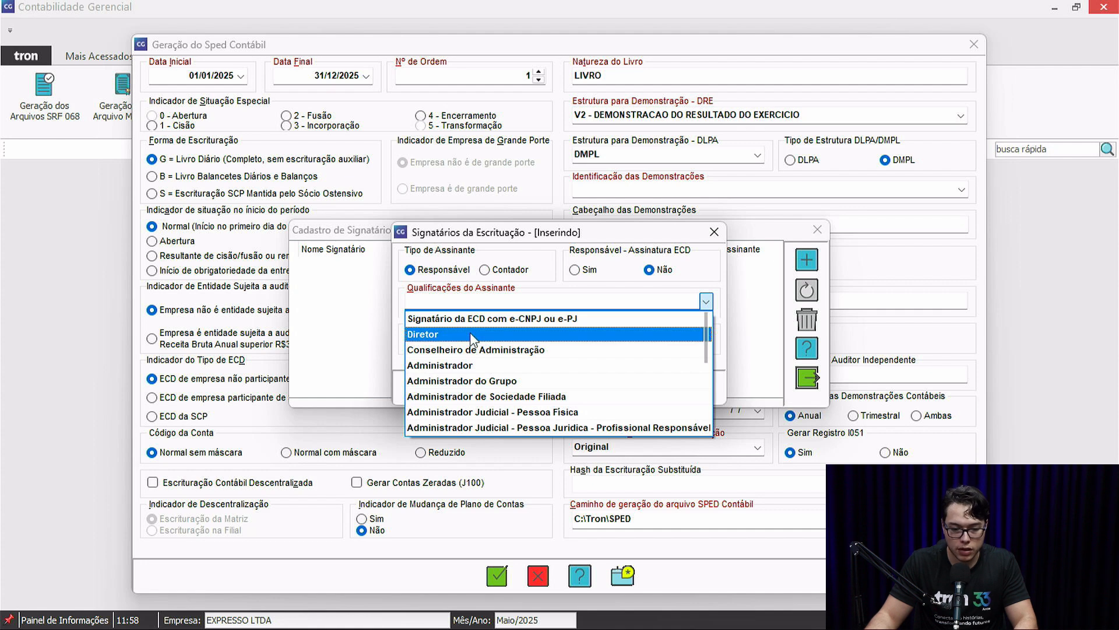
{"action": "scroll", "coordinate": [470, 350], "scroll_direction": "down", "scroll_amount": 1}
{"action": "scroll", "coordinate": [470, 358], "scroll_direction": "down", "scroll_amount": 2}
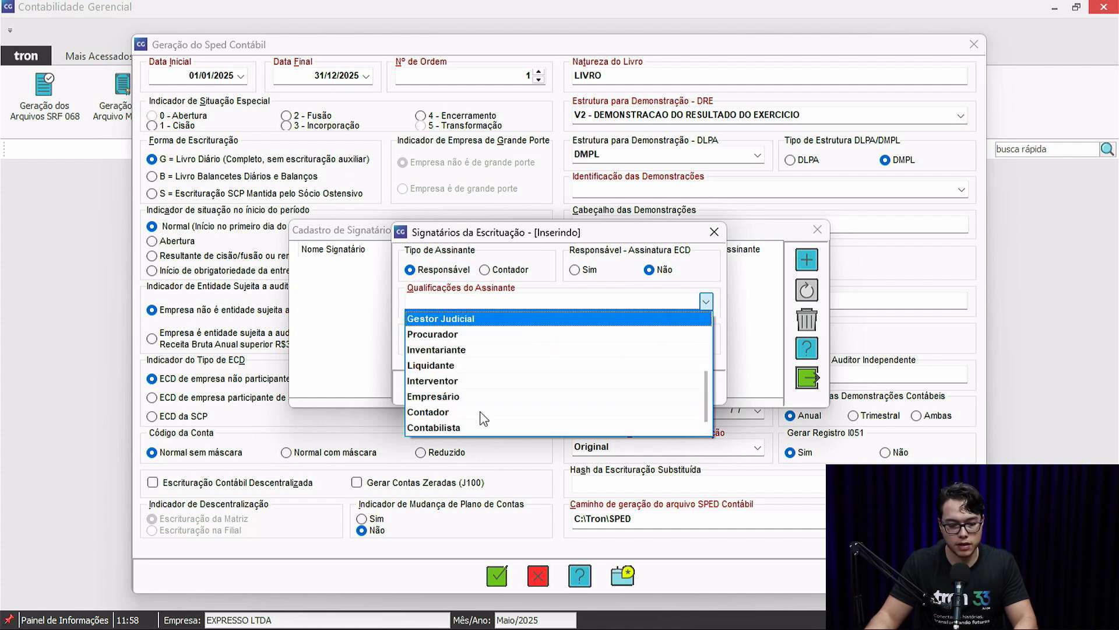
{"action": "left_click", "coordinate": [467, 411]}
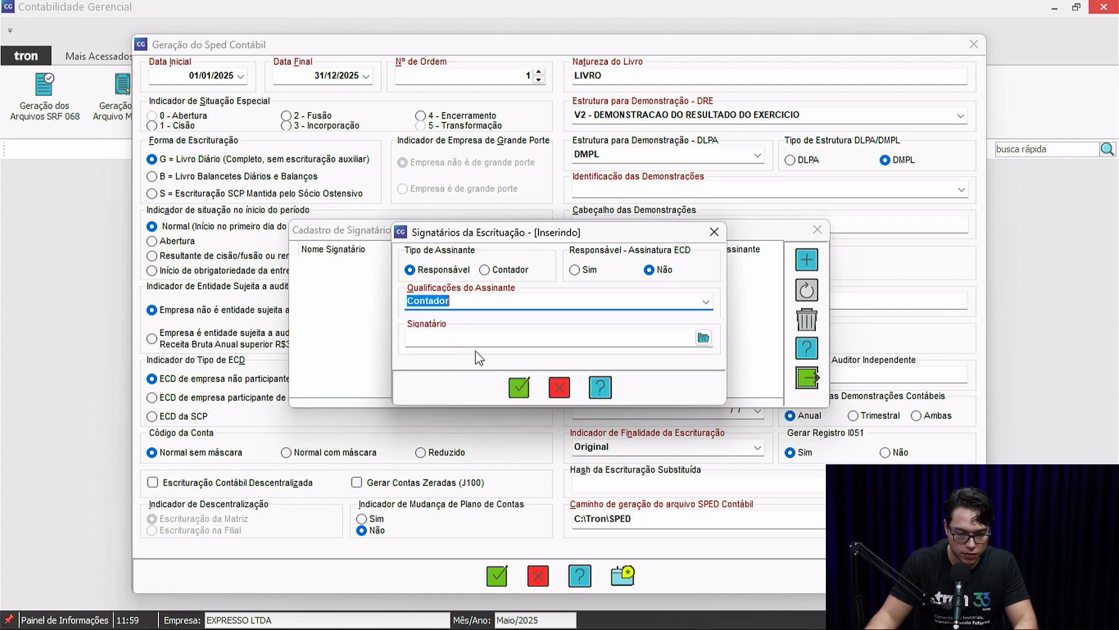
{"action": "left_click", "coordinate": [706, 302]}
{"action": "scroll", "coordinate": [470, 330], "scroll_direction": "down", "scroll_amount": 1}
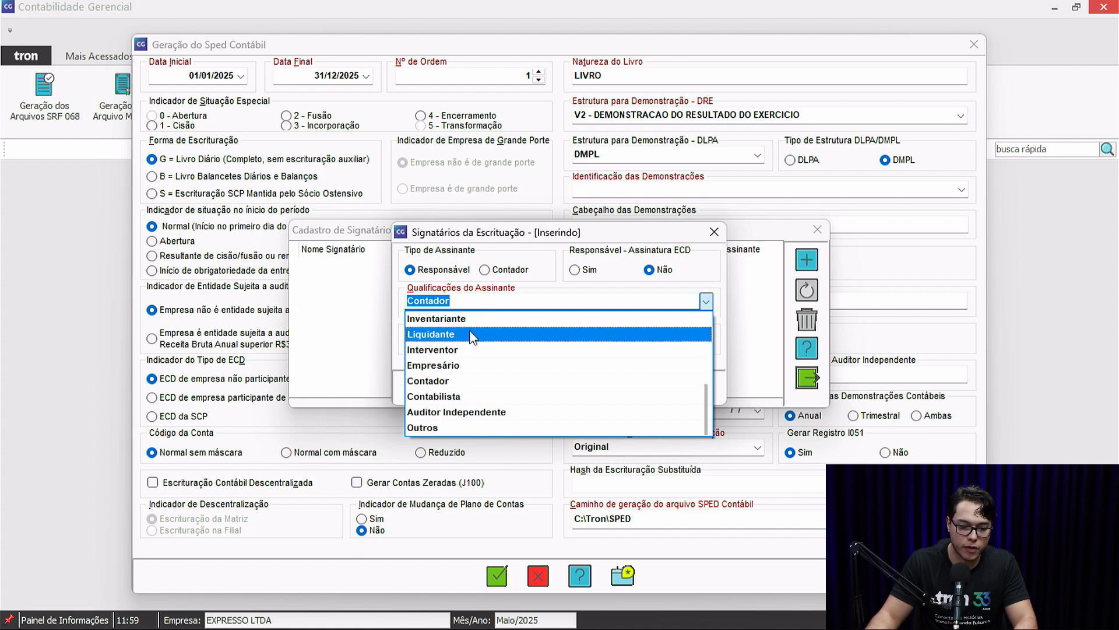
{"action": "scroll", "coordinate": [459, 361], "scroll_direction": "up", "scroll_amount": 4}
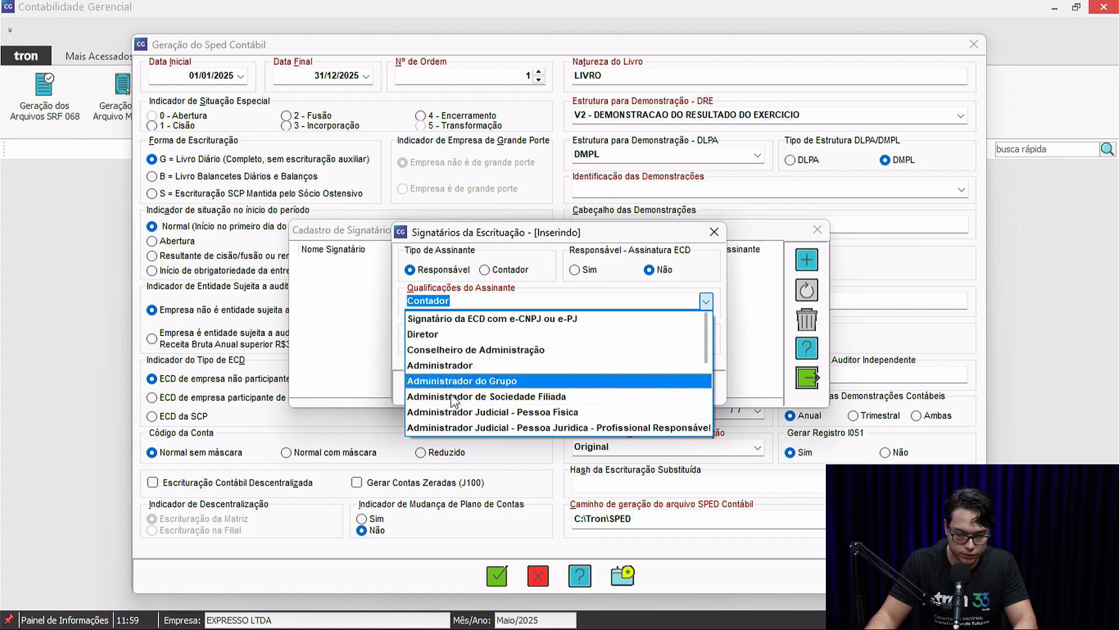
{"action": "left_click", "coordinate": [606, 318]}
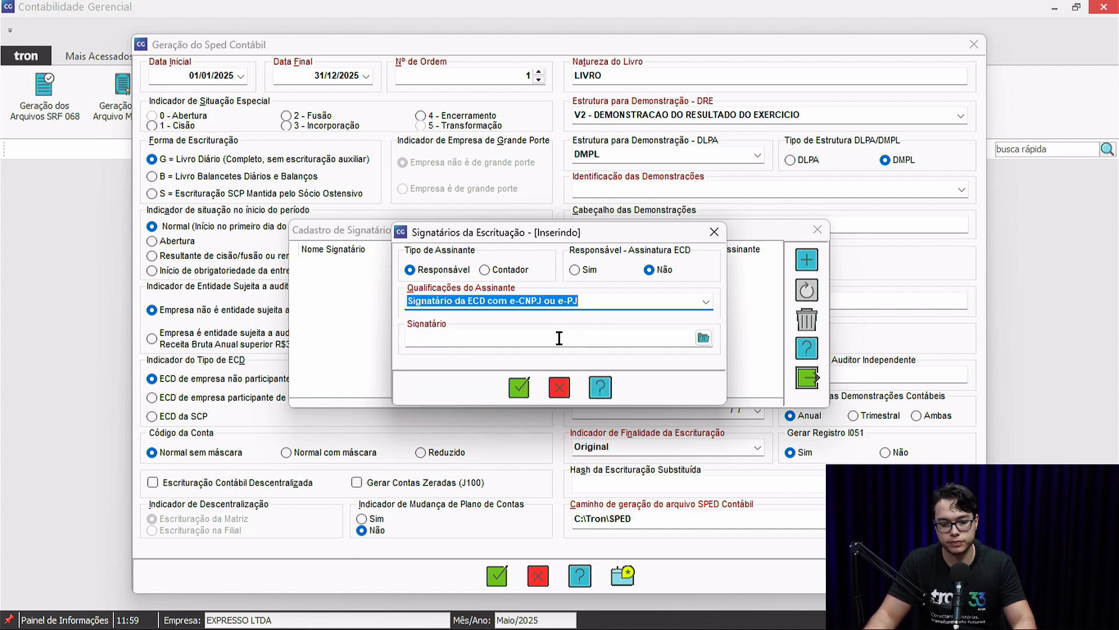
{"action": "left_click", "coordinate": [559, 387]}
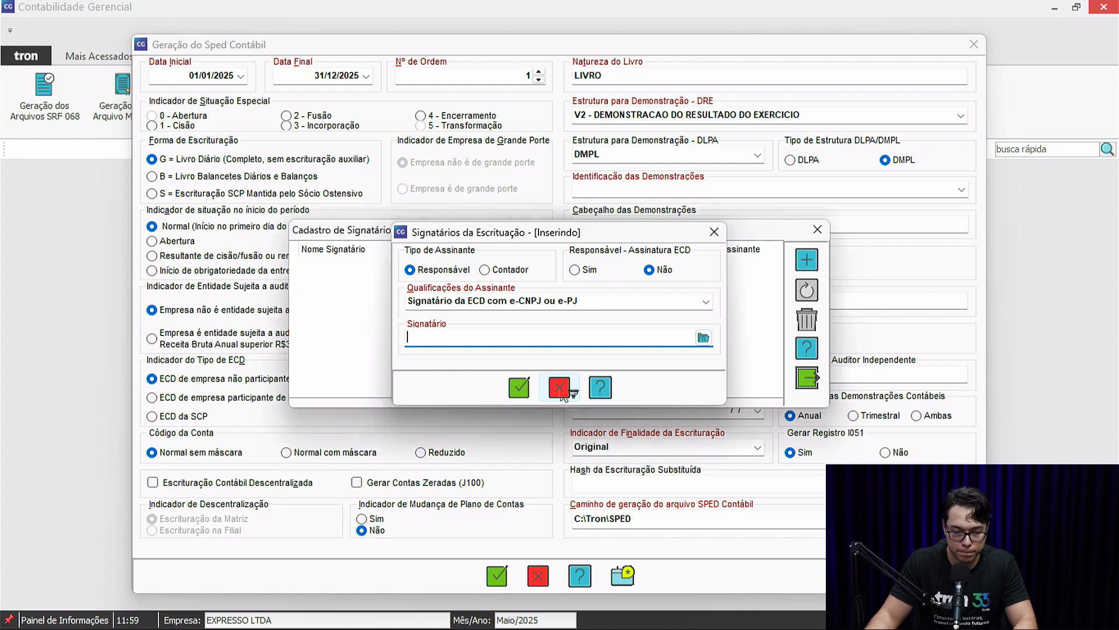
{"action": "left_click", "coordinate": [817, 230]}
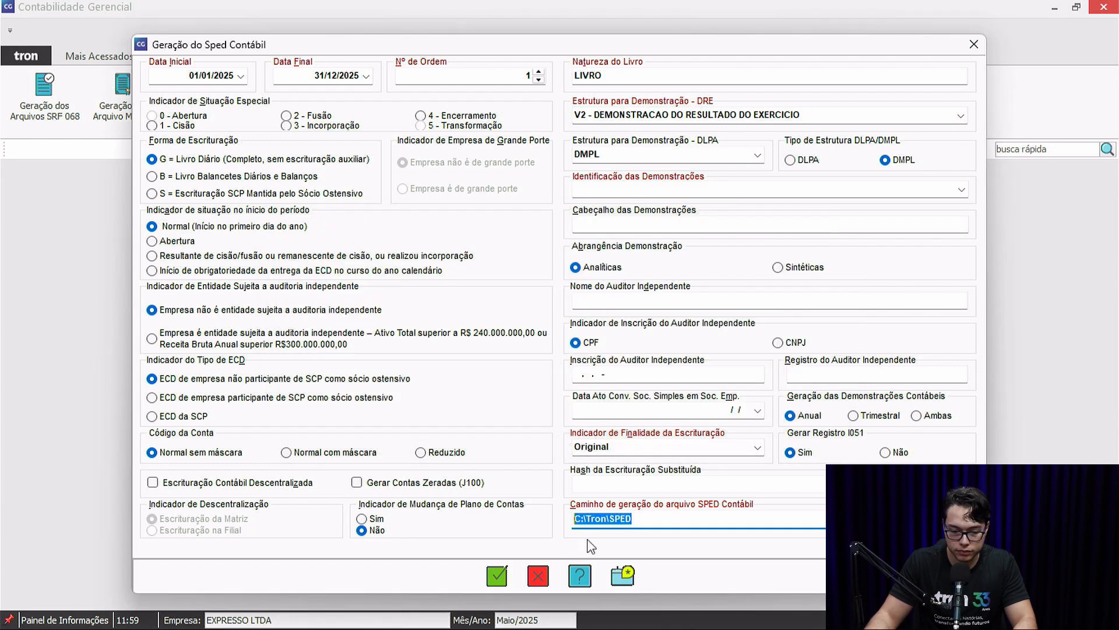
Step: Cancel the Geração do Sped Contábil form and switch to the Etapa 03 presentation slide in the browser
{"action": "left_click", "coordinate": [538, 575]}
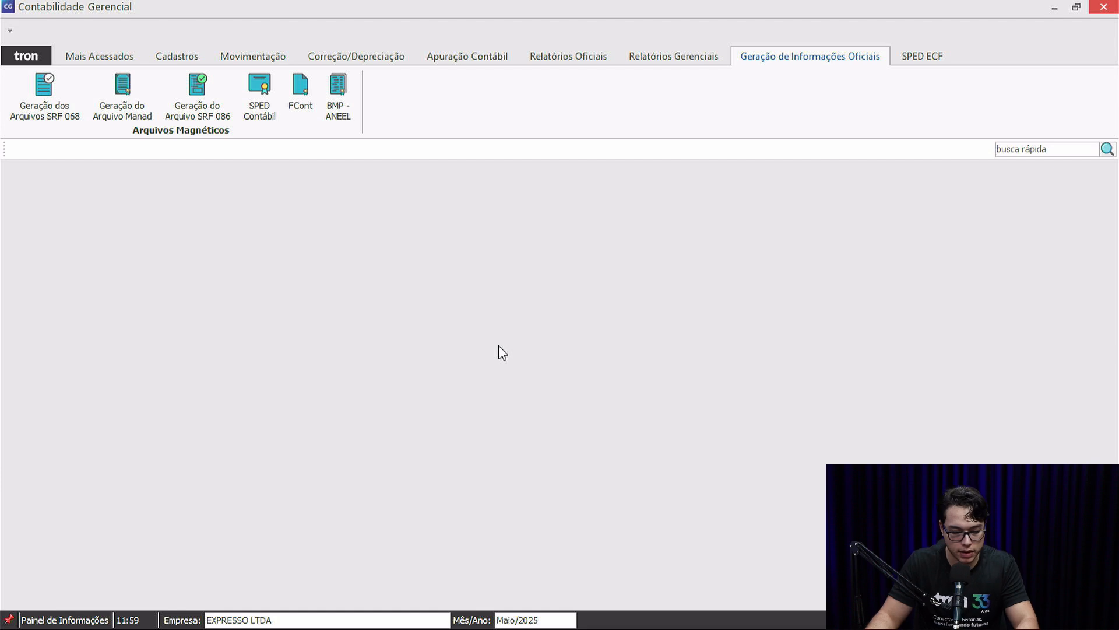
{"action": "key", "text": "alt+Tab"}
{"action": "key", "text": "ctrl+Tab"}
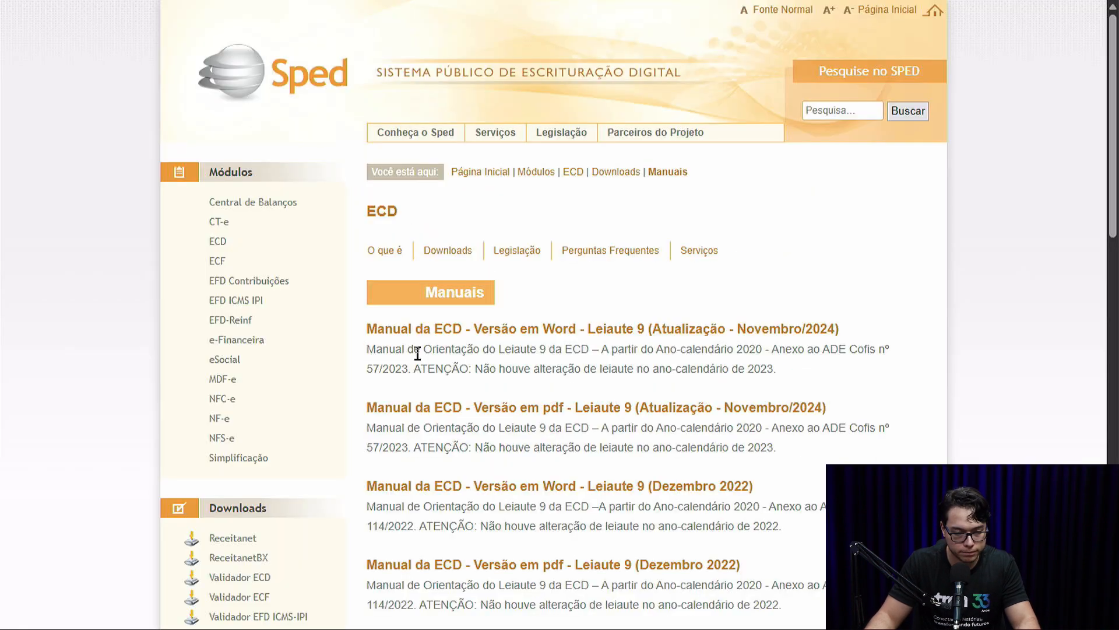
{"action": "key", "text": "ctrl+Tab"}
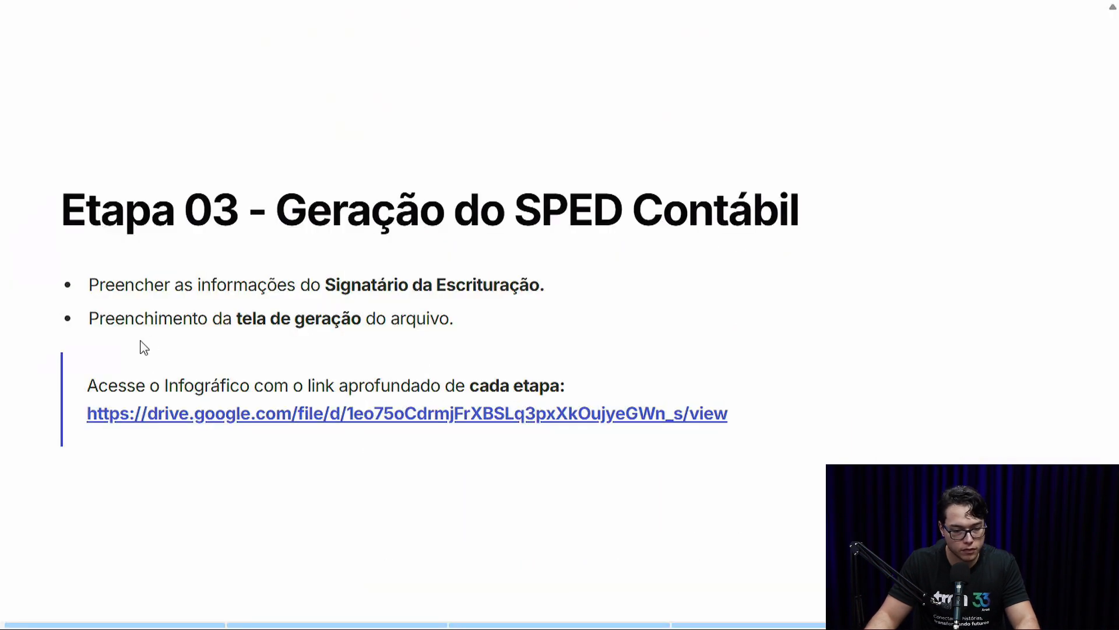